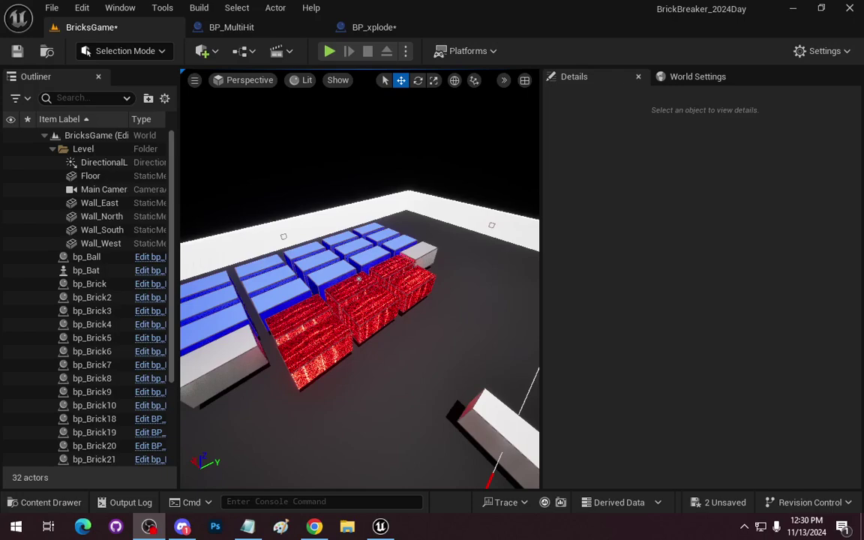
# Browse to the Bricks folder in the Content Drawer and select the bp_Brick blueprint.
pyautogui.click(483, 327)
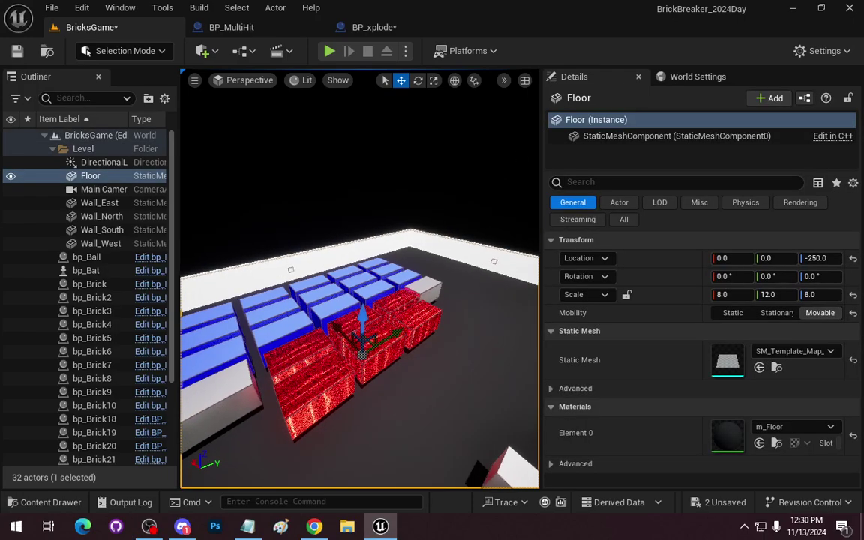
pyautogui.moveTo(482, 328)
pyautogui.mouseDown(button='right')
pyautogui.moveTo(451, 330)
pyautogui.moveTo(457, 334)
pyautogui.mouseUp(button='right')
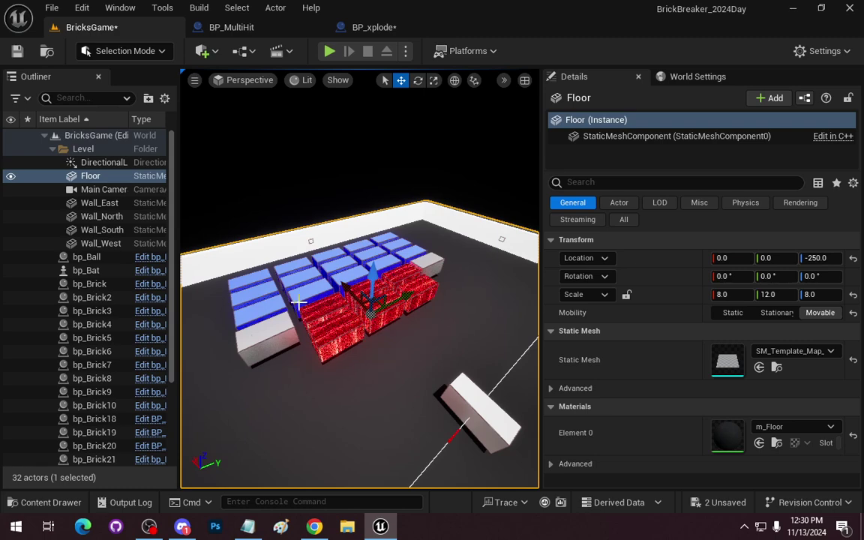
pyautogui.click(34, 504)
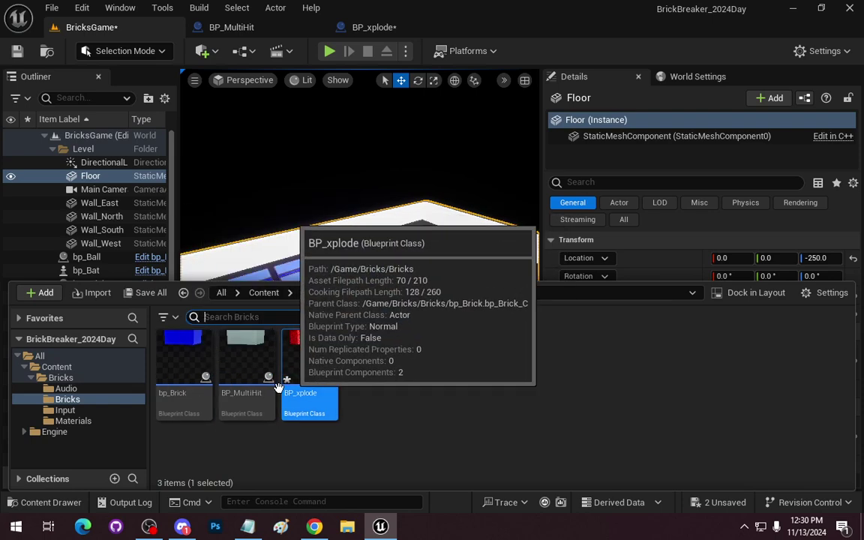
pyautogui.click(191, 353)
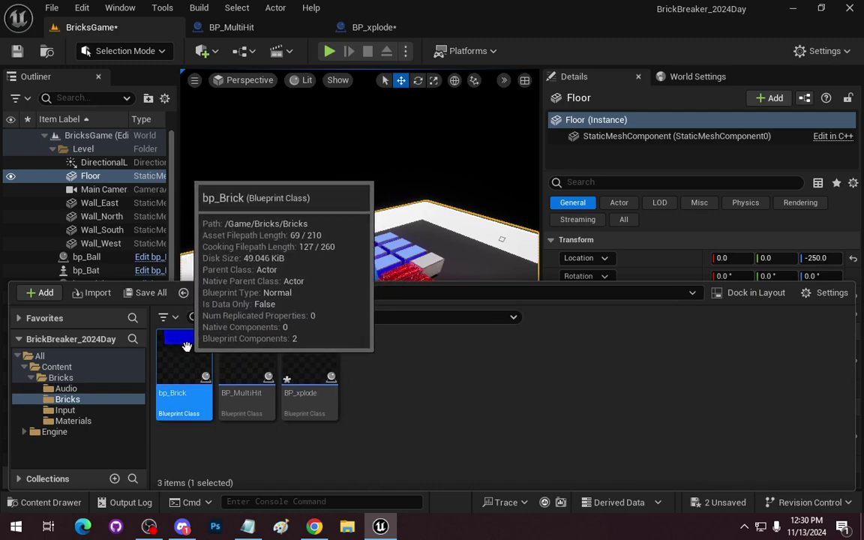
# Open BP_MultiHit and inspect its CurrentHit and MaterialList variables.
pyautogui.doubleClick(252, 368)
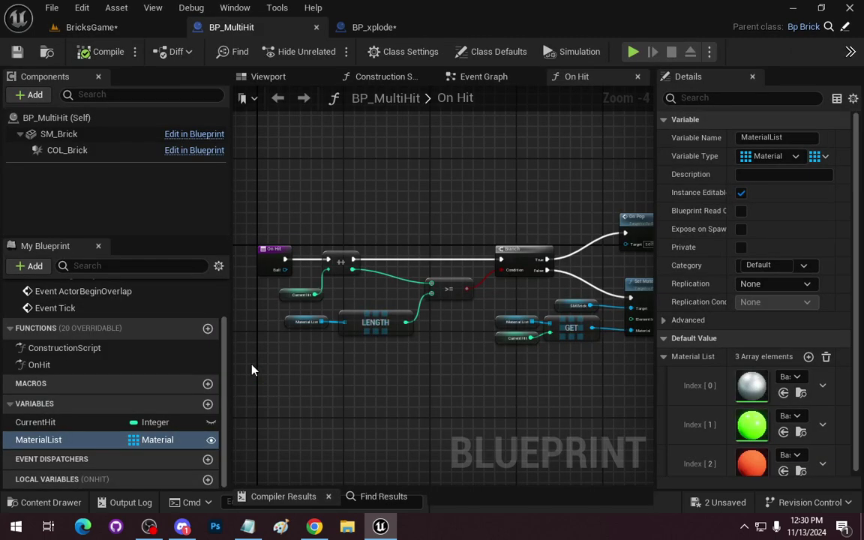
pyautogui.click(34, 424)
pyautogui.scroll(2, 332, 314)
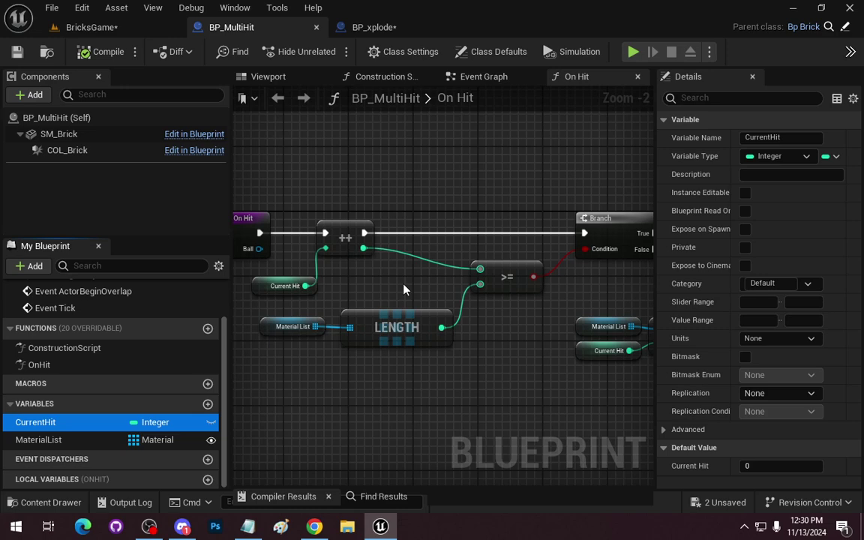
pyautogui.click(41, 440)
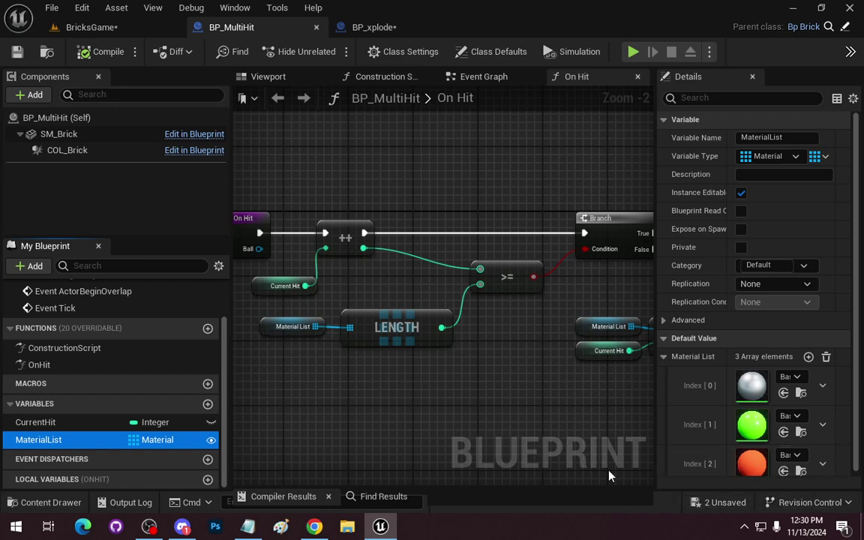
# Review the On Hit graph's GET, SM Brick, On Pop and Set Material nodes, then switch to BP_xplode.
pyautogui.moveTo(552, 416); pyautogui.dragTo(471, 423, button='right')
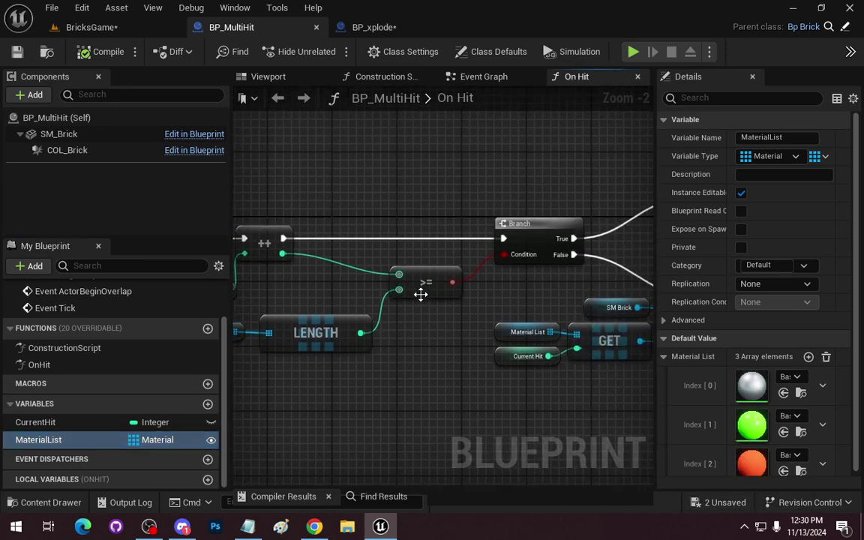
pyautogui.moveTo(421, 294); pyautogui.dragTo(252, 318, button='right')
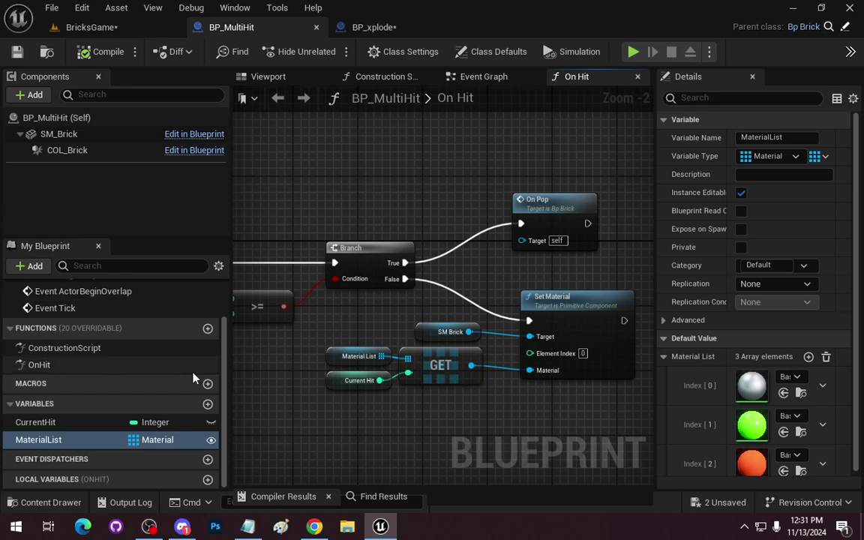
pyautogui.click(375, 29)
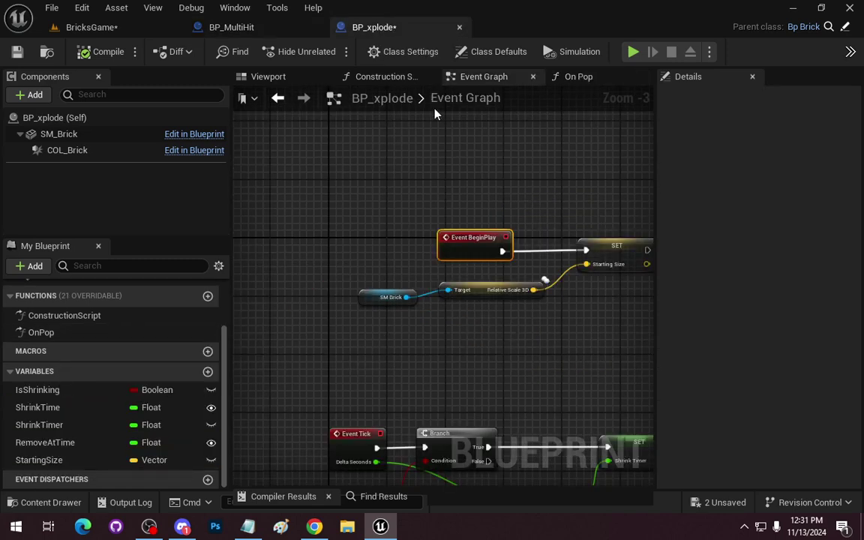
pyautogui.click(570, 76)
pyautogui.scroll(2, 450, 315)
pyautogui.scroll(2, 406, 285)
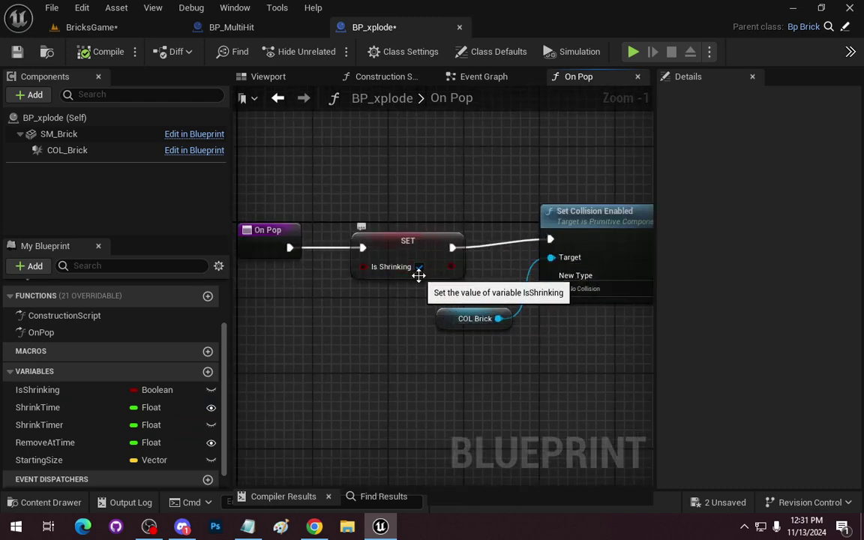
pyautogui.moveTo(533, 384); pyautogui.dragTo(328, 386, button='right')
pyautogui.scroll(-1, 399, 291)
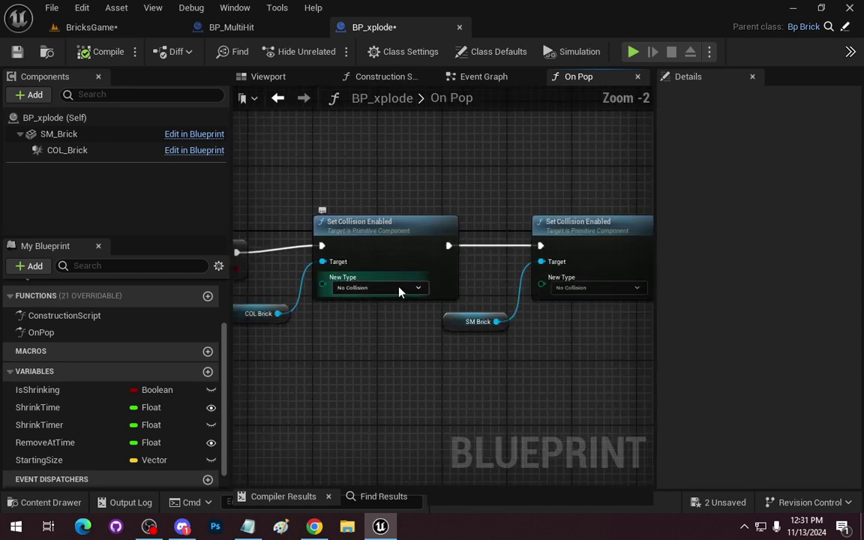
pyautogui.scroll(-1, 399, 291)
pyautogui.moveTo(361, 176); pyautogui.dragTo(604, 366)
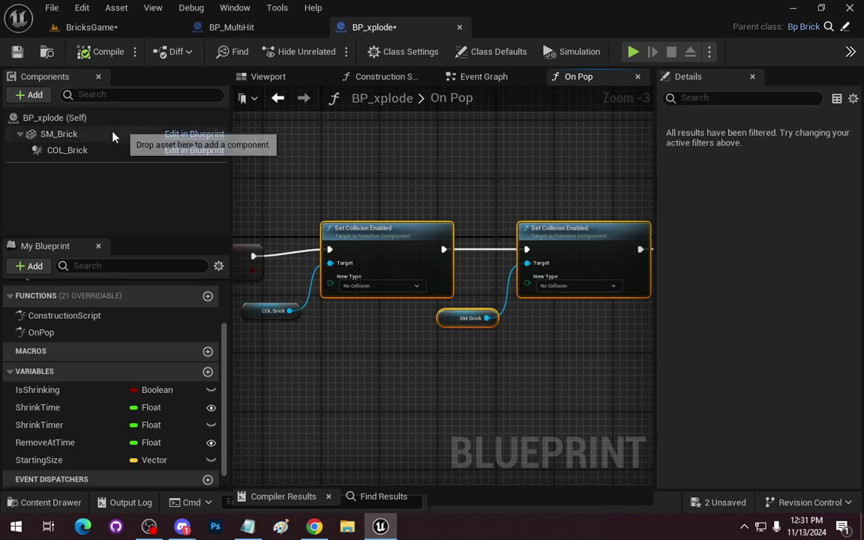
pyautogui.click(60, 134)
pyautogui.click(69, 153)
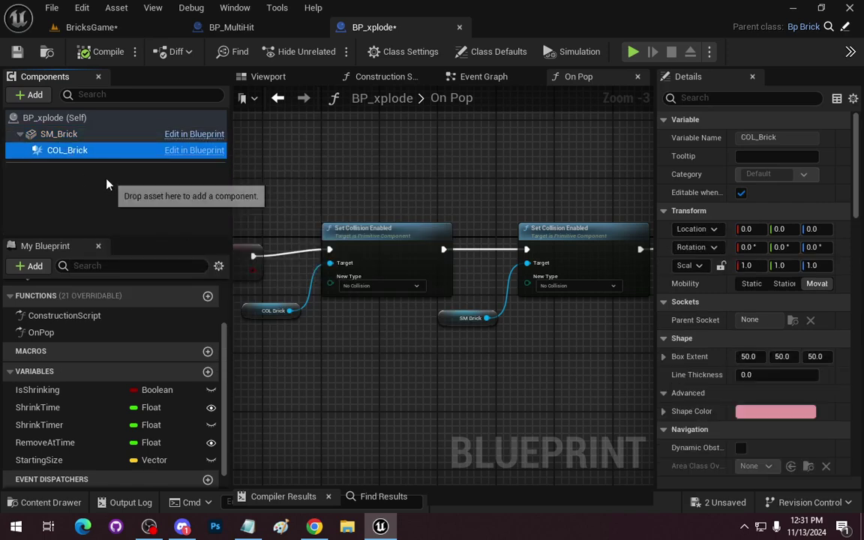
pyautogui.moveTo(483, 339); pyautogui.dragTo(300, 334, button='right')
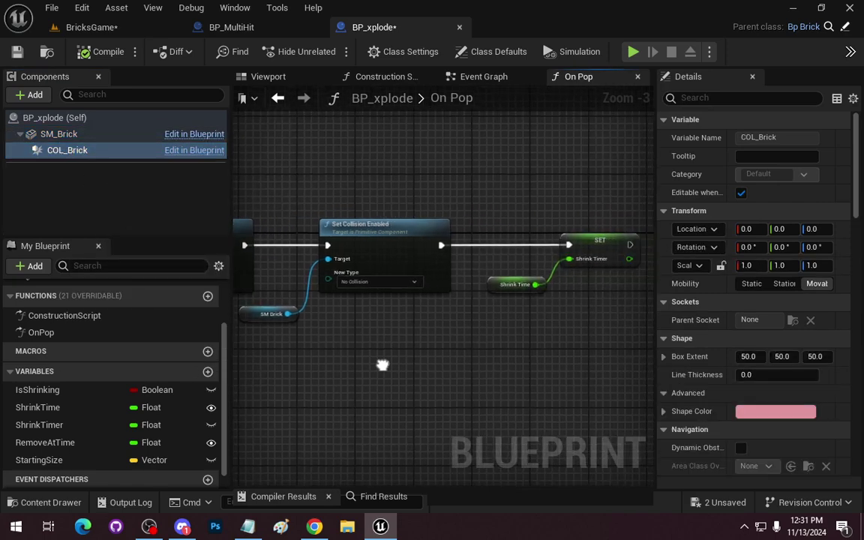
pyautogui.scroll(2, 483, 330)
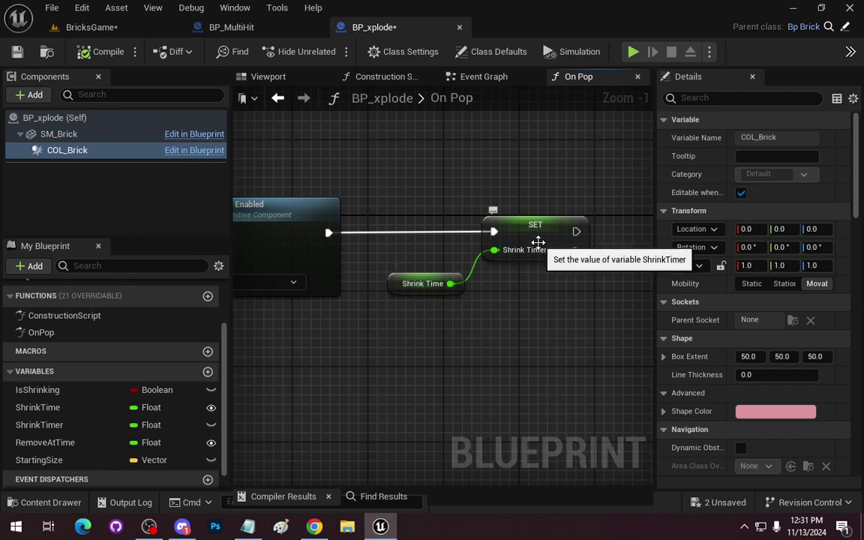
pyautogui.moveTo(519, 232); pyautogui.dragTo(651, 232, button='right')
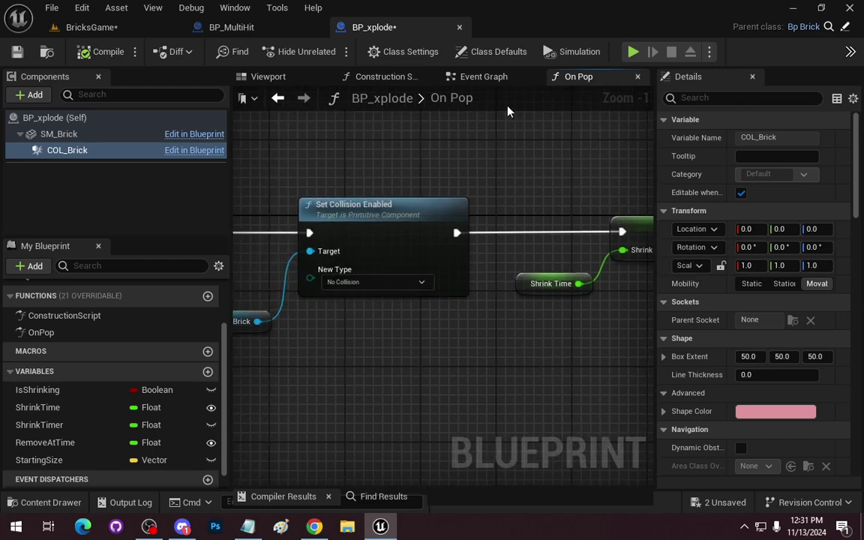
pyautogui.click(463, 78)
pyautogui.moveTo(457, 366); pyautogui.dragTo(327, 323, button='right')
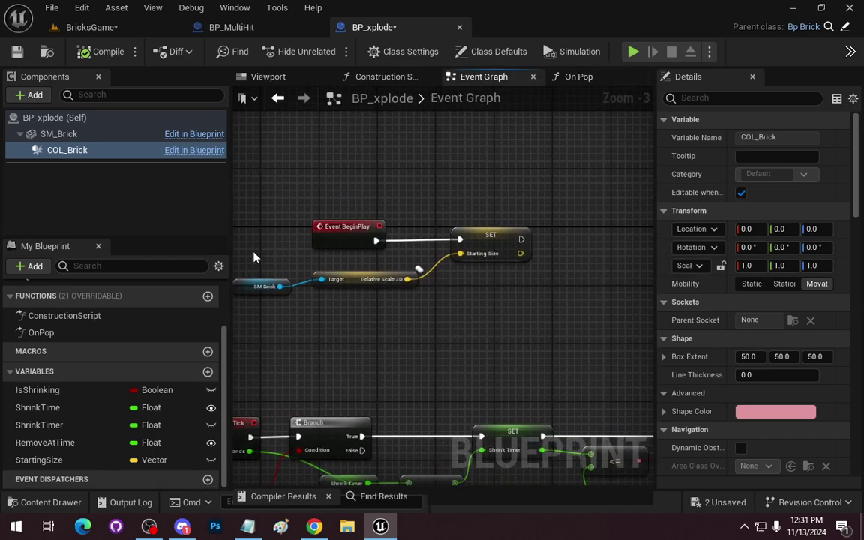
# Pan through BP_xplode's Event Tick logic and move the Remove at Time node up and left.
pyautogui.moveTo(255, 268); pyautogui.dragTo(382, 300)
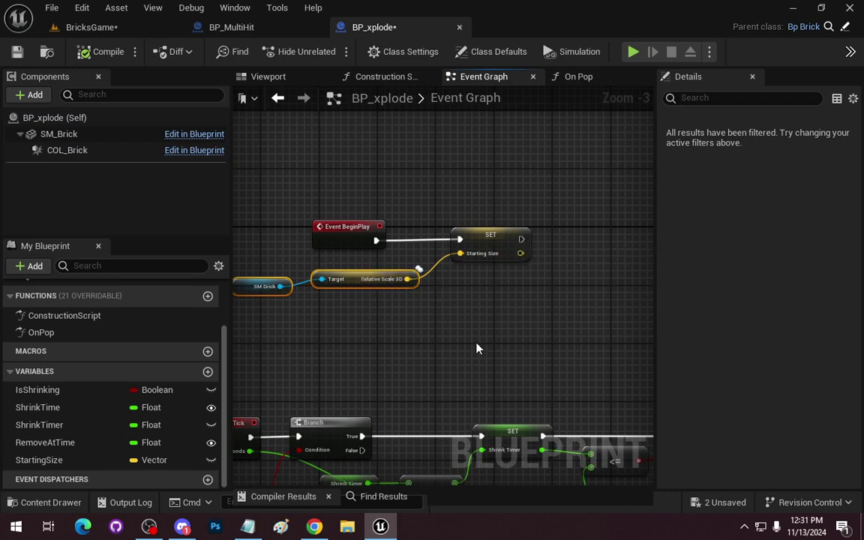
pyautogui.moveTo(476, 347); pyautogui.dragTo(556, 194, button='right')
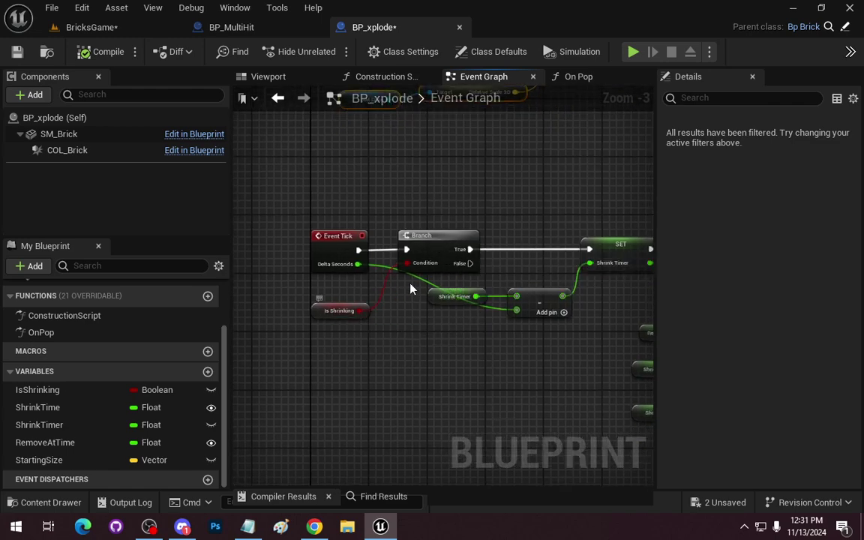
pyautogui.moveTo(445, 366); pyautogui.dragTo(310, 357, button='right')
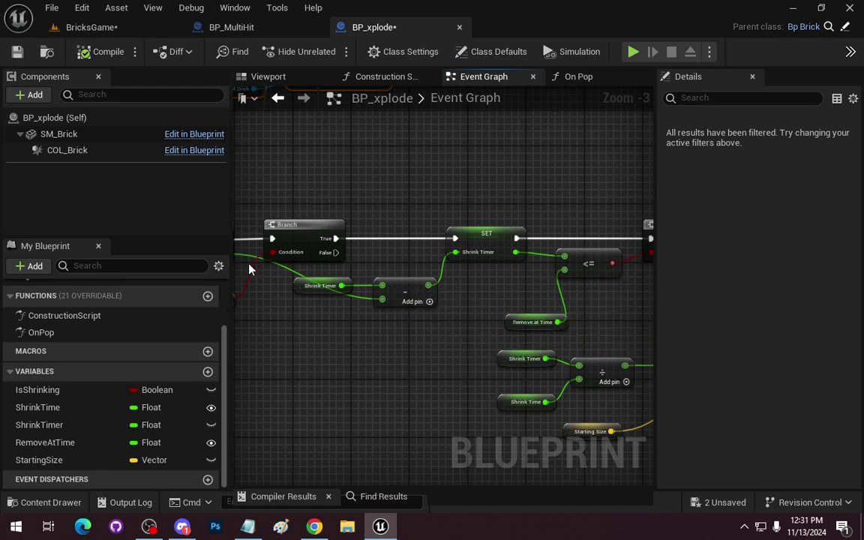
pyautogui.moveTo(250, 270); pyautogui.dragTo(326, 268, button='right')
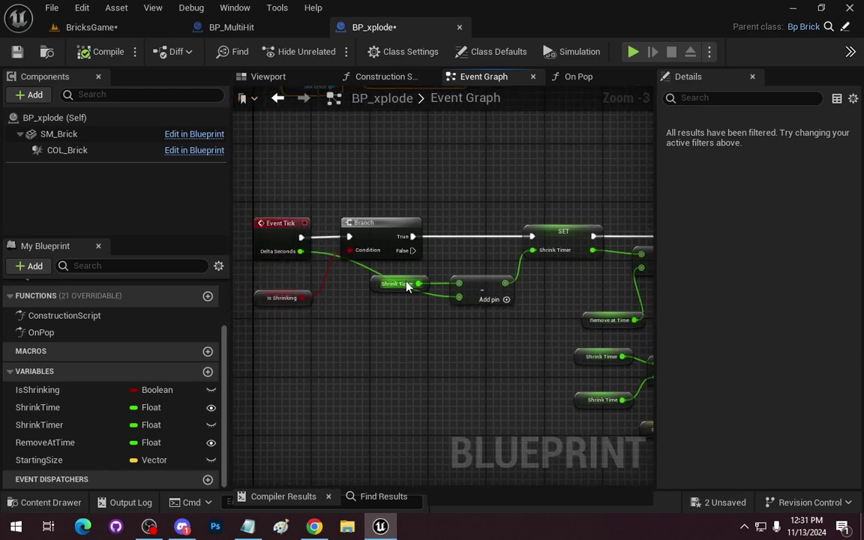
pyautogui.moveTo(561, 292)
pyautogui.mouseDown(button='right')
pyautogui.moveTo(467, 291)
pyautogui.moveTo(351, 308)
pyautogui.mouseUp(button='right')
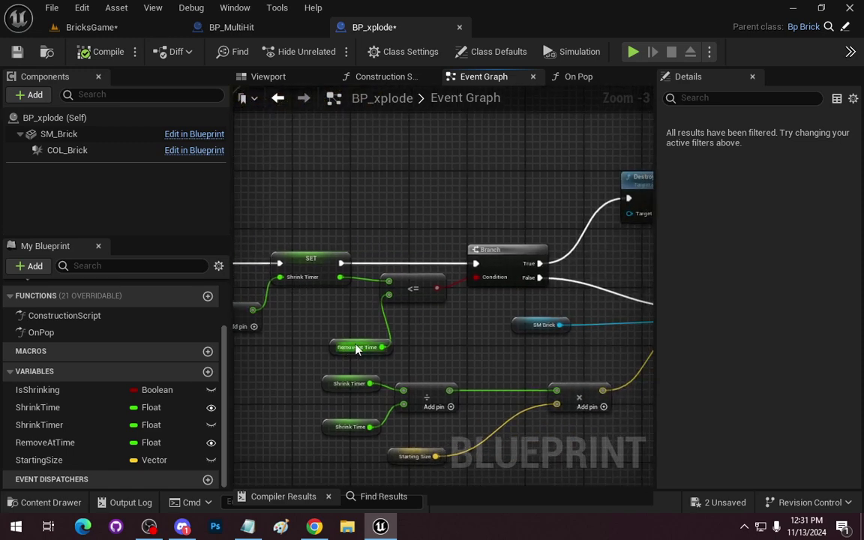
pyautogui.moveTo(339, 351); pyautogui.dragTo(306, 318)
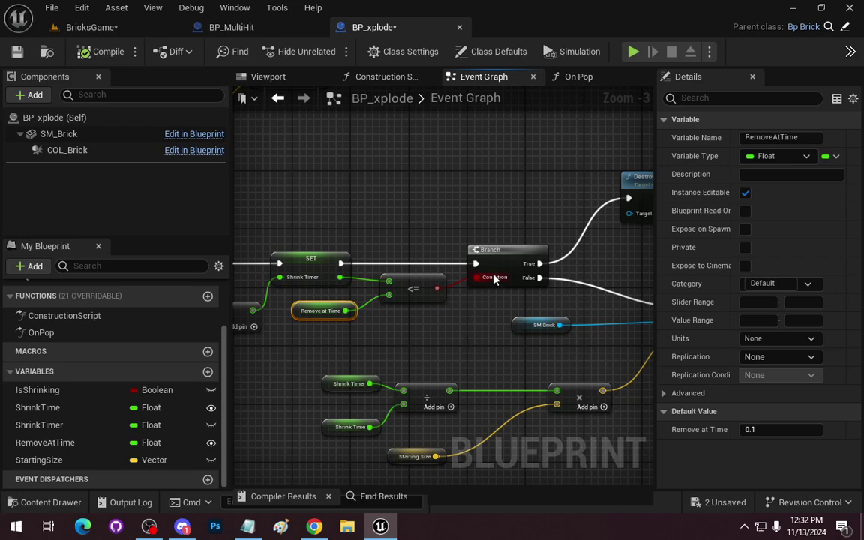
# Review the Branch, Destroy Actor, Set Relative Scale 3D and Remove at Time wiring.
pyautogui.moveTo(494, 279); pyautogui.dragTo(369, 280, button='right')
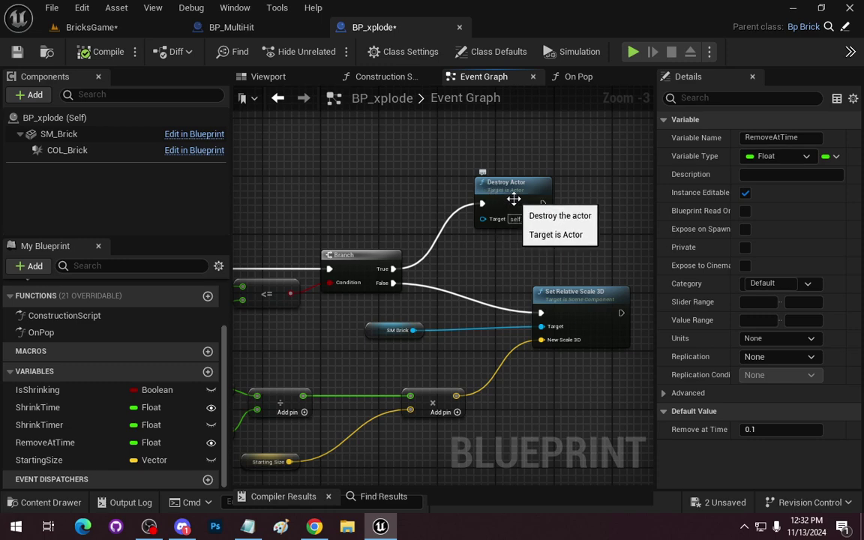
pyautogui.moveTo(324, 304); pyautogui.dragTo(424, 197, button='right')
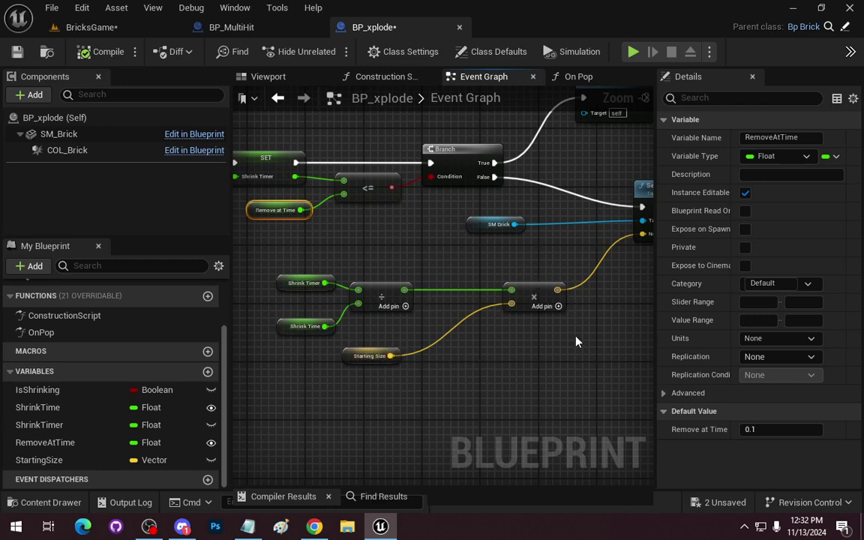
pyautogui.moveTo(576, 342); pyautogui.dragTo(526, 351, button='right')
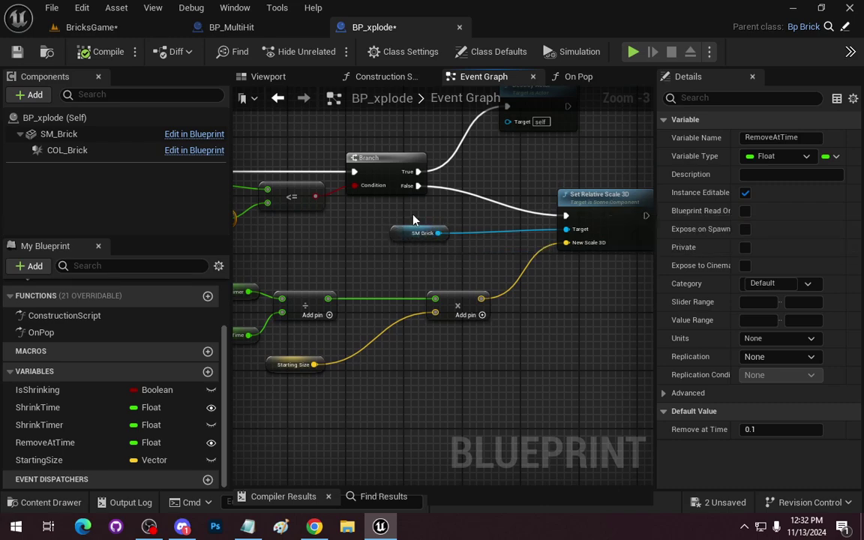
pyautogui.moveTo(379, 216); pyautogui.dragTo(266, 256, button='right')
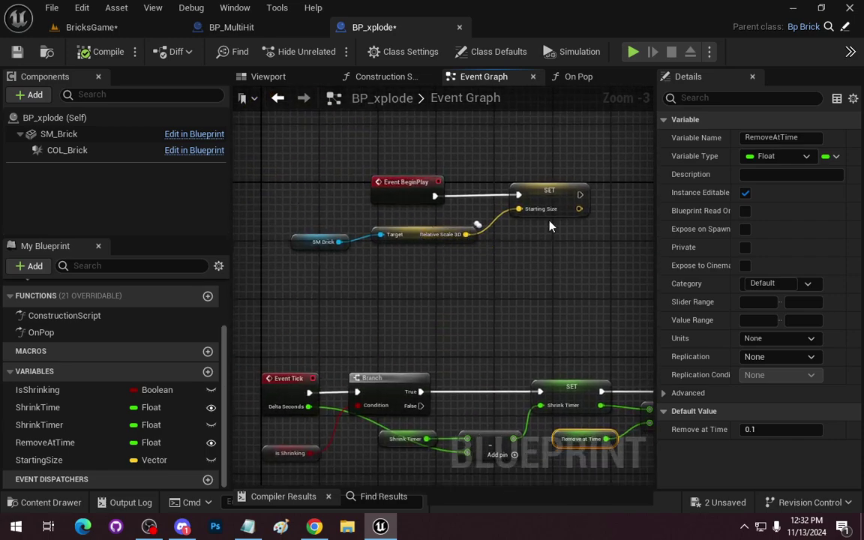
pyautogui.moveTo(494, 198)
pyautogui.mouseDown(button='right')
pyautogui.moveTo(267, 169)
pyautogui.moveTo(473, 317)
pyautogui.mouseUp(button='right')
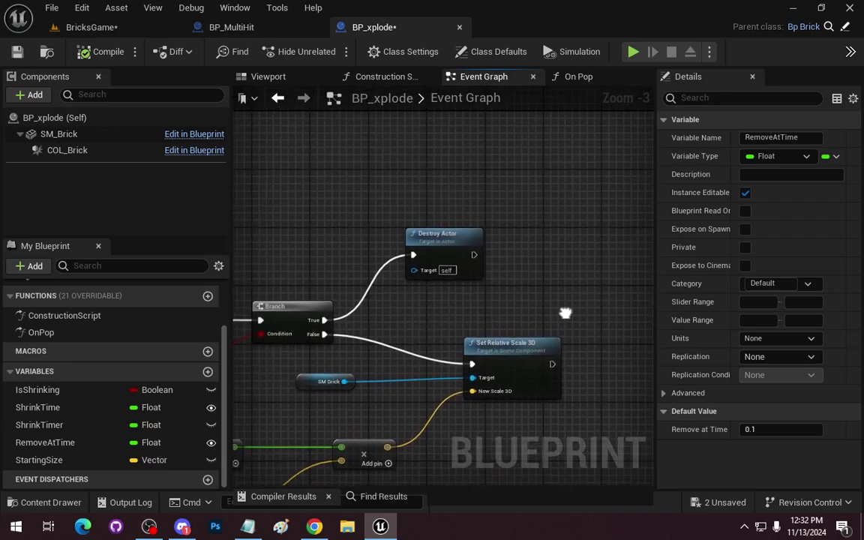
pyautogui.moveTo(474, 317)
pyautogui.mouseDown(button='right')
pyautogui.moveTo(565, 301)
pyautogui.moveTo(503, 276)
pyautogui.mouseUp(button='right')
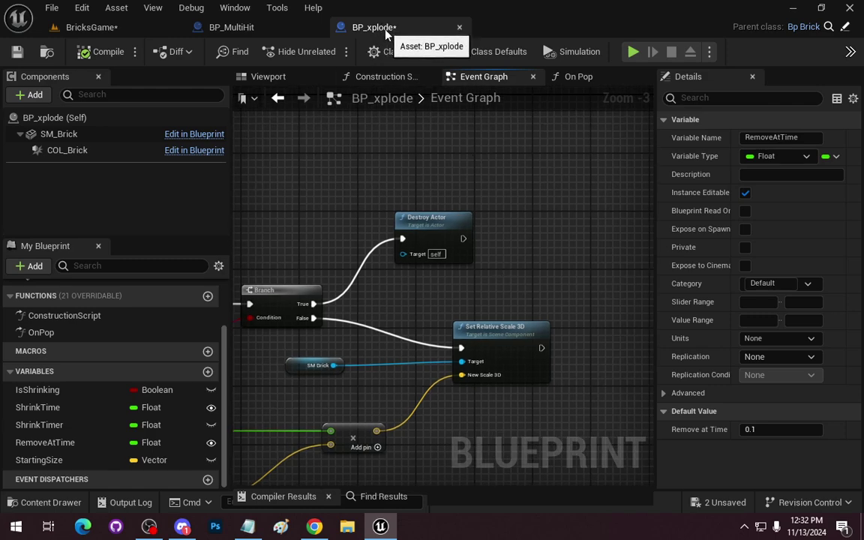
# Save BP_xplode, then create a child blueprint of it named BP_MultiShrink.
pyautogui.hotkey('ctrl', 's')
pyautogui.moveTo(379, 169); pyautogui.dragTo(474, 175, button='right')
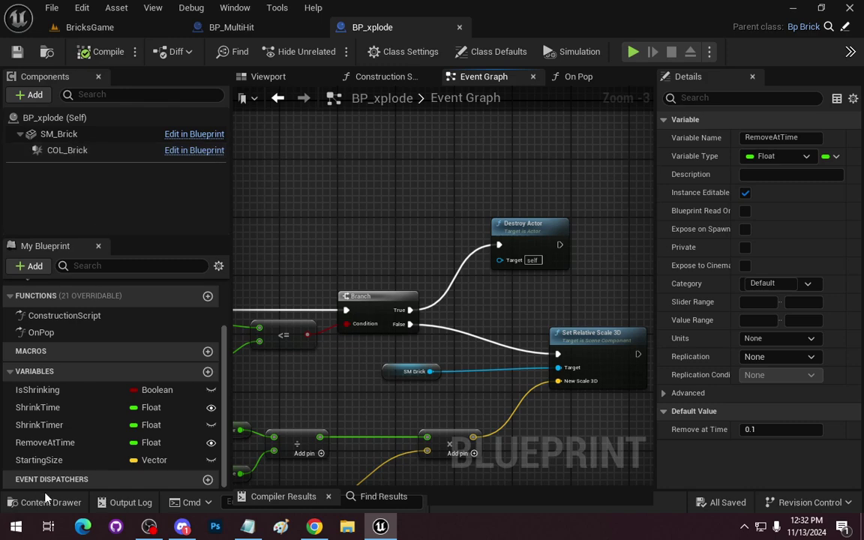
pyautogui.click(64, 507)
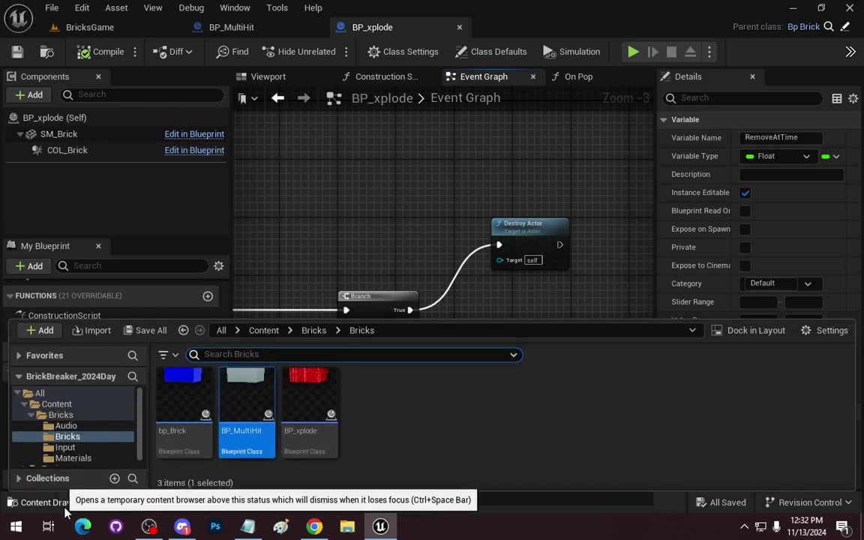
pyautogui.rightClick(308, 402)
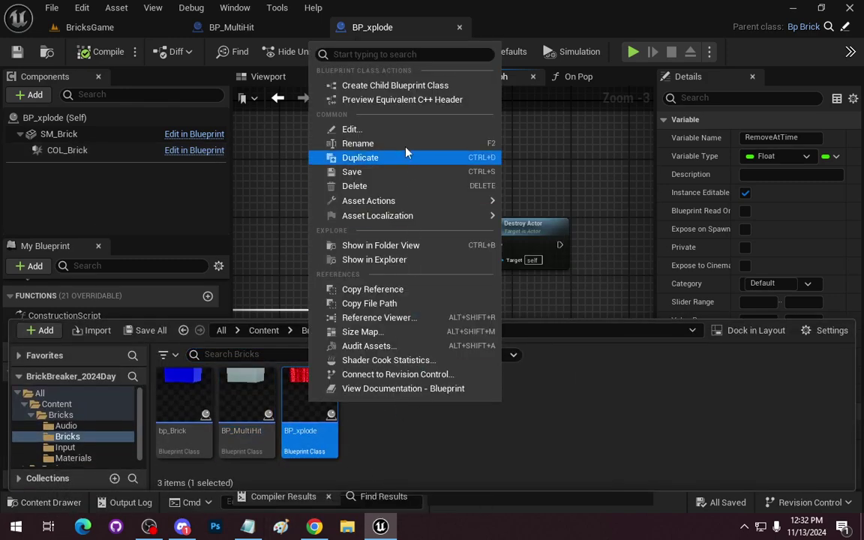
pyautogui.click(428, 87)
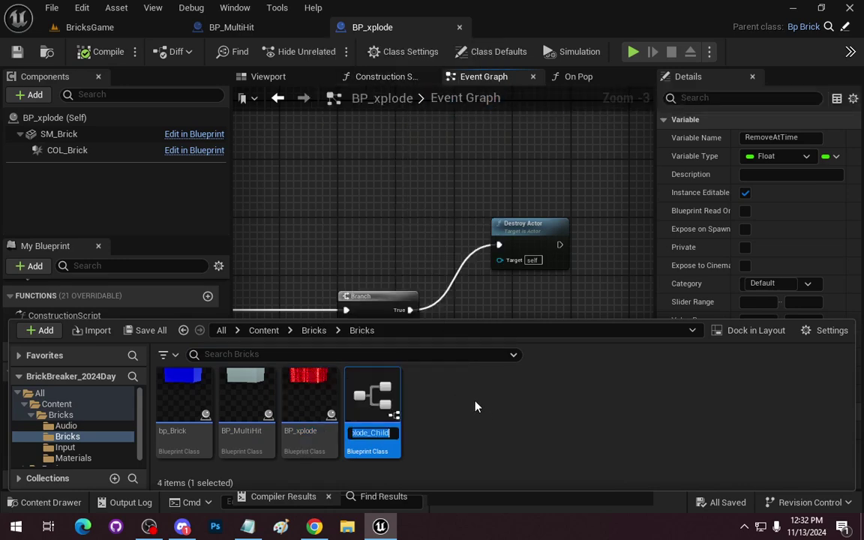
pyautogui.write('BP')
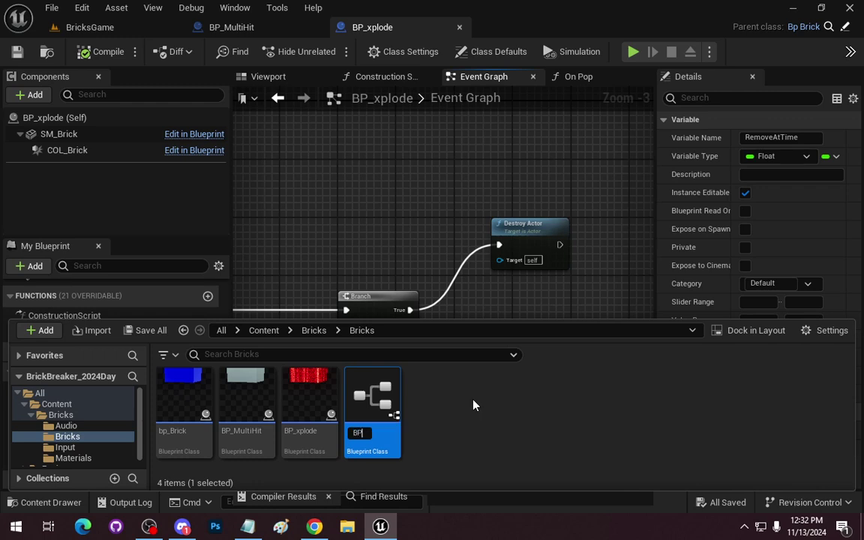
pyautogui.write('_')
pyautogui.write('MultiShr')
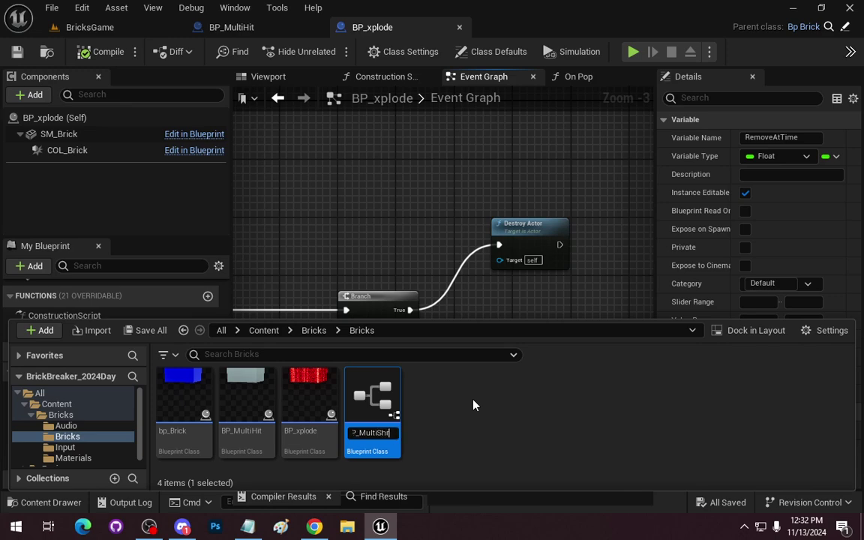
pyautogui.write('ink')
pyautogui.press('Return')
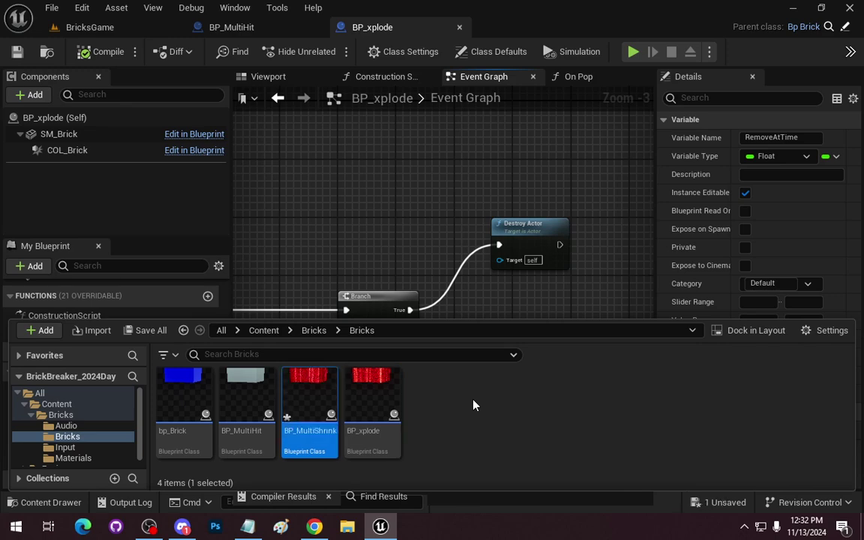
# Set BP_MultiShrink's SM_Brick Element 0 material to LaserPointerMaterial_Inst, then return to BP_xplode.
pyautogui.doubleClick(305, 407)
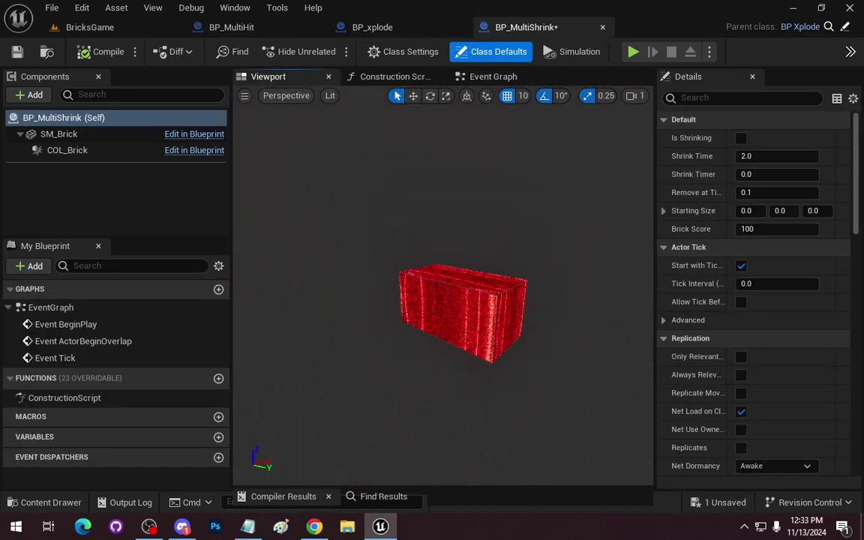
pyautogui.click(60, 135)
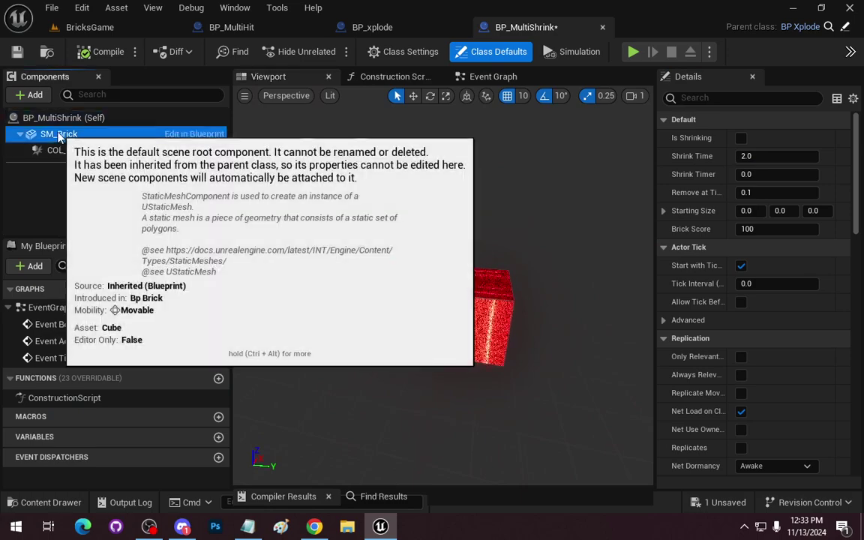
pyautogui.click(814, 379)
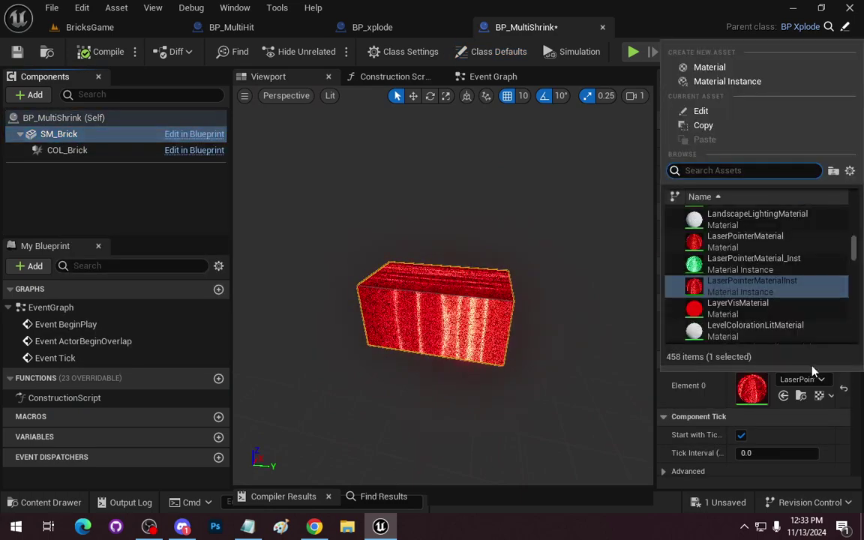
pyautogui.click(709, 263)
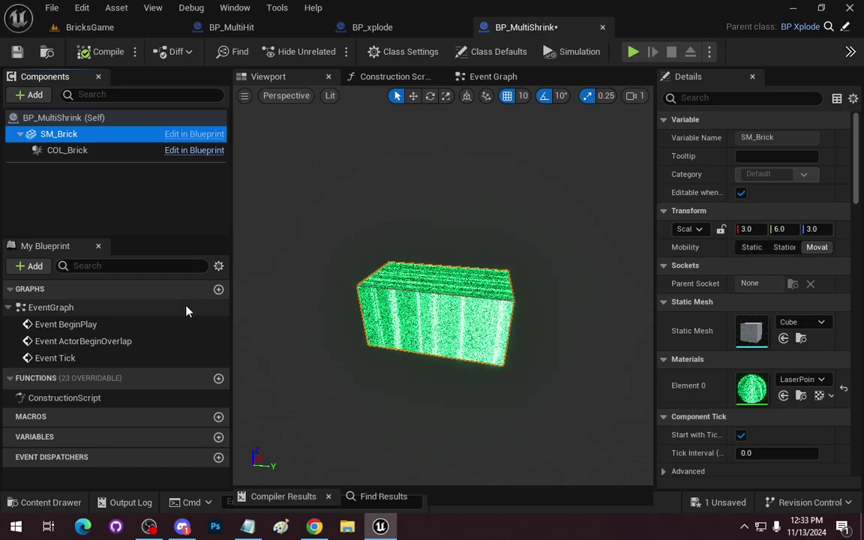
pyautogui.moveTo(180, 386)
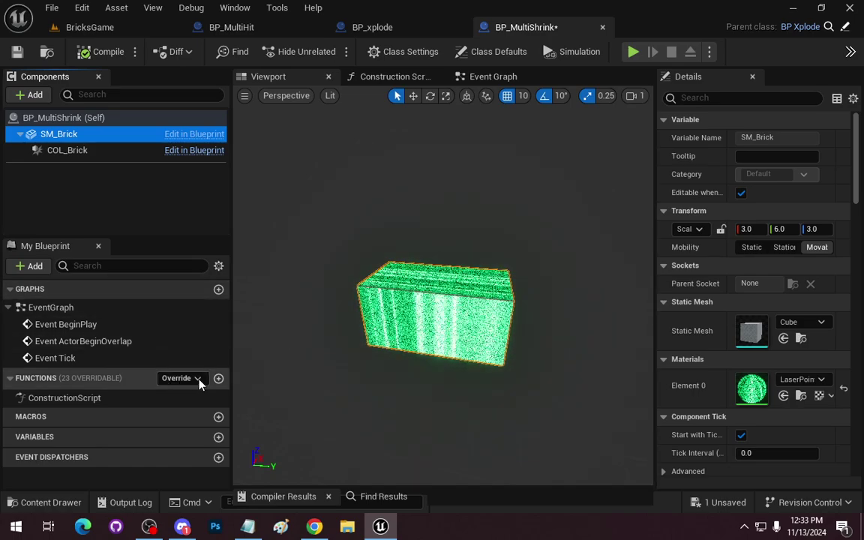
pyautogui.click(415, 28)
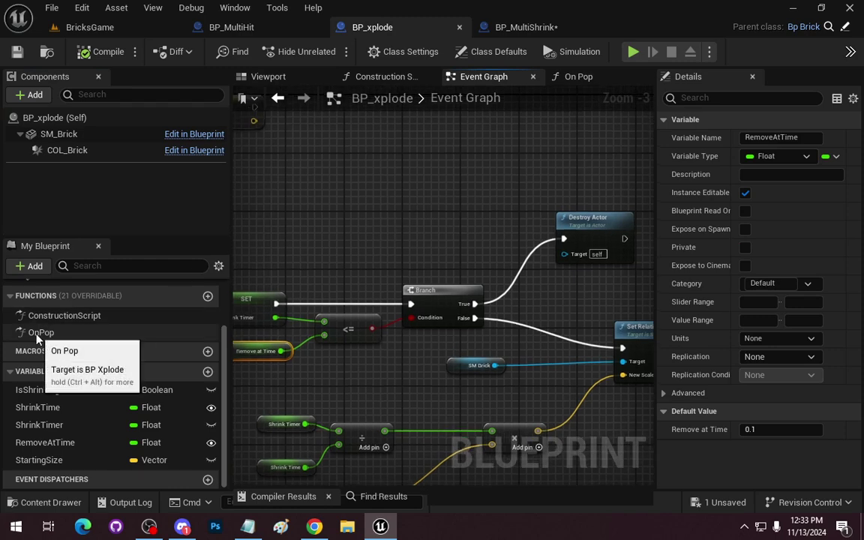
# Open bp_Brick from the Content Drawer and view its OnPop and OnHit function graphs.
pyautogui.click(526, 27)
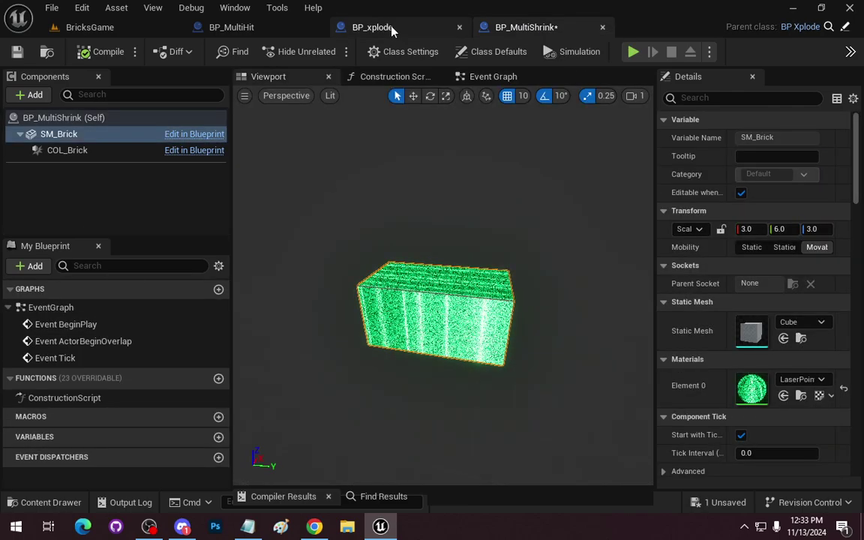
pyautogui.click(52, 503)
pyautogui.doubleClick(182, 411)
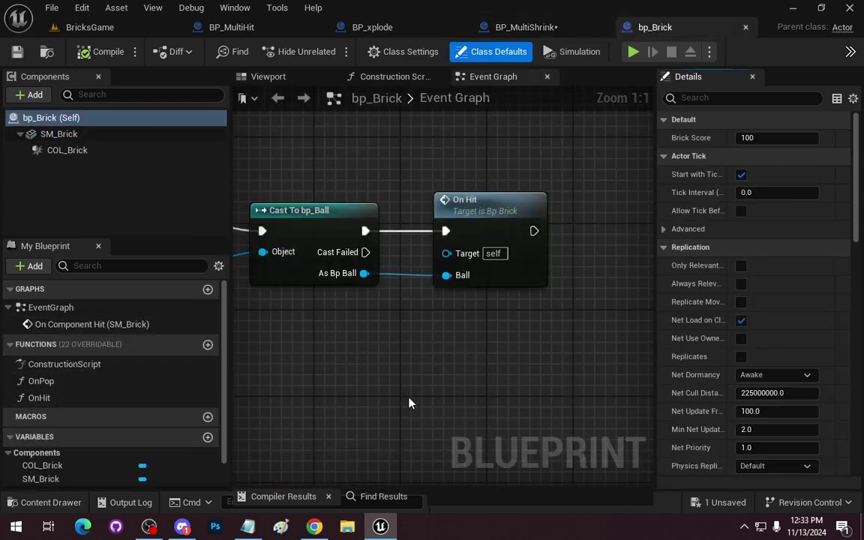
pyautogui.doubleClick(48, 387)
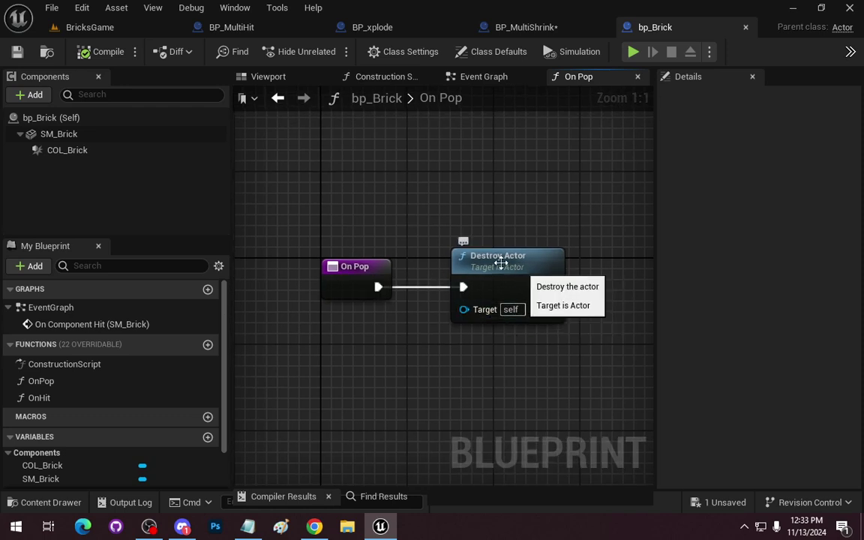
pyautogui.doubleClick(39, 398)
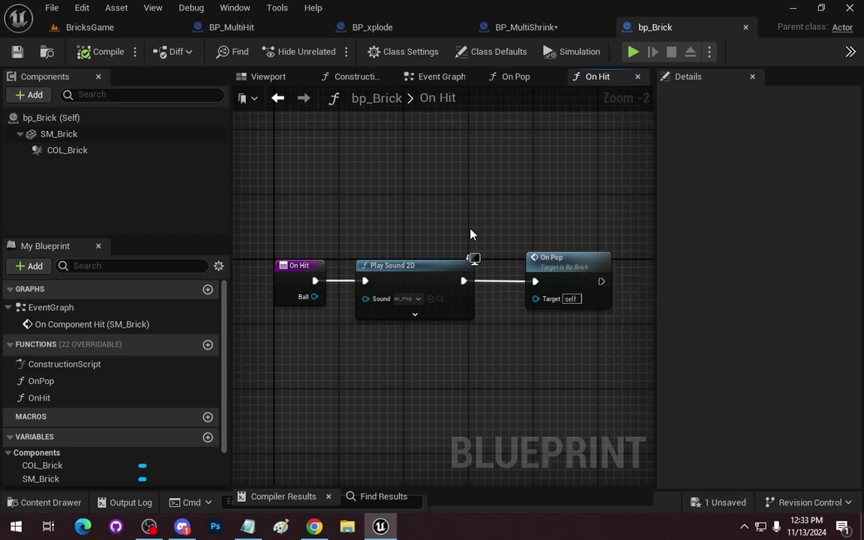
# Override On Hit in BP_MultiShrink and delete its Parent: On Hit call node.
pyautogui.click(527, 30)
pyautogui.click(197, 378)
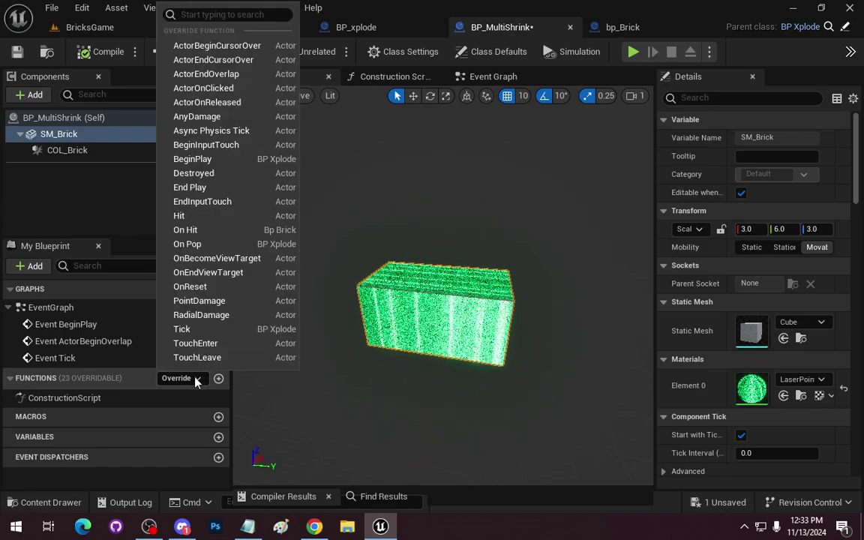
pyautogui.click(202, 234)
pyautogui.click(524, 282)
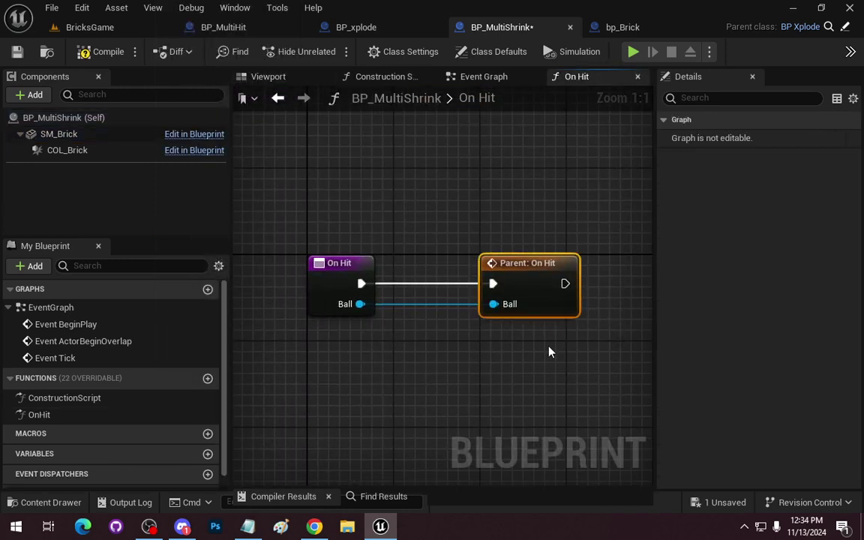
pyautogui.press('Delete')
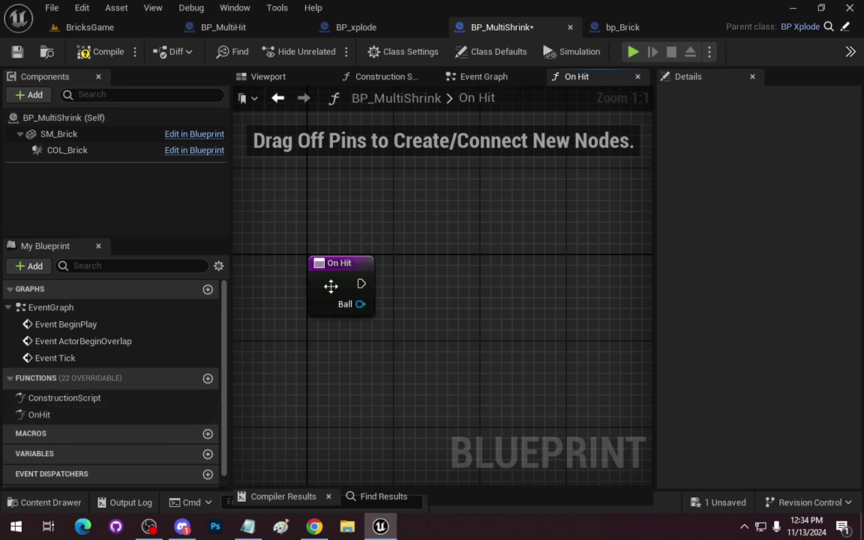
pyautogui.moveTo(432, 331); pyautogui.dragTo(339, 333, button='right')
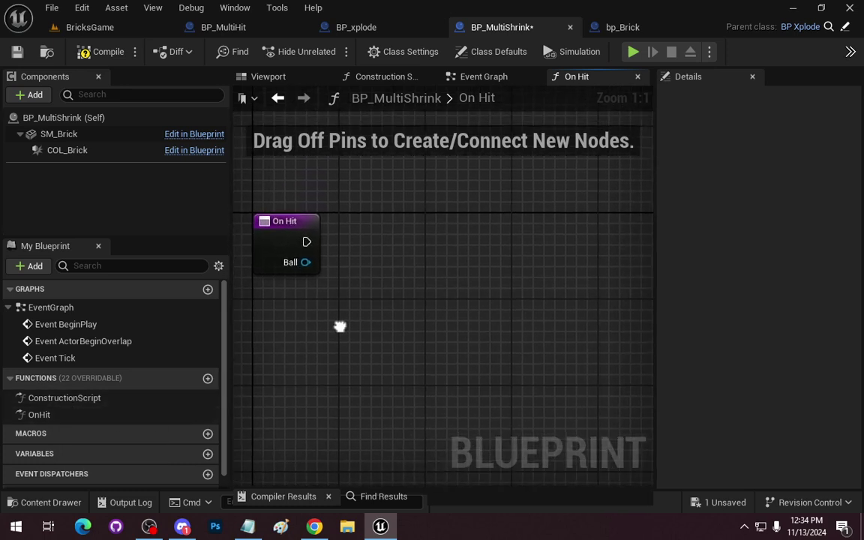
pyautogui.scroll(-1, 169, 430)
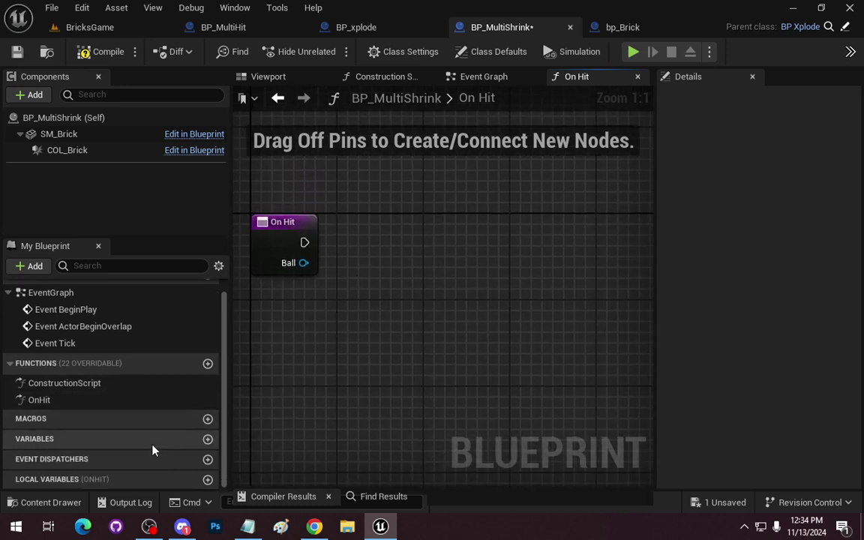
# Add an Integer variable named Hits.
pyautogui.click(208, 440)
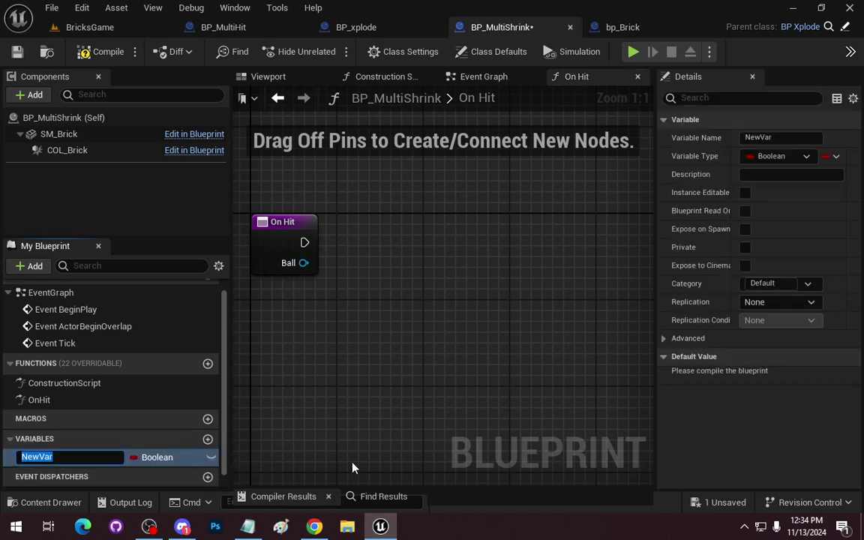
pyautogui.press('Return')
pyautogui.click(180, 459)
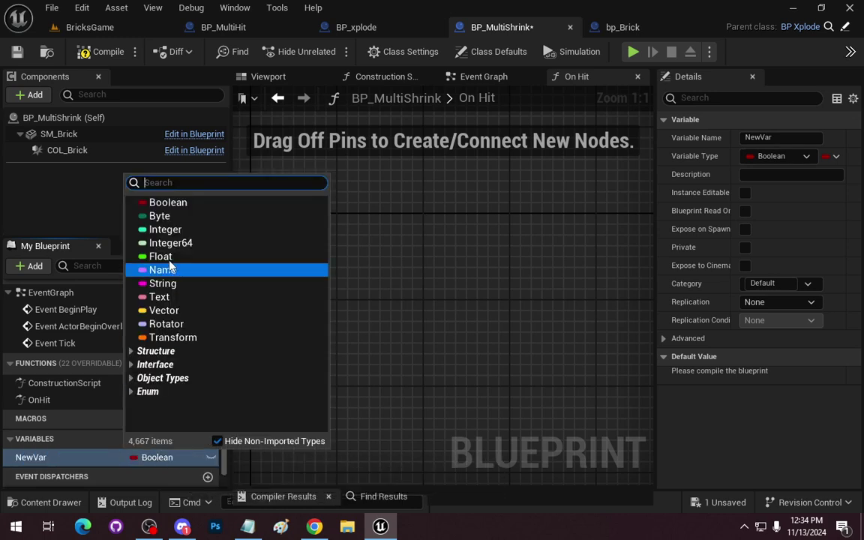
pyautogui.click(166, 230)
pyautogui.click(84, 455)
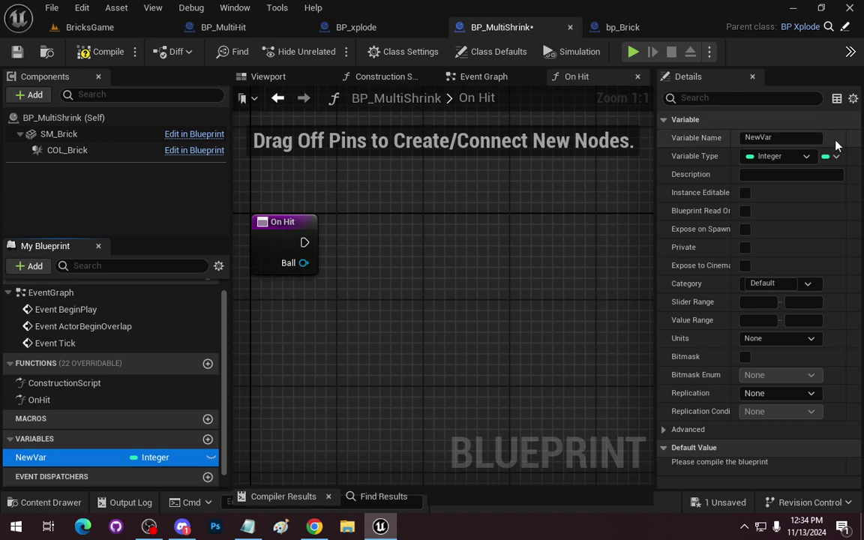
pyautogui.click(773, 138)
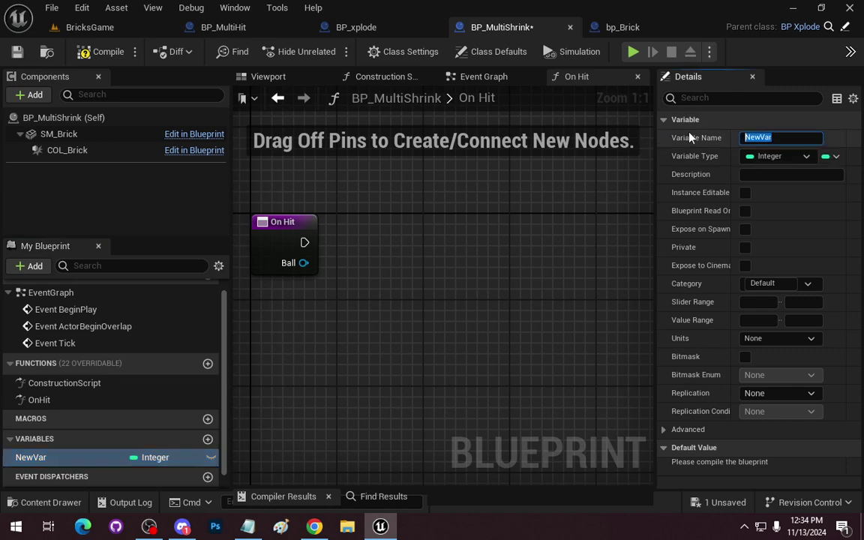
pyautogui.write('Hits')
pyautogui.press('Return')
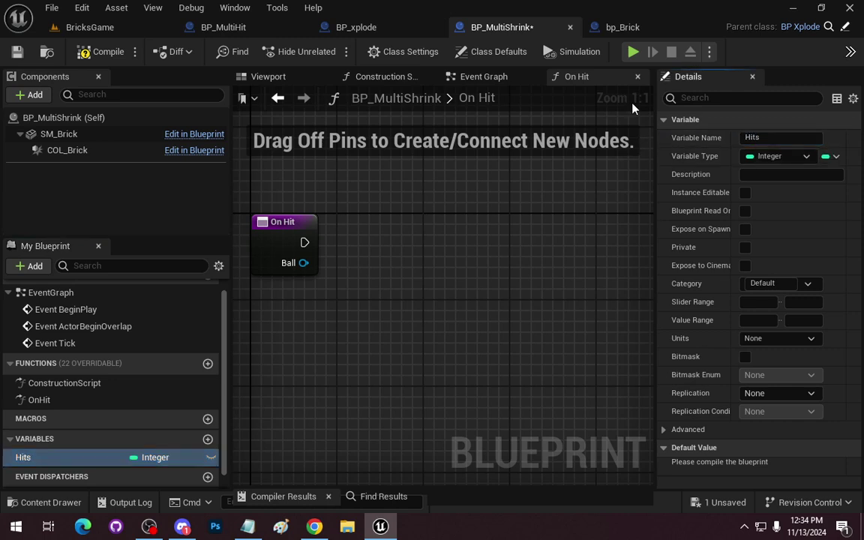
# Add a Material List variable as an array of Material object references.
pyautogui.click(208, 439)
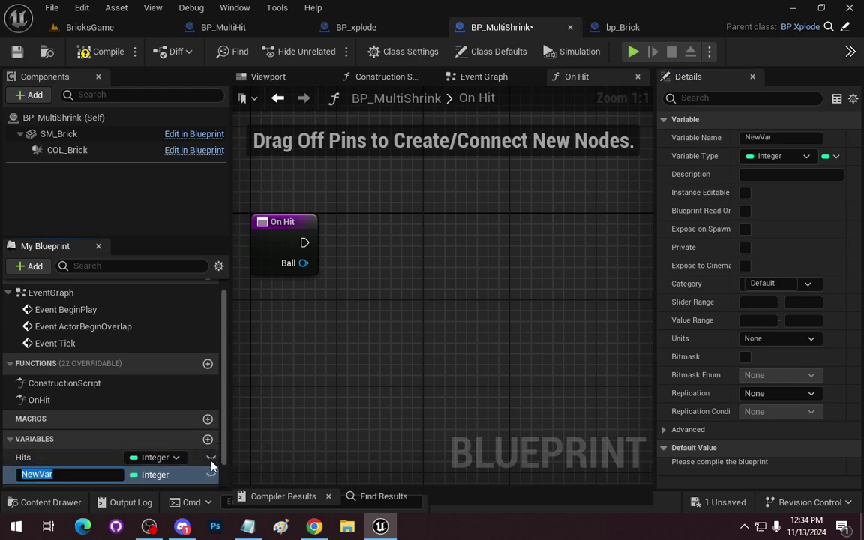
pyautogui.write('Mater')
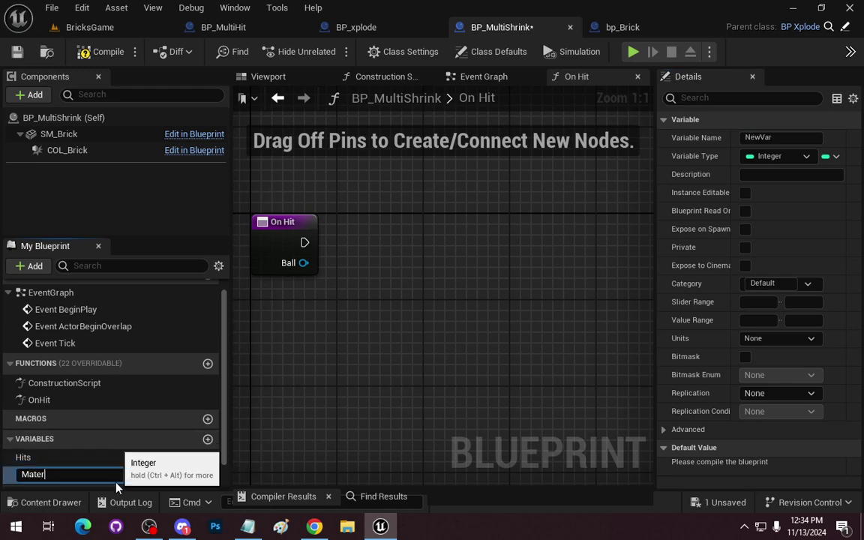
pyautogui.write('ial List')
pyautogui.press('Return')
pyautogui.click(166, 475)
pyautogui.write('materia')
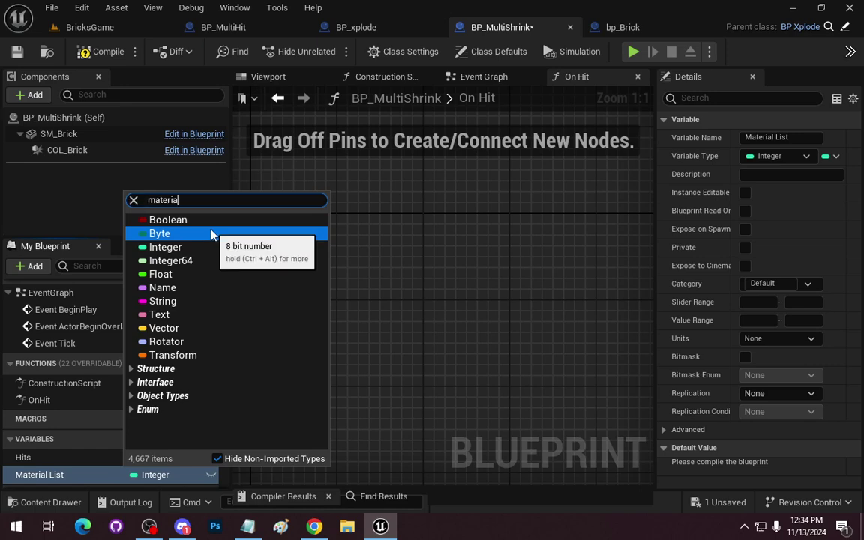
pyautogui.write('l')
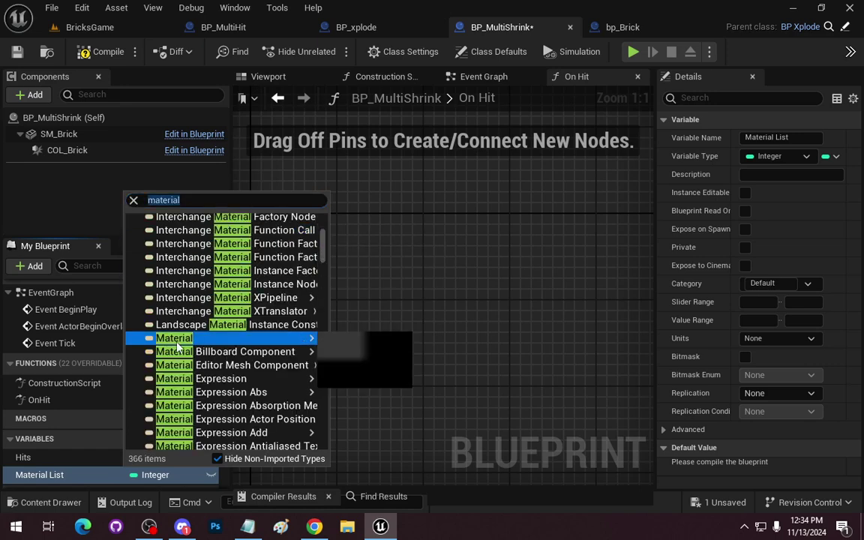
pyautogui.moveTo(222, 343)
pyautogui.click(352, 341)
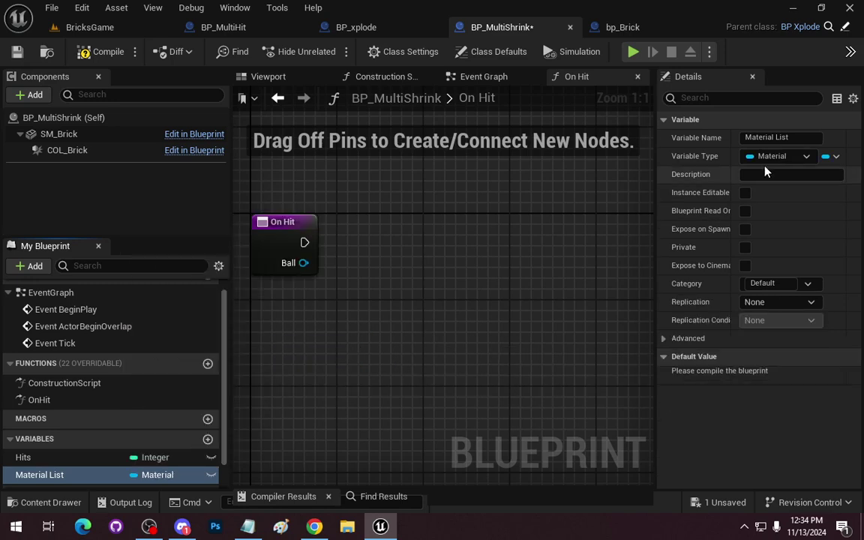
pyautogui.click(833, 156)
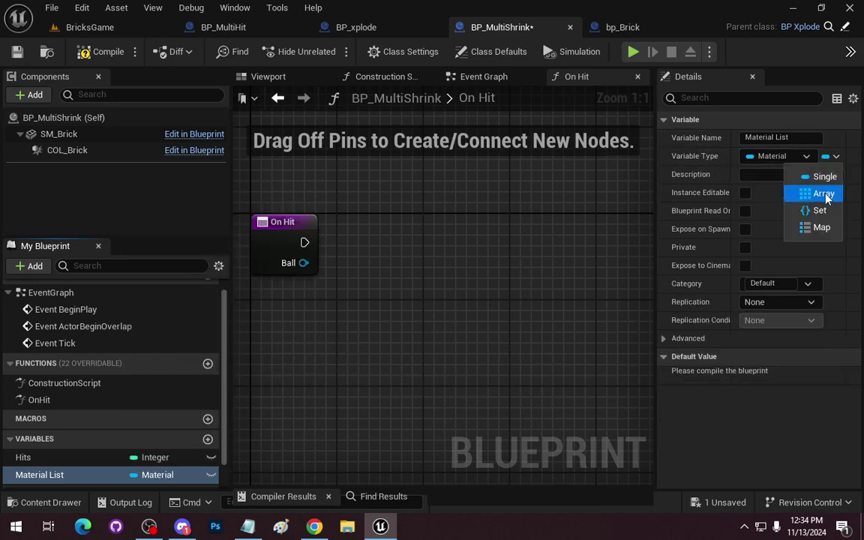
pyautogui.click(824, 194)
# Place a Hits getter node beside the On Hit entry.
pyautogui.moveTo(392, 300)
pyautogui.mouseDown(button='right')
pyautogui.moveTo(467, 311)
pyautogui.moveTo(451, 329)
pyautogui.mouseUp(button='right')
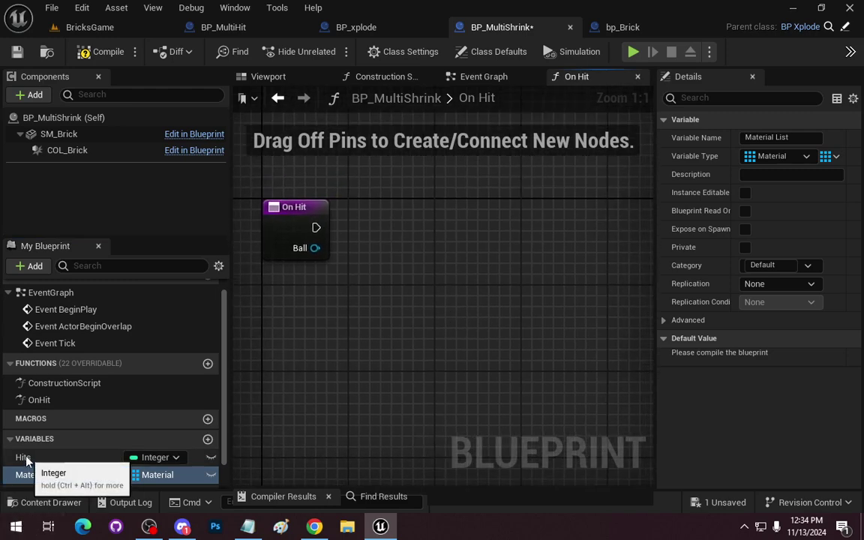
pyautogui.moveTo(22, 457); pyautogui.dragTo(405, 250)
pyautogui.moveTo(336, 311)
pyautogui.mouseDown()
pyautogui.moveTo(307, 292)
pyautogui.moveTo(449, 242)
pyautogui.moveTo(416, 204)
pyautogui.mouseUp()
# Wire On Hit into an increment (++) of Hits, followed by a Branch.
pyautogui.click(329, 331)
pyautogui.write('++')
pyautogui.press('Return')
pyautogui.moveTo(315, 227); pyautogui.dragTo(394, 217)
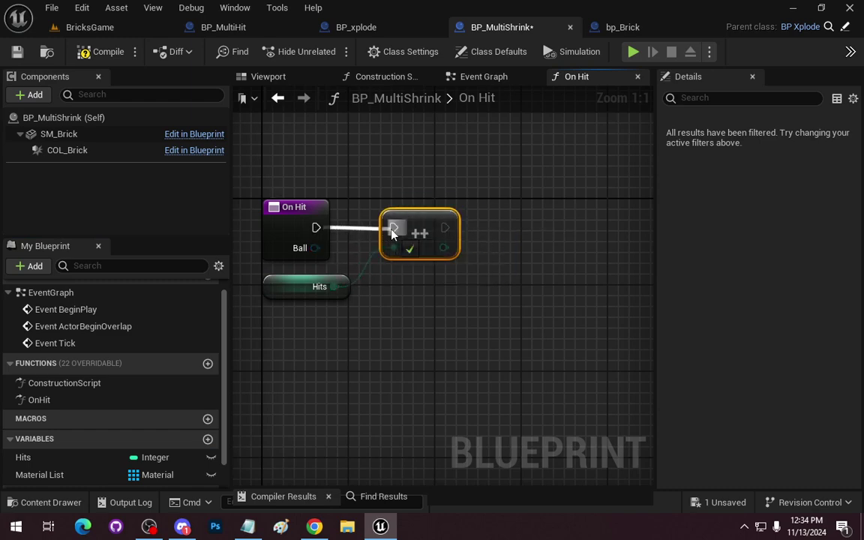
pyautogui.moveTo(480, 349); pyautogui.dragTo(396, 355, button='right')
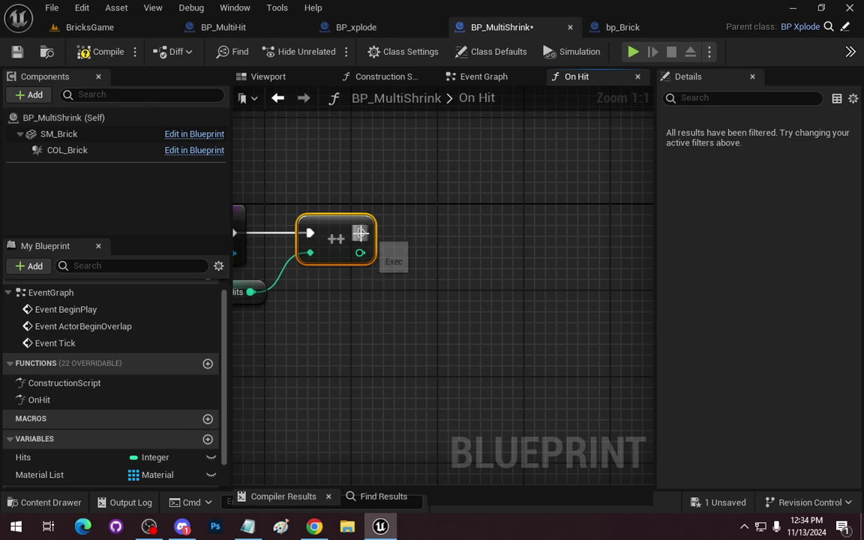
pyautogui.moveTo(361, 234)
pyautogui.mouseDown()
pyautogui.moveTo(493, 238)
pyautogui.moveTo(549, 223)
pyautogui.mouseUp()
pyautogui.write('b')
pyautogui.press('Return')
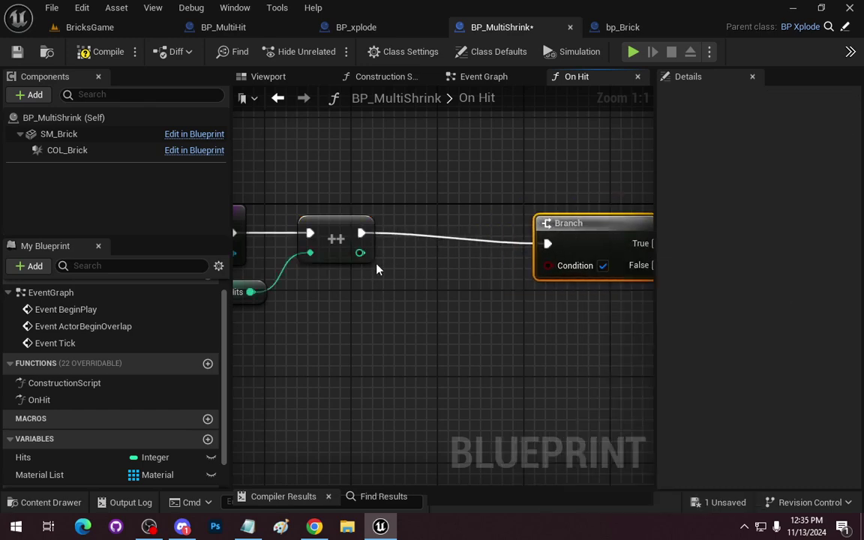
# Add a >= comparison on incremented Hits and a Length node for Material List.
pyautogui.moveTo(357, 254); pyautogui.dragTo(433, 300)
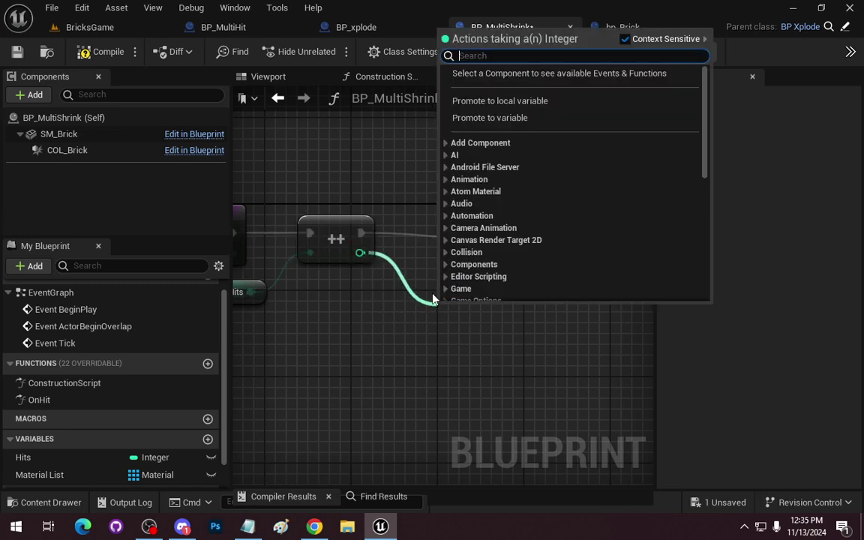
pyautogui.write('>=')
pyautogui.press('Return')
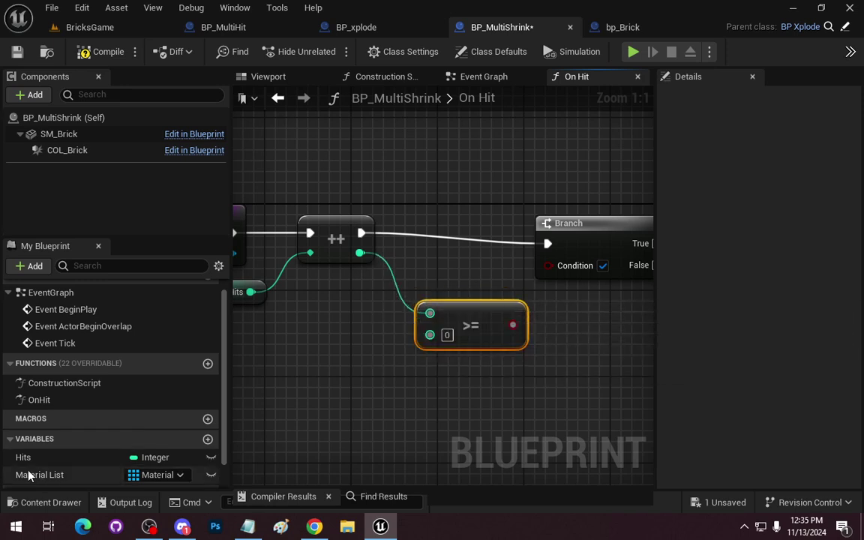
pyautogui.moveTo(39, 475)
pyautogui.mouseDown()
pyautogui.moveTo(254, 365)
pyautogui.moveTo(275, 380)
pyautogui.mouseUp()
pyautogui.click(312, 388)
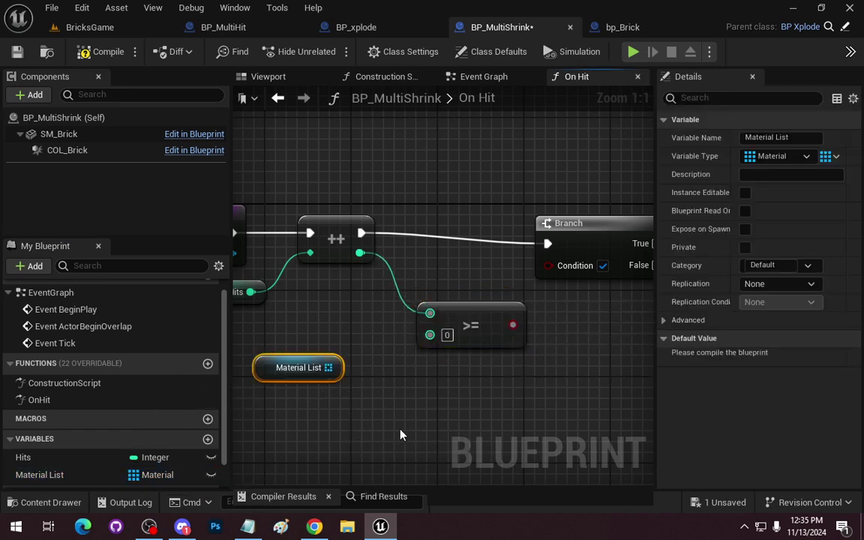
pyautogui.moveTo(243, 377); pyautogui.dragTo(390, 365, button='right')
pyautogui.moveTo(413, 359); pyautogui.dragTo(325, 359)
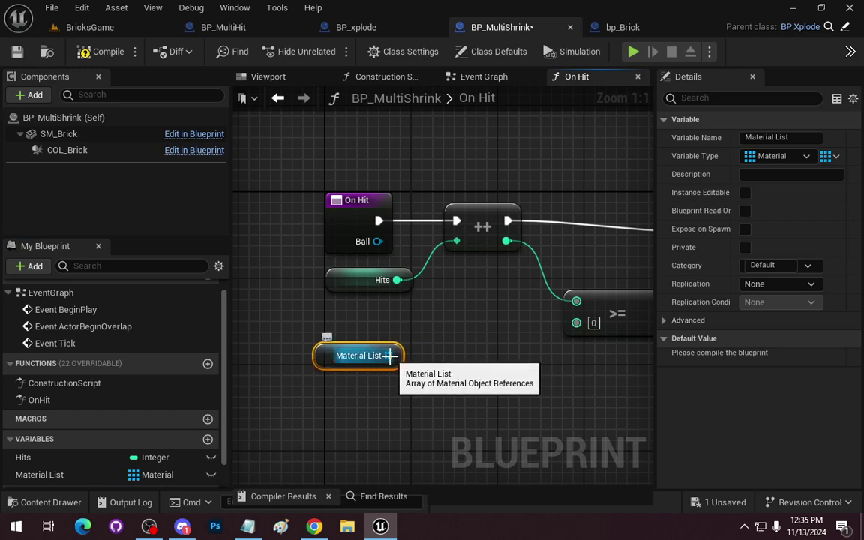
pyautogui.moveTo(388, 355); pyautogui.dragTo(514, 352)
pyautogui.write('leng')
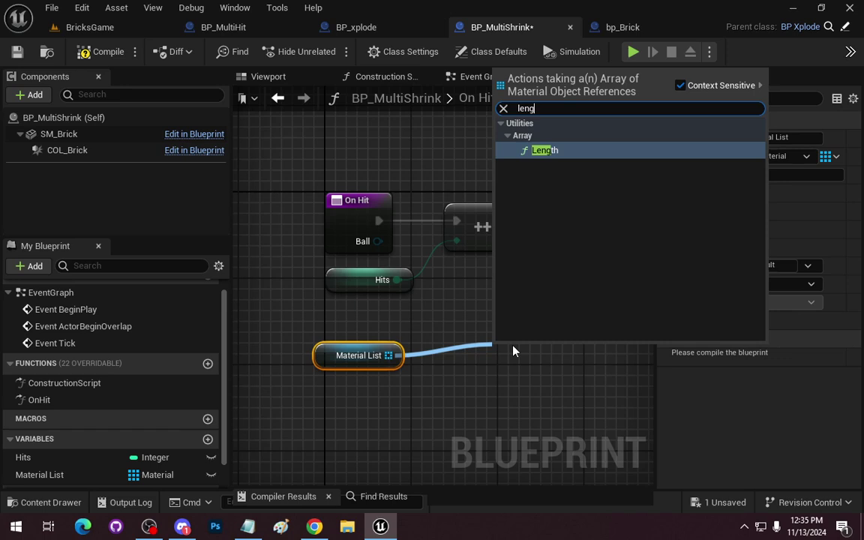
pyautogui.press('Return')
# Feed Material List's Length into the >= node and use the result as the Branch condition.
pyautogui.moveTo(504, 352); pyautogui.dragTo(430, 331)
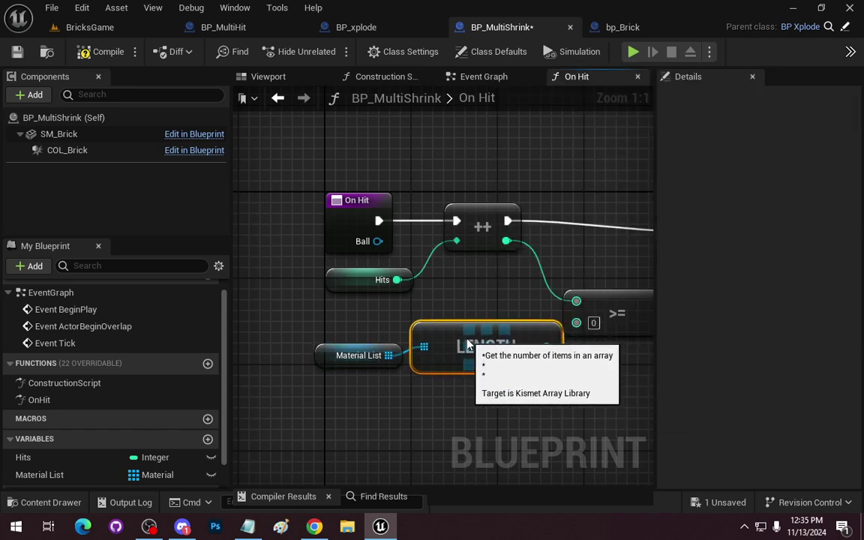
pyautogui.moveTo(547, 346); pyautogui.dragTo(575, 326)
pyautogui.moveTo(596, 374); pyautogui.dragTo(533, 332, button='right')
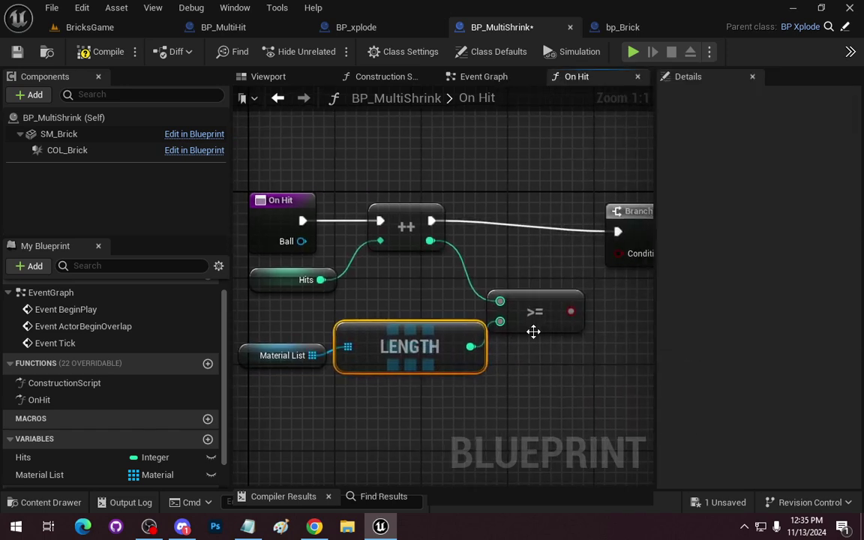
pyautogui.moveTo(571, 313); pyautogui.dragTo(618, 253)
pyautogui.moveTo(250, 293)
pyautogui.mouseDown()
pyautogui.moveTo(414, 347)
pyautogui.moveTo(393, 347)
pyautogui.mouseUp()
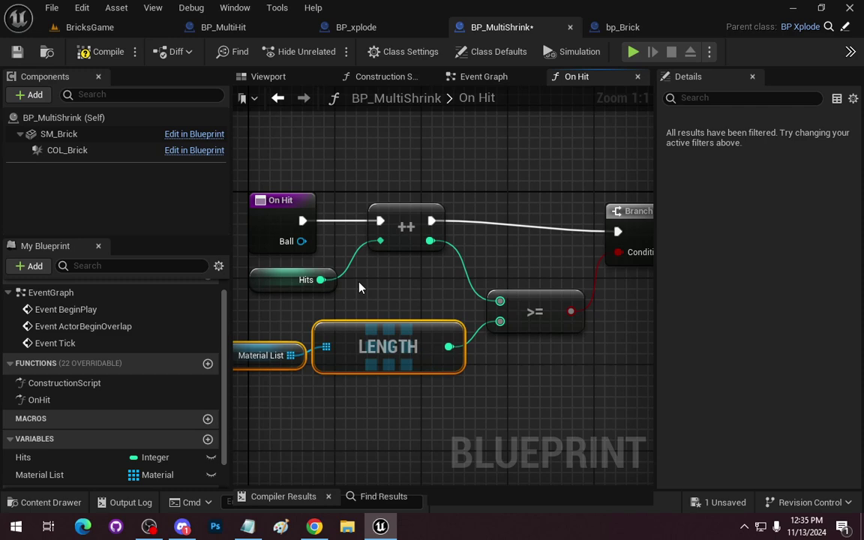
# Add an On Pop call node on Branch's True output, searching 'on p'.
pyautogui.moveTo(573, 353); pyautogui.dragTo(379, 366, button='right')
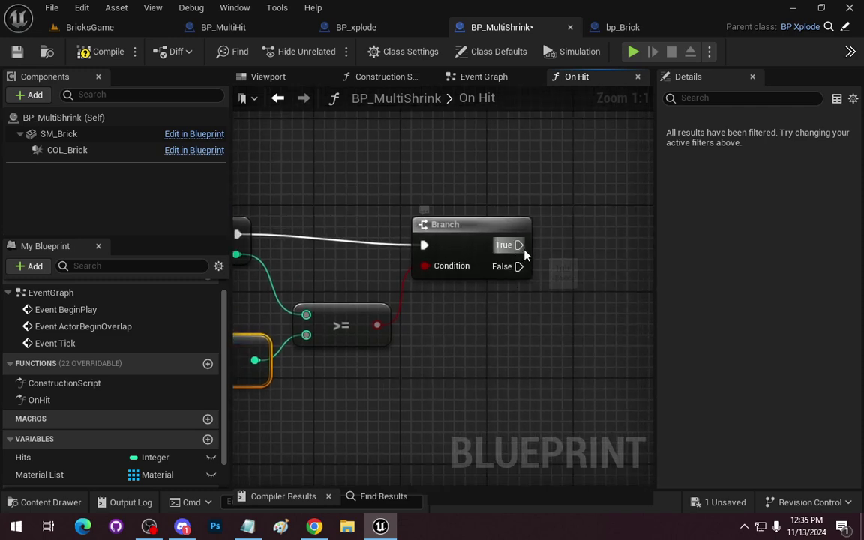
pyautogui.moveTo(519, 246); pyautogui.dragTo(593, 187)
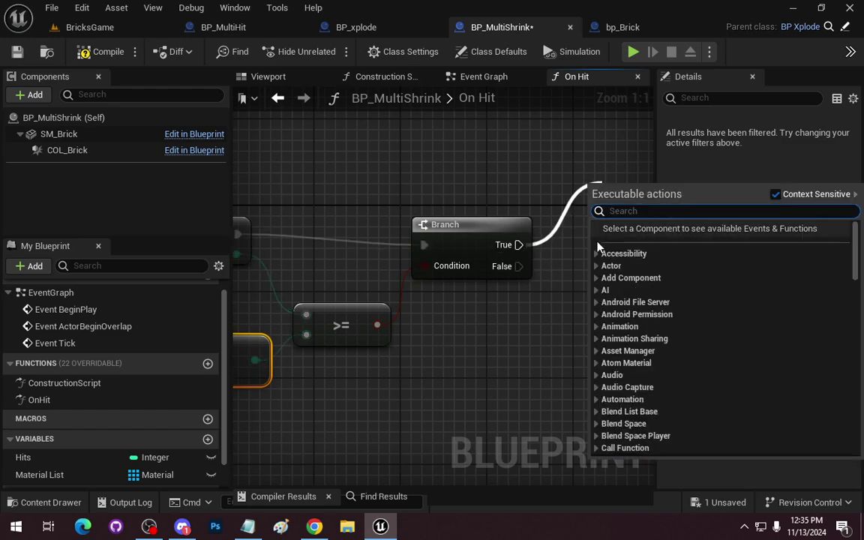
pyautogui.moveTo(537, 332); pyautogui.dragTo(448, 366, button='right')
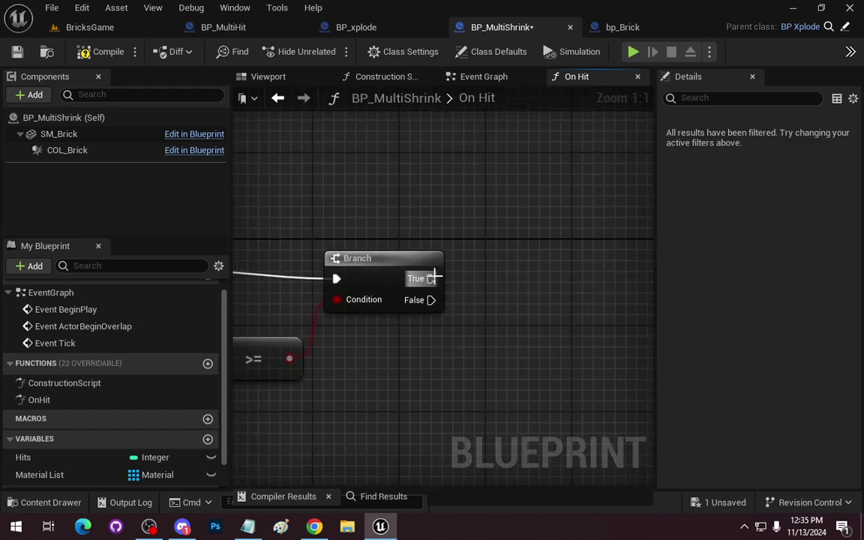
pyautogui.moveTo(434, 279); pyautogui.dragTo(517, 223)
pyautogui.write('opnb')
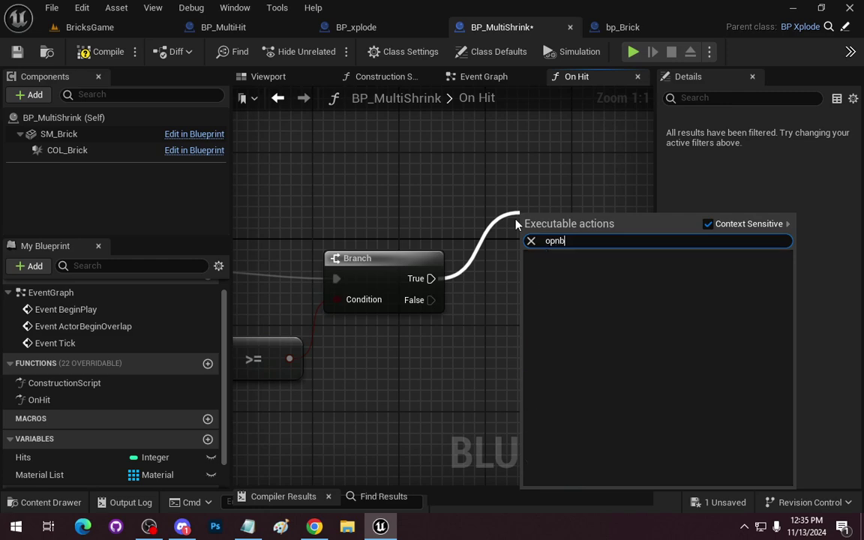
pyautogui.press('BackSpace')
pyautogui.press('BackSpace')
pyautogui.press('BackSpace')
pyautogui.write('n p')
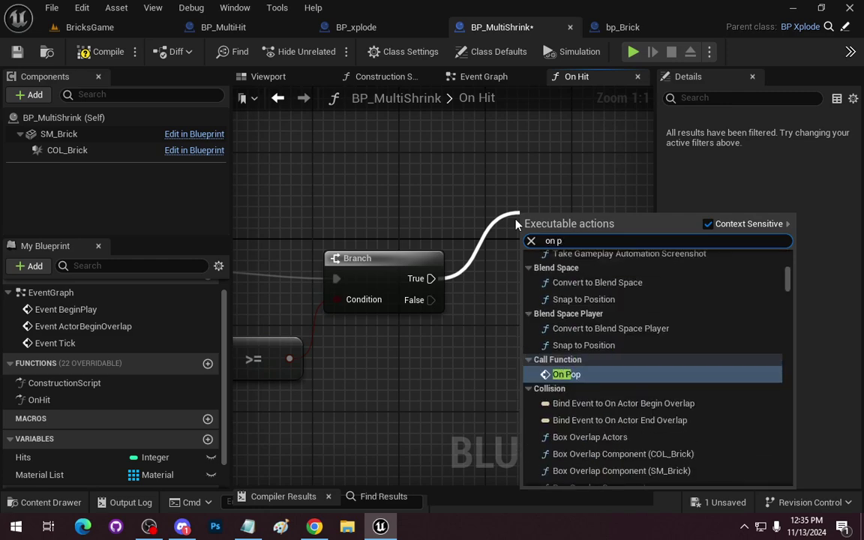
pyautogui.press('Return')
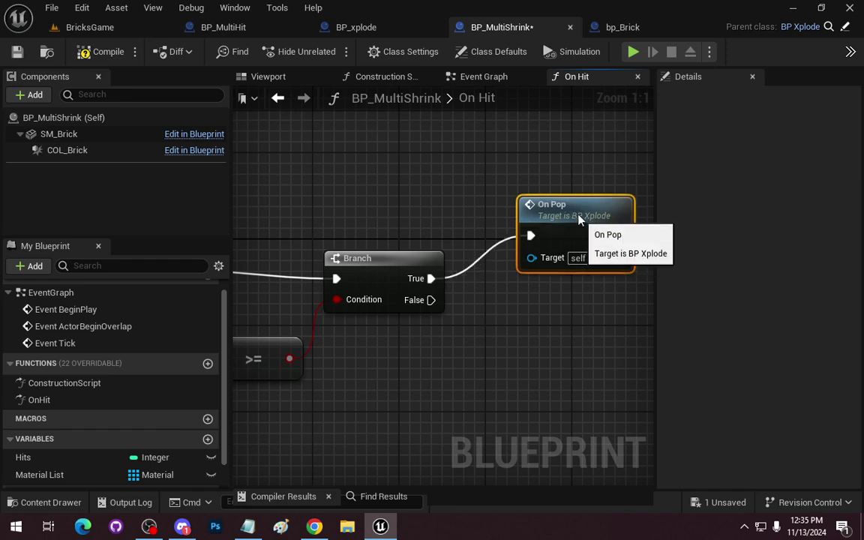
pyautogui.moveTo(574, 218); pyautogui.dragTo(584, 175)
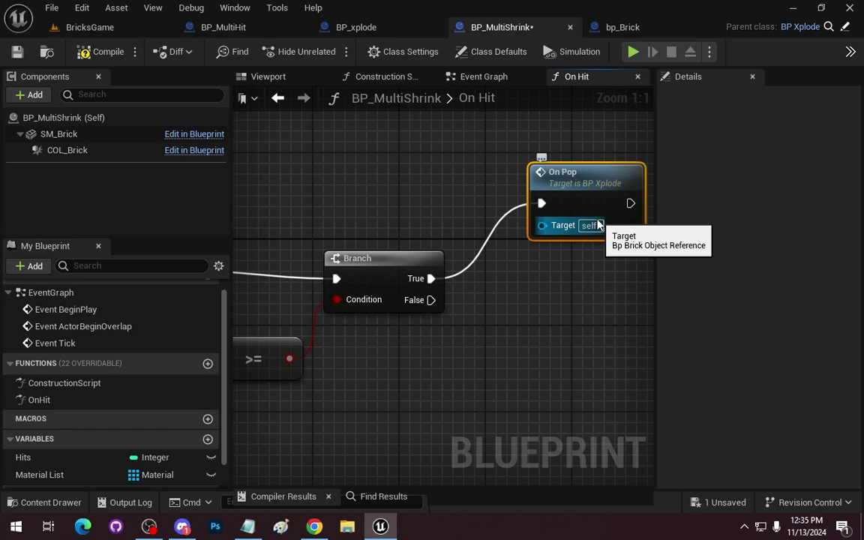
pyautogui.moveTo(507, 228); pyautogui.dragTo(517, 226, button='right')
pyautogui.moveTo(507, 275)
pyautogui.mouseDown(button='right')
pyautogui.moveTo(650, 253)
pyautogui.moveTo(508, 249)
pyautogui.mouseUp(button='right')
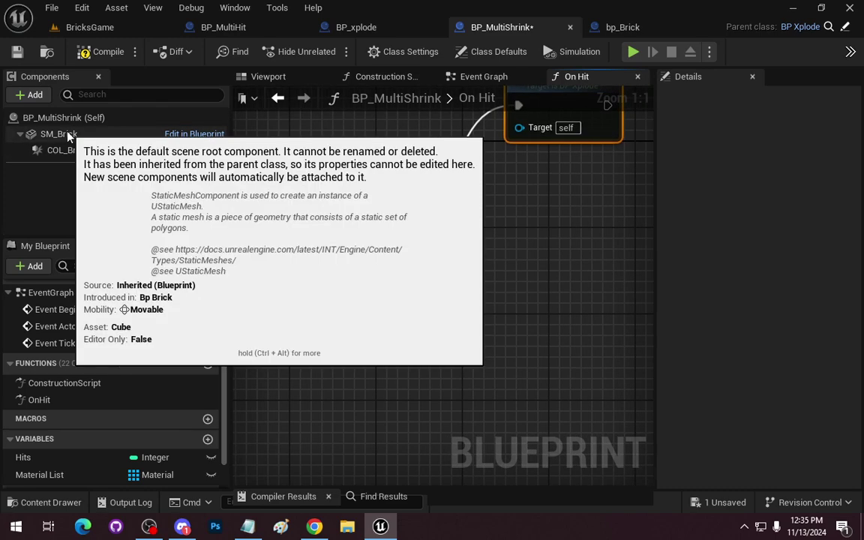
# Drag SM_Brick into On Hit, add a Set Material node on it, and add a Material List getter.
pyautogui.moveTo(59, 134); pyautogui.dragTo(399, 333)
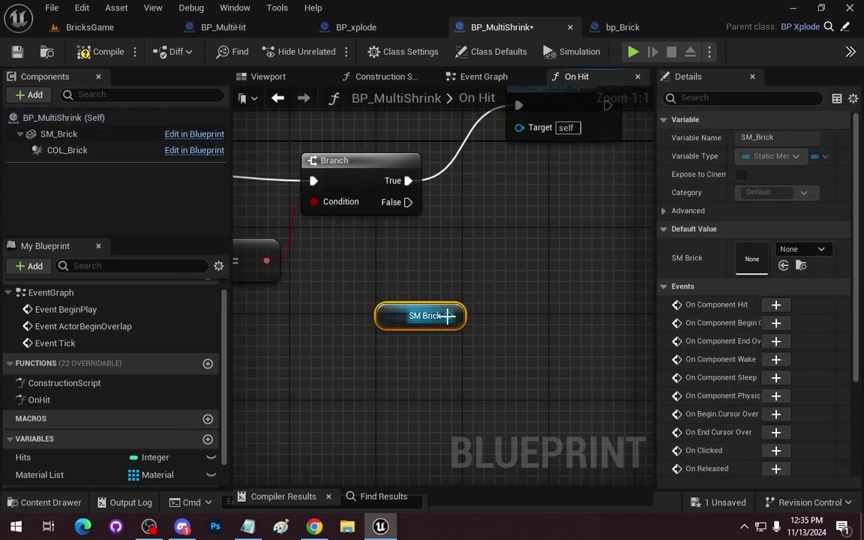
pyautogui.moveTo(449, 316); pyautogui.dragTo(519, 290)
pyautogui.write('set')
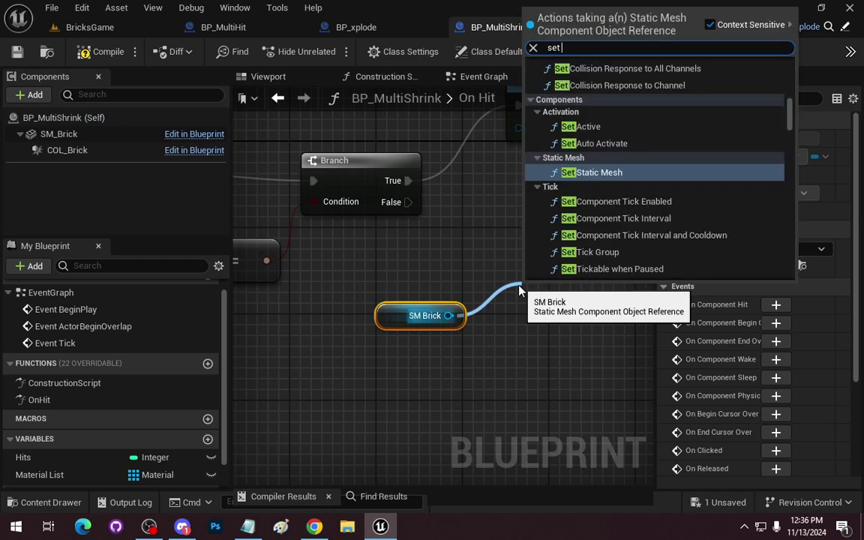
pyautogui.write(' mate')
pyautogui.press('Return')
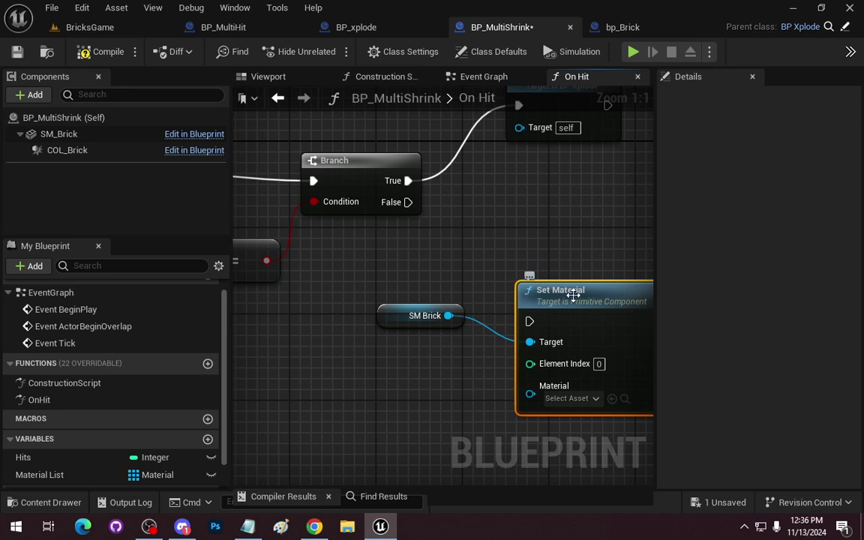
pyautogui.moveTo(518, 285); pyautogui.dragTo(519, 265)
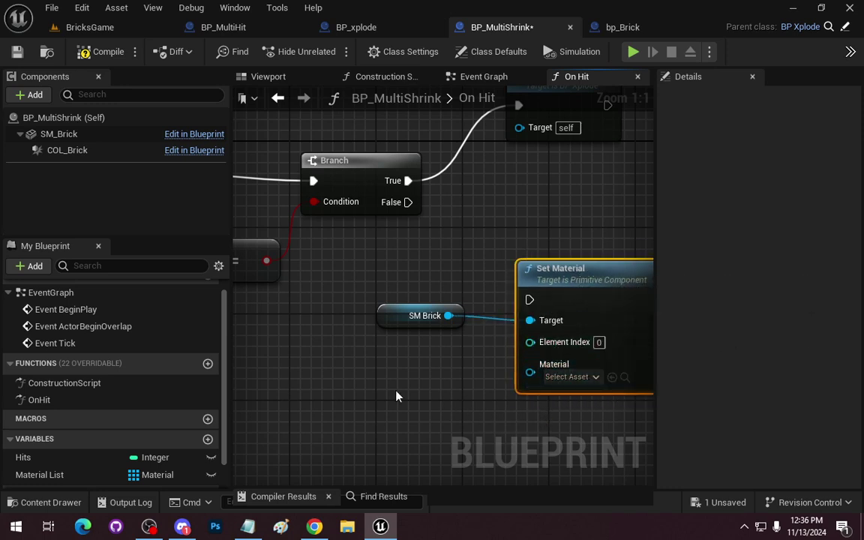
pyautogui.moveTo(396, 395); pyautogui.dragTo(474, 317, button='right')
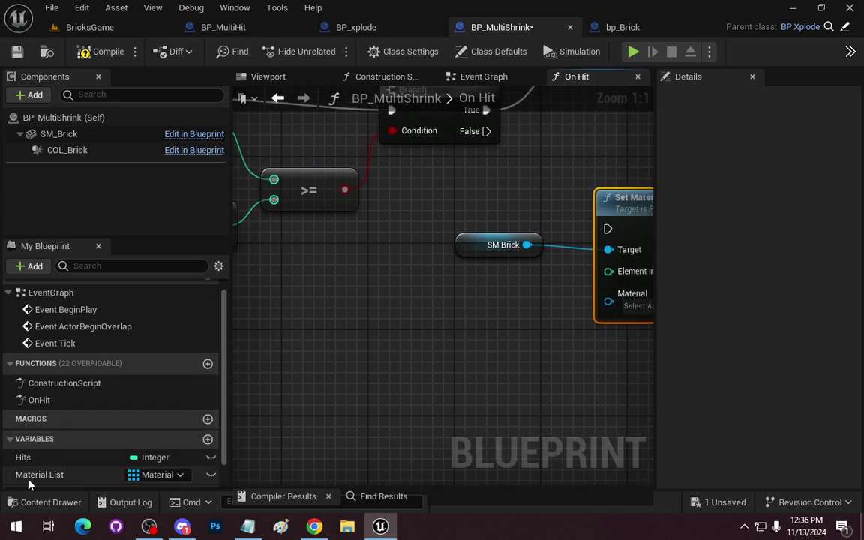
pyautogui.moveTo(40, 475); pyautogui.dragTo(308, 330)
# Feed Material List's Get (a copy) into Set Material's Material, indexed by a Hits getter.
pyautogui.click(365, 356)
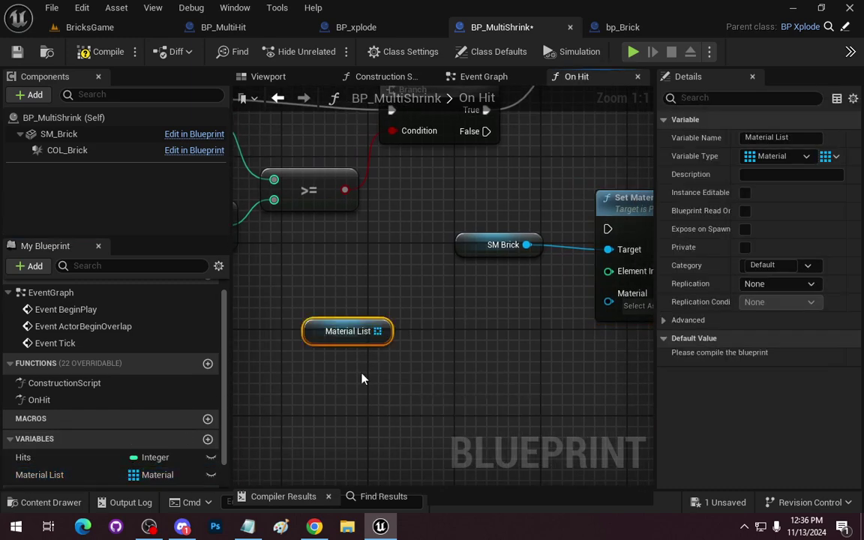
pyautogui.moveTo(382, 331); pyautogui.dragTo(450, 299)
pyautogui.write('get')
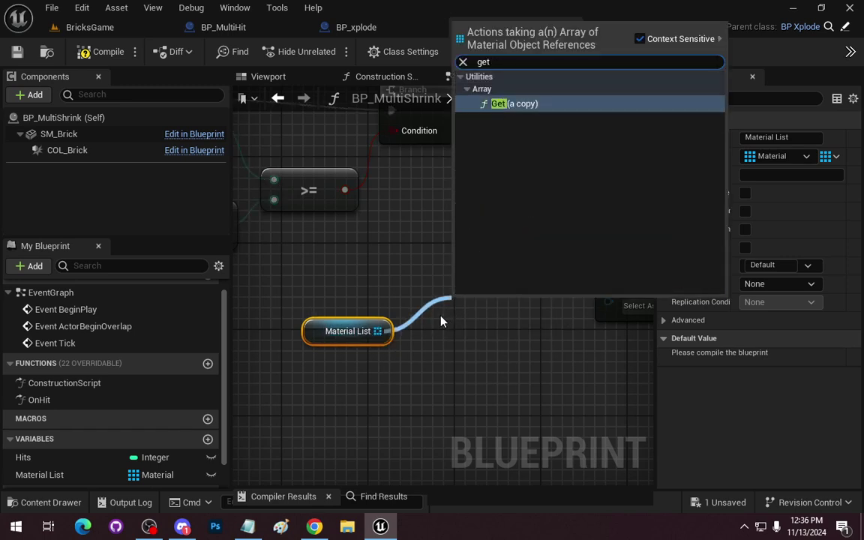
pyautogui.press('Return')
pyautogui.moveTo(553, 322); pyautogui.dragTo(609, 301)
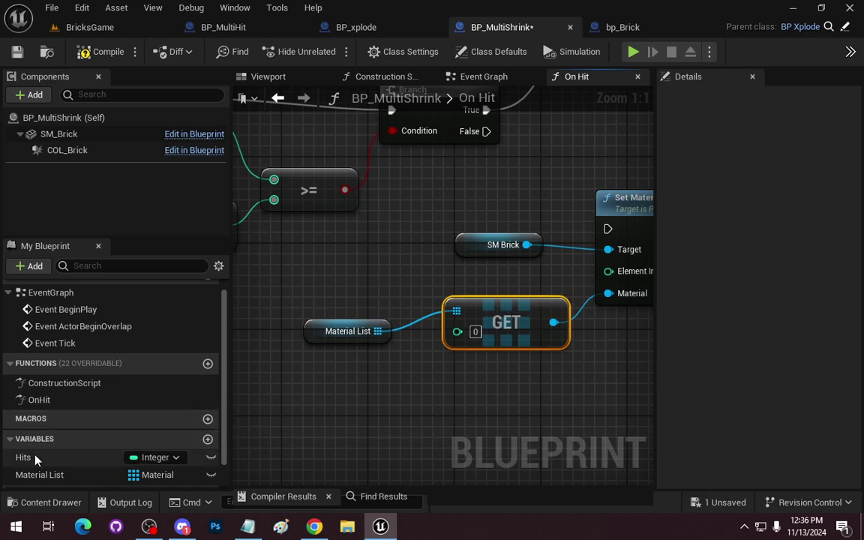
pyautogui.moveTo(23, 457); pyautogui.dragTo(356, 383)
pyautogui.click(376, 395)
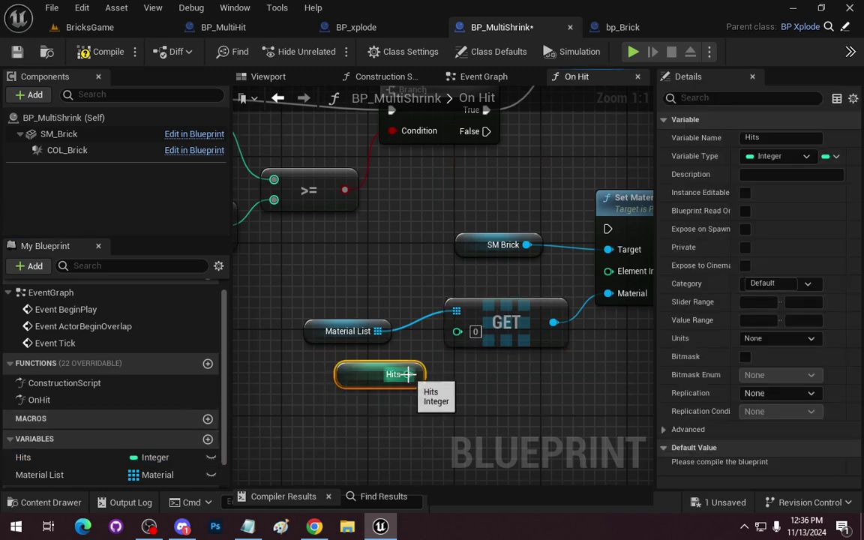
pyautogui.moveTo(407, 374); pyautogui.dragTo(458, 332)
pyautogui.moveTo(357, 376); pyautogui.dragTo(324, 376)
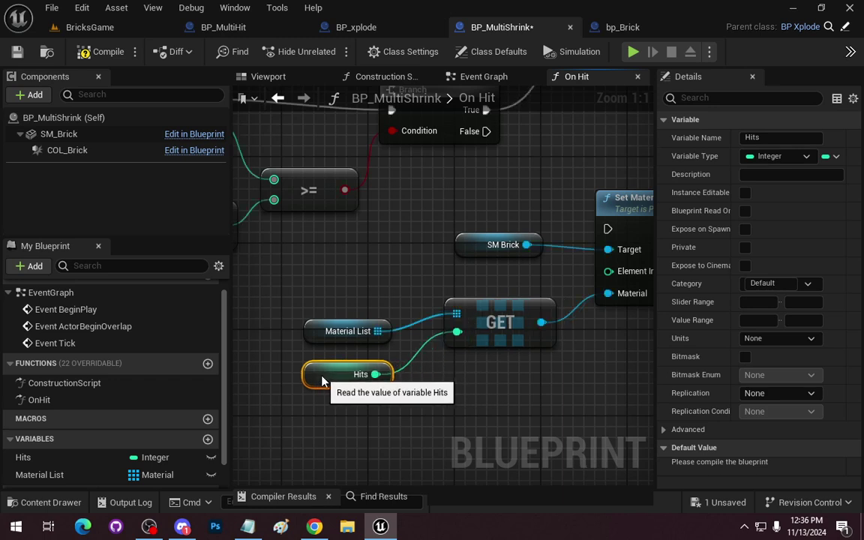
# Rename the Hits variable to 'Hits \ Material Index'.
pyautogui.click(39, 460)
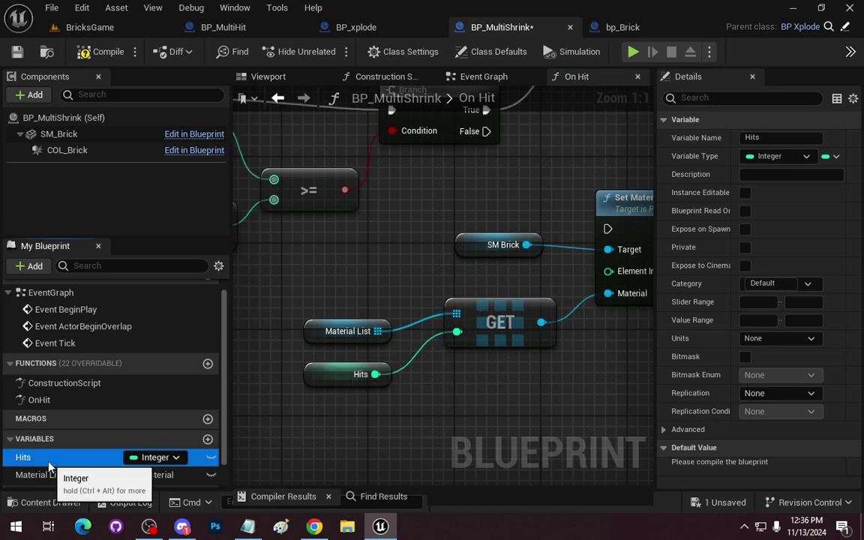
pyautogui.rightClick(45, 457)
pyautogui.click(785, 138)
pyautogui.write('\\ Material Index')
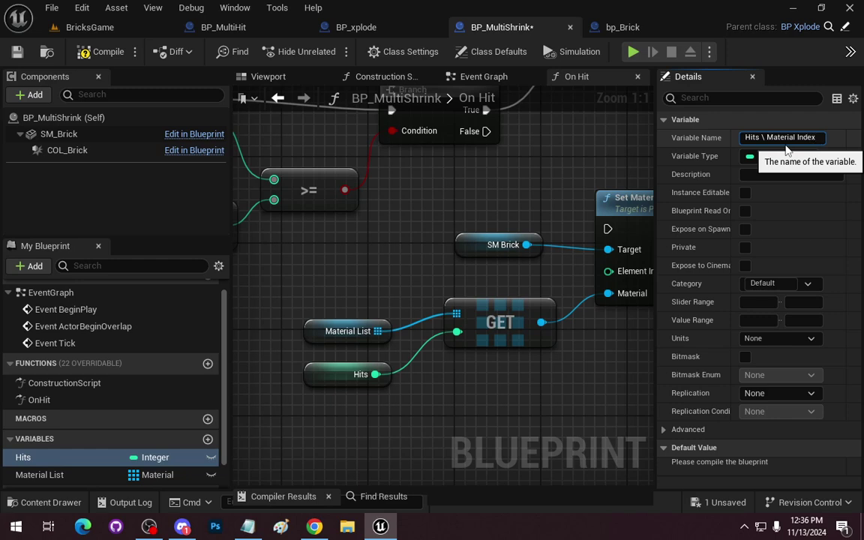
pyautogui.press('Return')
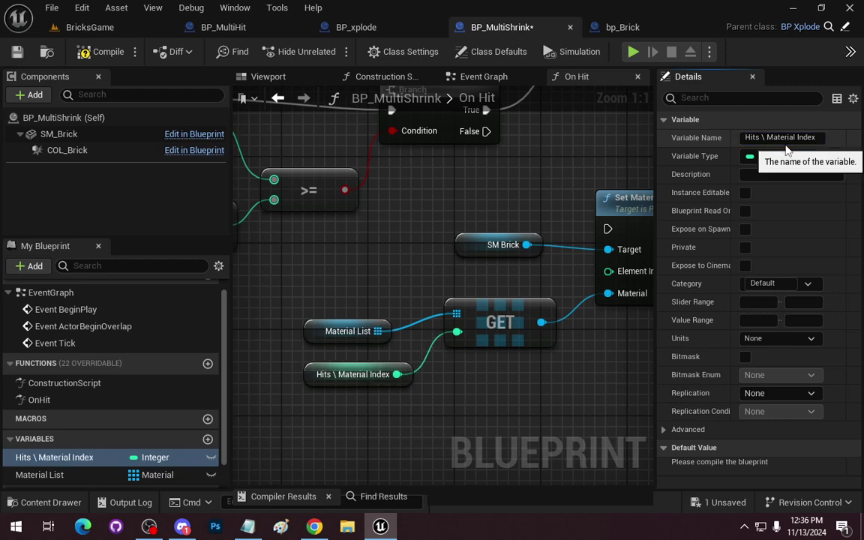
pyautogui.moveTo(353, 379); pyautogui.dragTo(330, 379)
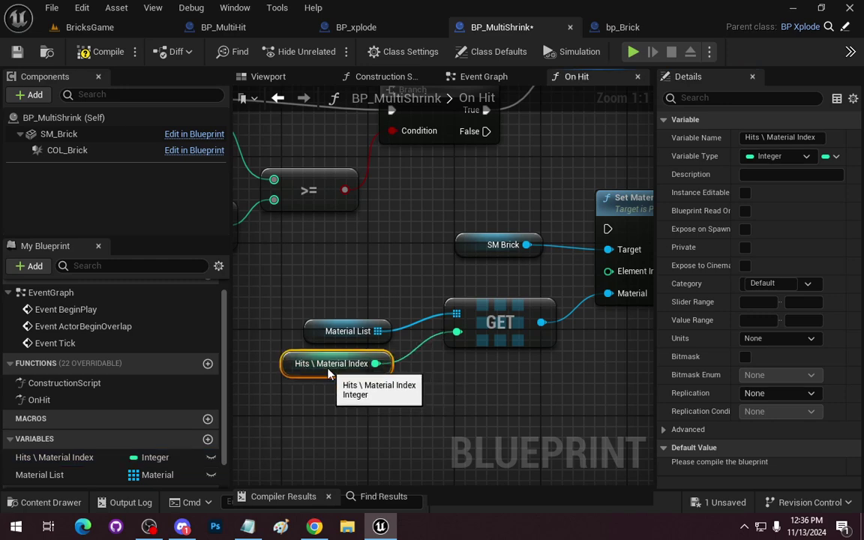
# Connect Branch False to Set Material, tidy the nodes, and compile the blueprint.
pyautogui.scroll(-2, 511, 403)
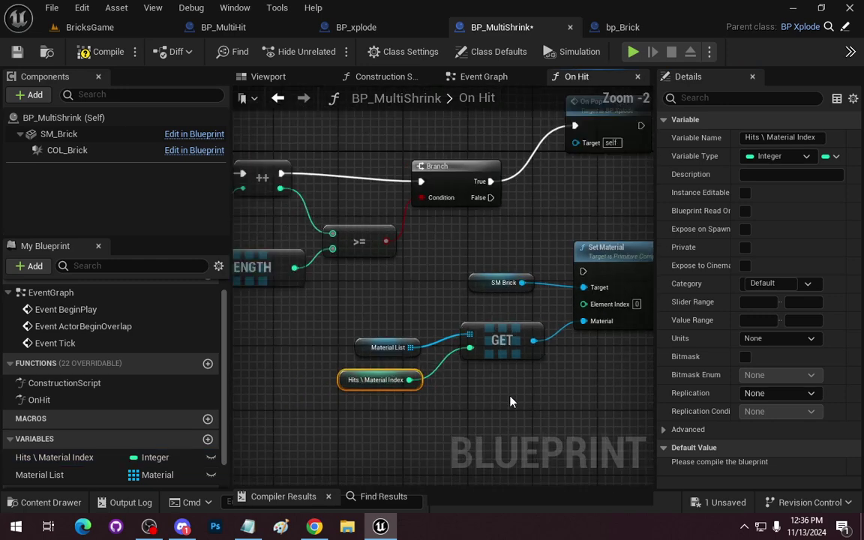
pyautogui.scroll(-2, 510, 401)
pyautogui.scroll(1, 511, 401)
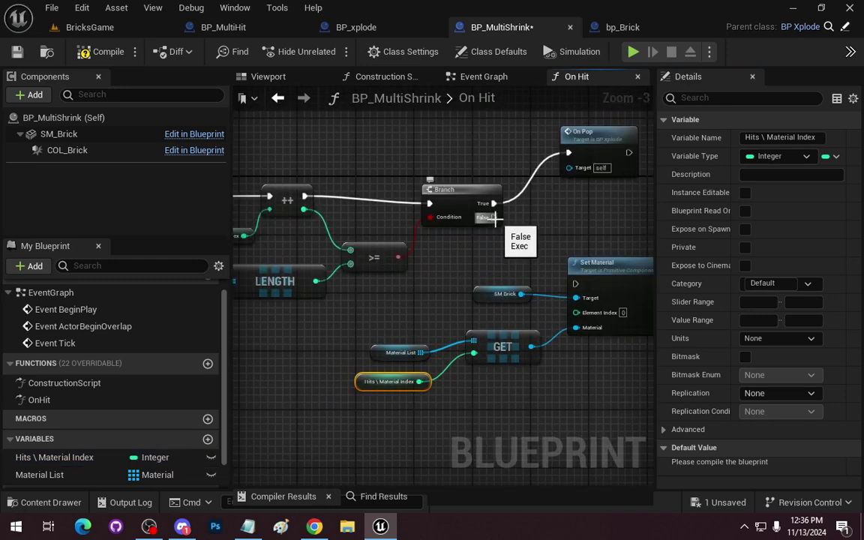
pyautogui.moveTo(494, 218)
pyautogui.mouseDown()
pyautogui.moveTo(584, 293)
pyautogui.moveTo(576, 283)
pyautogui.mouseUp()
pyautogui.click(478, 270)
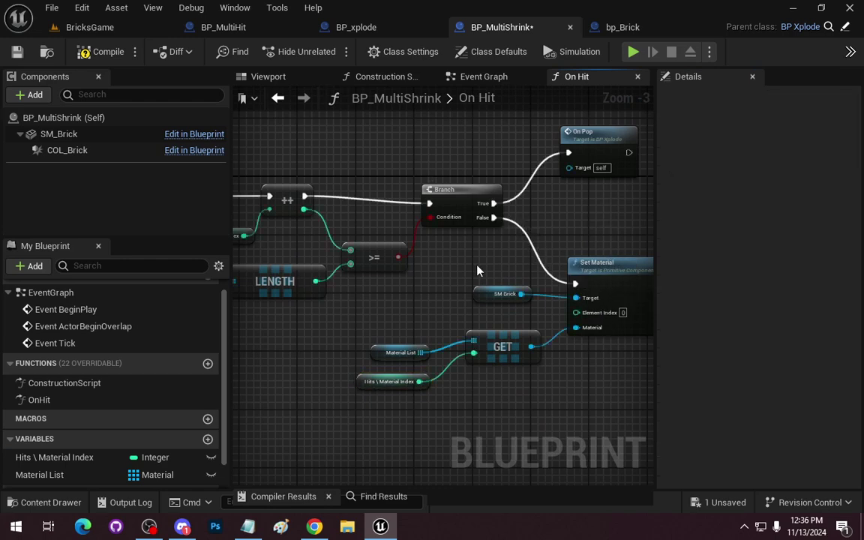
pyautogui.moveTo(507, 303); pyautogui.dragTo(621, 277)
pyautogui.moveTo(619, 235); pyautogui.dragTo(618, 242)
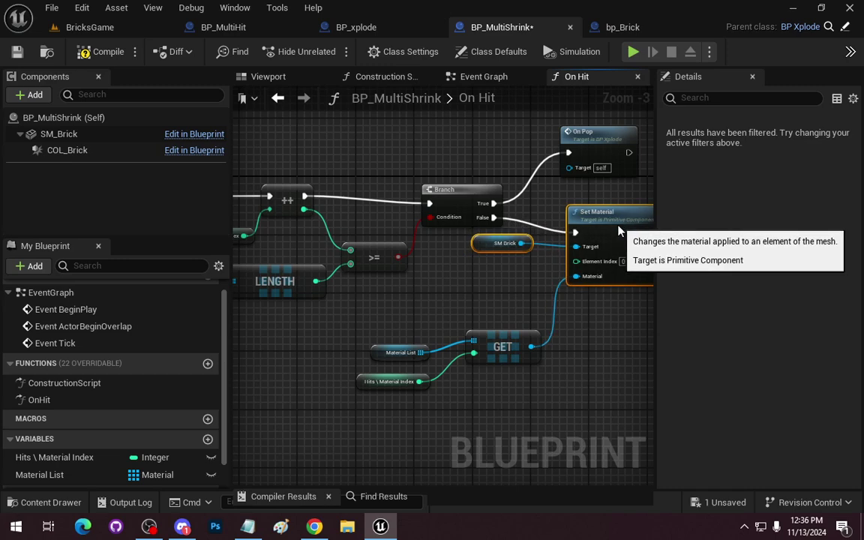
pyautogui.click(379, 342)
pyautogui.moveTo(379, 341); pyautogui.dragTo(480, 390)
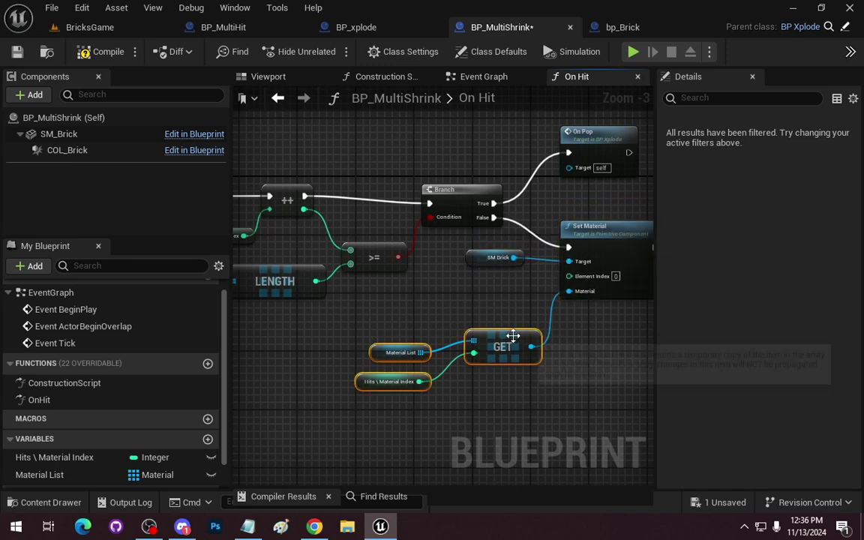
pyautogui.moveTo(502, 349); pyautogui.dragTo(503, 305)
pyautogui.moveTo(520, 389); pyautogui.dragTo(558, 415, button='right')
pyautogui.click(109, 52)
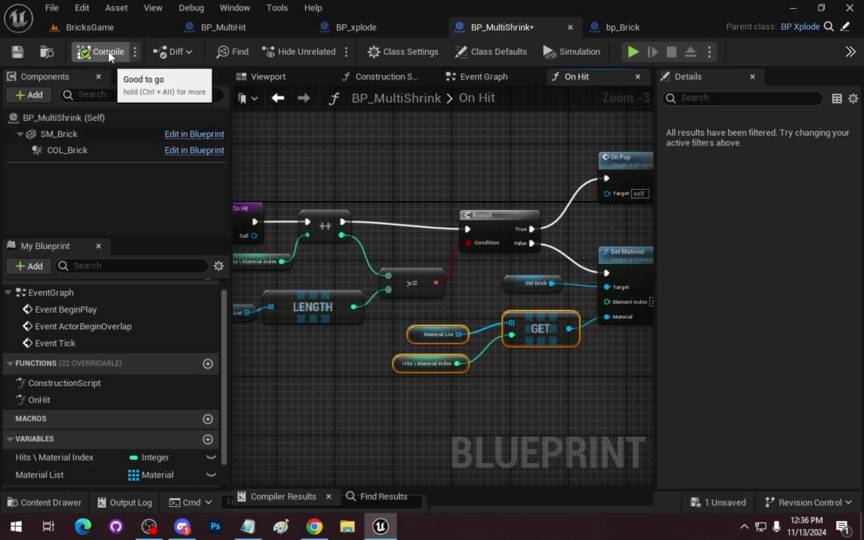
# In BricksGame, replace the three red bricks bp_Brick18–20 with BP_MultiShrink.
pyautogui.click(103, 30)
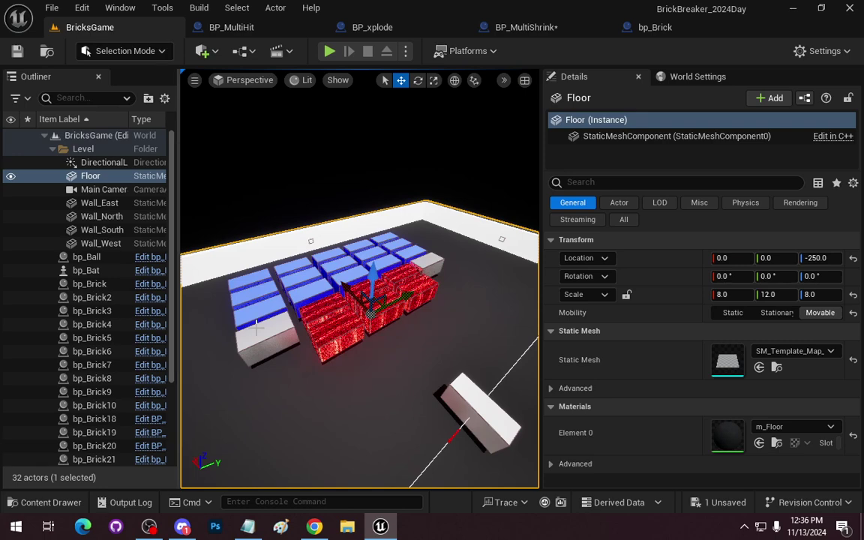
pyautogui.click(330, 338)
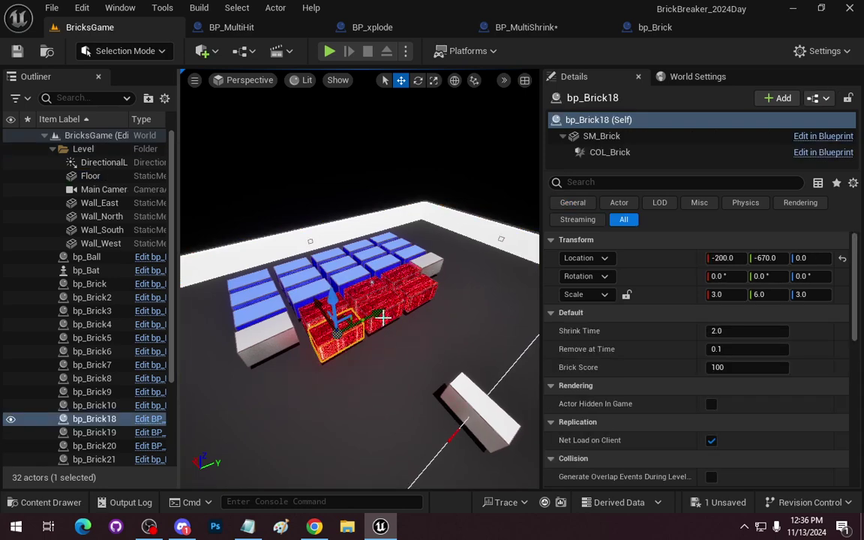
pyautogui.keyDown('ctrl'); pyautogui.click(385, 313); pyautogui.keyUp('ctrl')
pyautogui.keyDown('ctrl'); pyautogui.click(416, 297); pyautogui.keyUp('ctrl')
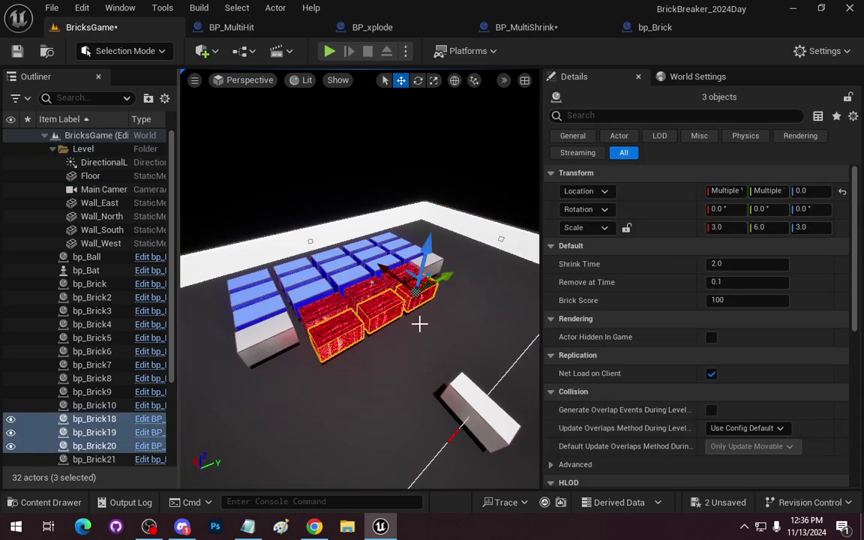
pyautogui.rightClick(330, 337)
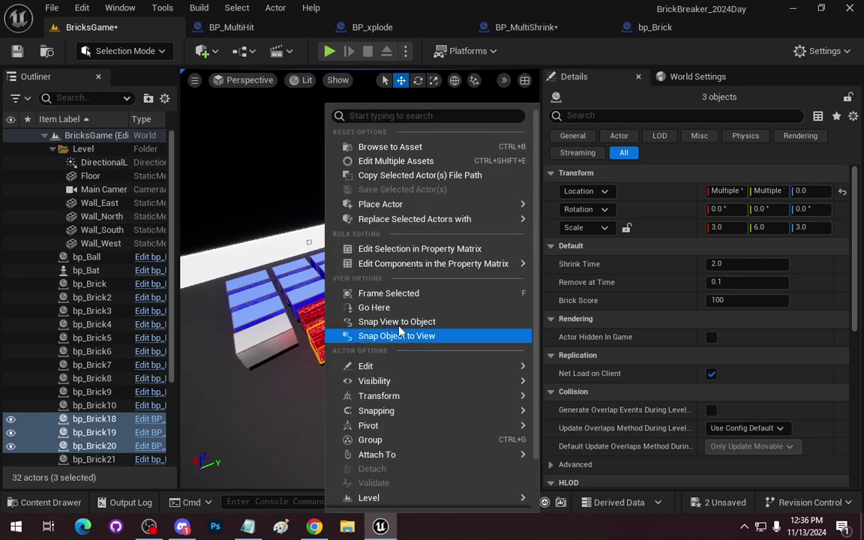
pyautogui.moveTo(472, 220)
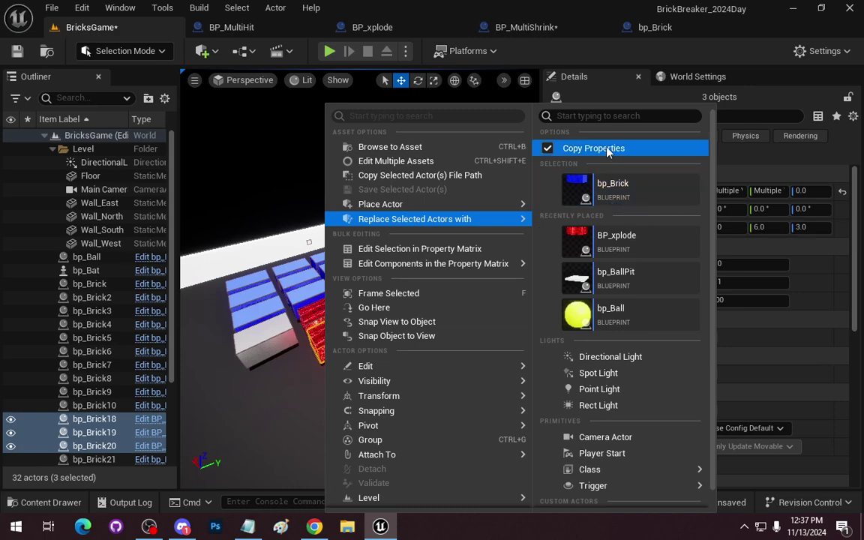
pyautogui.click(45, 502)
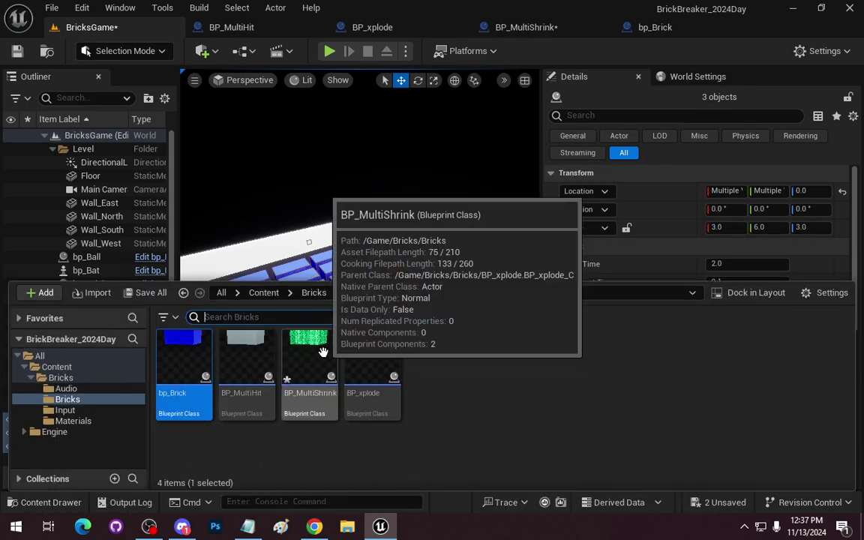
pyautogui.click(310, 364)
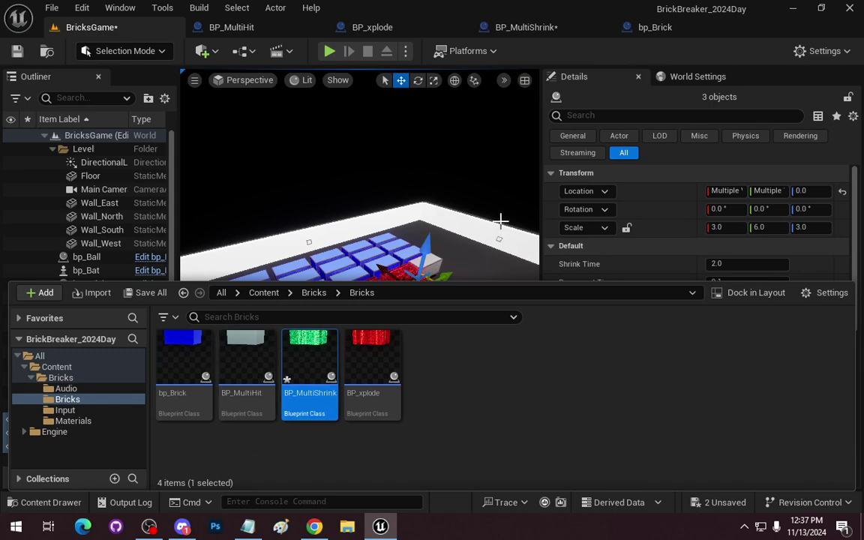
pyautogui.moveTo(487, 214); pyautogui.dragTo(409, 204, button='right')
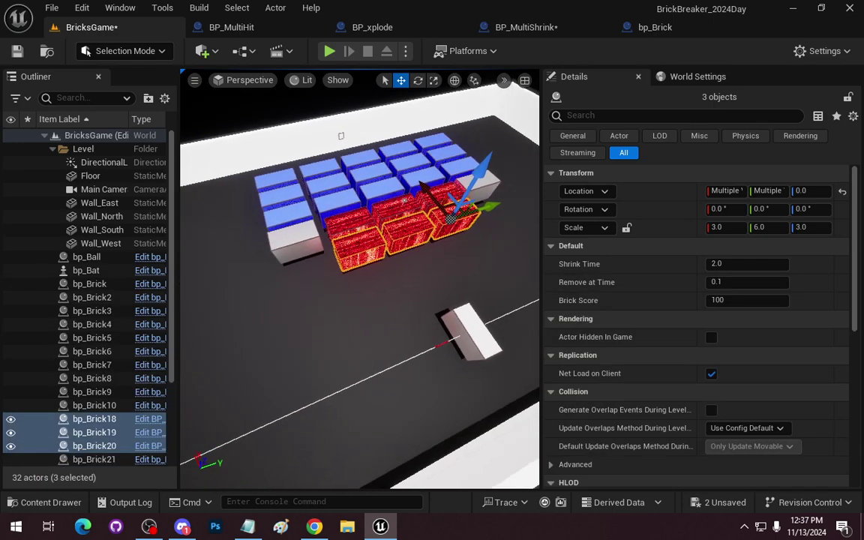
pyautogui.rightClick(377, 241)
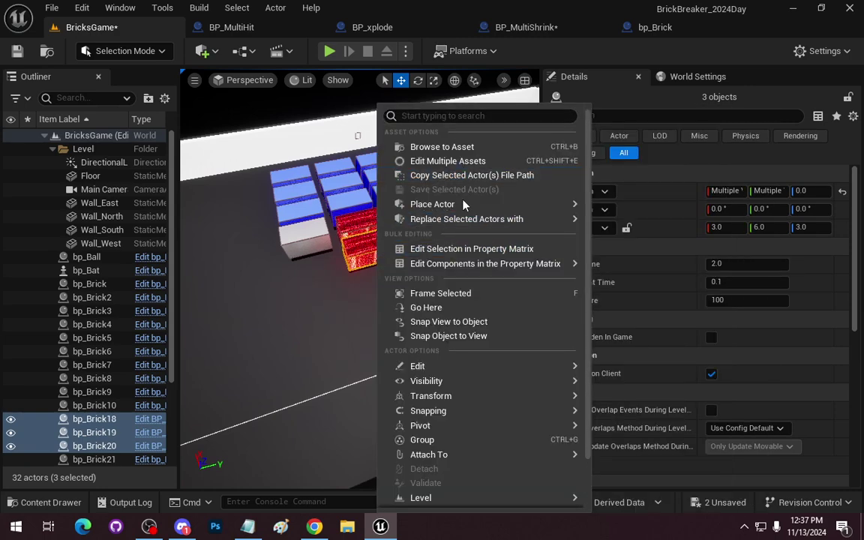
pyautogui.moveTo(480, 218)
pyautogui.click(683, 191)
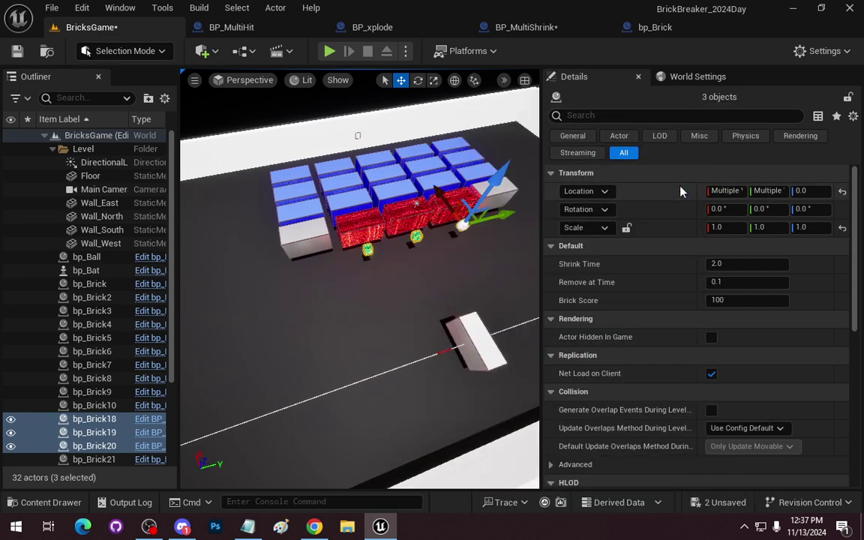
# Set the new bricks' scale to 3, 6, 3 and view them side-on.
pyautogui.click(733, 228)
pyautogui.write('3')
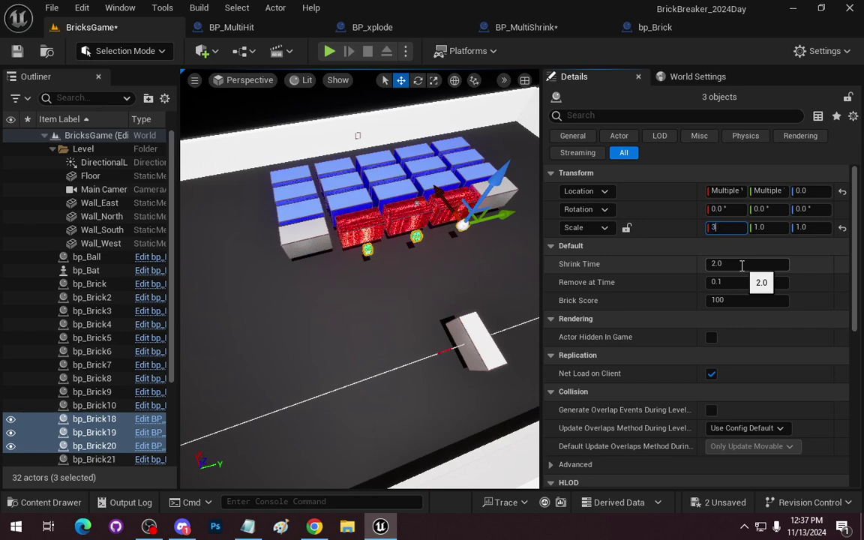
pyautogui.write('6')
pyautogui.press('Tab')
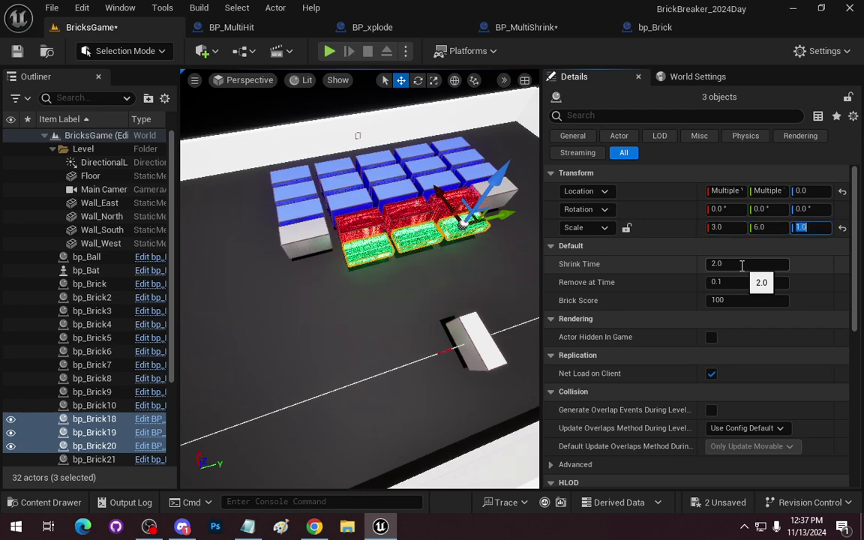
pyautogui.write('3')
pyautogui.press('Tab')
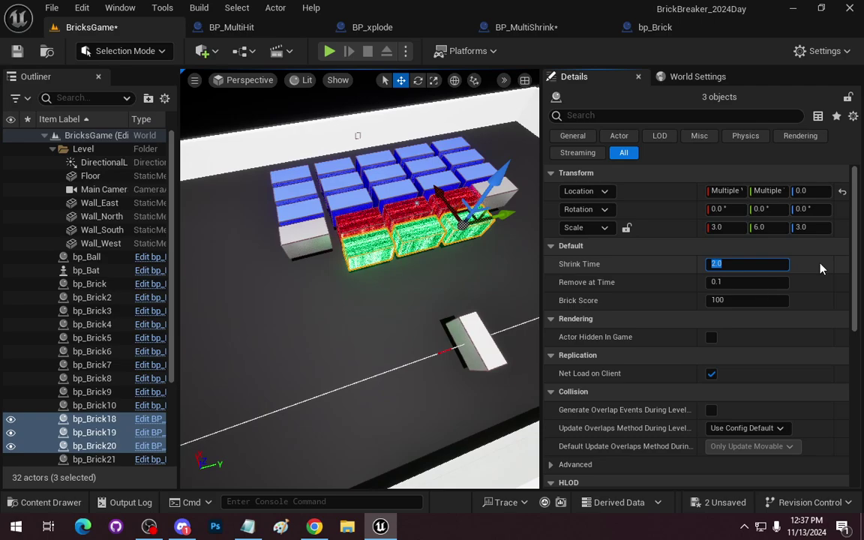
pyautogui.moveTo(360, 286)
pyautogui.mouseDown(button='right')
pyautogui.moveTo(360, 226)
pyautogui.moveTo(398, 98)
pyautogui.mouseUp(button='right')
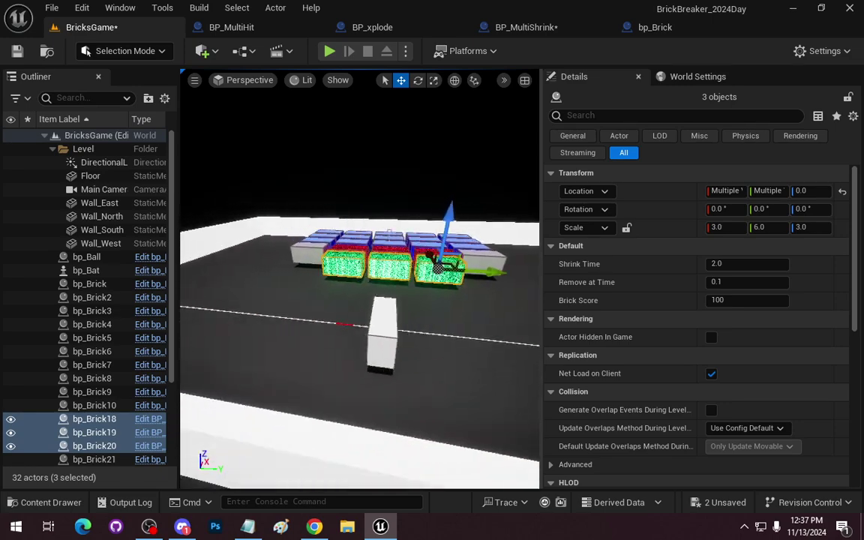
pyautogui.moveTo(398, 97); pyautogui.dragTo(423, 312, button='right')
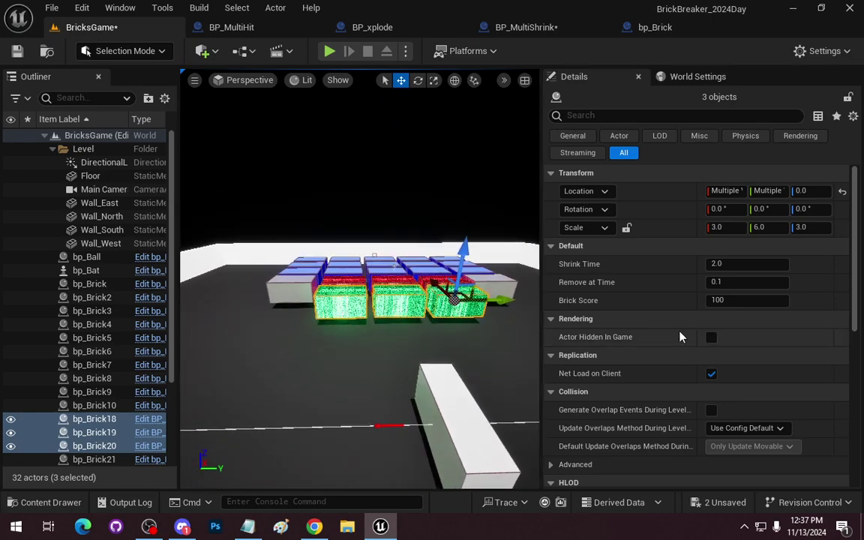
# Make Material List instance-editable in BP_MultiShrink and select it to show its defaults.
pyautogui.click(526, 28)
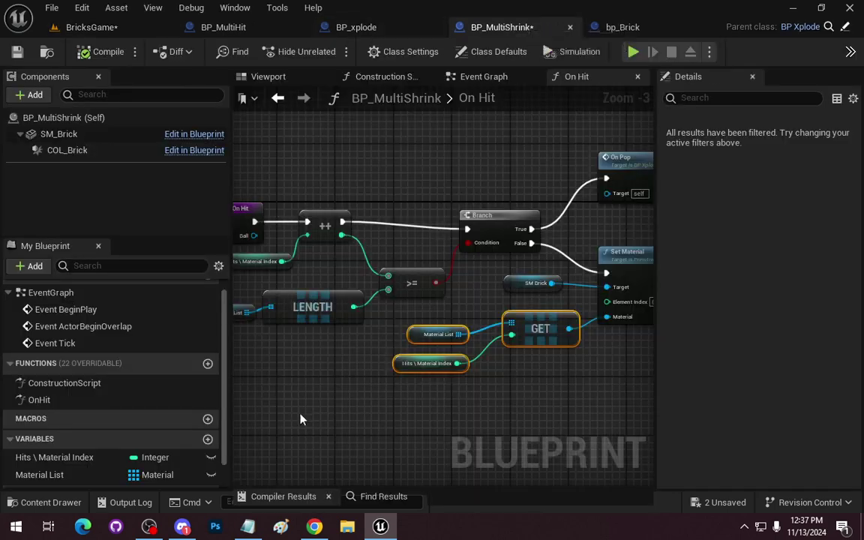
pyautogui.scroll(-1, 171, 420)
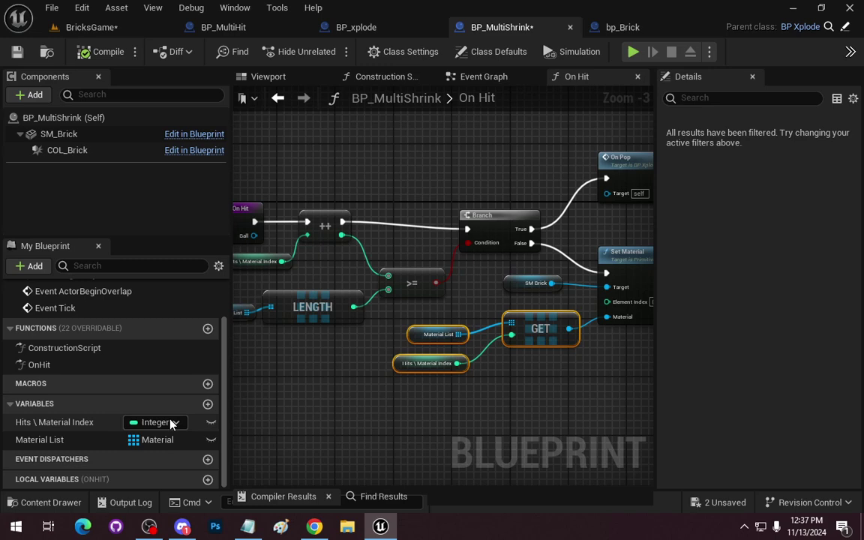
pyautogui.click(212, 440)
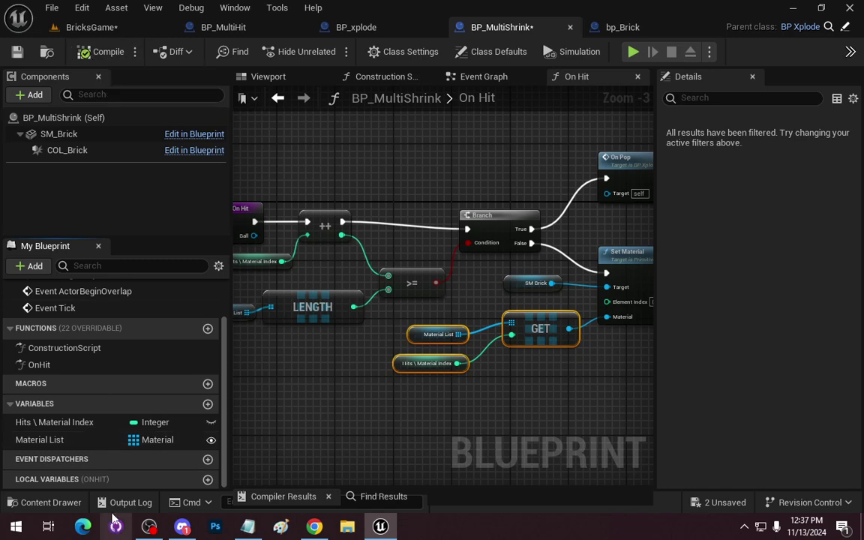
pyautogui.click(56, 441)
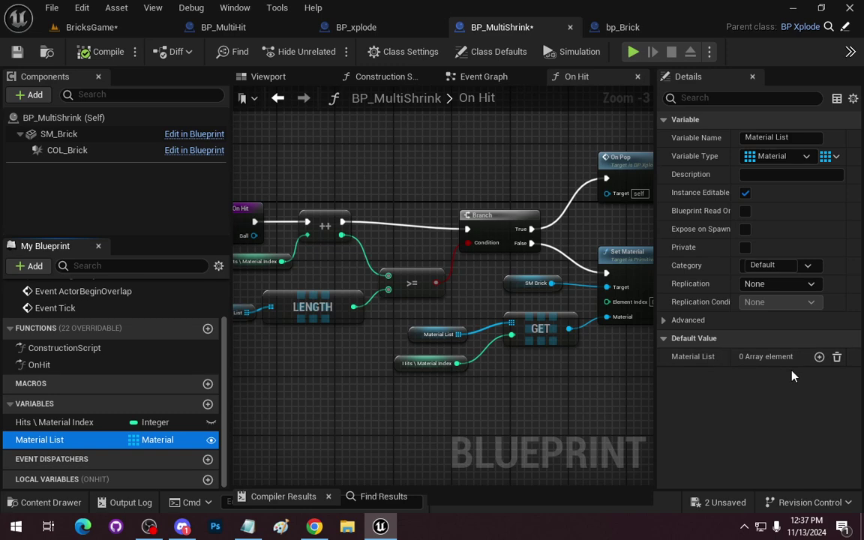
# Add two Material List entries, set to BasicAsset02 and ArrowMaterial.
pyautogui.click(820, 358)
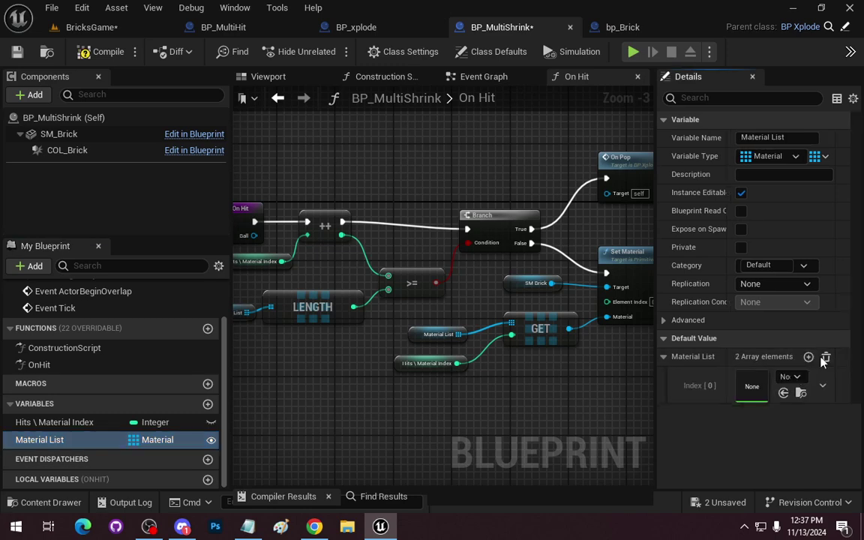
pyautogui.click(820, 358)
pyautogui.click(820, 358)
pyautogui.click(795, 378)
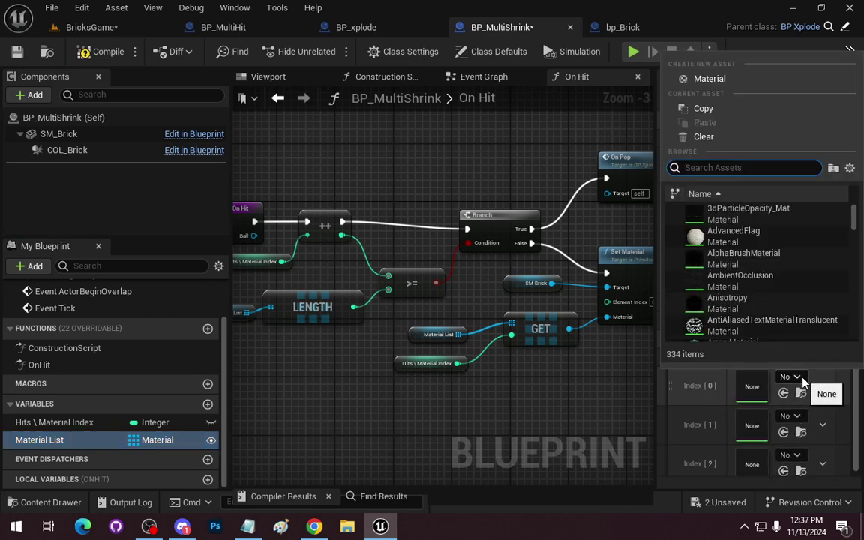
pyautogui.scroll(-2, 739, 271)
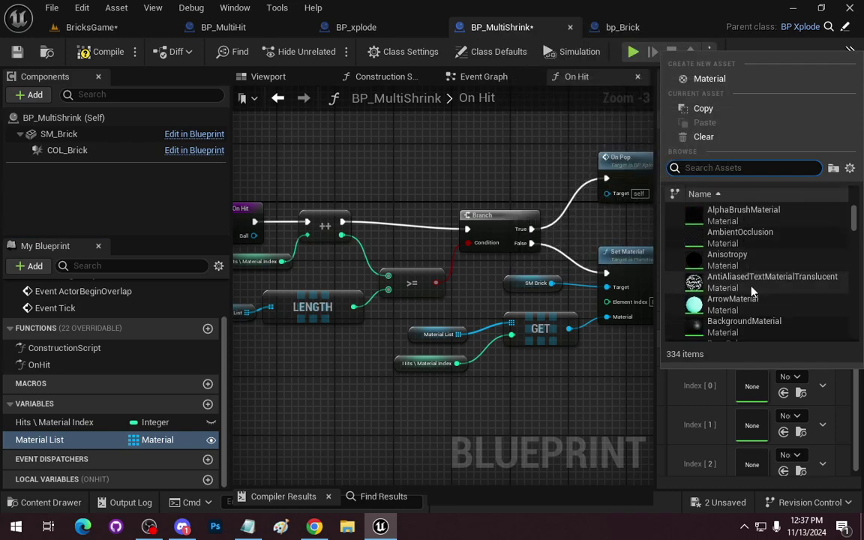
pyautogui.scroll(-3, 751, 289)
pyautogui.scroll(-2, 757, 297)
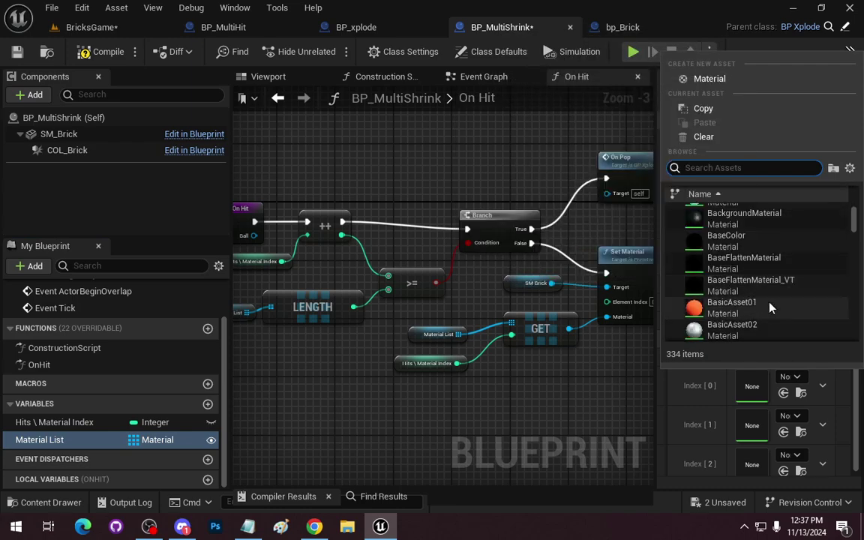
pyautogui.click(733, 292)
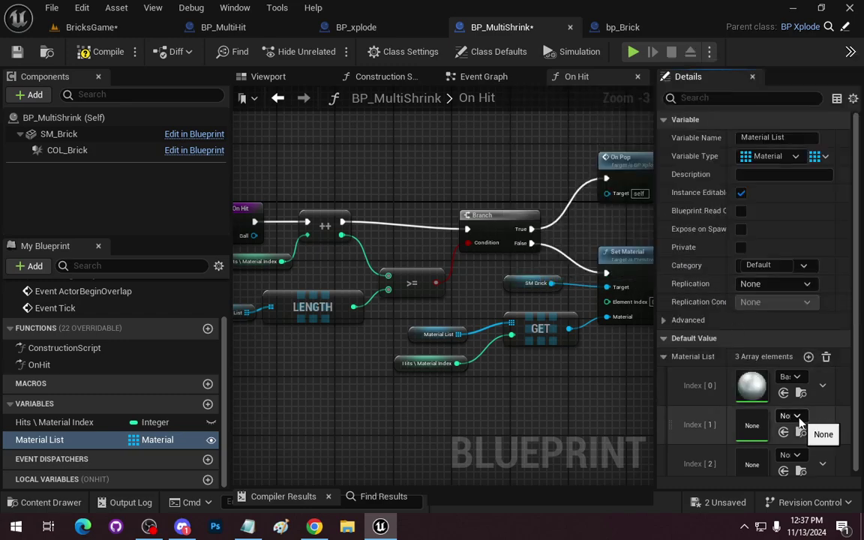
pyautogui.click(797, 416)
pyautogui.scroll(-3, 721, 300)
pyautogui.scroll(-2, 732, 311)
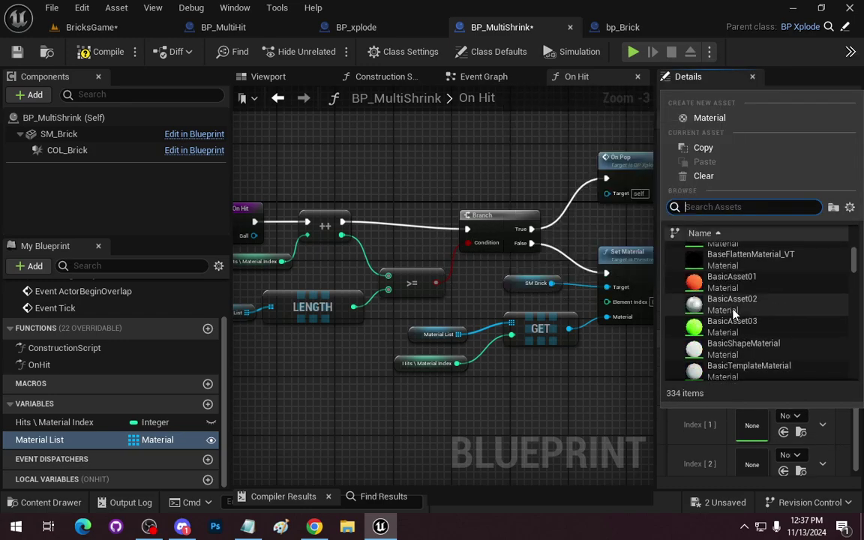
pyautogui.scroll(2, 734, 314)
pyautogui.scroll(3, 734, 314)
pyautogui.click(720, 275)
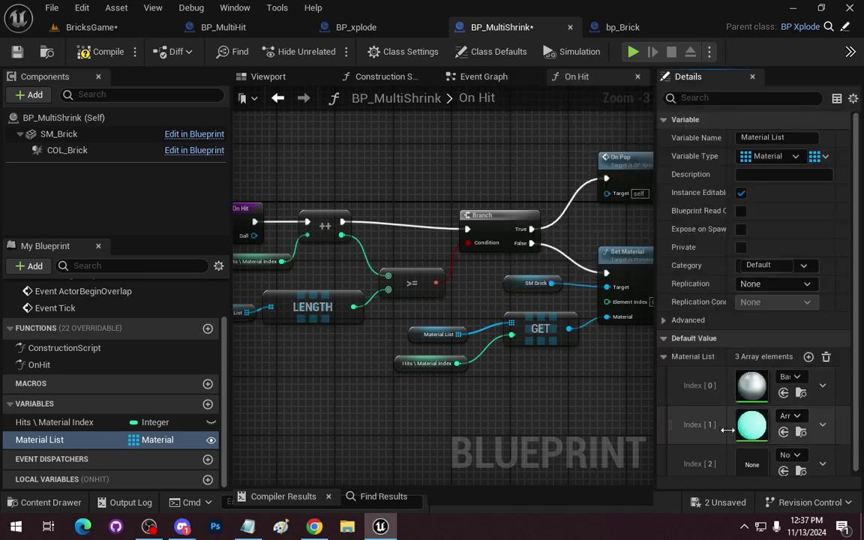
# Add a fourth entry, assigning a green material and BoneWeightMaterial to entries three and four.
pyautogui.scroll(-1, 743, 386)
pyautogui.click(809, 350)
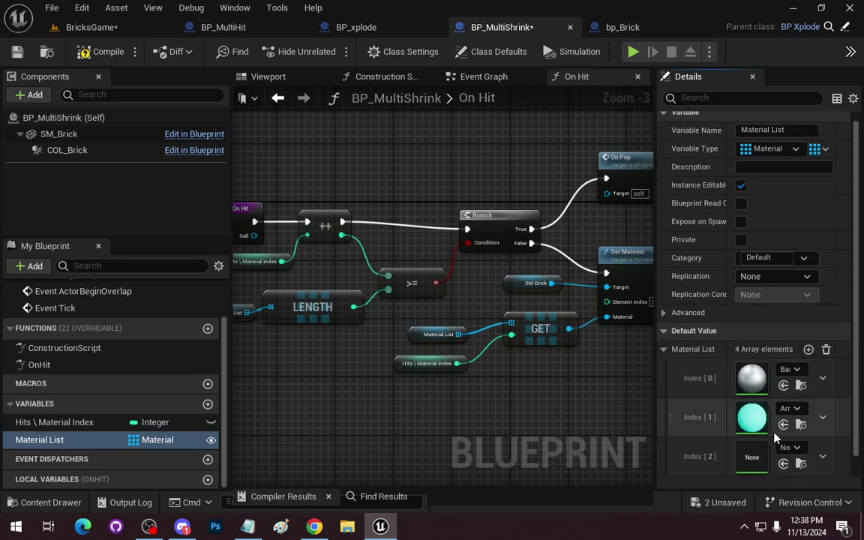
pyautogui.scroll(-1, 801, 423)
pyautogui.click(803, 407)
pyautogui.scroll(-3, 722, 310)
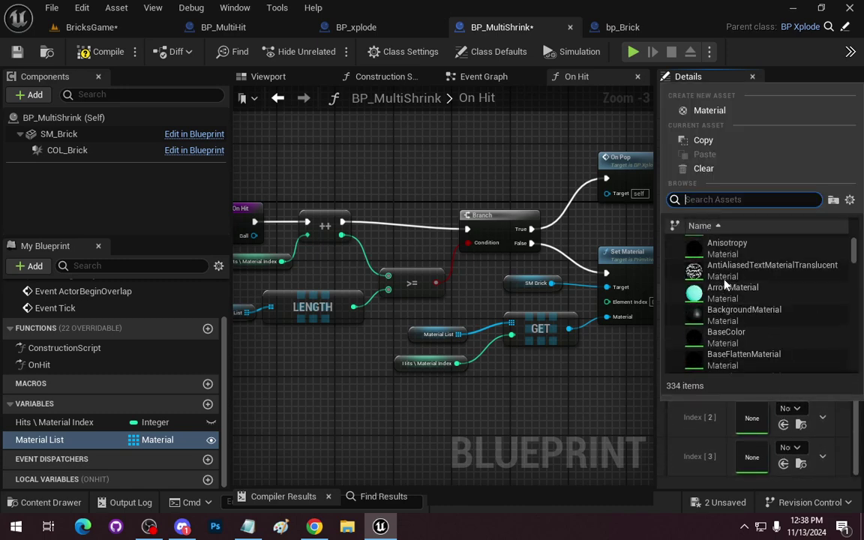
pyautogui.scroll(-3, 723, 310)
pyautogui.scroll(-1, 723, 310)
pyautogui.click(721, 307)
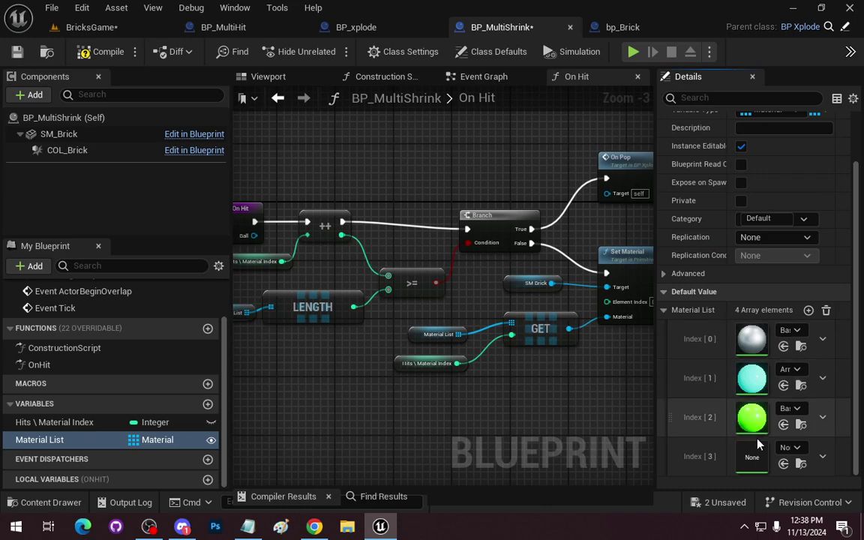
pyautogui.click(791, 449)
pyautogui.scroll(-2, 717, 345)
pyautogui.scroll(-1, 713, 323)
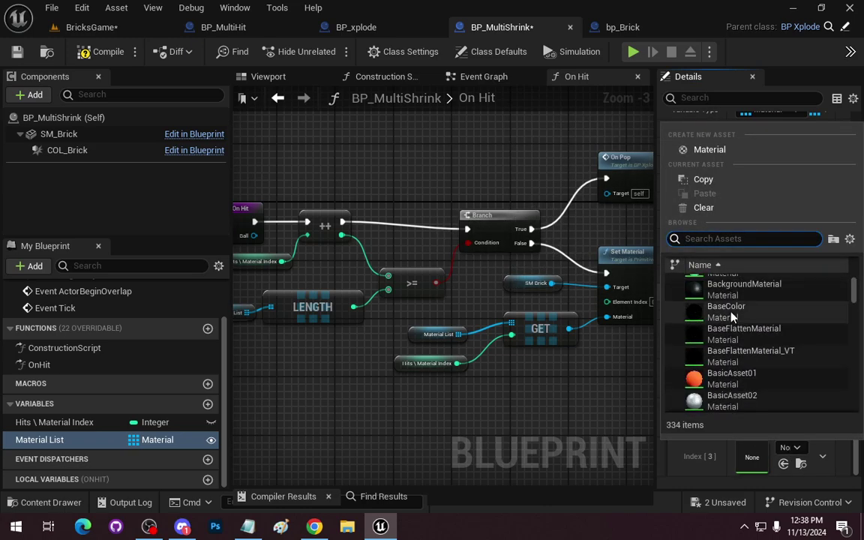
pyautogui.scroll(-1, 713, 323)
pyautogui.scroll(-1, 731, 317)
pyautogui.scroll(-2, 731, 317)
pyautogui.scroll(-1, 732, 317)
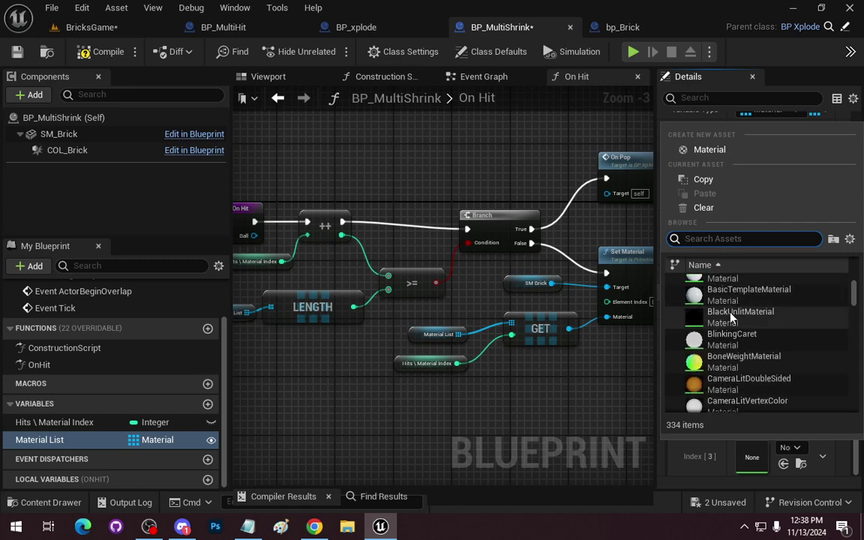
pyautogui.click(731, 328)
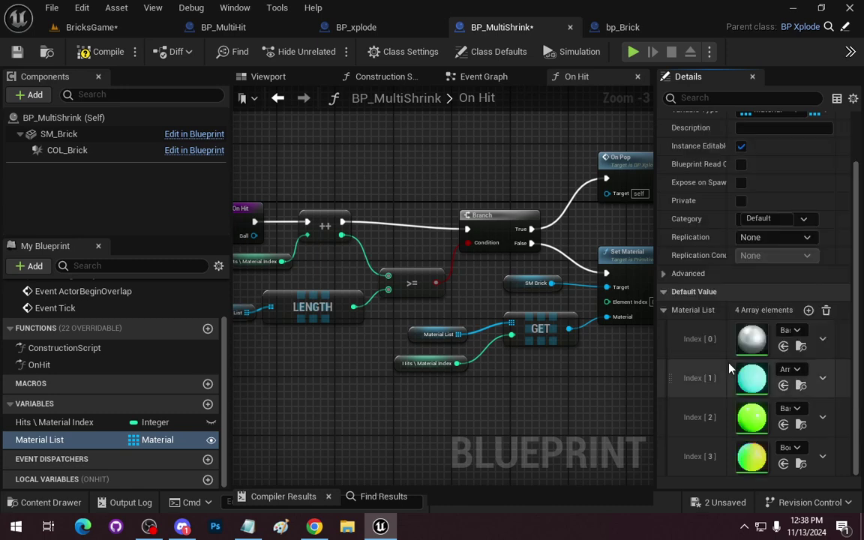
# Add a fifth entry set to orange BasicAsset01, then clear the first entry to None.
pyautogui.click(809, 310)
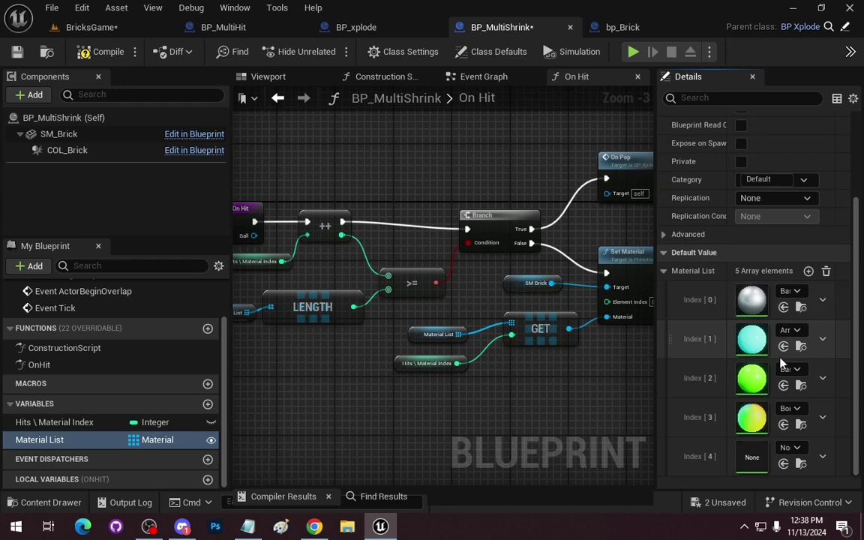
pyautogui.click(797, 448)
pyautogui.scroll(-3, 719, 339)
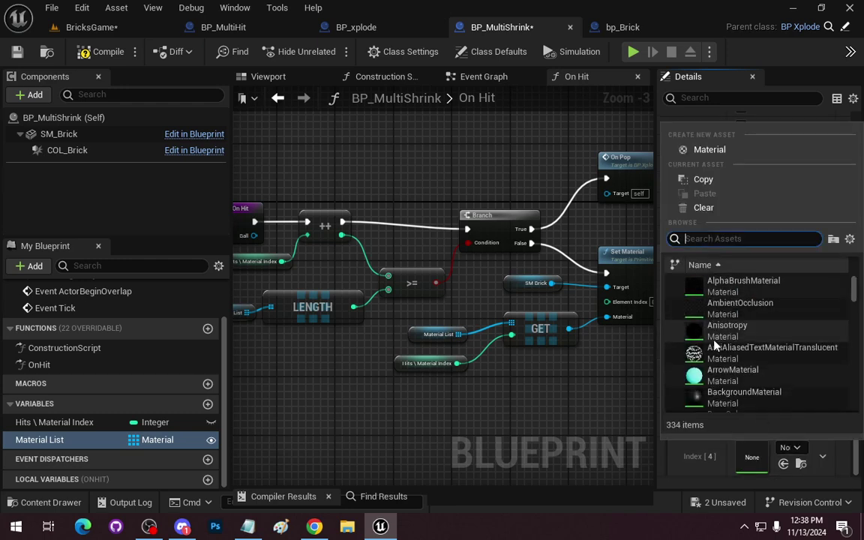
pyautogui.scroll(-3, 718, 340)
pyautogui.scroll(-3, 719, 339)
pyautogui.click(719, 339)
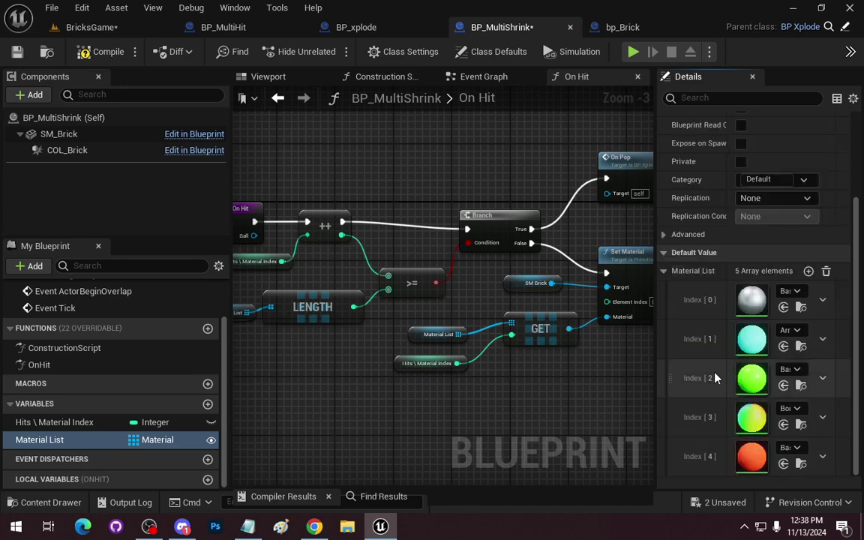
pyautogui.click(797, 296)
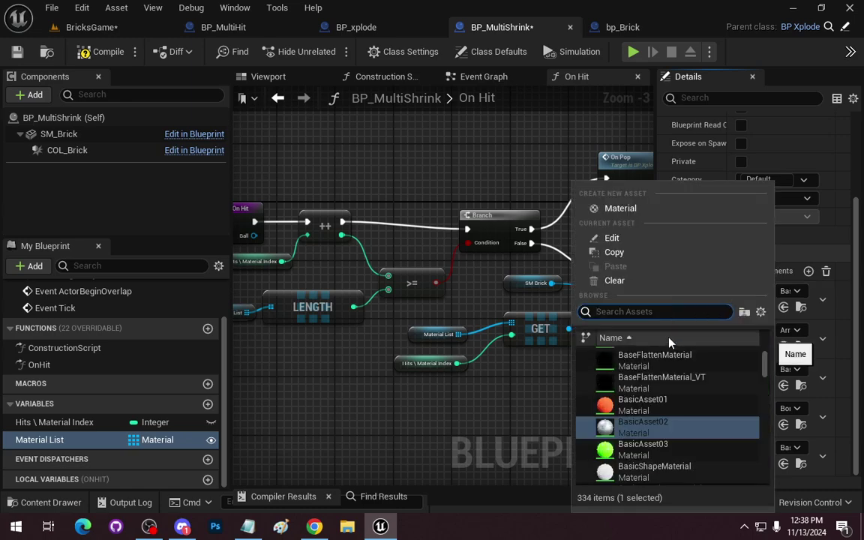
pyautogui.click(639, 282)
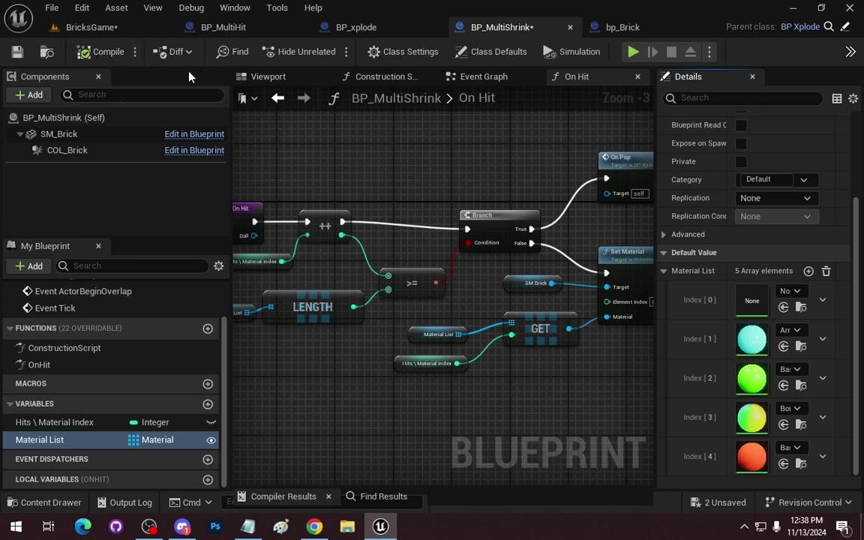
# Play BricksGame in the editor three times, stopping each session with Esc.
pyautogui.click(112, 27)
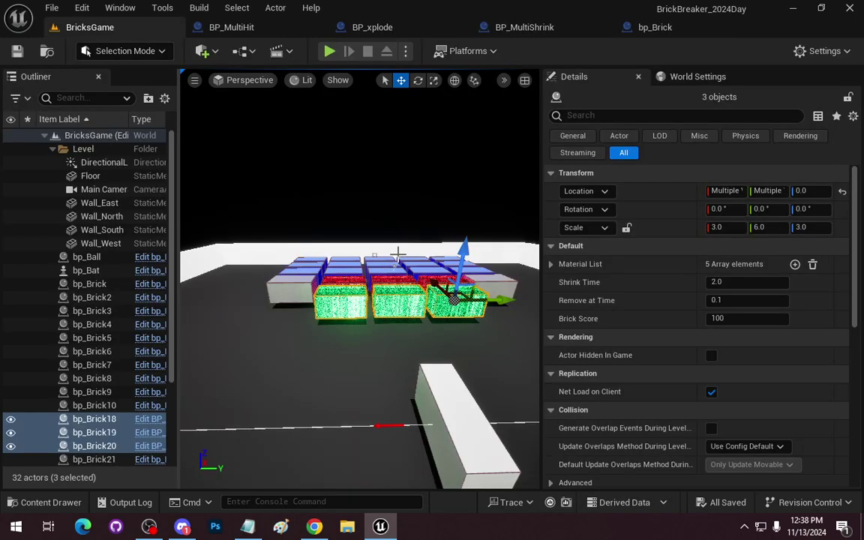
pyautogui.click(329, 51)
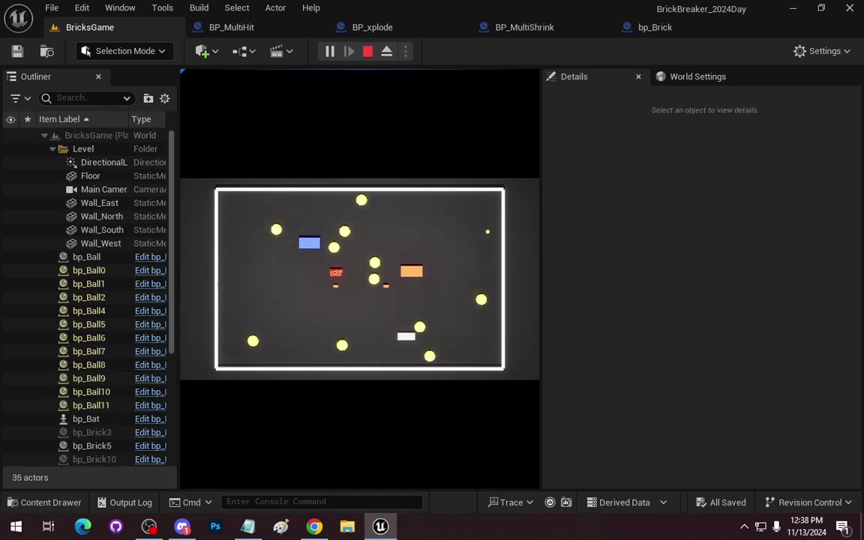
pyautogui.press('Escape')
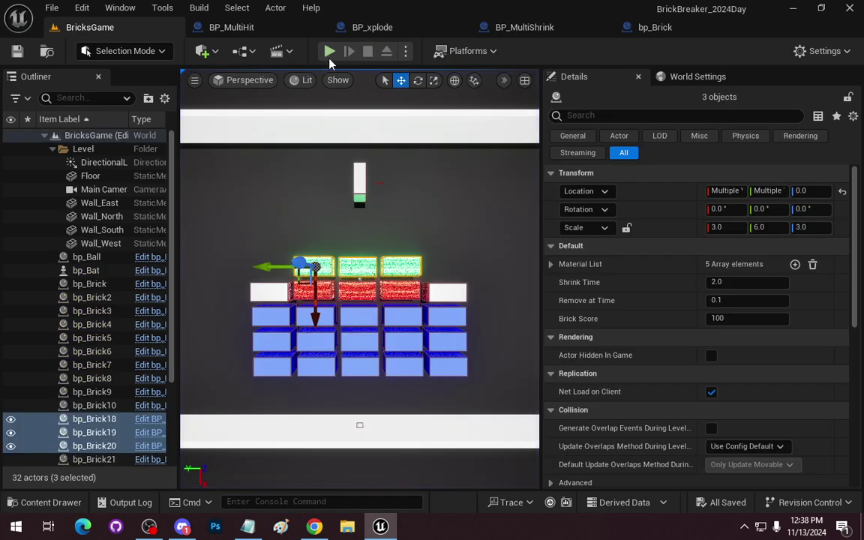
pyautogui.click(330, 51)
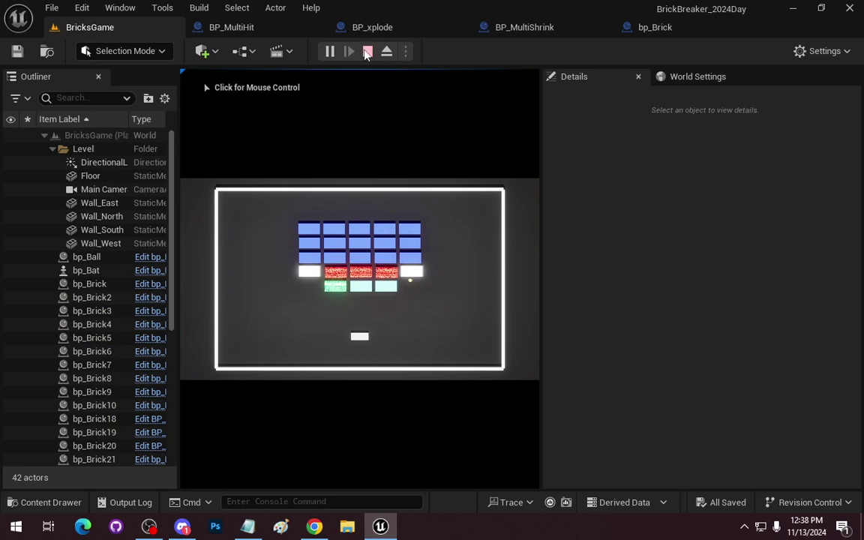
pyautogui.press('Escape')
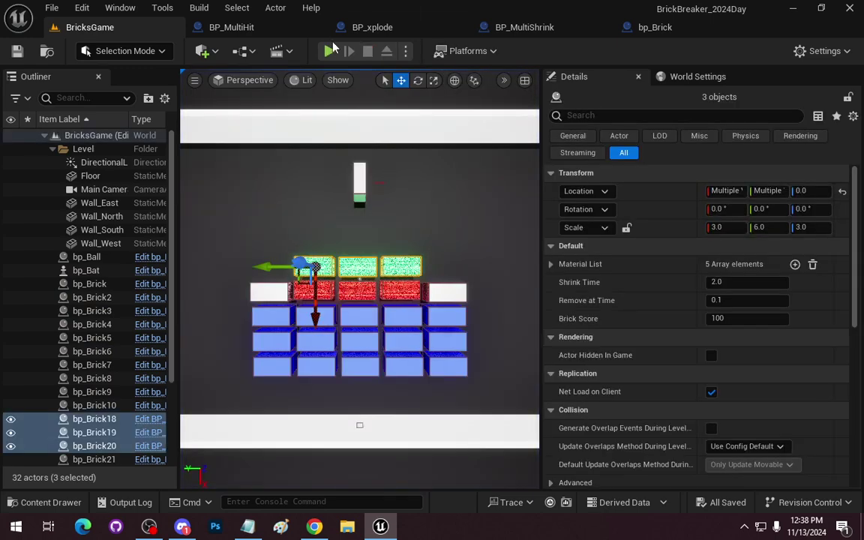
pyautogui.hotkey('alt', 'p')
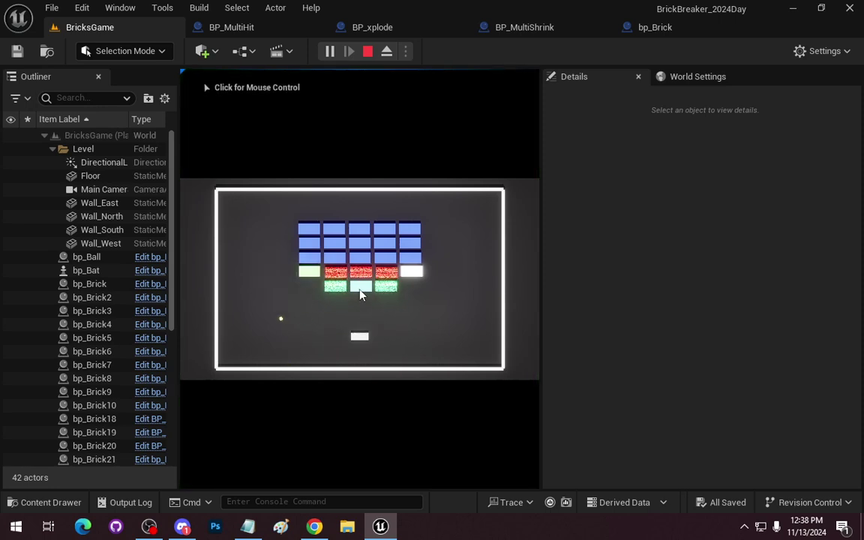
pyautogui.click(365, 301)
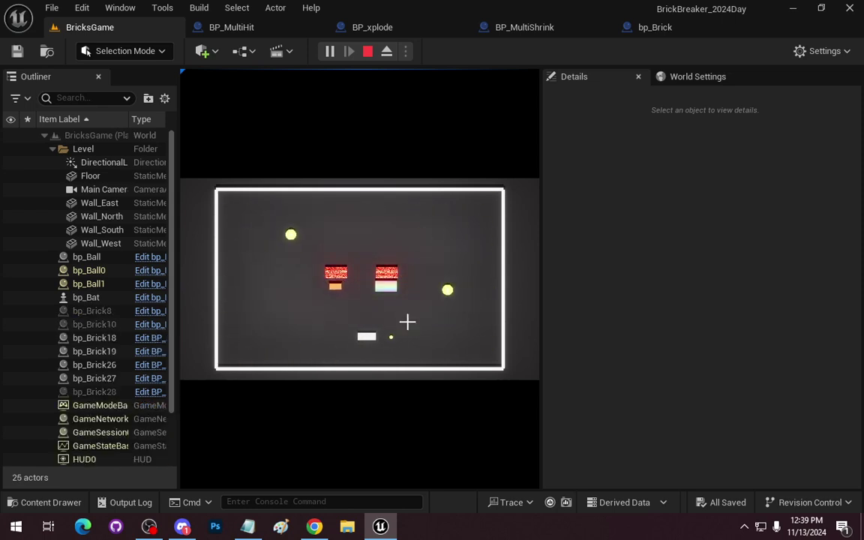
pyautogui.press('Escape')
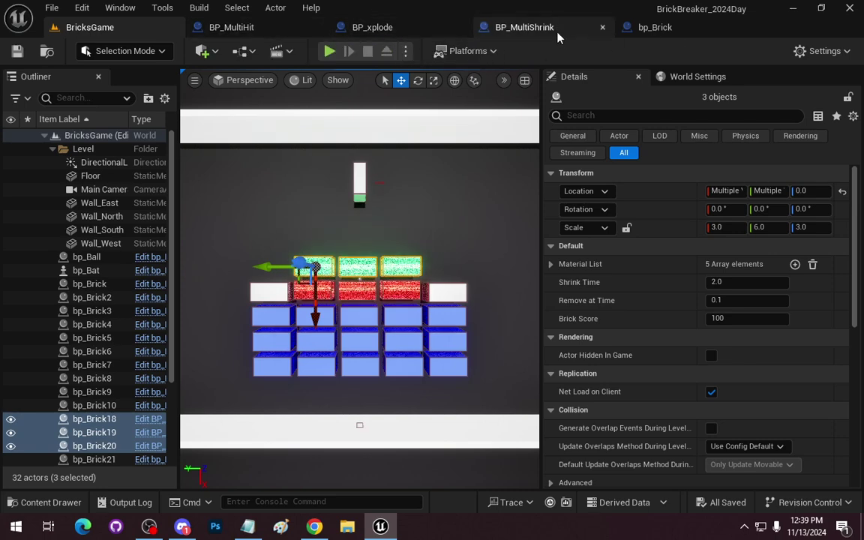
# Subtract 1 from Material List's LENGTH and wire the result into the >= comparison.
pyautogui.click(501, 28)
pyautogui.moveTo(350, 337); pyautogui.dragTo(499, 378, button='right')
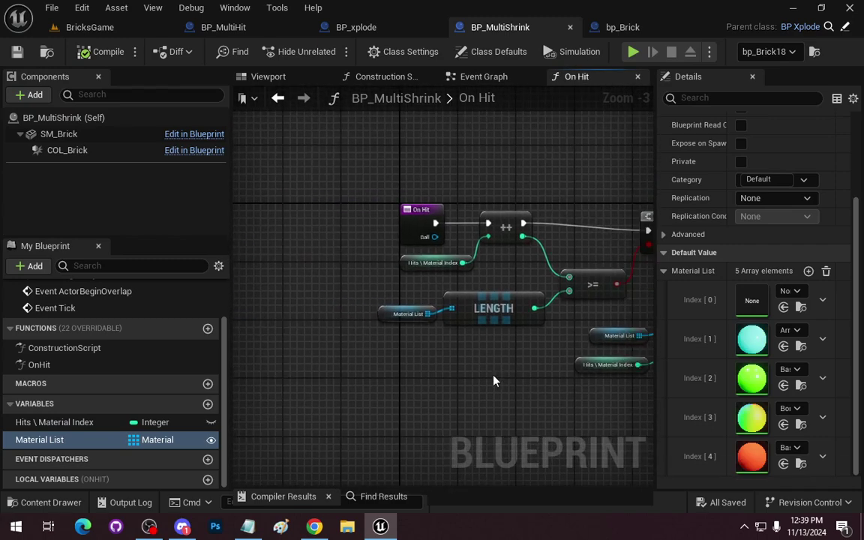
pyautogui.moveTo(365, 290); pyautogui.dragTo(479, 348)
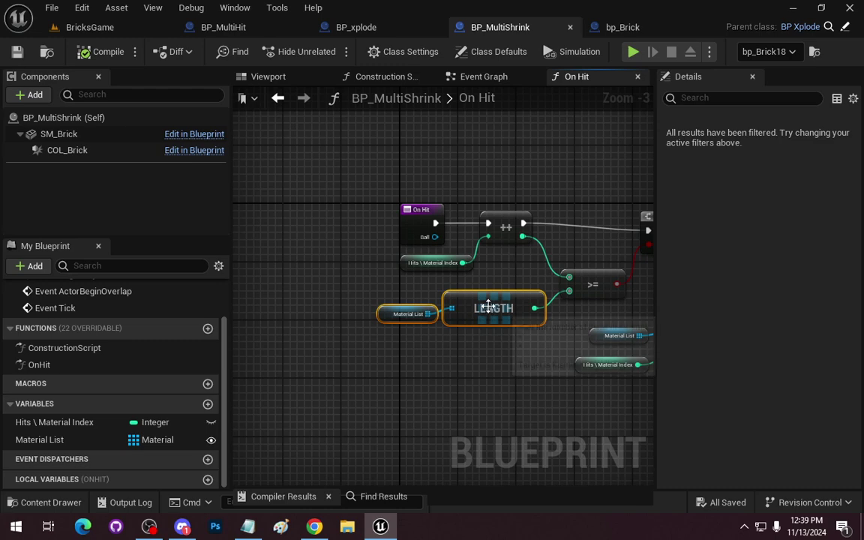
pyautogui.moveTo(487, 310)
pyautogui.mouseDown()
pyautogui.moveTo(383, 310)
pyautogui.moveTo(490, 350)
pyautogui.mouseUp()
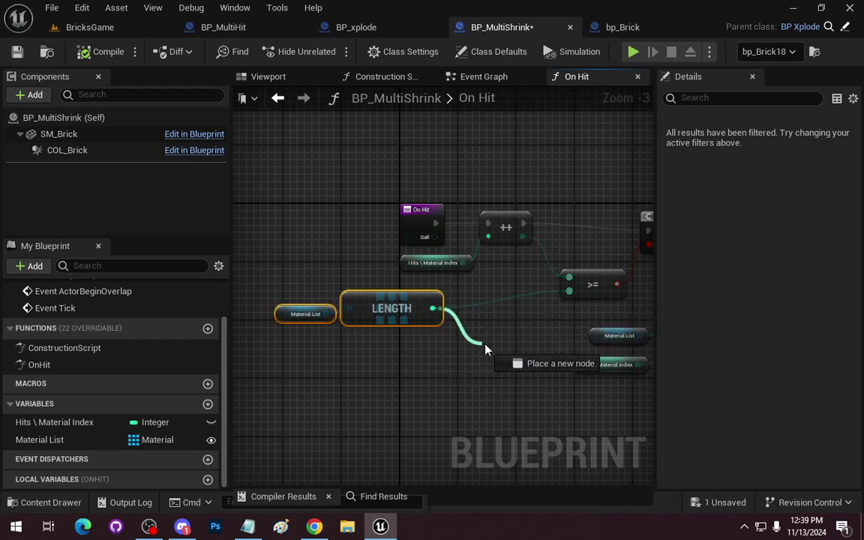
pyautogui.write('-')
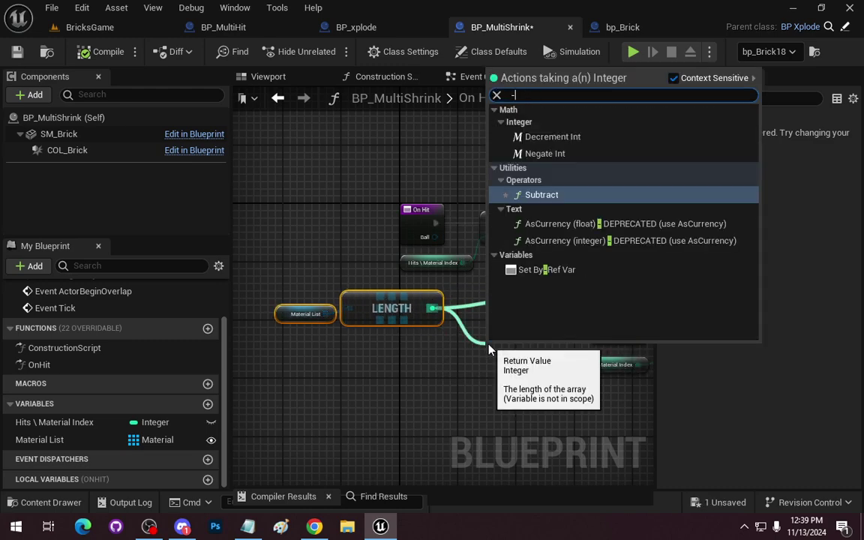
pyautogui.press('Return')
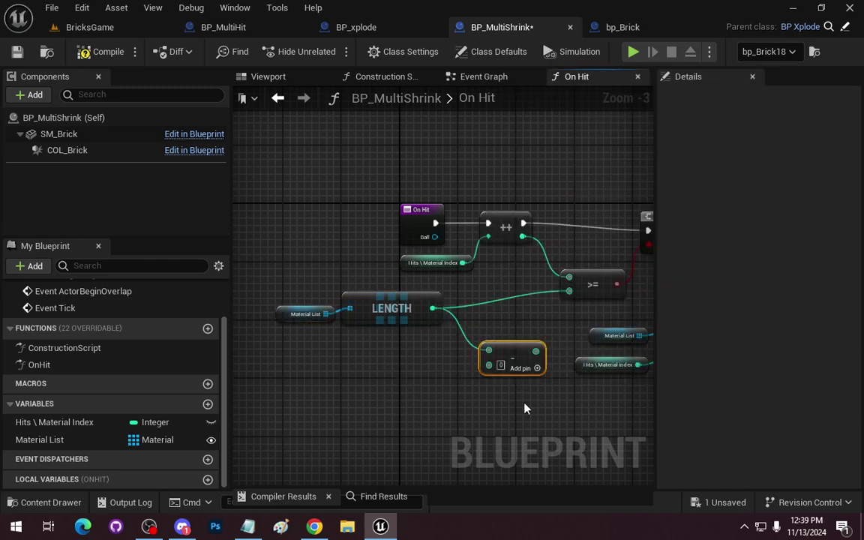
pyautogui.write('1')
pyautogui.moveTo(536, 351); pyautogui.dragTo(570, 291)
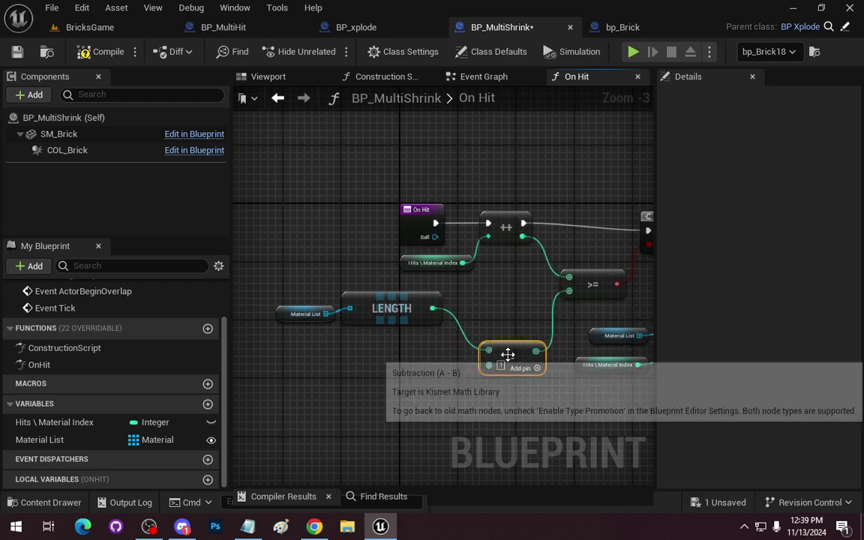
pyautogui.moveTo(543, 373); pyautogui.dragTo(528, 350)
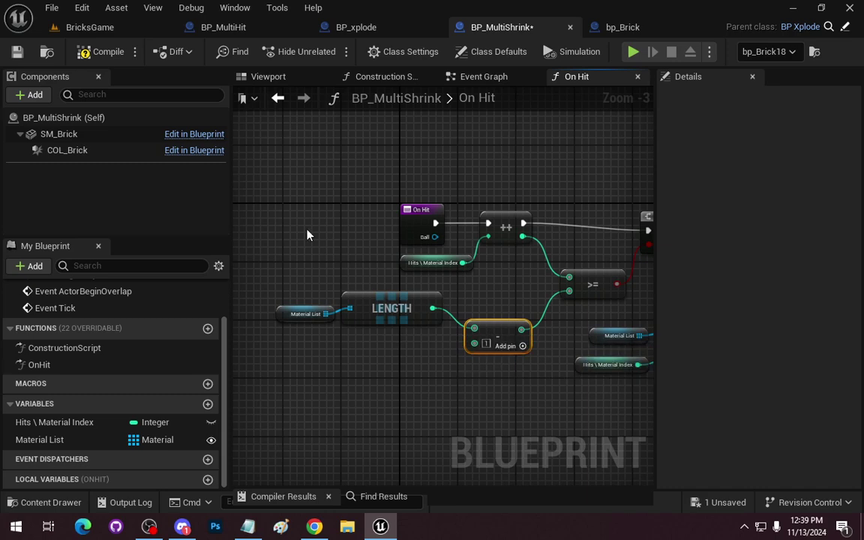
# Compile BP_MultiShrink and check Material List's default entries.
pyautogui.click(107, 52)
pyautogui.click(105, 442)
pyautogui.scroll(-3, 713, 420)
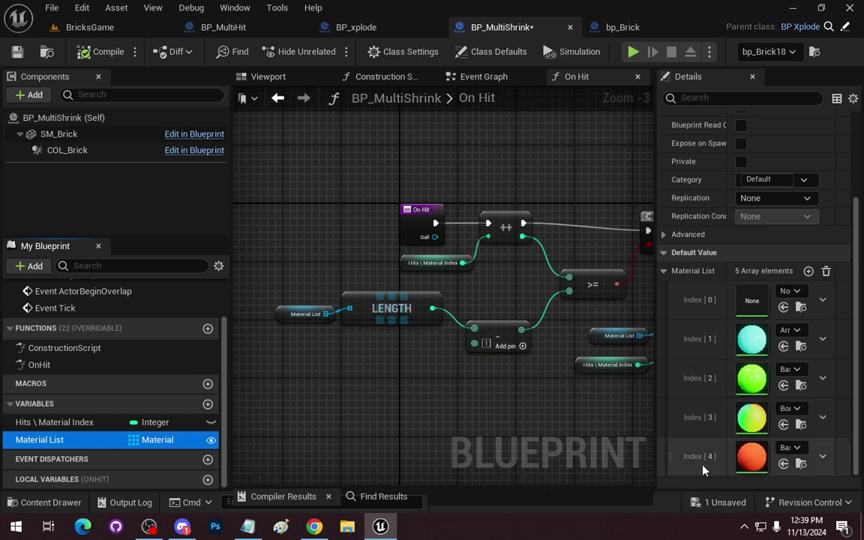
# Connect the Branch's False exec output to Set Material.
pyautogui.moveTo(573, 403)
pyautogui.mouseDown(button='right')
pyautogui.moveTo(384, 379)
pyautogui.moveTo(319, 392)
pyautogui.mouseUp(button='right')
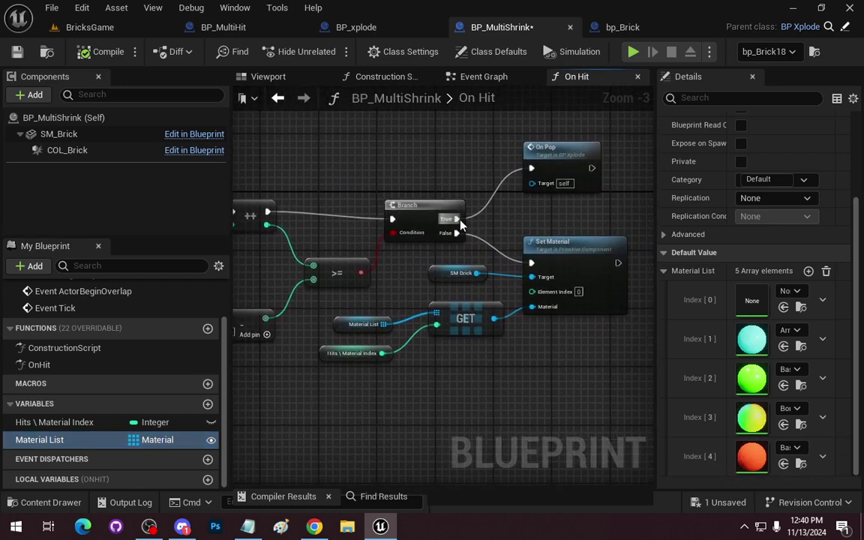
pyautogui.moveTo(456, 232); pyautogui.dragTo(532, 263)
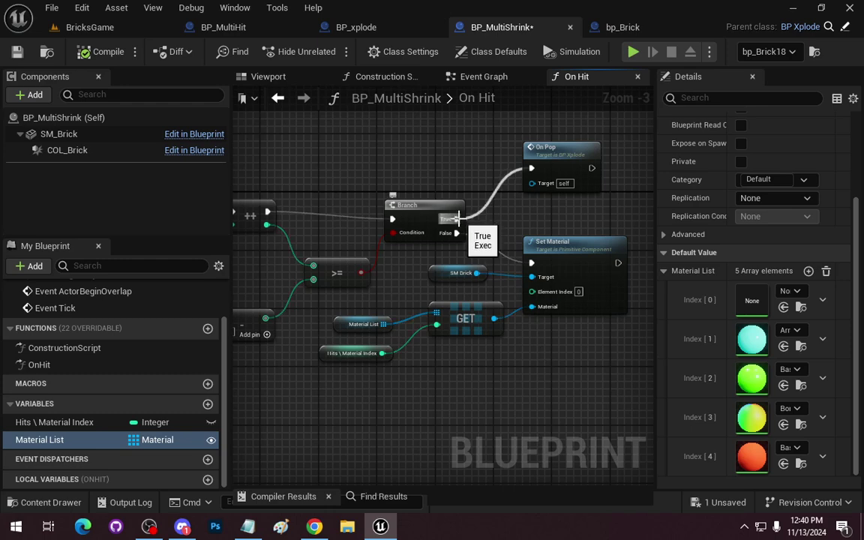
pyautogui.keyDown('ctrl'); pyautogui.moveTo(456, 219); pyautogui.dragTo(506, 214); pyautogui.keyUp('ctrl')
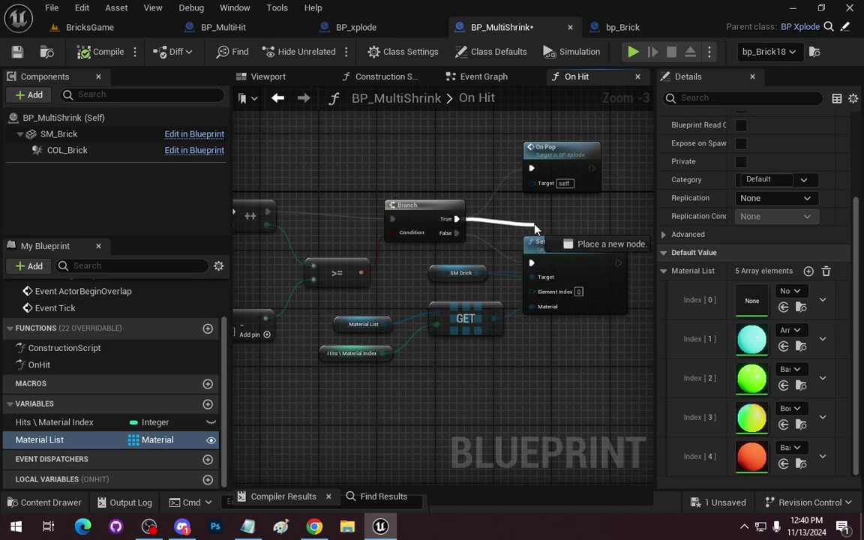
pyautogui.click(490, 233)
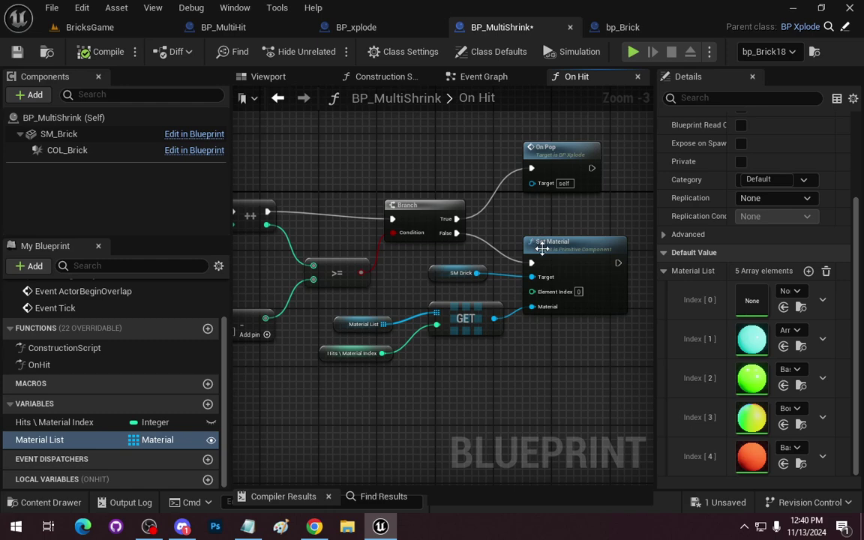
pyautogui.scroll(-2, 530, 380)
# Move the Set Material nodes right and wire On Pop's exec output into Set Material.
pyautogui.moveTo(536, 361); pyautogui.dragTo(441, 311)
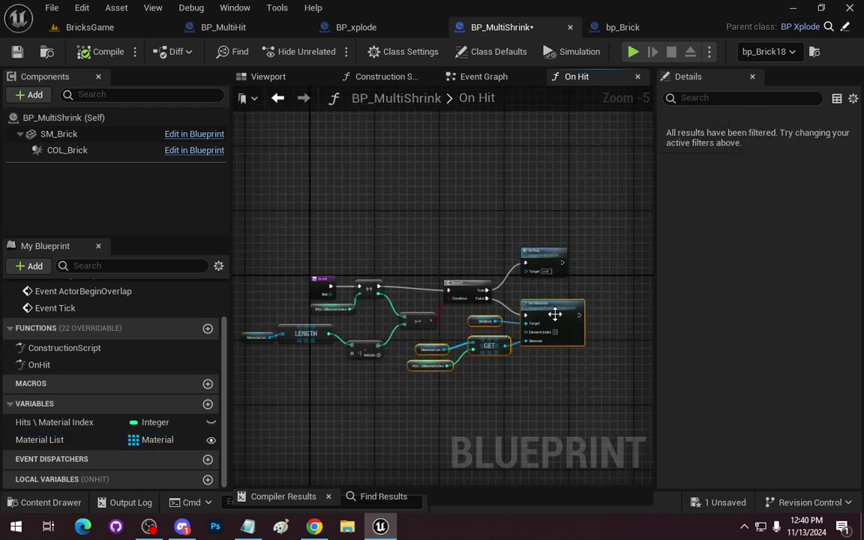
pyautogui.moveTo(529, 304); pyautogui.dragTo(600, 299)
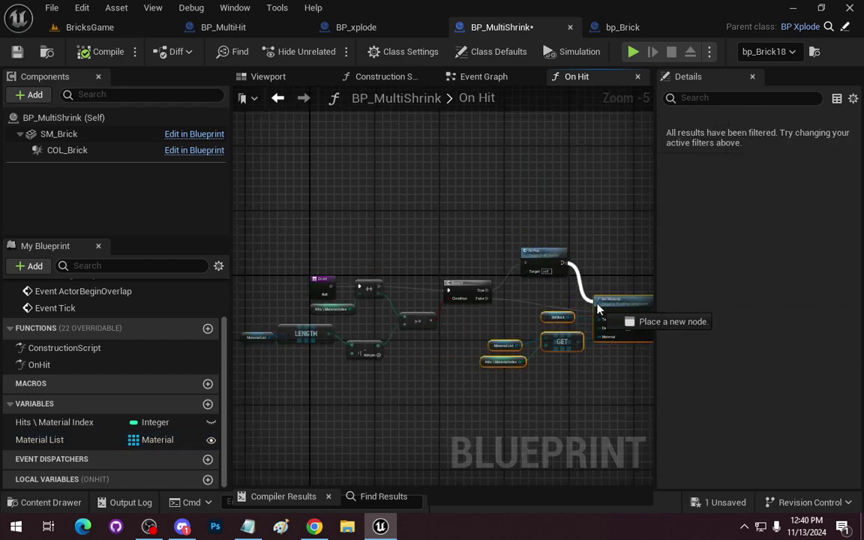
pyautogui.moveTo(565, 262); pyautogui.dragTo(599, 310)
pyautogui.moveTo(603, 251); pyautogui.dragTo(520, 232, button='right')
pyautogui.scroll(3, 519, 232)
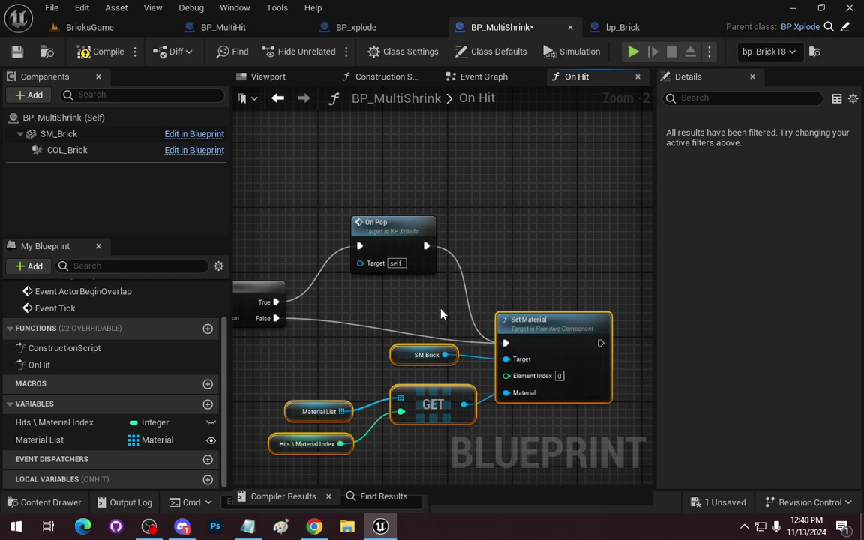
pyautogui.moveTo(418, 364)
pyautogui.mouseDown(button='right')
pyautogui.moveTo(404, 283)
pyautogui.moveTo(412, 286)
pyautogui.mouseUp(button='right')
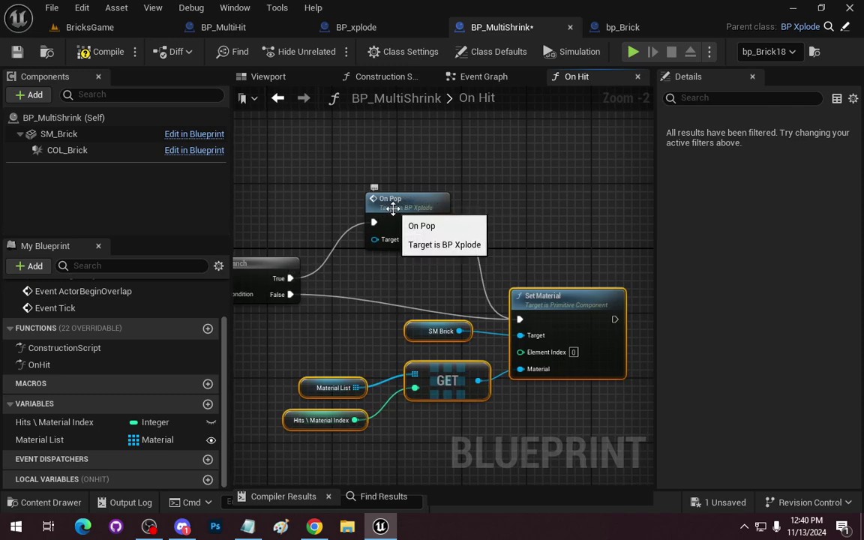
# Compile BP_MultiShrink, then play BricksGame with Alt+P and stop with Esc.
pyautogui.click(110, 54)
pyautogui.click(87, 27)
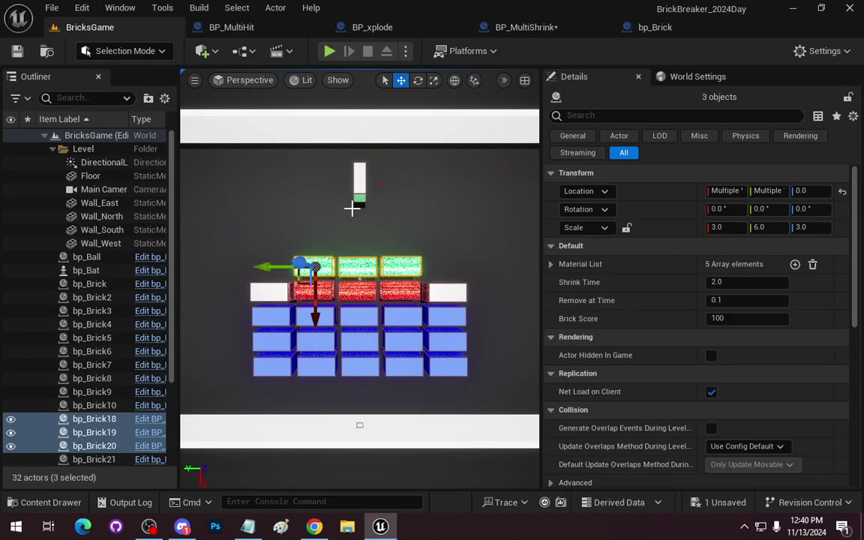
pyautogui.hotkey('alt', 'p')
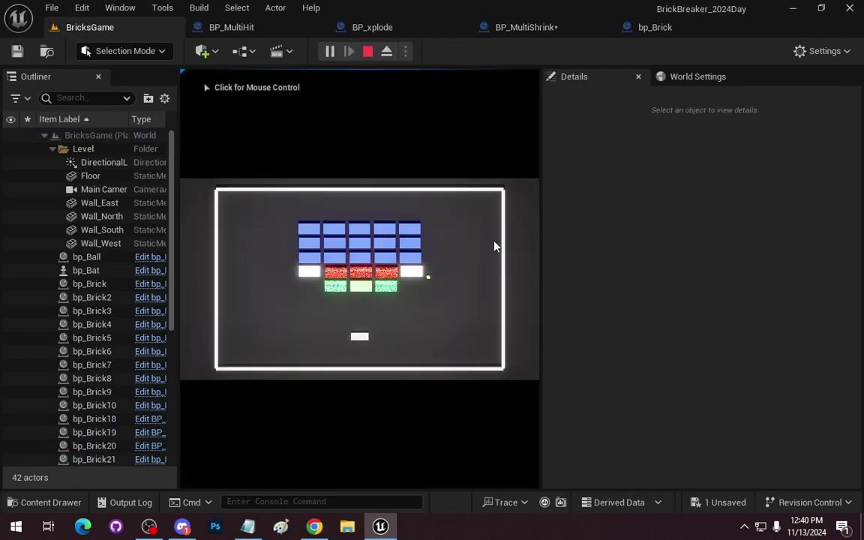
pyautogui.click(444, 217)
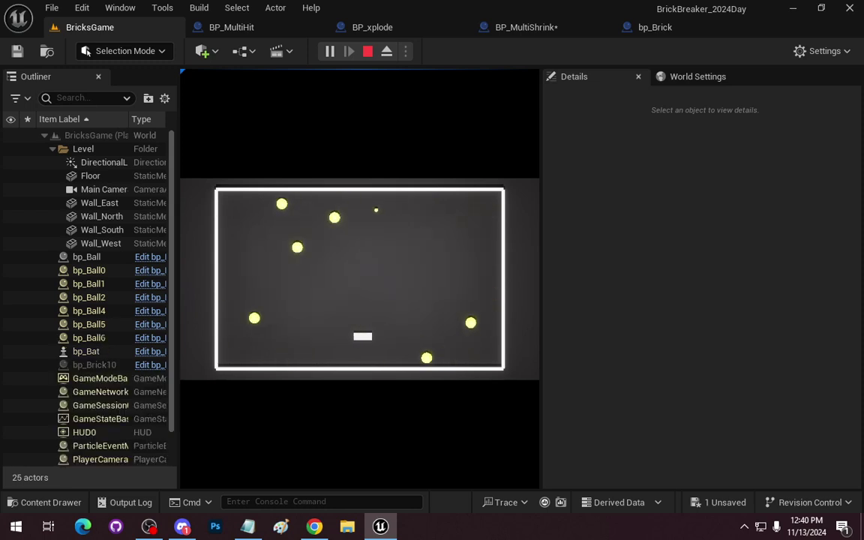
pyautogui.press('Escape')
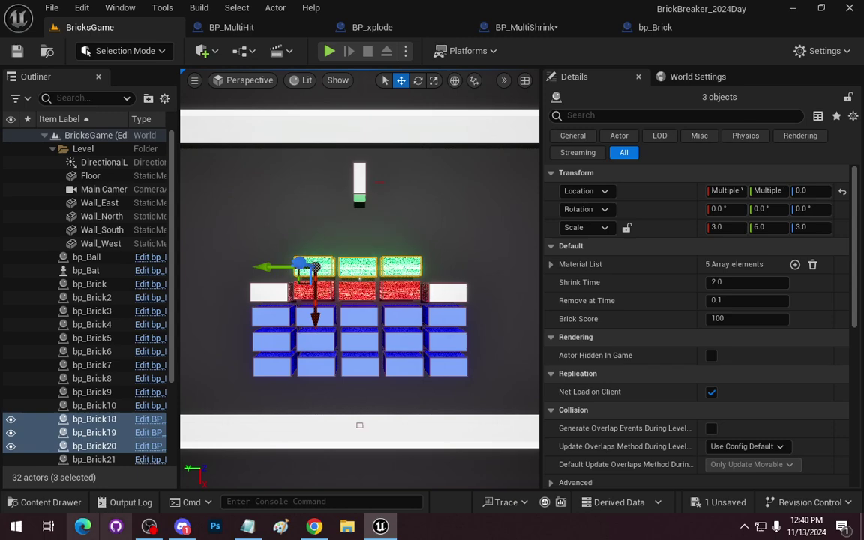
# From the Content Drawer, create bp_SpeedUp as a child of bp_Brick and open it.
pyautogui.click(60, 503)
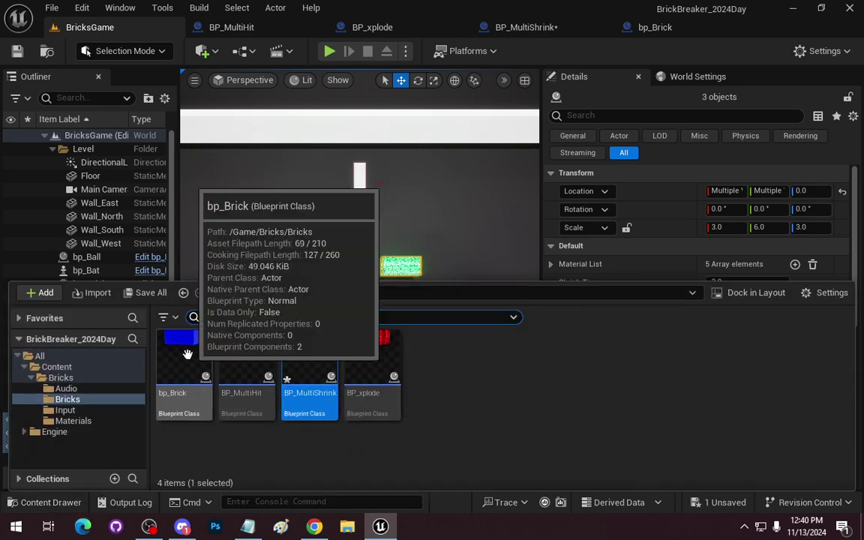
pyautogui.click(183, 363)
pyautogui.rightClick(183, 363)
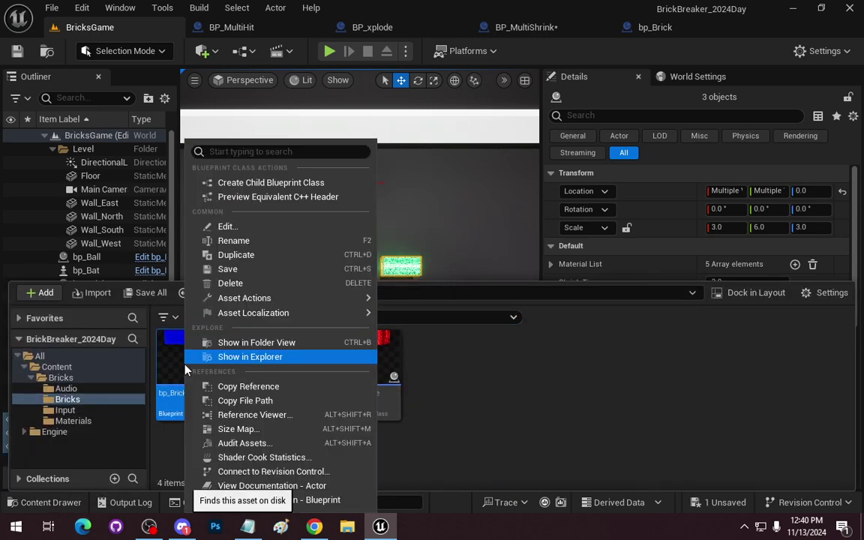
pyautogui.click(272, 183)
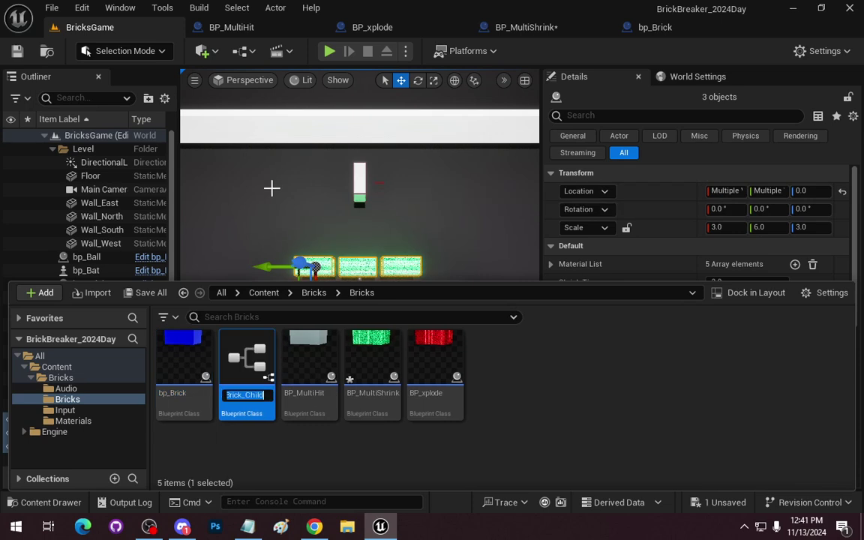
pyautogui.write('bp_')
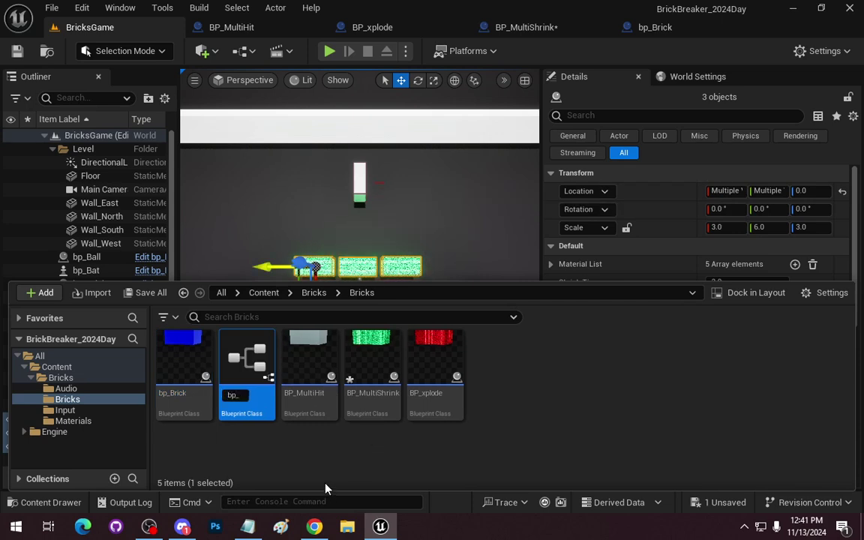
pyautogui.write('Speed')
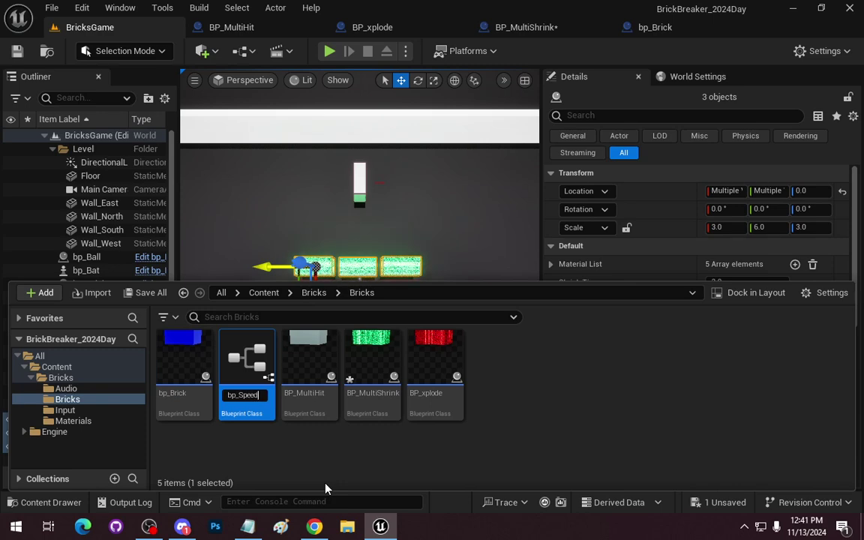
pyautogui.write('Up')
pyautogui.press('Return')
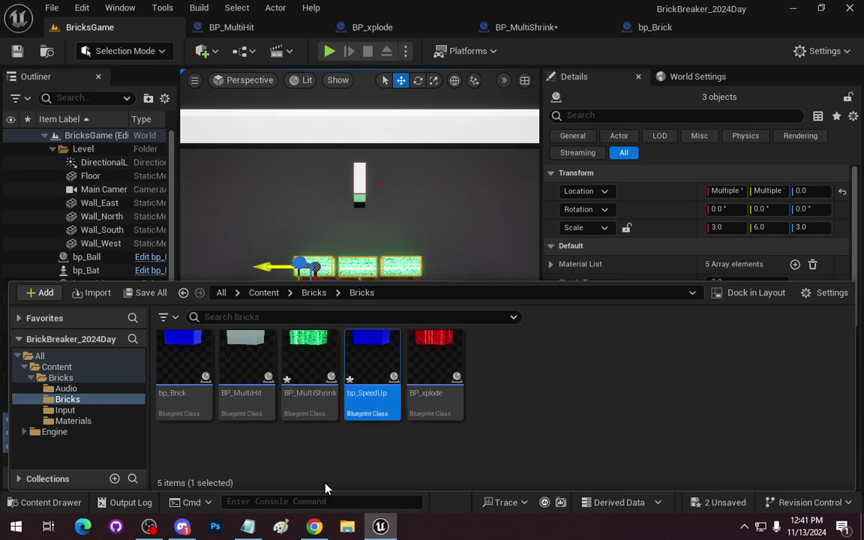
pyautogui.doubleClick(391, 366)
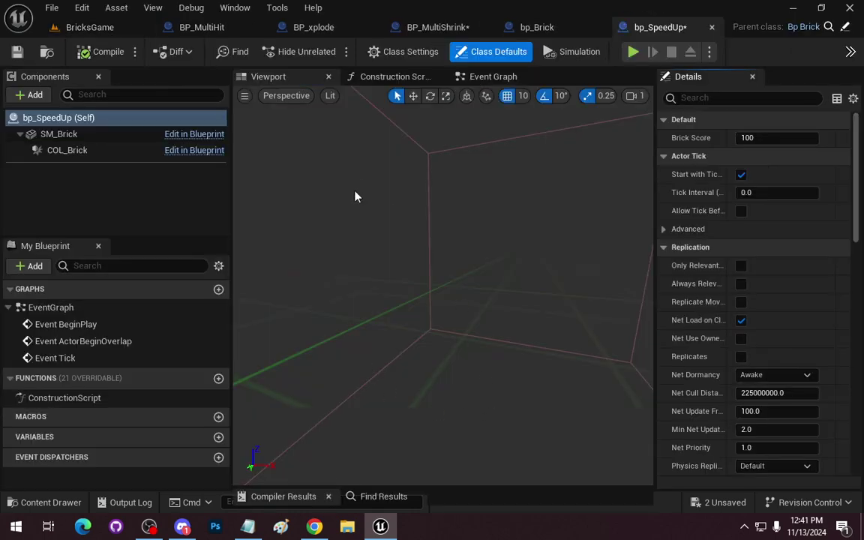
# Give SM_Brick's Element 0 the M_ColorGrid material, replacing a briefly chosen M_ChromeBall, and inspect it.
pyautogui.click(60, 134)
pyautogui.click(823, 381)
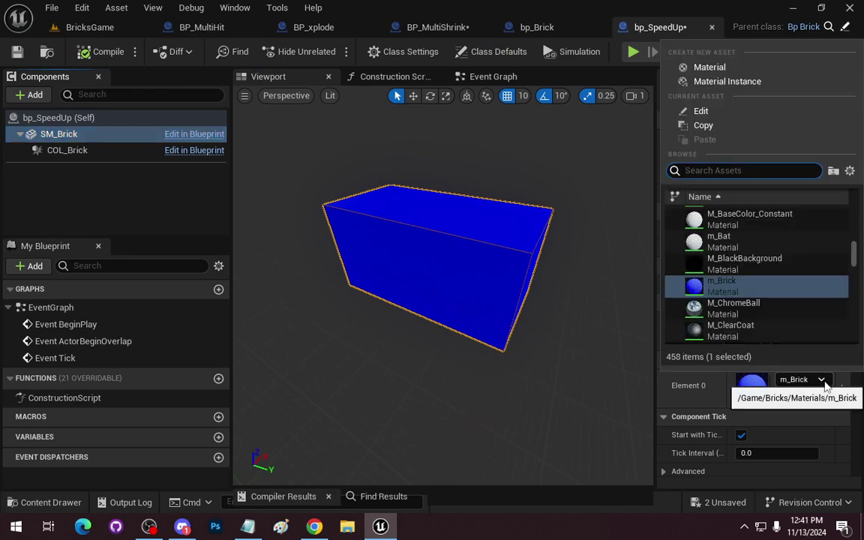
pyautogui.click(781, 309)
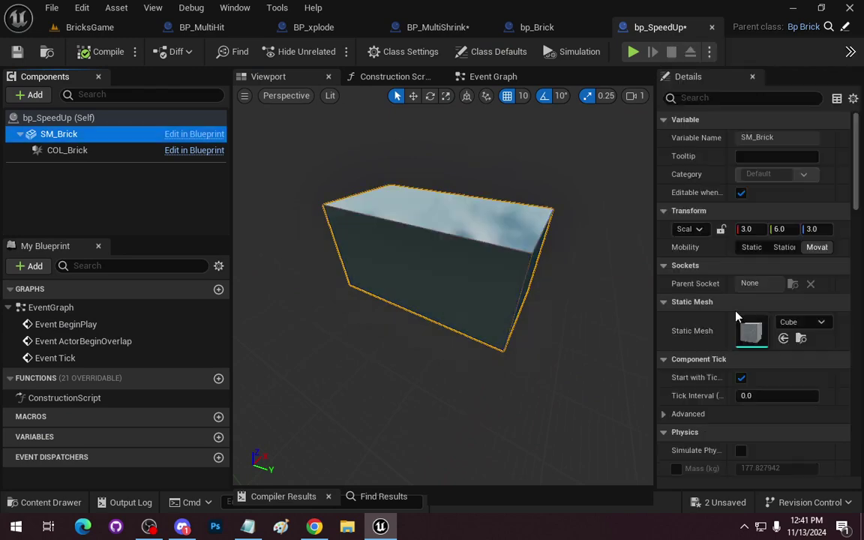
pyautogui.click(824, 379)
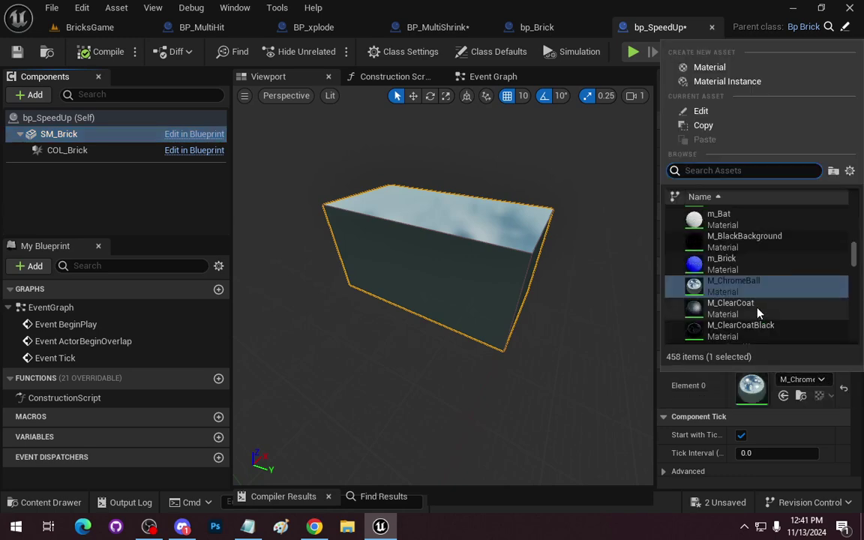
pyautogui.scroll(-3, 819, 310)
pyautogui.scroll(-1, 819, 309)
pyautogui.scroll(1, 823, 278)
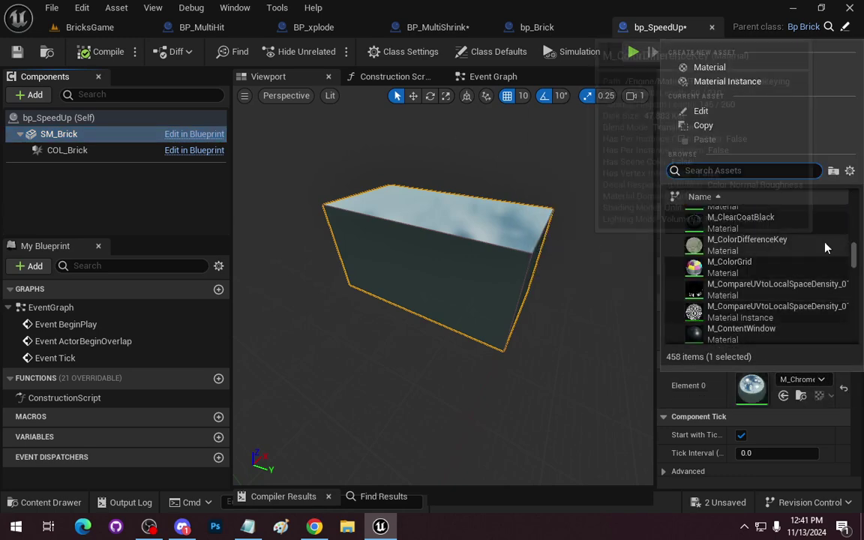
pyautogui.click(734, 259)
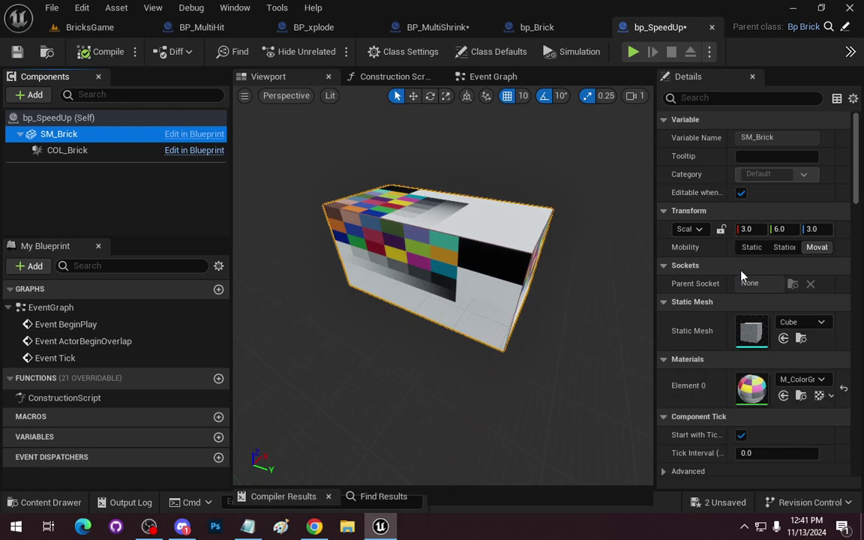
pyautogui.moveTo(513, 348)
pyautogui.mouseDown()
pyautogui.moveTo(465, 330)
pyautogui.moveTo(508, 341)
pyautogui.mouseUp()
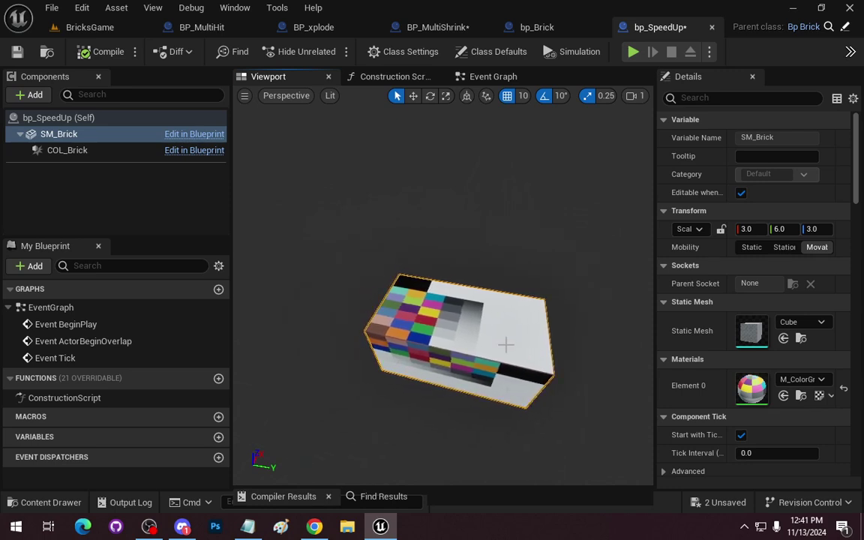
pyautogui.moveTo(506, 344); pyautogui.dragTo(395, 330)
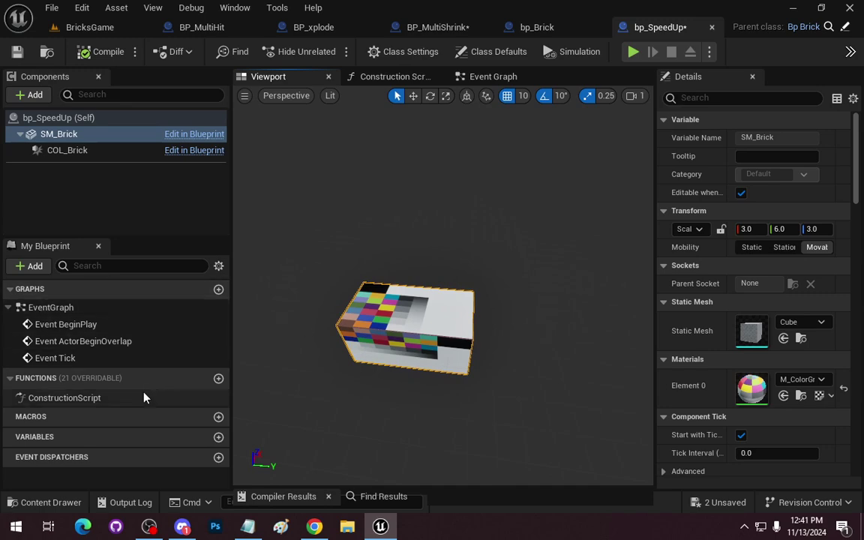
# Override On Hit, break the exec and Ball links to Parent: On Hit, and move it right.
pyautogui.click(197, 379)
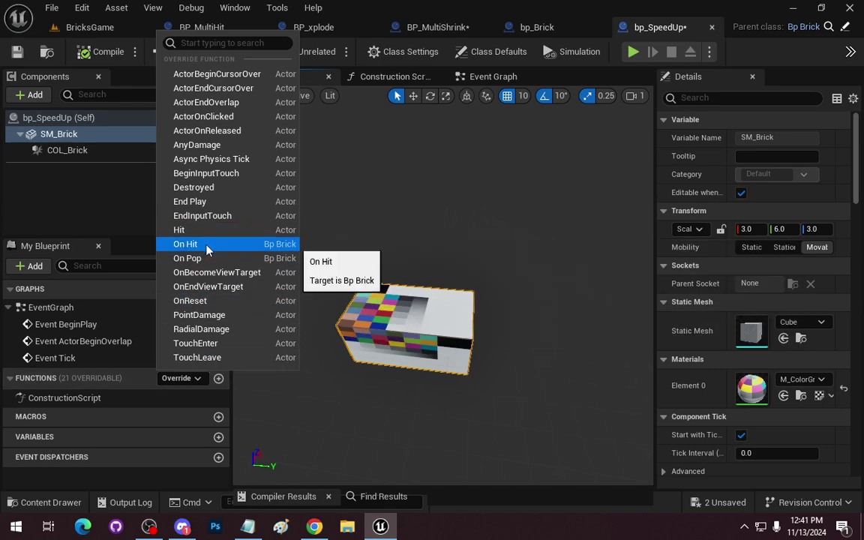
pyautogui.click(207, 248)
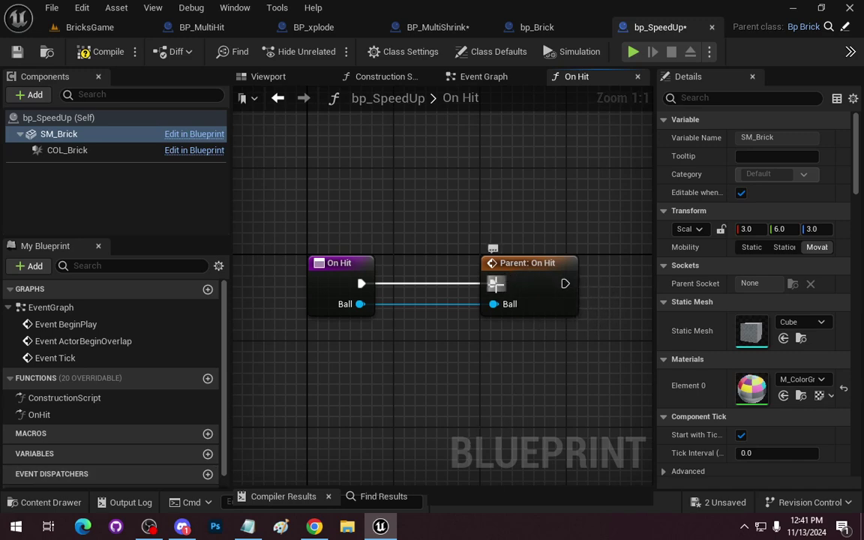
pyautogui.rightClick(493, 285)
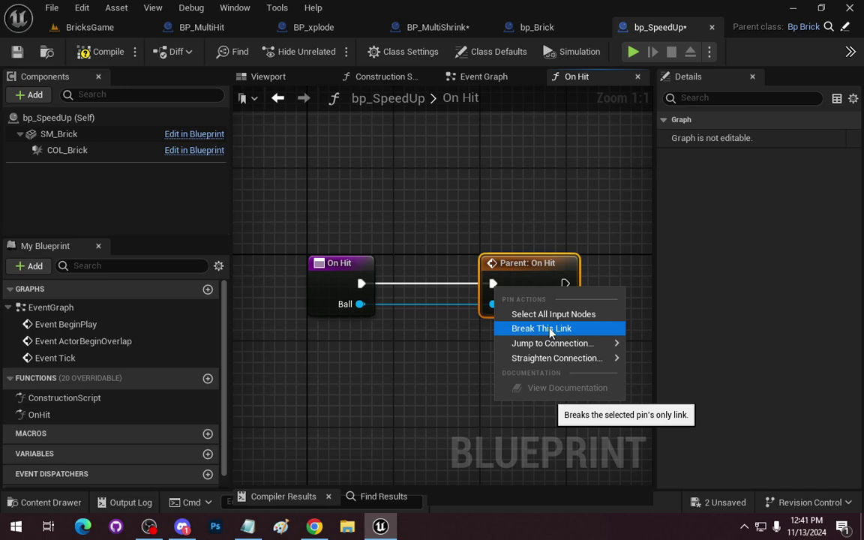
pyautogui.click(544, 329)
pyautogui.rightClick(495, 305)
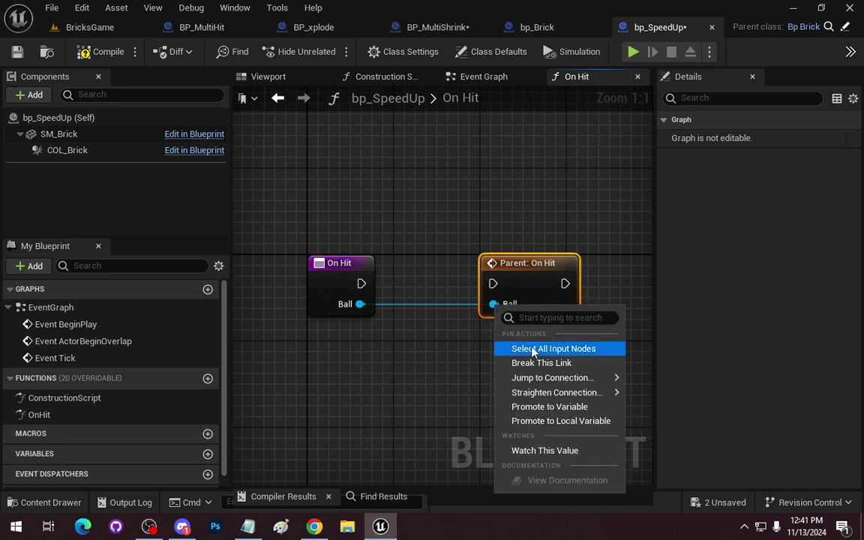
pyautogui.click(525, 362)
pyautogui.moveTo(521, 285); pyautogui.dragTo(596, 285)
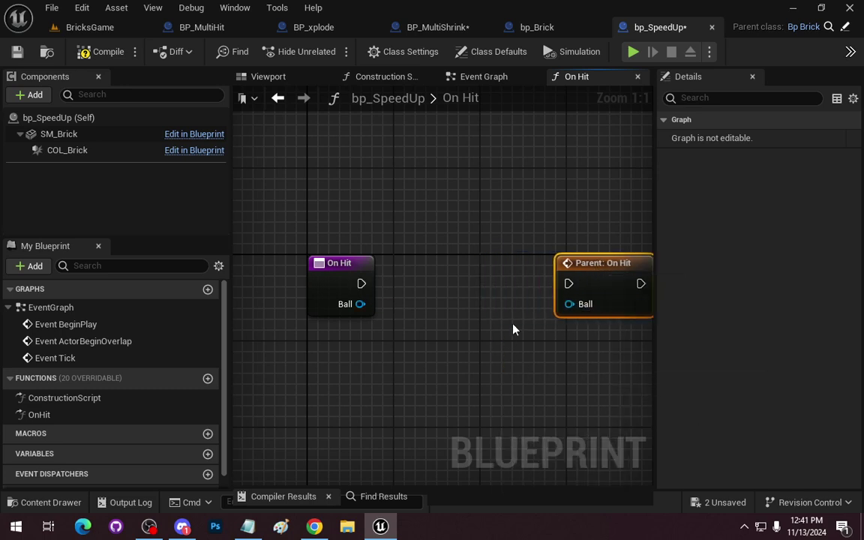
# Add a Get Projectile Movement node from the Ball pin and move Parent: On Hit aside.
pyautogui.moveTo(359, 304); pyautogui.dragTo(421, 381)
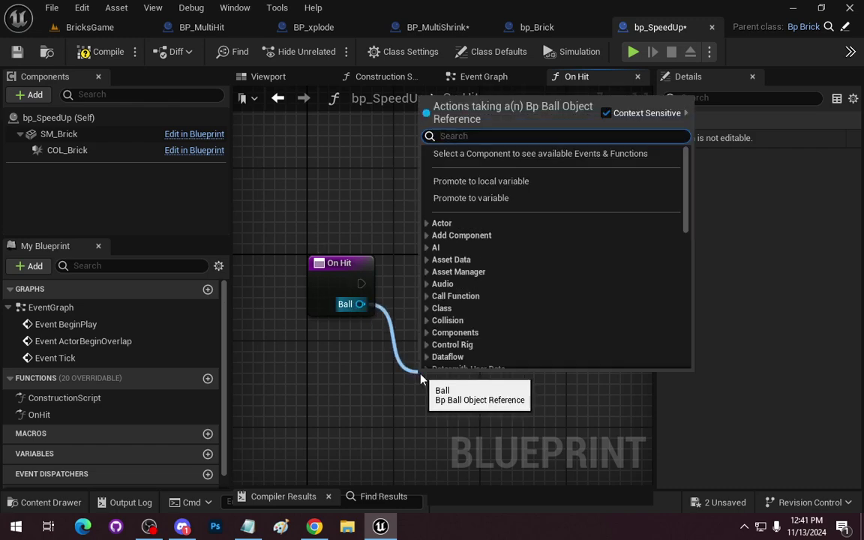
pyautogui.write('project')
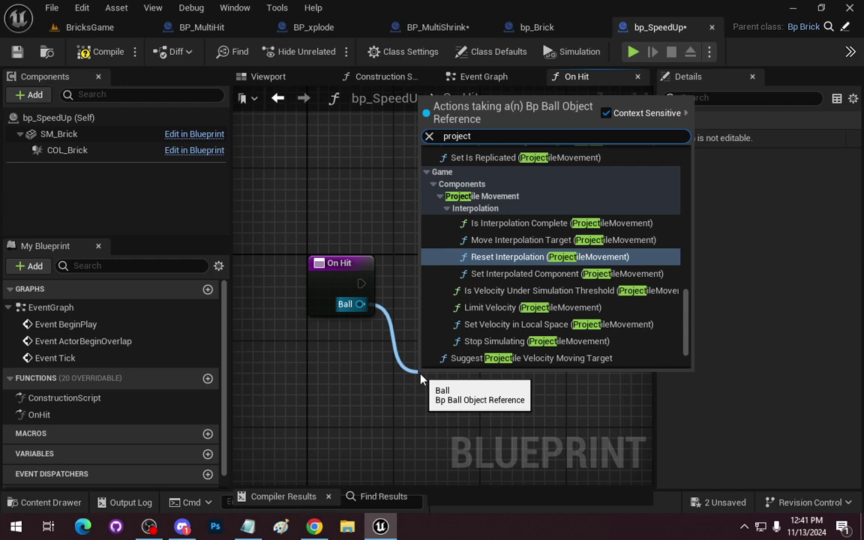
pyautogui.press('BackSpace')
pyautogui.press('BackSpace')
pyautogui.press('BackSpace')
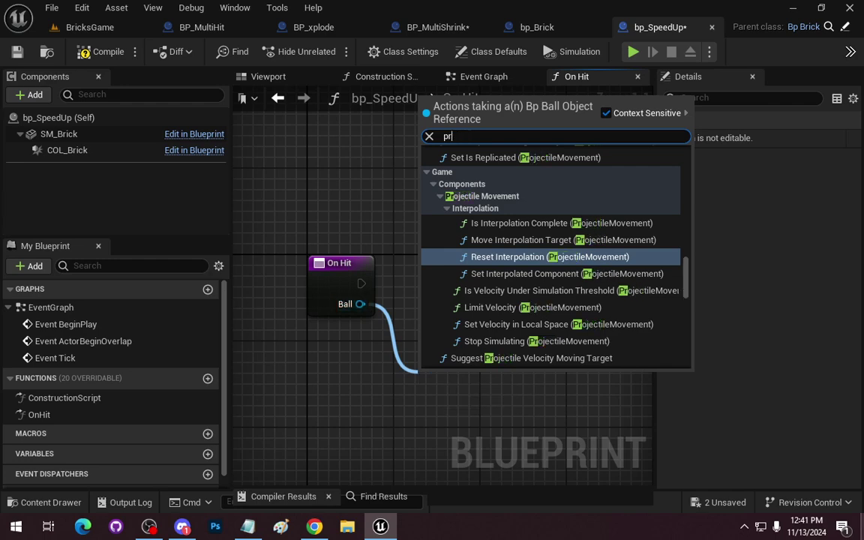
pyautogui.press('BackSpace')
pyautogui.press('BackSpace')
pyautogui.write('get pro')
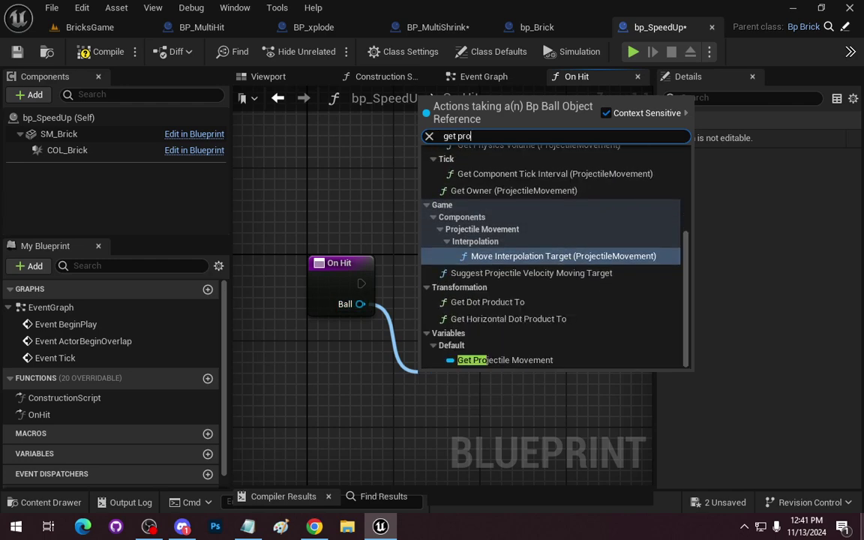
pyautogui.click(511, 361)
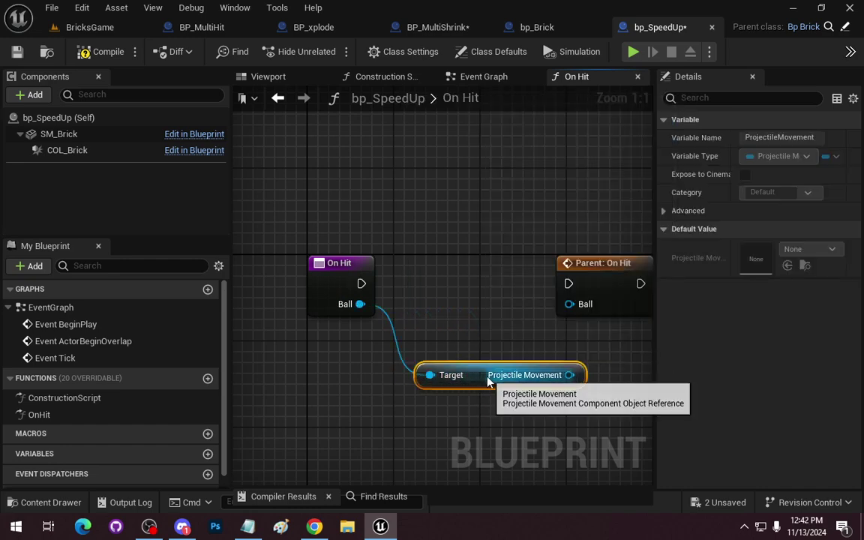
pyautogui.moveTo(492, 375); pyautogui.dragTo(428, 375)
pyautogui.moveTo(588, 331); pyautogui.dragTo(455, 320, button='right')
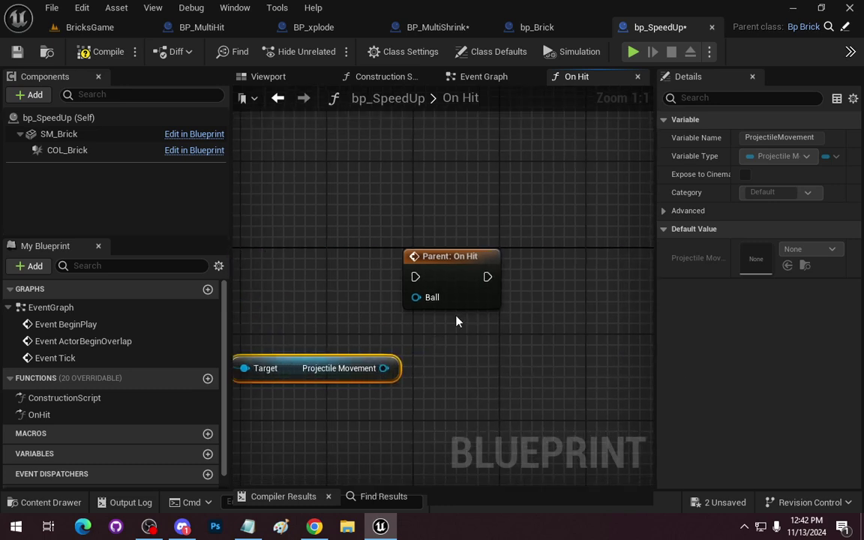
pyautogui.moveTo(450, 255); pyautogui.dragTo(460, 137)
pyautogui.moveTo(454, 282); pyautogui.dragTo(469, 335, button='right')
# Add Get Velocity from Projectile Movement and feed its Velocity into a Multiply node.
pyautogui.moveTo(412, 421); pyautogui.dragTo(539, 393)
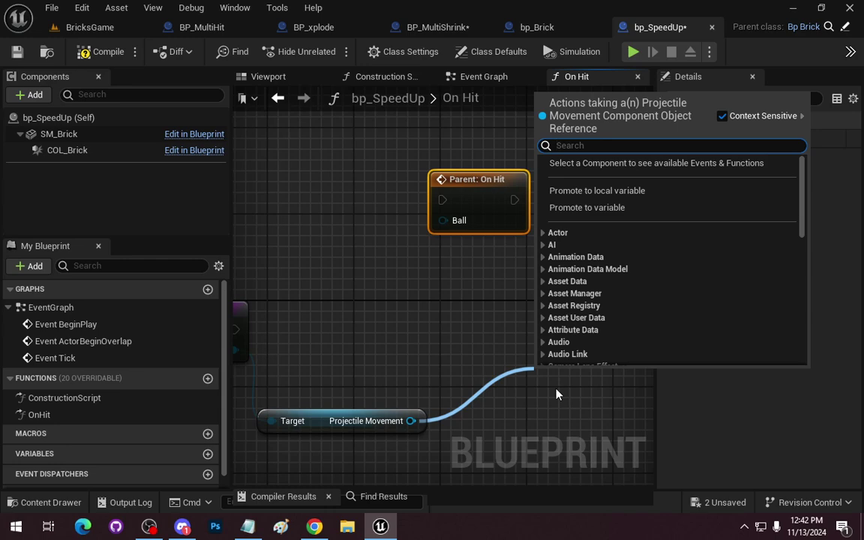
pyautogui.write('get v')
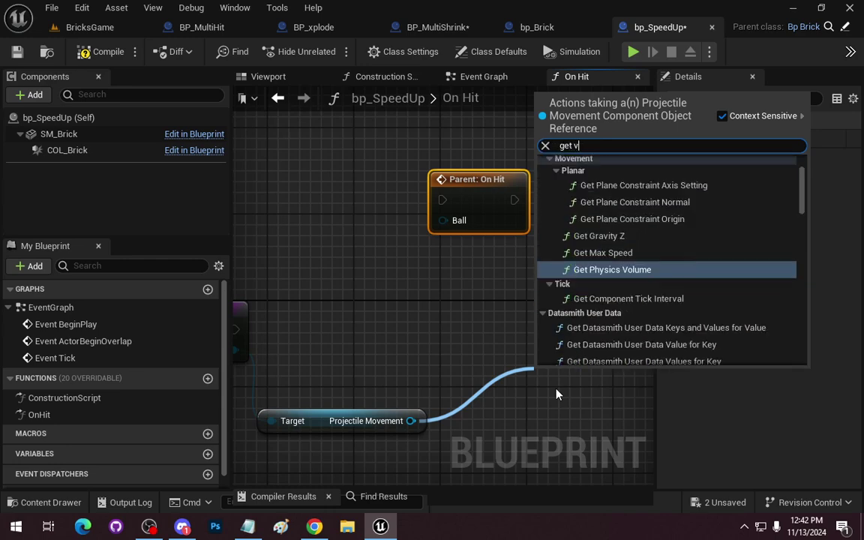
pyautogui.write('el')
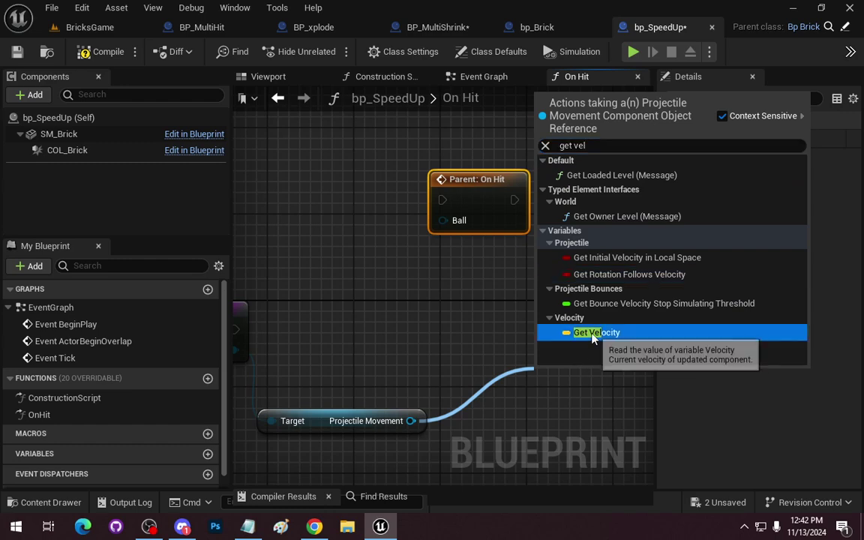
pyautogui.click(590, 332)
pyautogui.moveTo(460, 372); pyautogui.dragTo(406, 382)
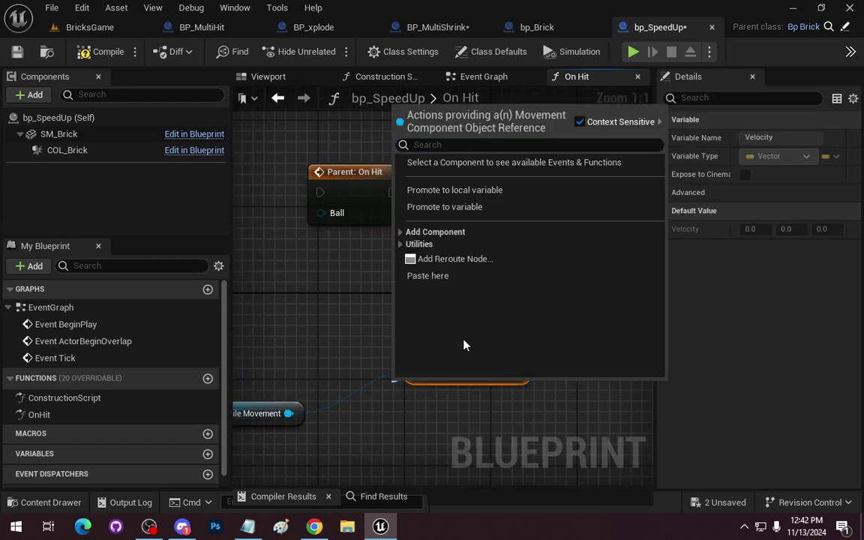
pyautogui.press('Escape')
pyautogui.moveTo(463, 365); pyautogui.dragTo(376, 377)
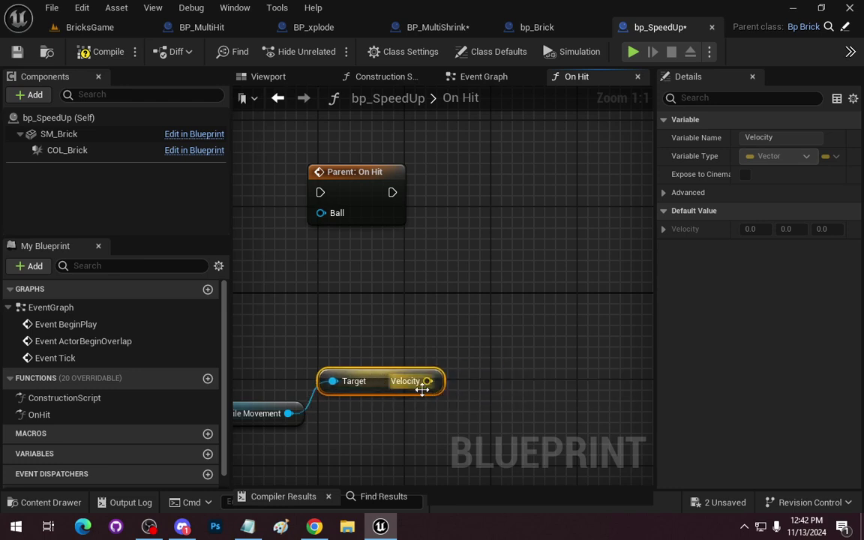
pyautogui.moveTo(427, 381); pyautogui.dragTo(533, 337)
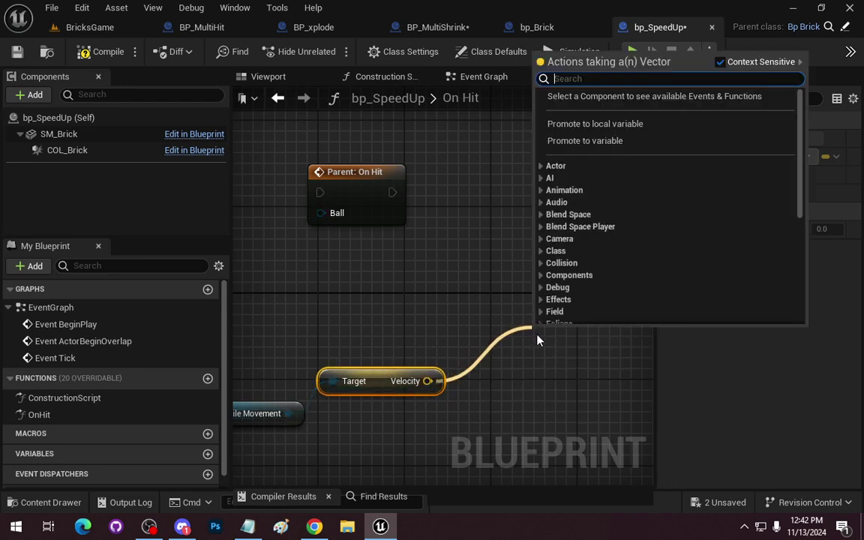
pyautogui.write('*')
pyautogui.press('Return')
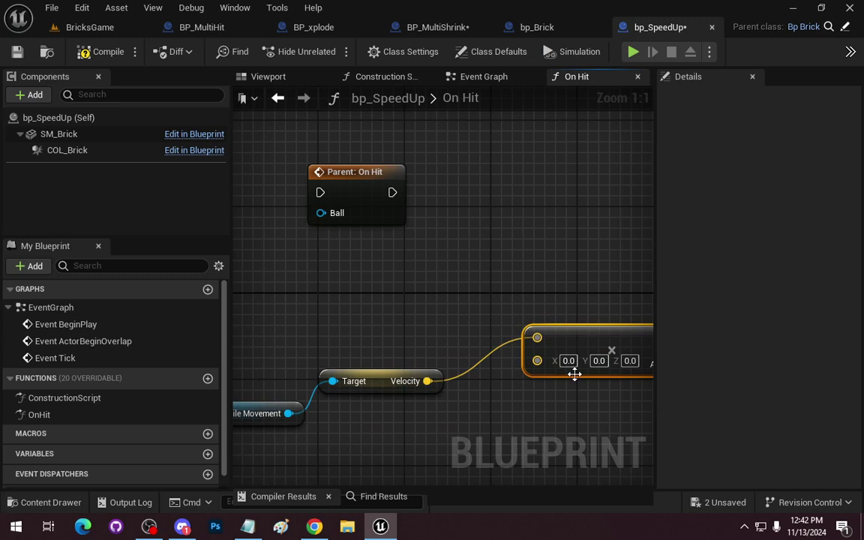
# Change the Multiply's second input to a single float and set it to 5.0.
pyautogui.rightClick(537, 362)
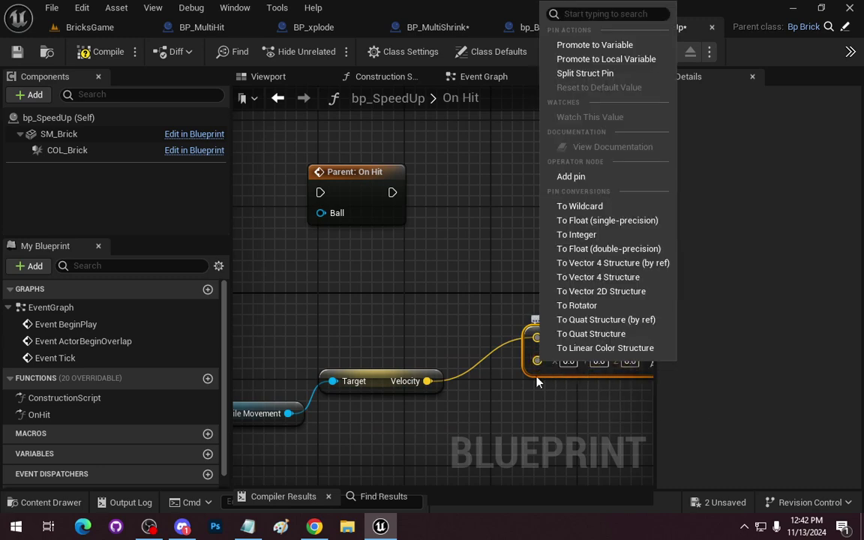
pyautogui.click(600, 220)
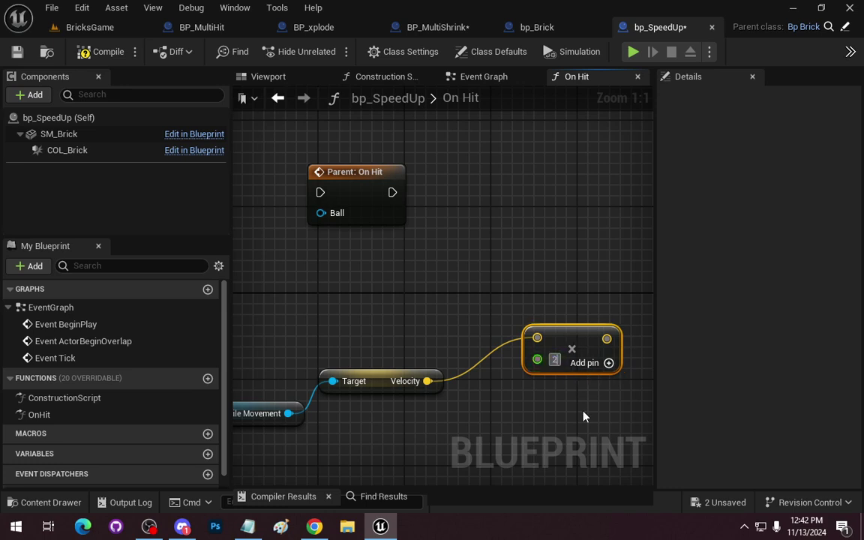
pyautogui.press('Return')
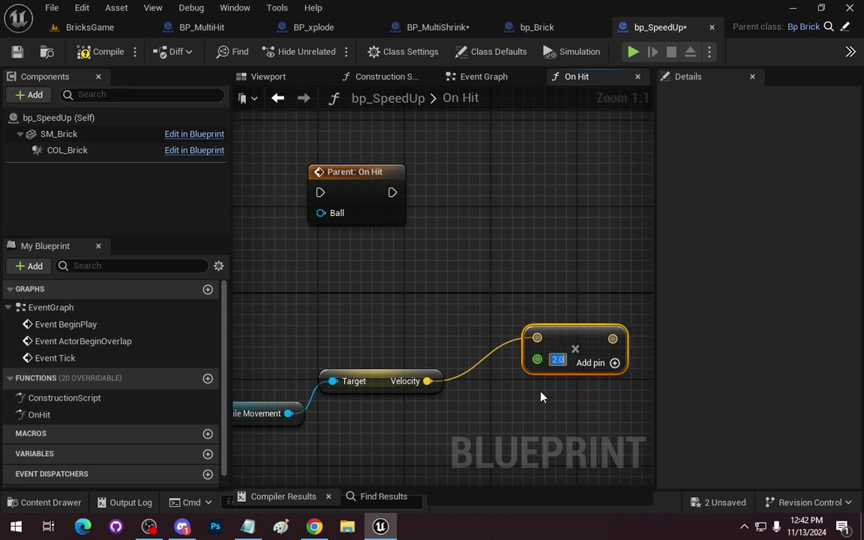
pyautogui.moveTo(571, 335); pyautogui.dragTo(518, 367)
pyautogui.moveTo(518, 238)
pyautogui.mouseDown(button='right')
pyautogui.moveTo(432, 201)
pyautogui.moveTo(534, 208)
pyautogui.mouseUp(button='right')
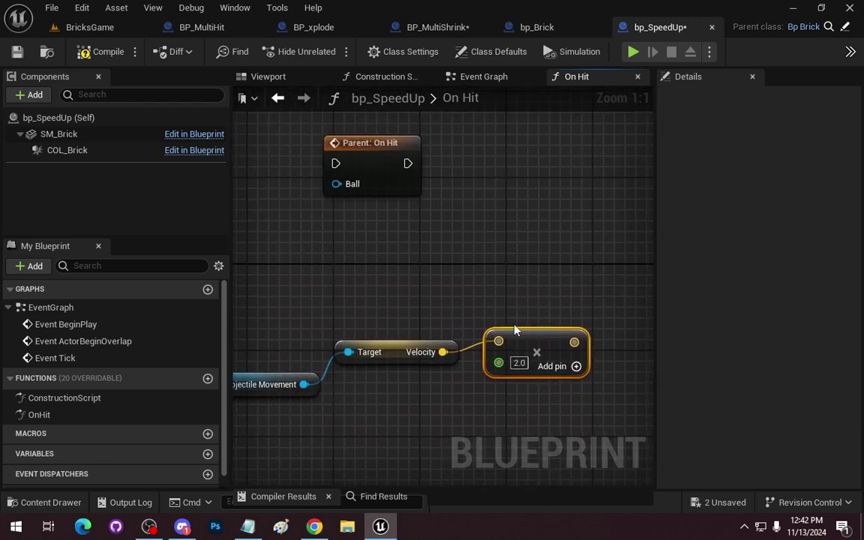
pyautogui.write('5')
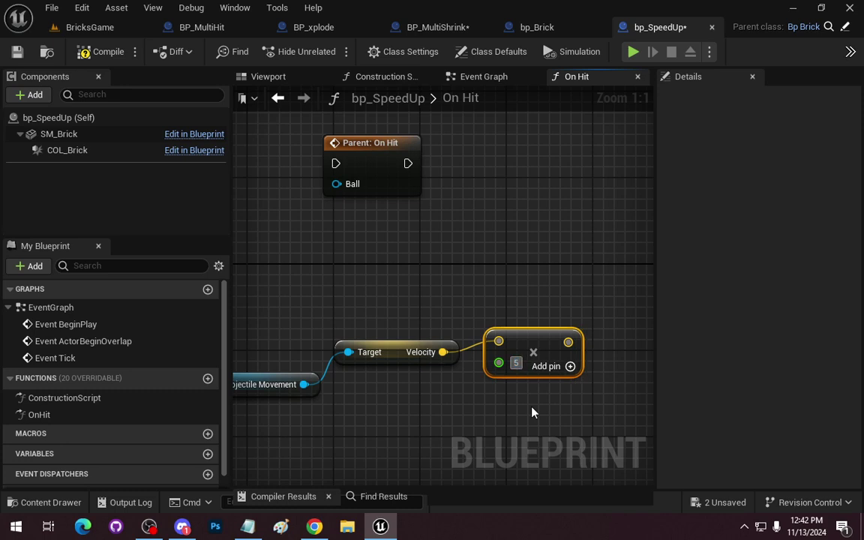
pyautogui.moveTo(569, 277); pyautogui.dragTo(471, 274, button='right')
pyautogui.moveTo(418, 237)
pyautogui.mouseDown(button='right')
pyautogui.moveTo(427, 261)
pyautogui.moveTo(412, 265)
pyautogui.mouseUp(button='right')
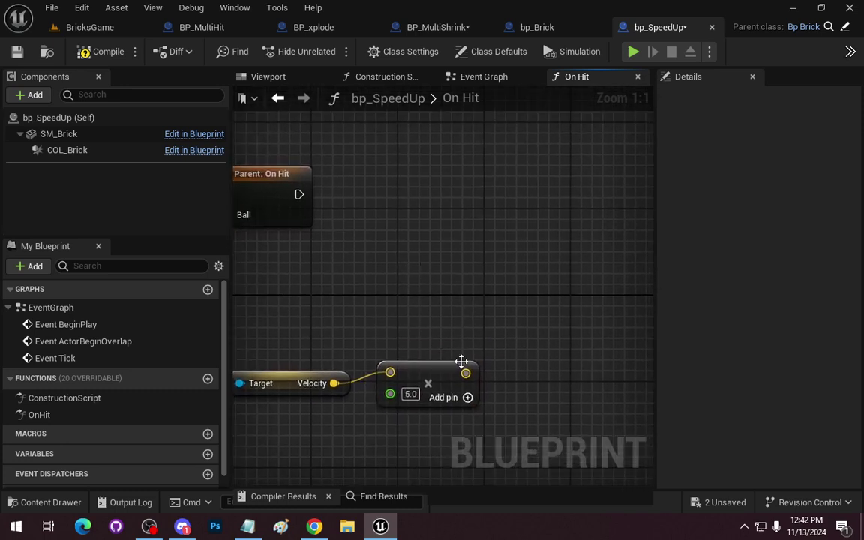
# Duplicate the Projectile Movement getter, then delete the extra copy.
pyautogui.moveTo(344, 326); pyautogui.dragTo(461, 294, button='right')
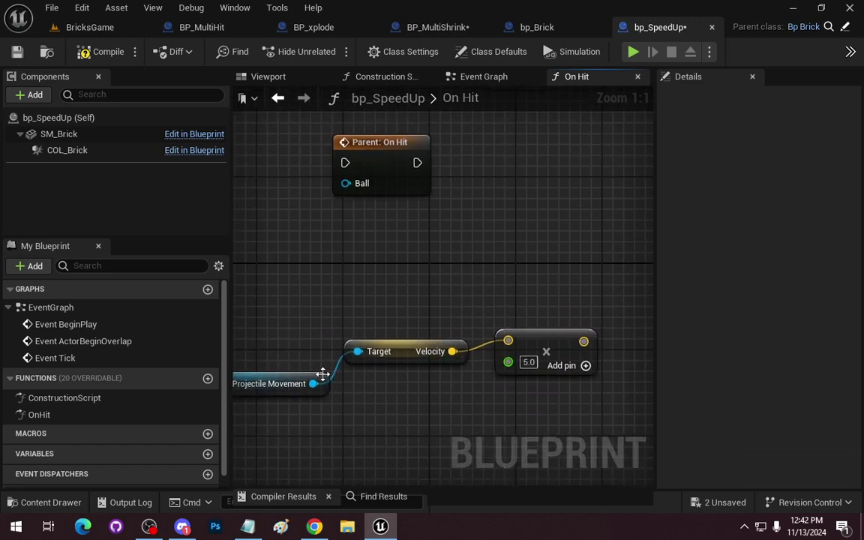
pyautogui.click(283, 385)
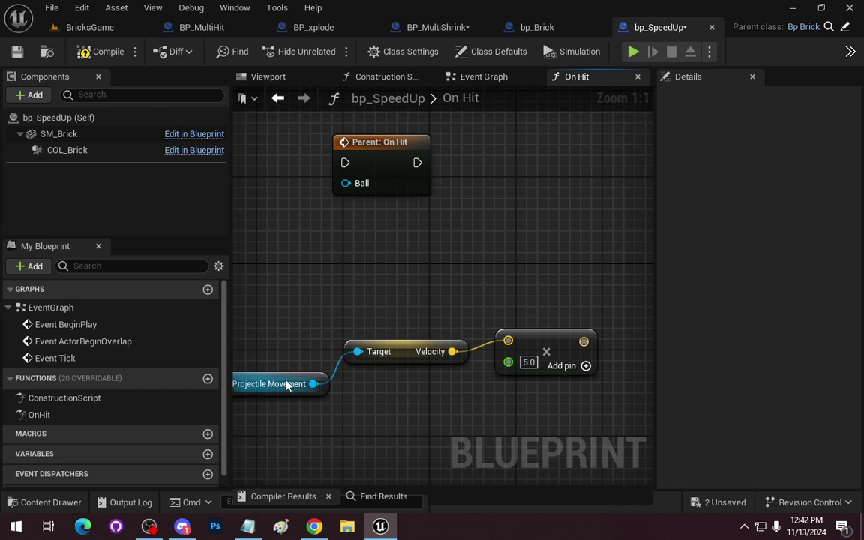
pyautogui.hotkey('ctrl', 'w')
pyautogui.moveTo(360, 384); pyautogui.dragTo(482, 436)
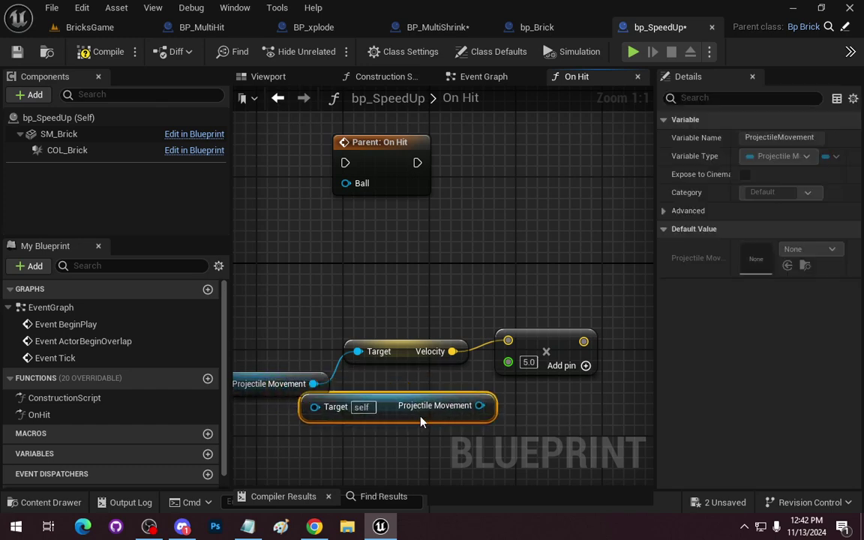
pyautogui.moveTo(483, 436)
pyautogui.mouseDown(button='right')
pyautogui.moveTo(546, 277)
pyautogui.moveTo(544, 253)
pyautogui.mouseUp(button='right')
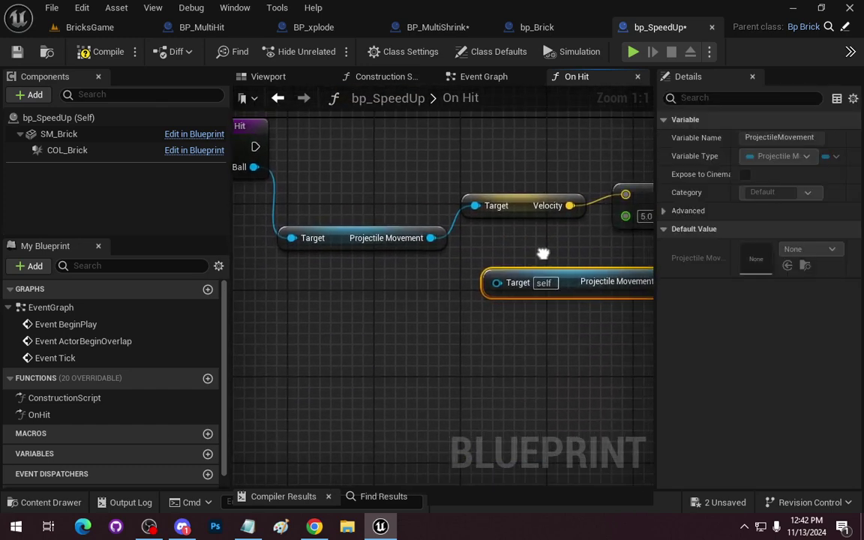
pyautogui.press('Delete')
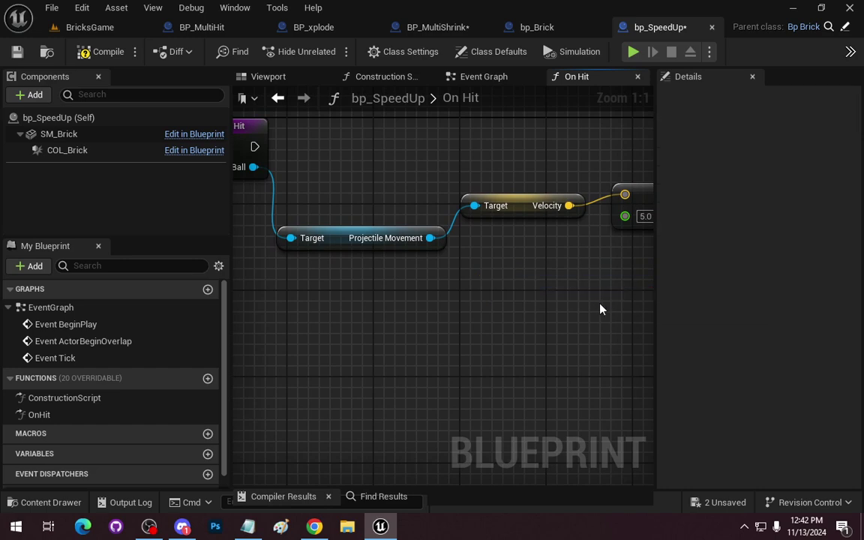
# Add a reroute node on the Projectile Movement output wire.
pyautogui.moveTo(430, 238); pyautogui.dragTo(458, 142)
pyautogui.write('r')
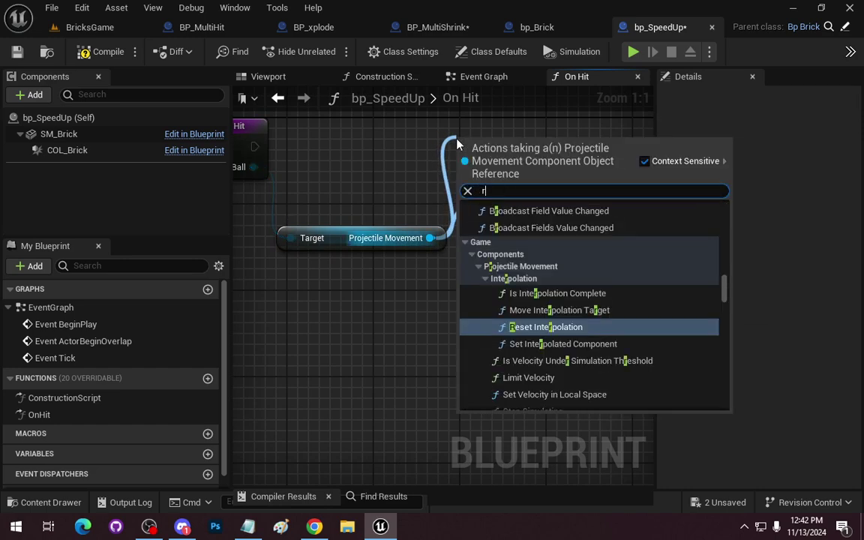
pyautogui.write('eroute')
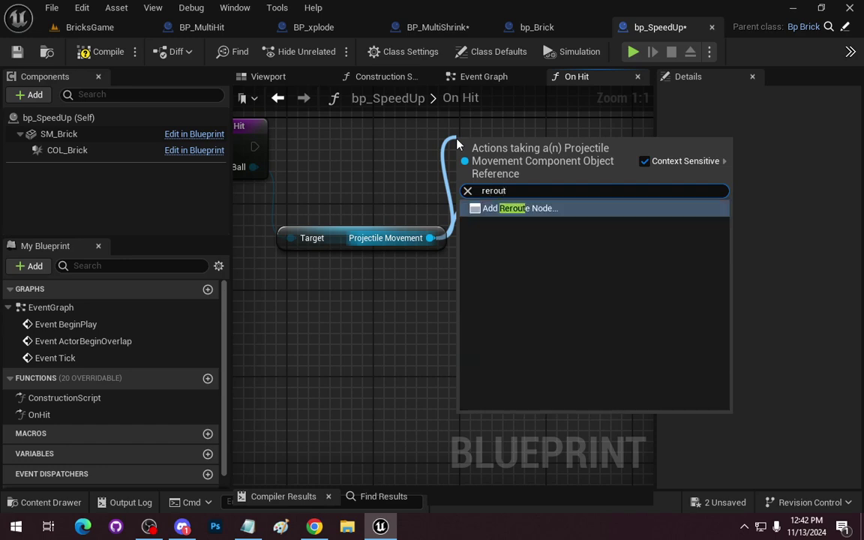
pyautogui.press('Return')
pyautogui.moveTo(499, 146); pyautogui.dragTo(342, 210, button='right')
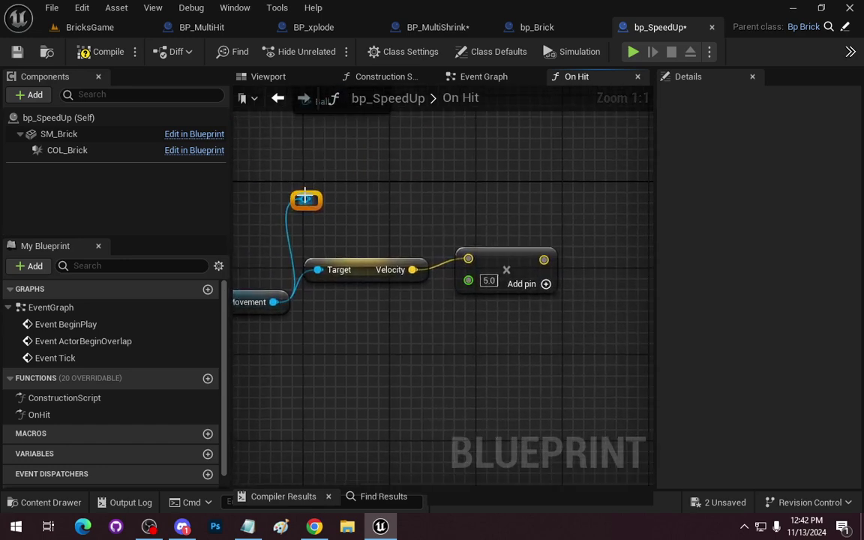
pyautogui.moveTo(306, 198); pyautogui.dragTo(513, 169)
pyautogui.write('set')
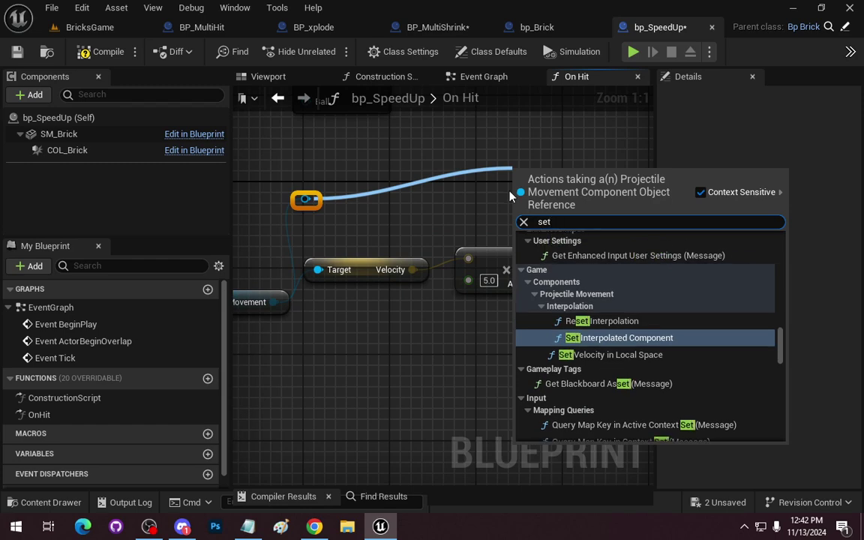
pyautogui.write(' vel')
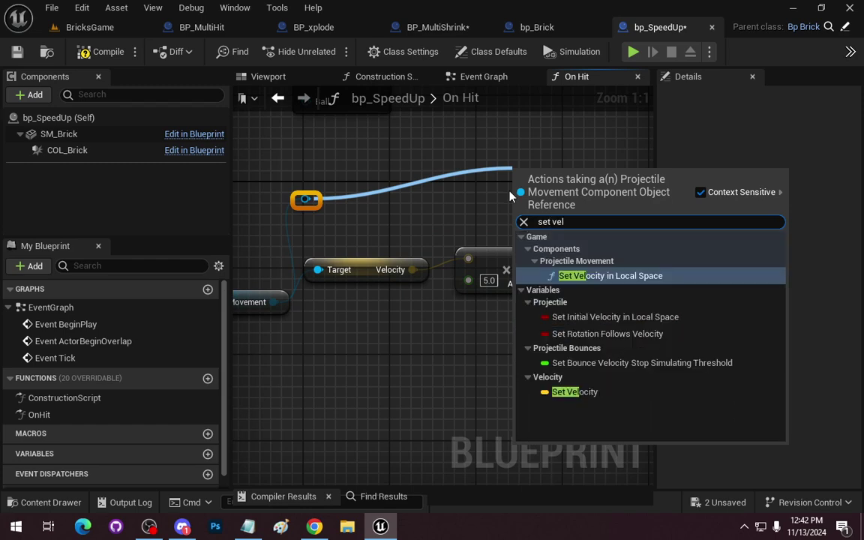
# Add a SET Velocity node for Projectile Movement and wire the multiplied velocity into it.
pyautogui.click(574, 392)
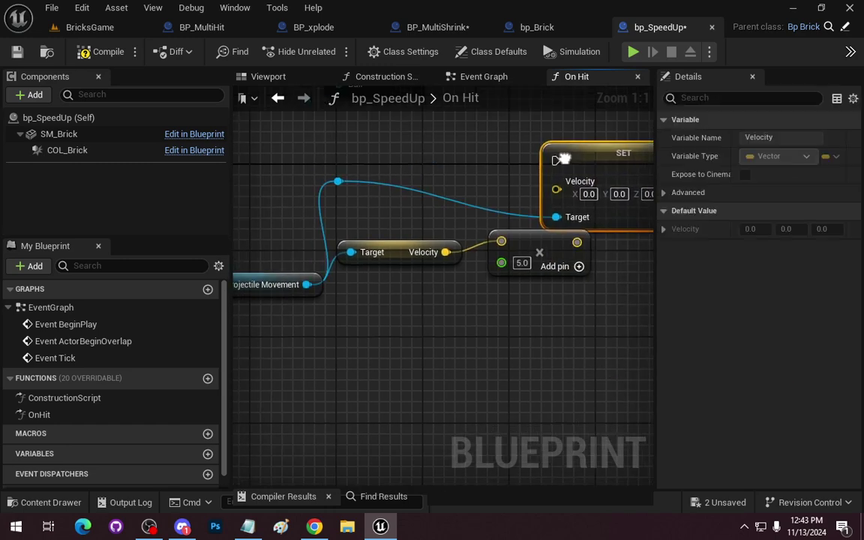
pyautogui.moveTo(562, 159); pyautogui.dragTo(368, 146, button='right')
pyautogui.moveTo(367, 147); pyautogui.dragTo(488, 131)
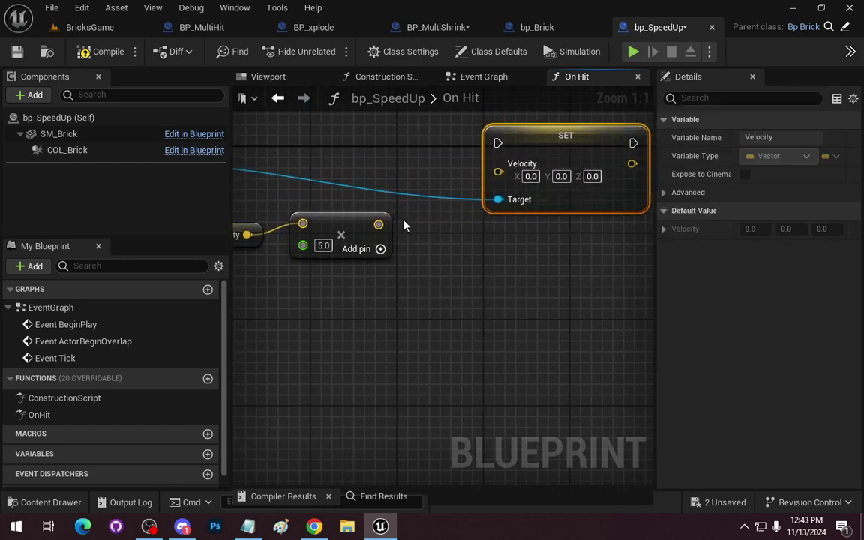
pyautogui.moveTo(378, 225); pyautogui.dragTo(499, 172)
pyautogui.moveTo(413, 160)
pyautogui.mouseDown(button='right')
pyautogui.moveTo(462, 294)
pyautogui.moveTo(561, 275)
pyautogui.mouseUp(button='right')
# Connect the On Hit execution pin to the SET Velocity node.
pyautogui.scroll(-2, 461, 289)
pyautogui.moveTo(330, 225); pyautogui.dragTo(457, 239, button='right')
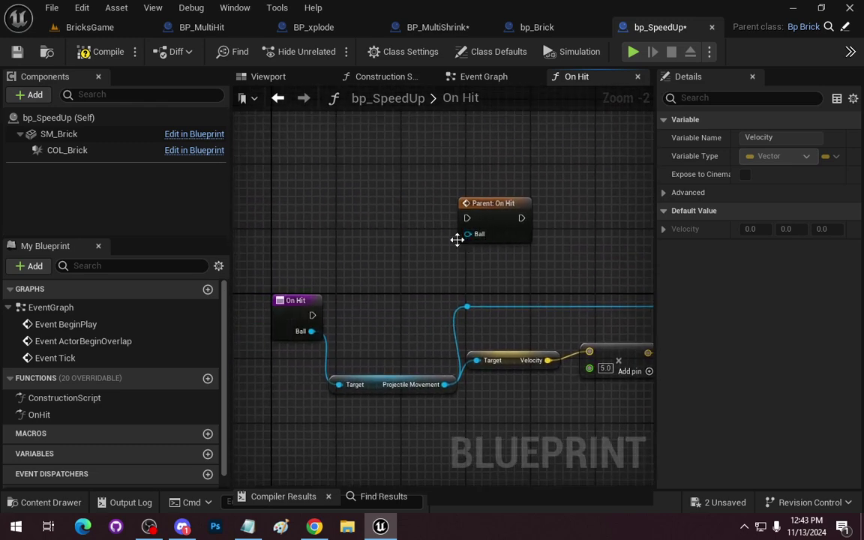
pyautogui.scroll(-1, 457, 240)
pyautogui.moveTo(402, 285)
pyautogui.mouseDown(button='right')
pyautogui.moveTo(266, 303)
pyautogui.moveTo(316, 282)
pyautogui.mouseUp(button='right')
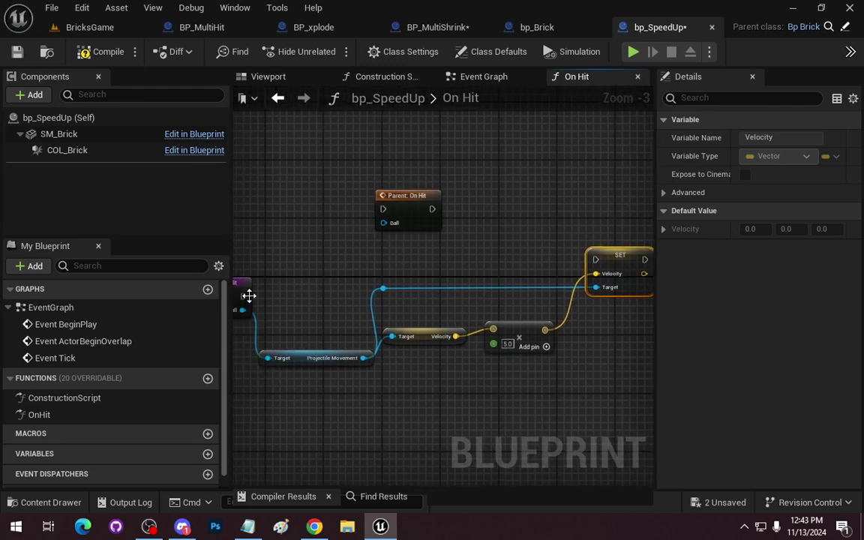
pyautogui.moveTo(248, 296); pyautogui.dragTo(601, 261)
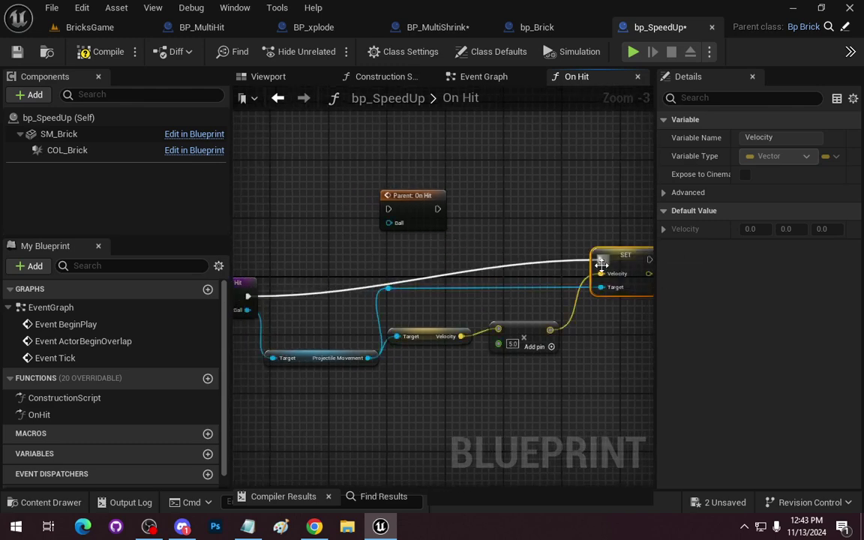
pyautogui.moveTo(463, 239); pyautogui.dragTo(532, 209, button='right')
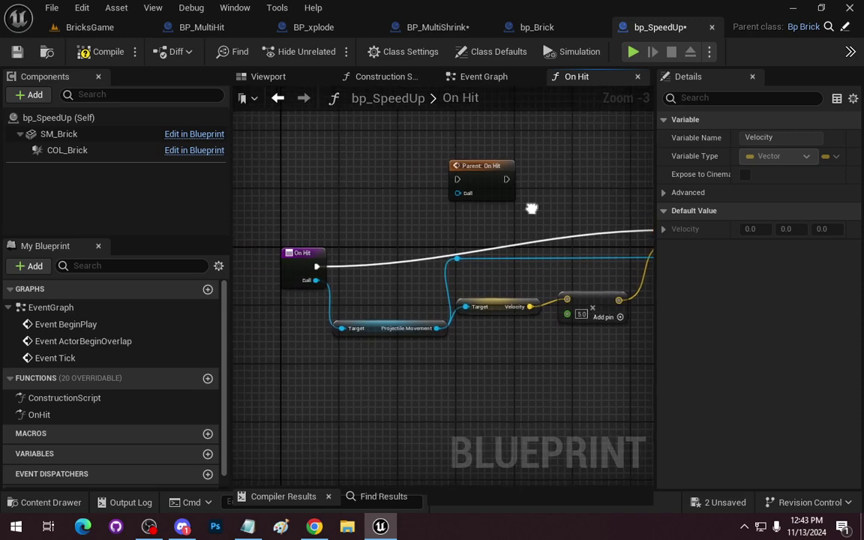
pyautogui.moveTo(532, 209)
pyautogui.mouseDown(button='right')
pyautogui.moveTo(496, 200)
pyautogui.moveTo(579, 249)
pyautogui.mouseUp(button='right')
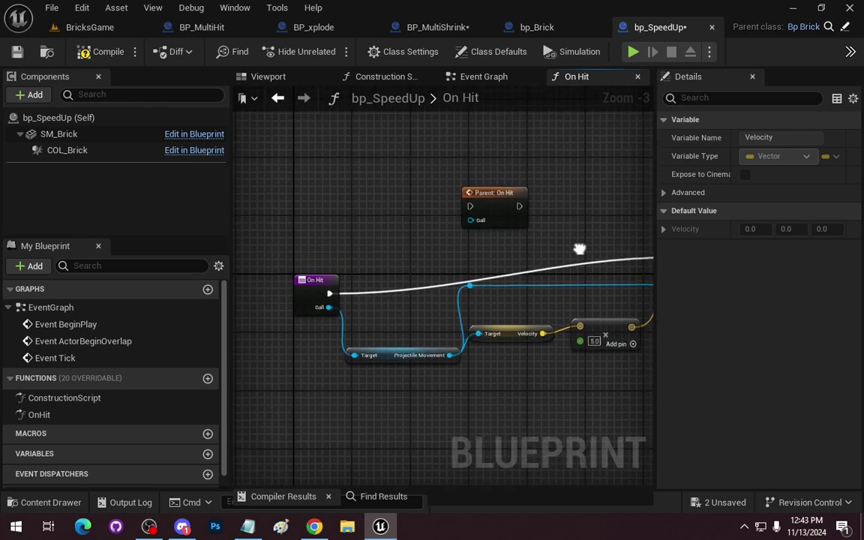
pyautogui.moveTo(579, 249); pyautogui.dragTo(483, 253, button='right')
pyautogui.moveTo(460, 263); pyautogui.dragTo(443, 271, button='right')
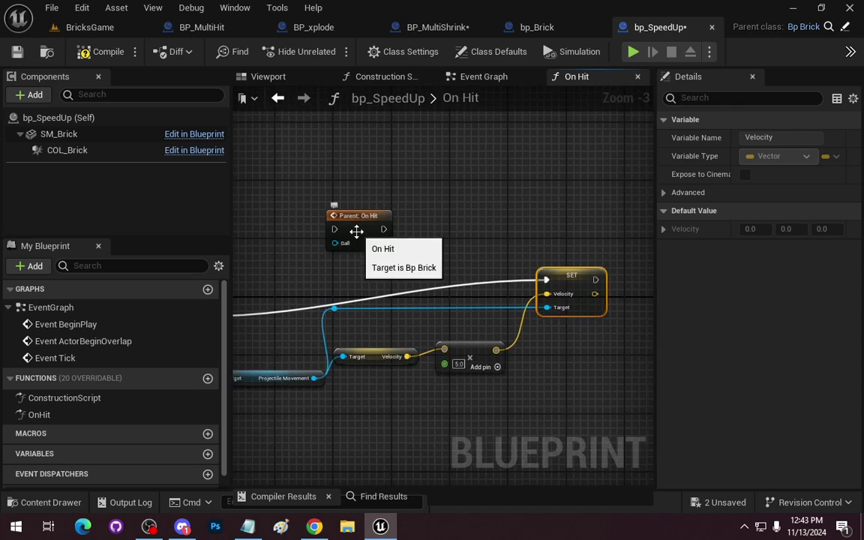
# Delete the Parent: On Hit node and add an On Pop call after SET.
pyautogui.click(358, 237)
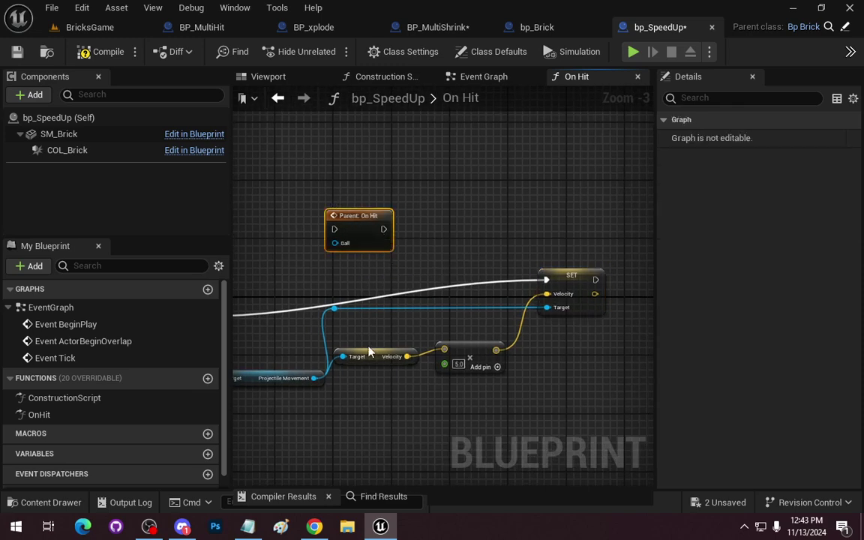
pyautogui.press('Delete')
pyautogui.moveTo(491, 224); pyautogui.dragTo(332, 267, button='right')
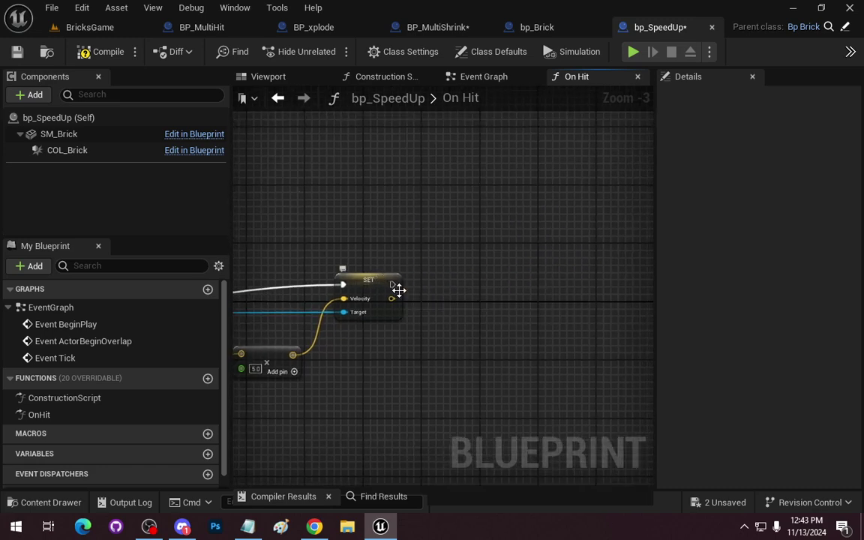
pyautogui.moveTo(395, 286); pyautogui.dragTo(581, 278)
pyautogui.write('o')
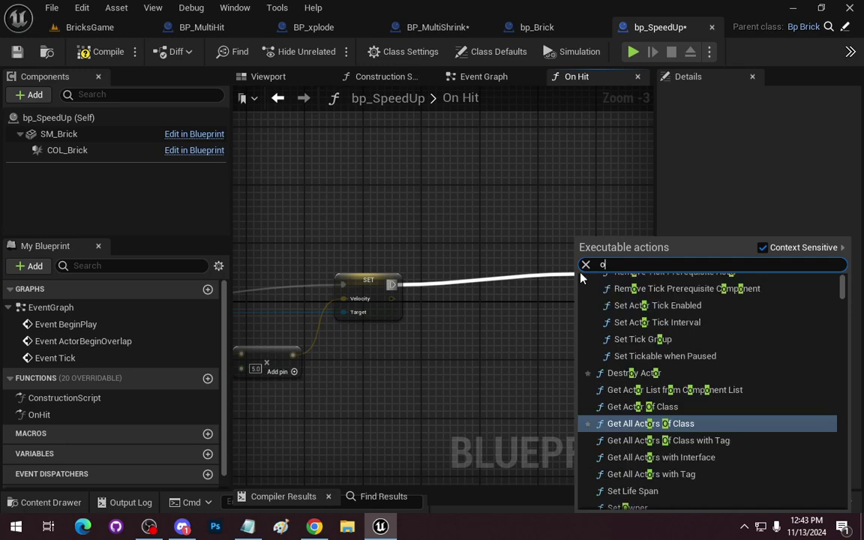
pyautogui.write('n po')
pyautogui.press('Return')
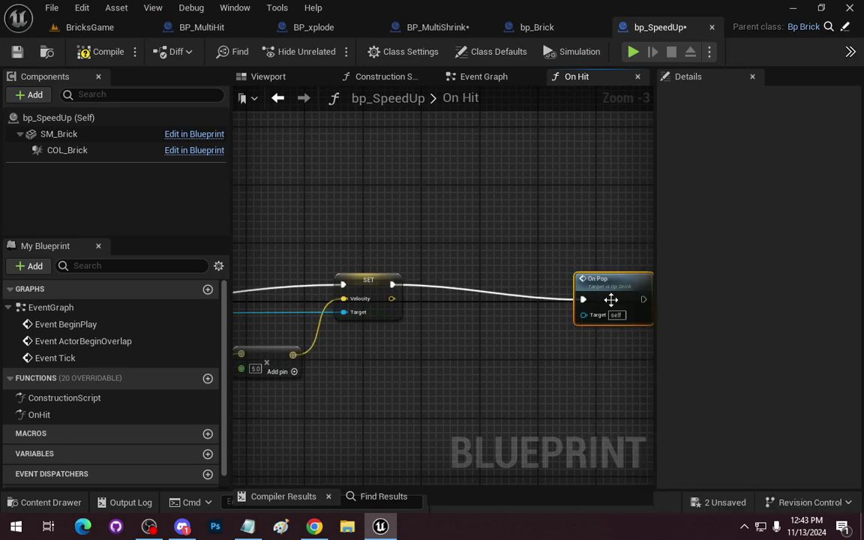
# Line up the On Hit and Projectile Movement nodes, then compile bp_SpeedUp.
pyautogui.moveTo(609, 288); pyautogui.dragTo(441, 240, button='right')
pyautogui.moveTo(322, 231); pyautogui.dragTo(613, 225, button='right')
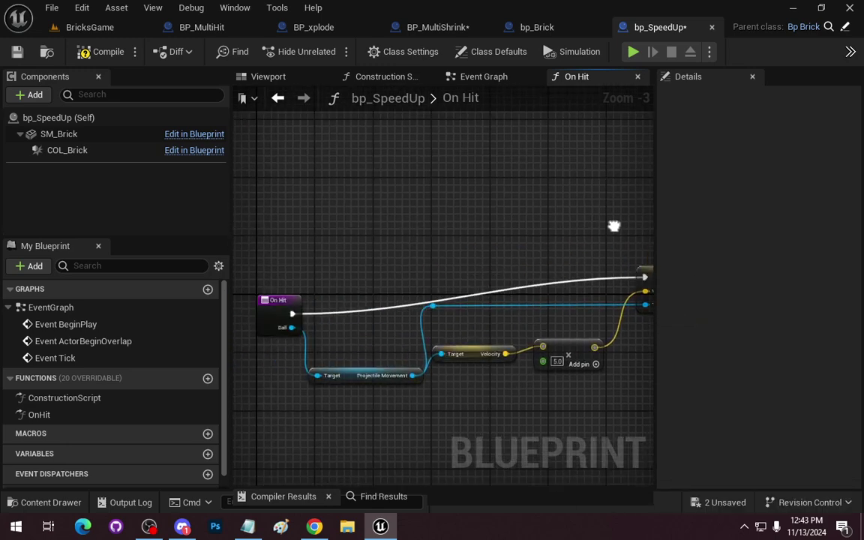
pyautogui.moveTo(261, 295); pyautogui.dragTo(268, 258)
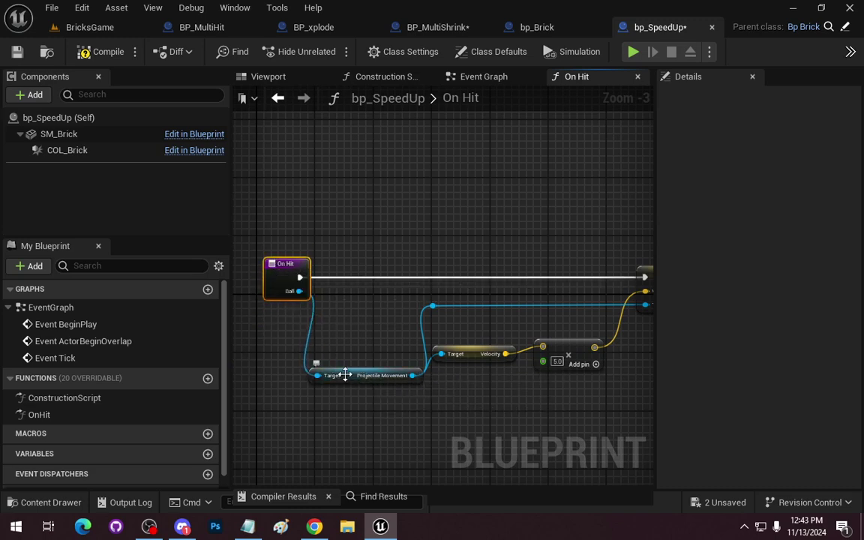
pyautogui.moveTo(344, 375); pyautogui.dragTo(341, 316)
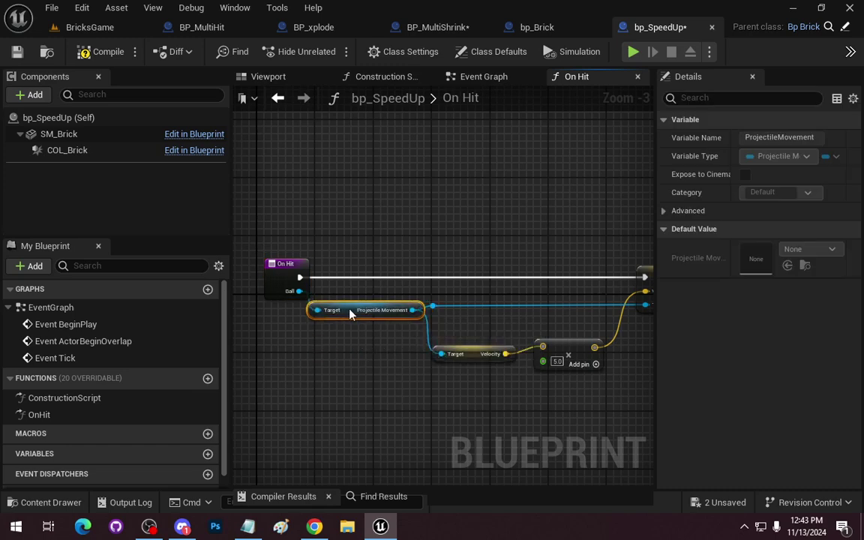
pyautogui.moveTo(342, 316); pyautogui.dragTo(255, 315, button='right')
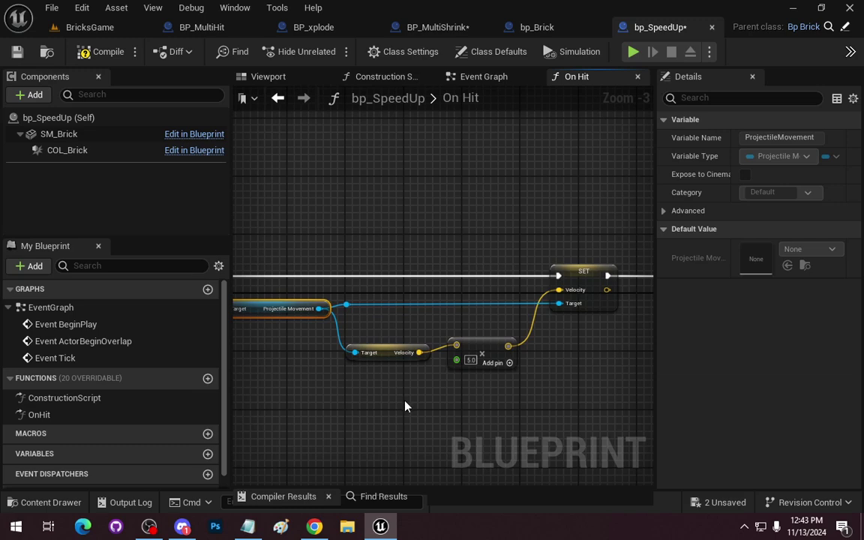
pyautogui.moveTo(406, 407); pyautogui.dragTo(427, 400, button='right')
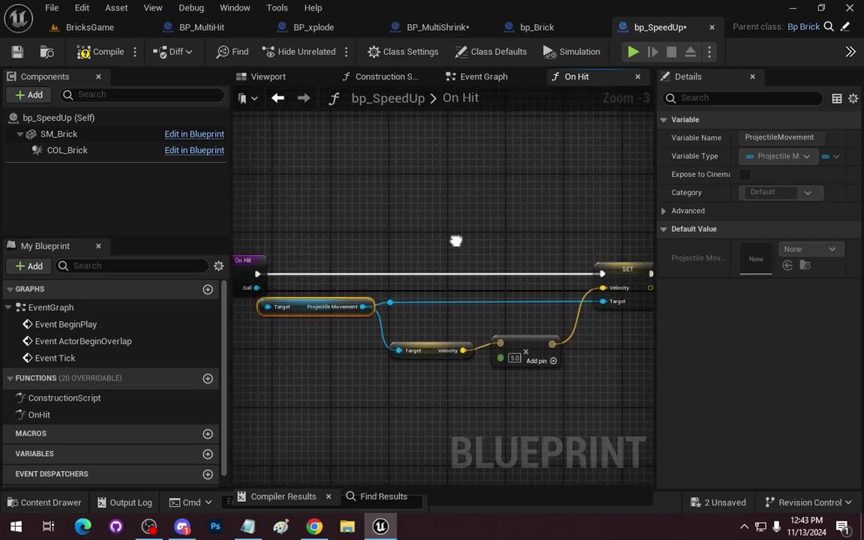
pyautogui.moveTo(599, 356); pyautogui.dragTo(394, 256, button='right')
pyautogui.moveTo(296, 259); pyautogui.dragTo(284, 256)
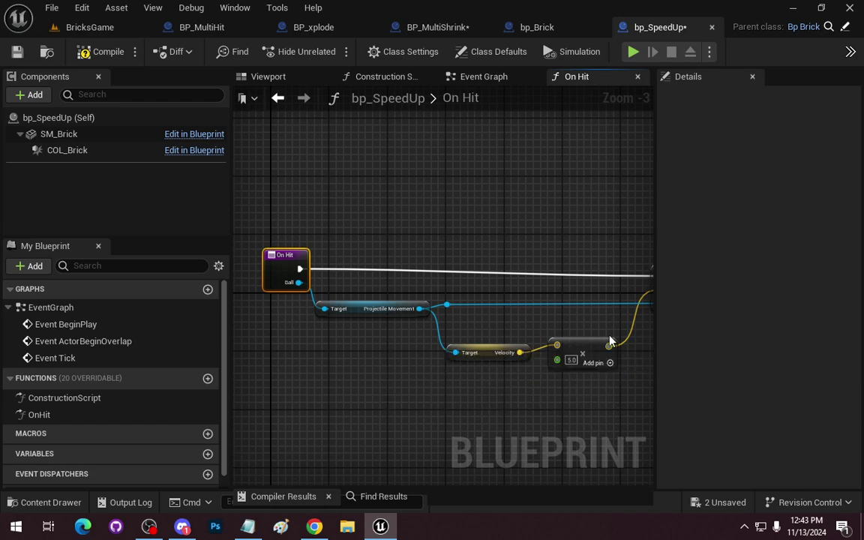
pyautogui.moveTo(605, 324); pyautogui.dragTo(433, 331, button='right')
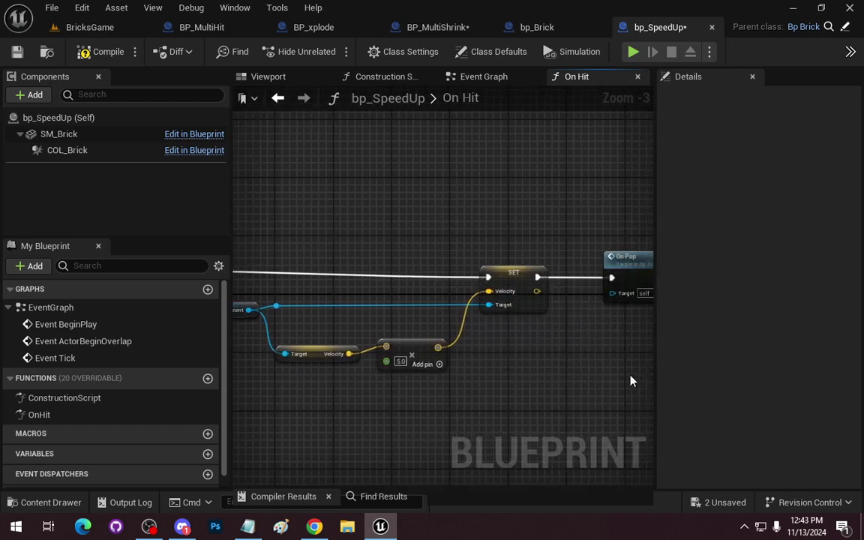
pyautogui.click(109, 52)
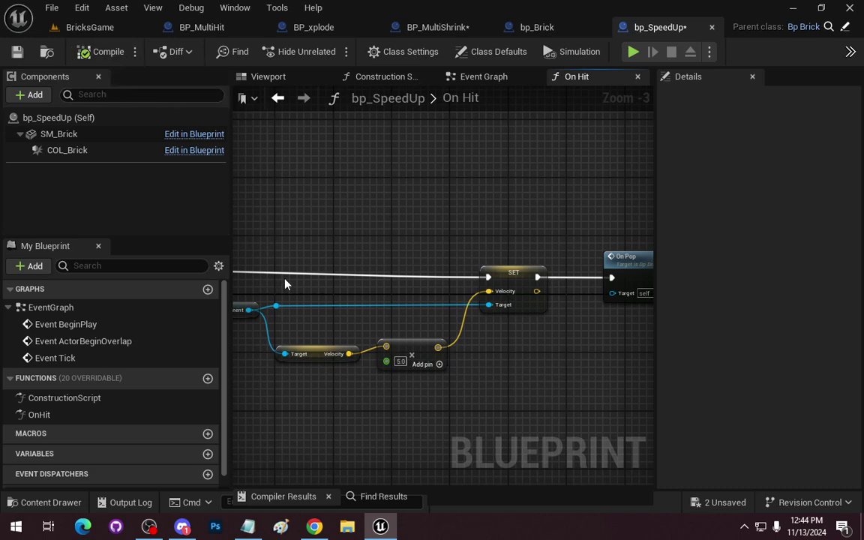
# Return to the BricksGame level and clear the bp_SpeedUp asset selection.
pyautogui.click(90, 27)
pyautogui.click(45, 502)
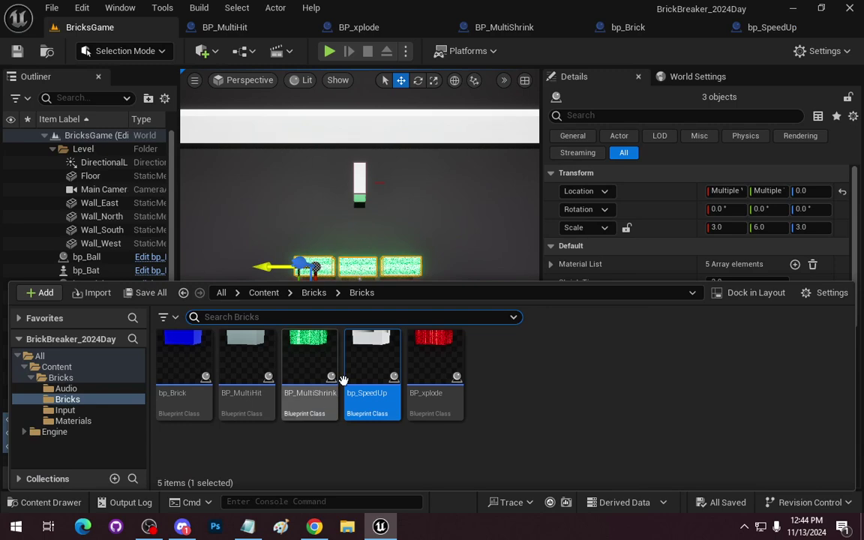
pyautogui.click(496, 353)
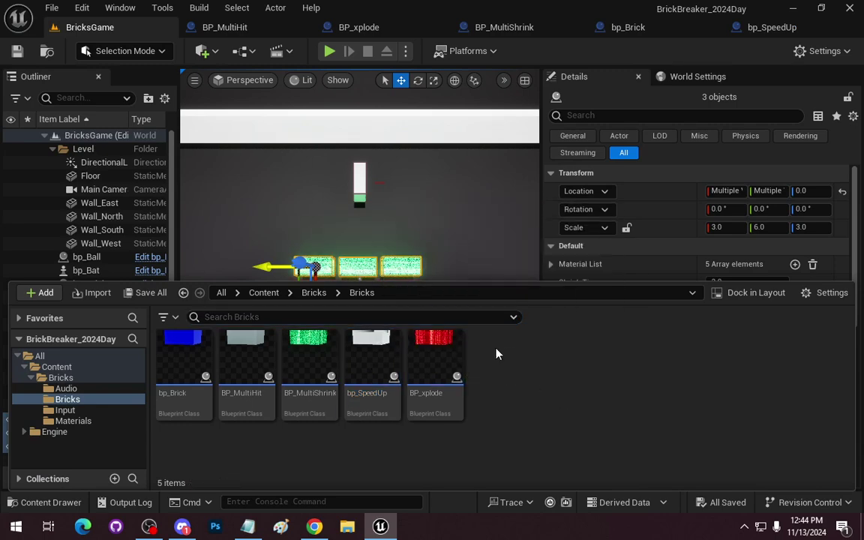
pyautogui.click(435, 188)
# Delete the three middle blue bricks in the second row.
pyautogui.click(358, 267)
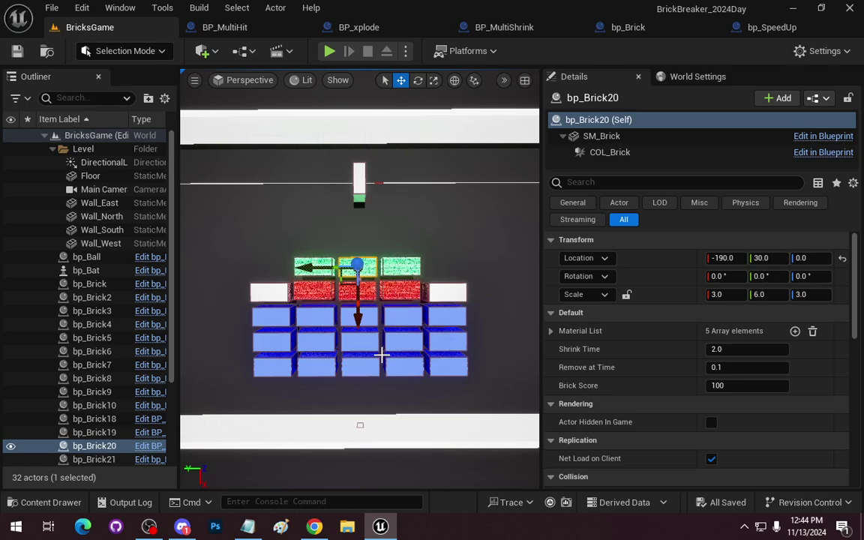
pyautogui.click(319, 325)
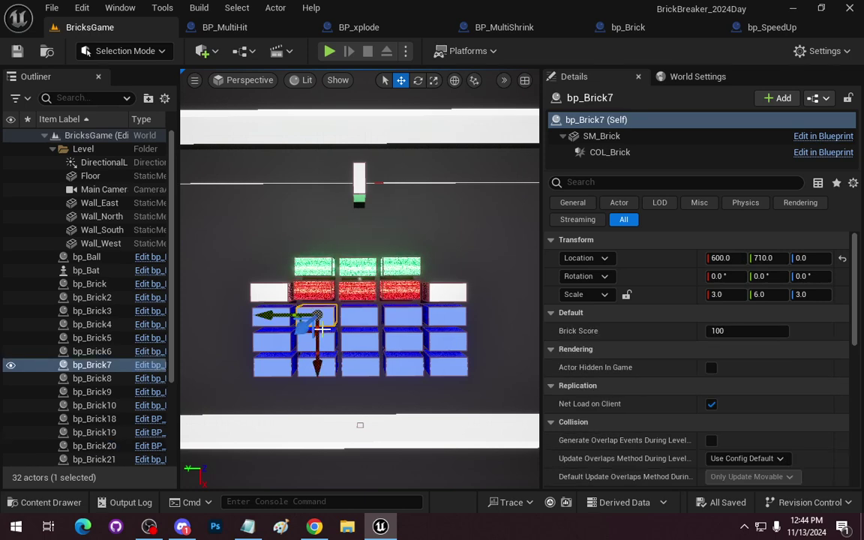
pyautogui.press('Delete')
pyautogui.click(395, 315)
pyautogui.press('Delete')
pyautogui.click(359, 319)
pyautogui.press('Delete')
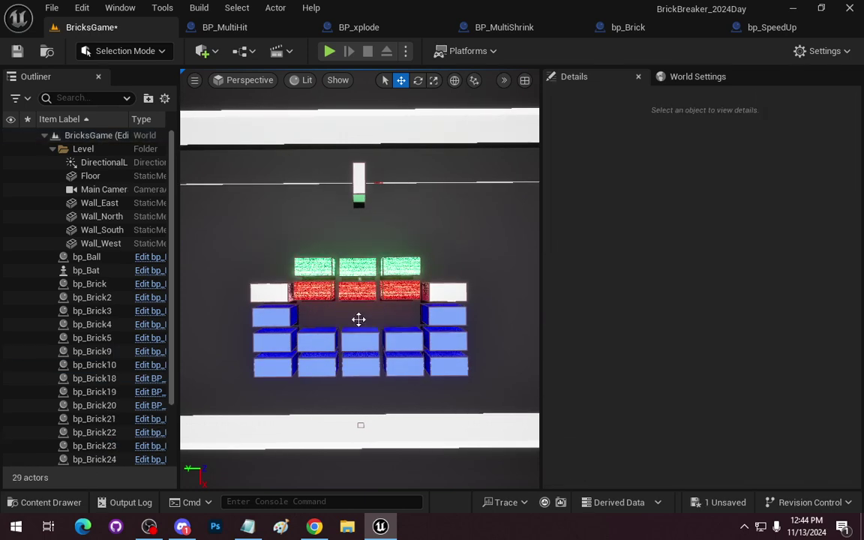
# Move the three green bricks down into the gap left by the blue ones.
pyautogui.click(304, 264)
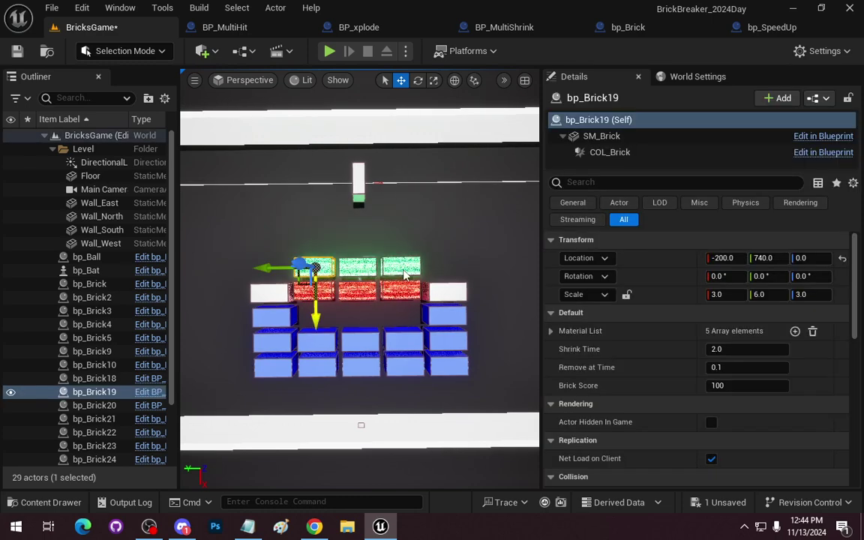
pyautogui.keyDown('ctrl'); pyautogui.click(400, 269); pyautogui.keyUp('ctrl')
pyautogui.keyDown('ctrl'); pyautogui.click(348, 266); pyautogui.keyUp('ctrl')
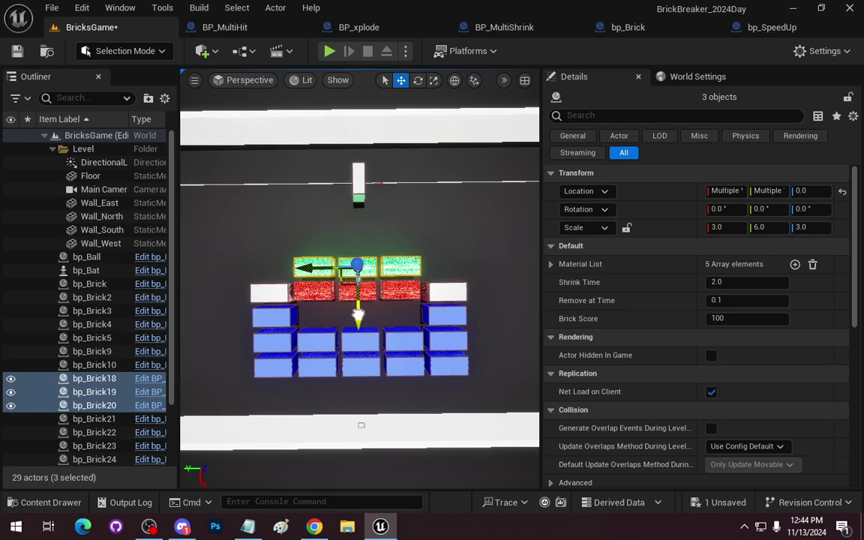
pyautogui.moveTo(358, 316); pyautogui.dragTo(353, 364)
# Duplicate the middle green brick above the red row and select bp_SpeedUp in the browser.
pyautogui.click(366, 314)
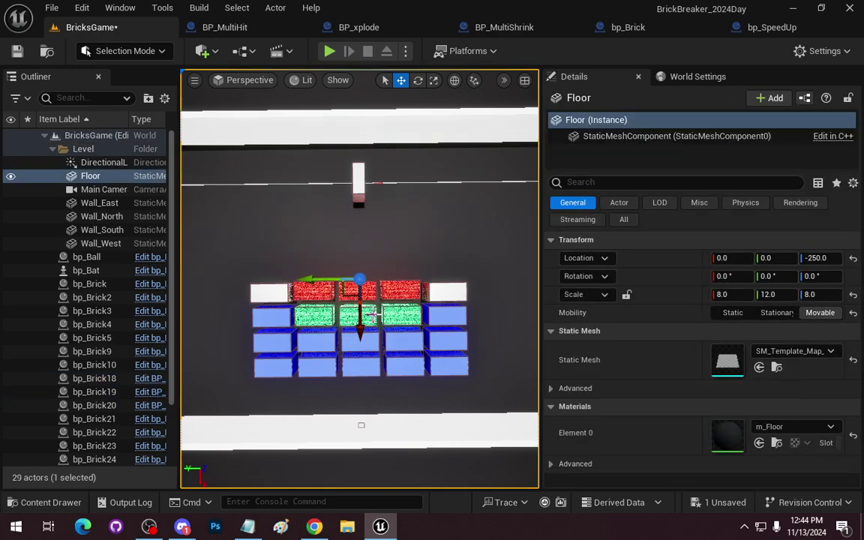
pyautogui.click(364, 322)
pyautogui.hotkey('ctrl', 'd')
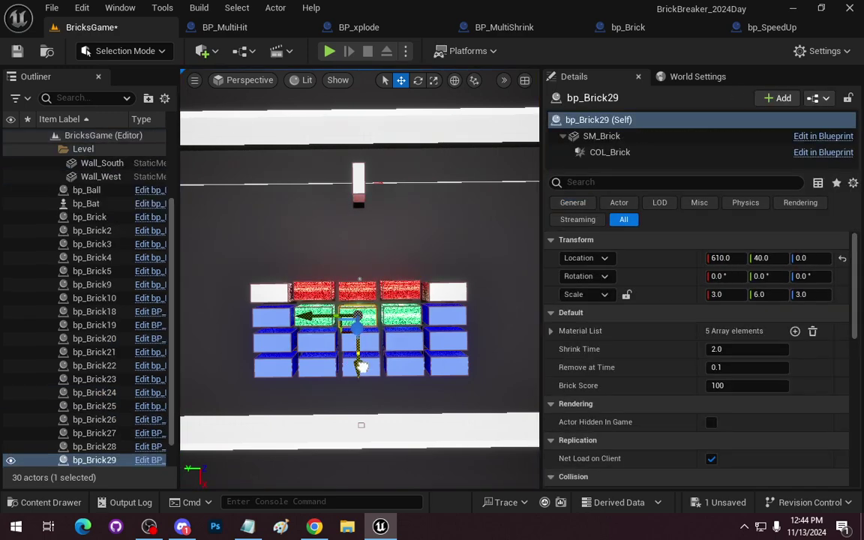
pyautogui.moveTo(361, 367); pyautogui.dragTo(357, 267)
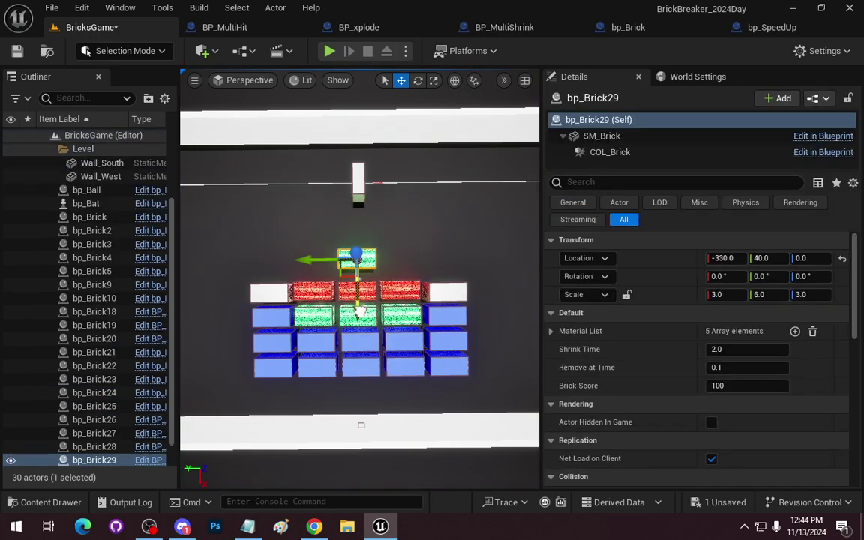
pyautogui.click(41, 503)
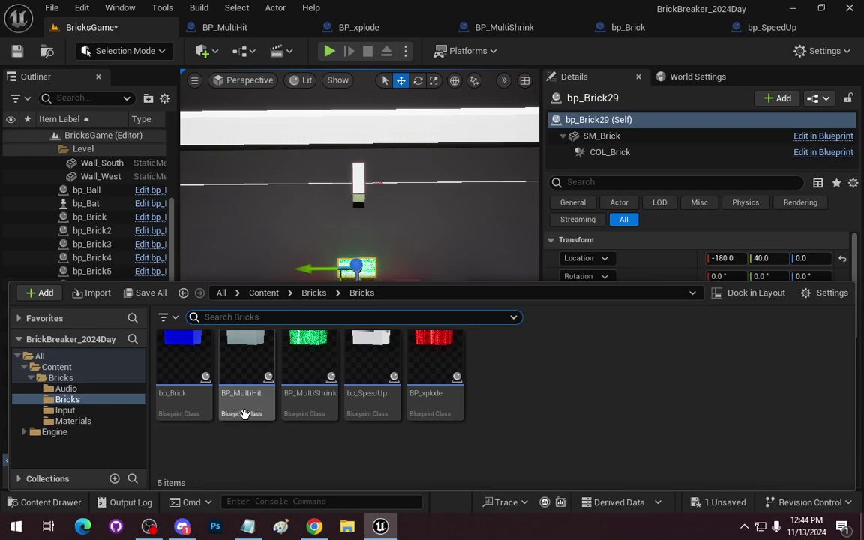
pyautogui.click(372, 387)
pyautogui.click(419, 258)
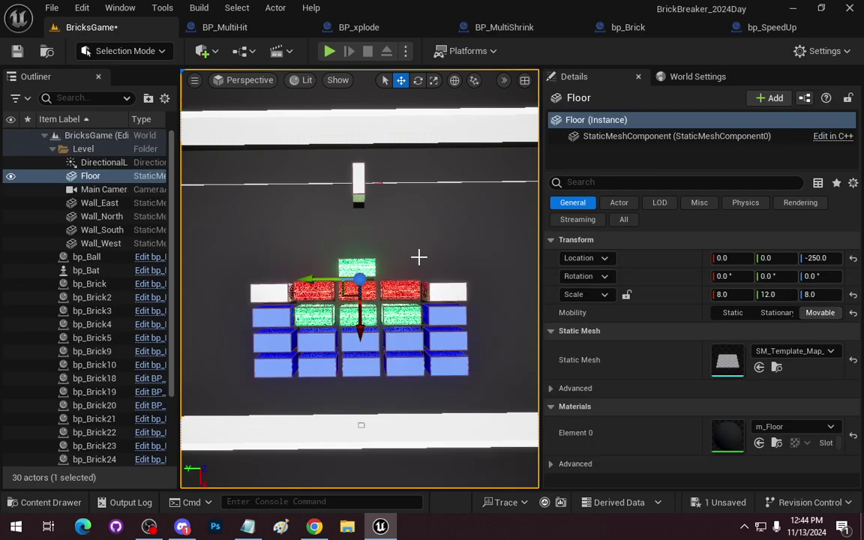
# Replace the copied brick with bp_SpeedUp and set its scale to 3, 6, 3.
pyautogui.rightClick(358, 267)
pyautogui.moveTo(450, 218)
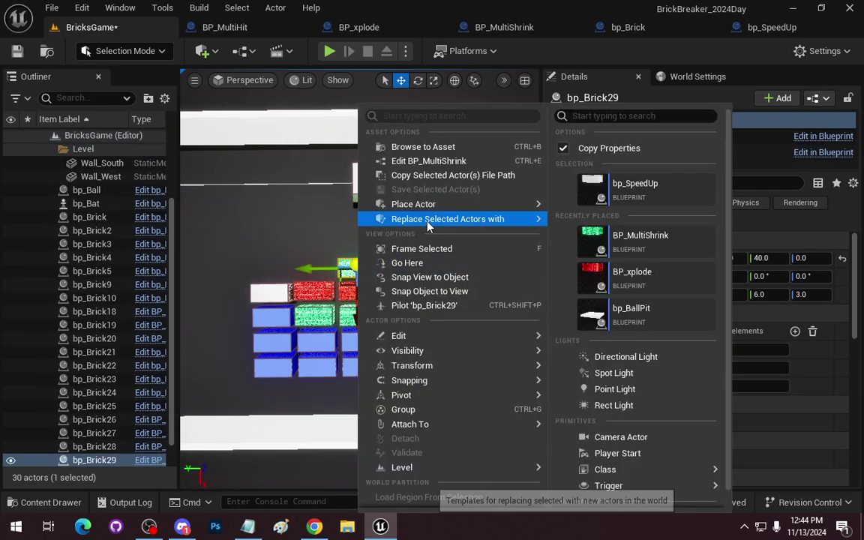
pyautogui.click(604, 193)
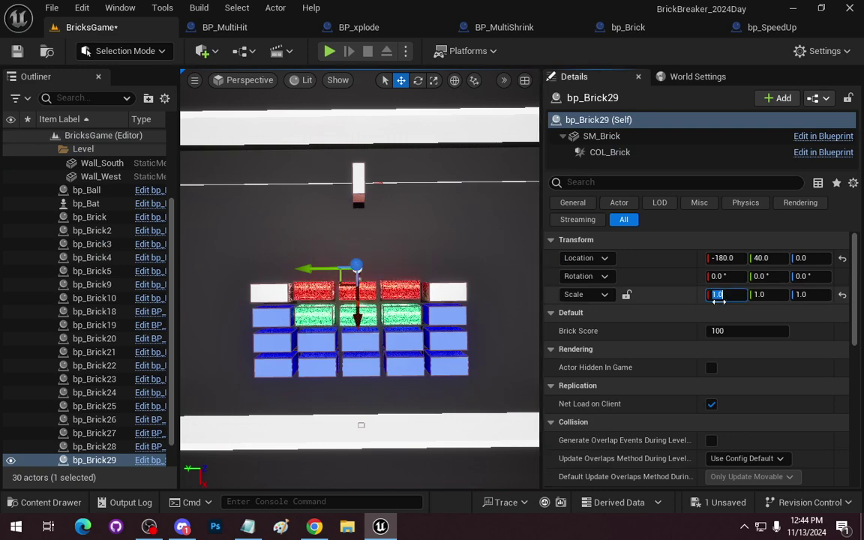
pyautogui.press('Tab')
pyautogui.write('6')
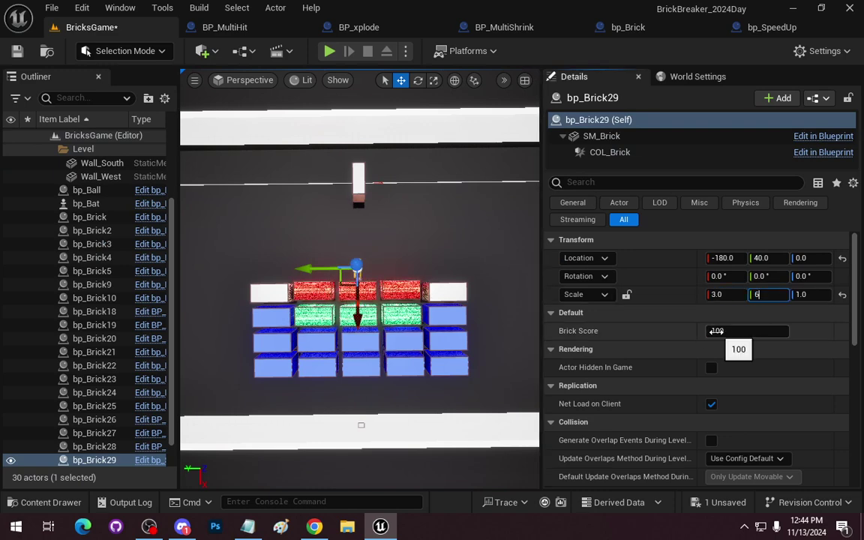
pyautogui.press('Tab')
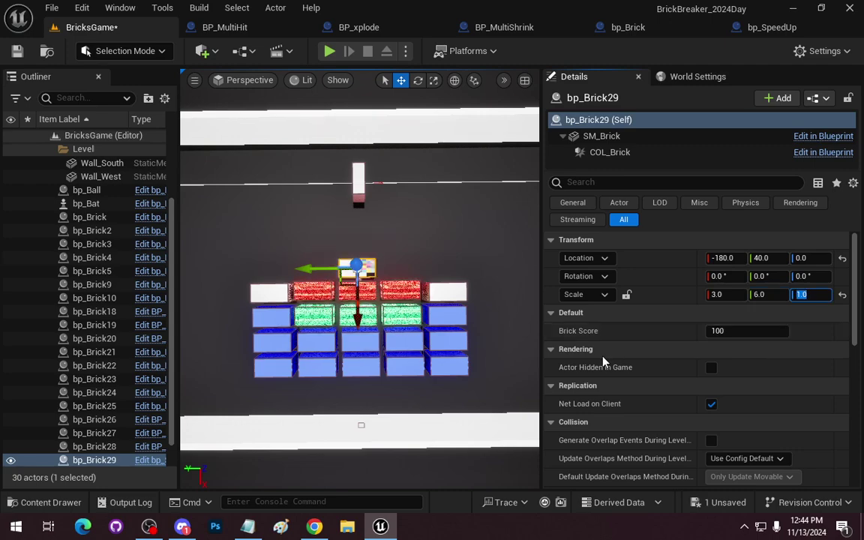
pyautogui.write('3')
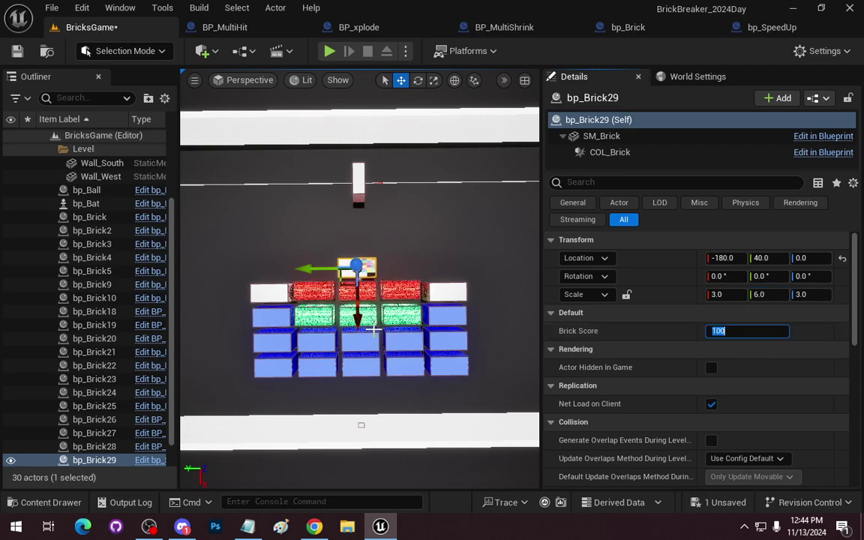
pyautogui.press('Return')
# Play-test the level with the new speed-up brick, then stop.
pyautogui.scroll(-10, 360, 285)
pyautogui.moveTo(360, 285); pyautogui.dragTo(352, 226, button='right')
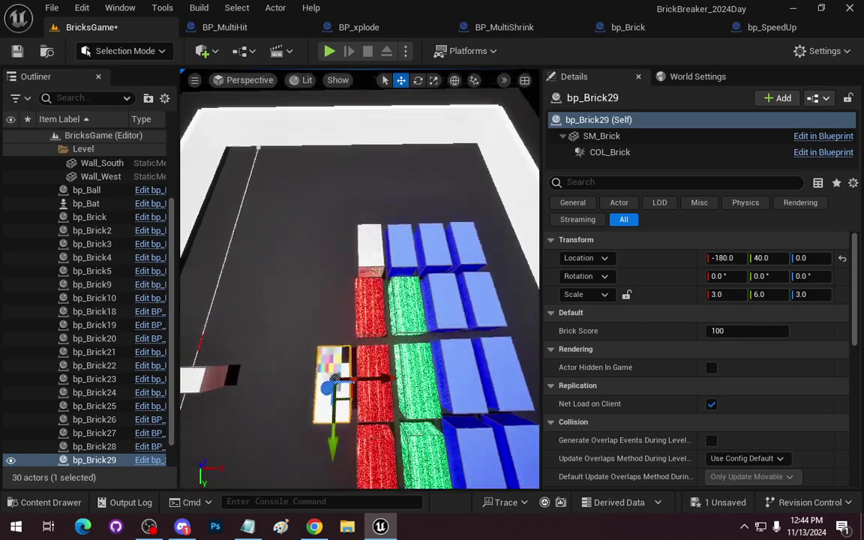
pyautogui.scroll(-5, 409, 250)
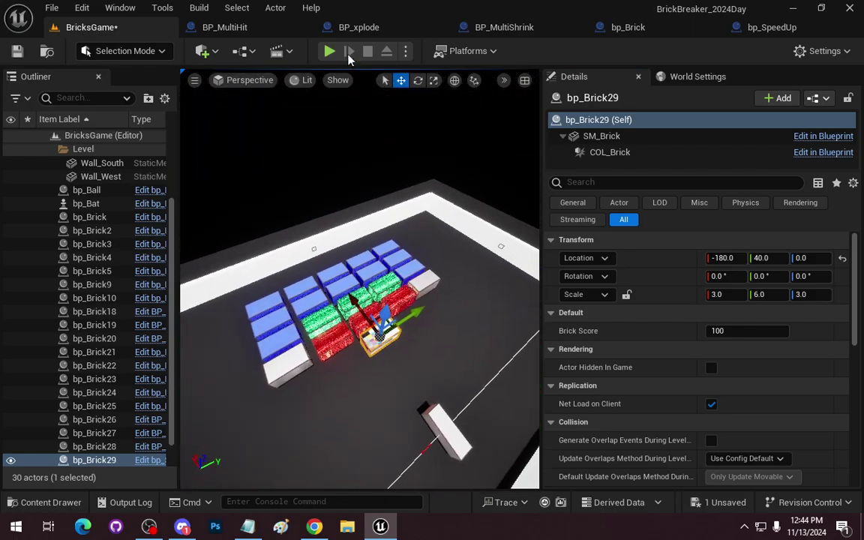
pyautogui.hotkey('alt', 'p')
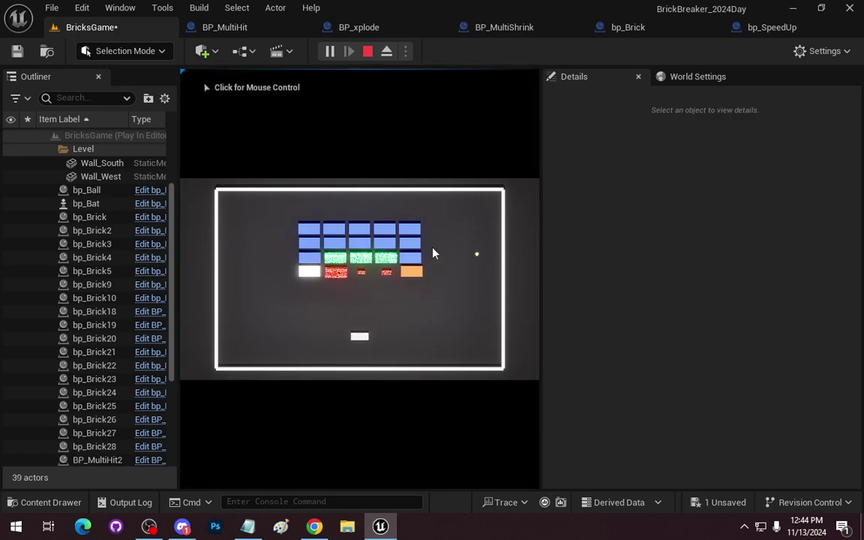
pyautogui.click(368, 51)
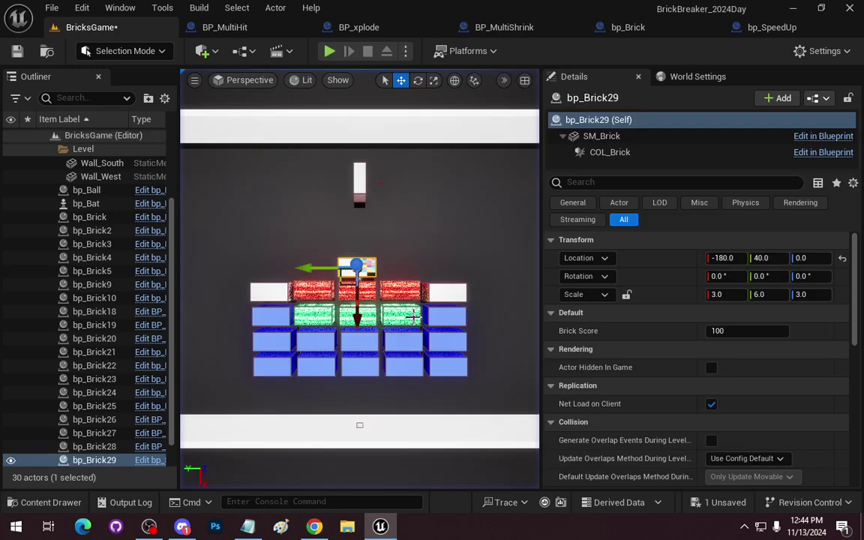
# Move the speed-up brick beside the grid to -180, -2190, 0 and play-test again.
pyautogui.moveTo(348, 278); pyautogui.dragTo(442, 294)
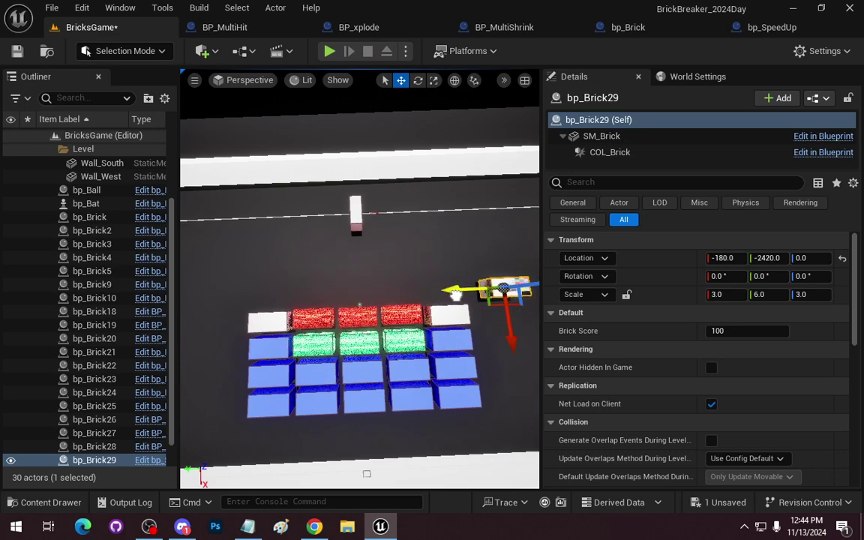
pyautogui.click(330, 51)
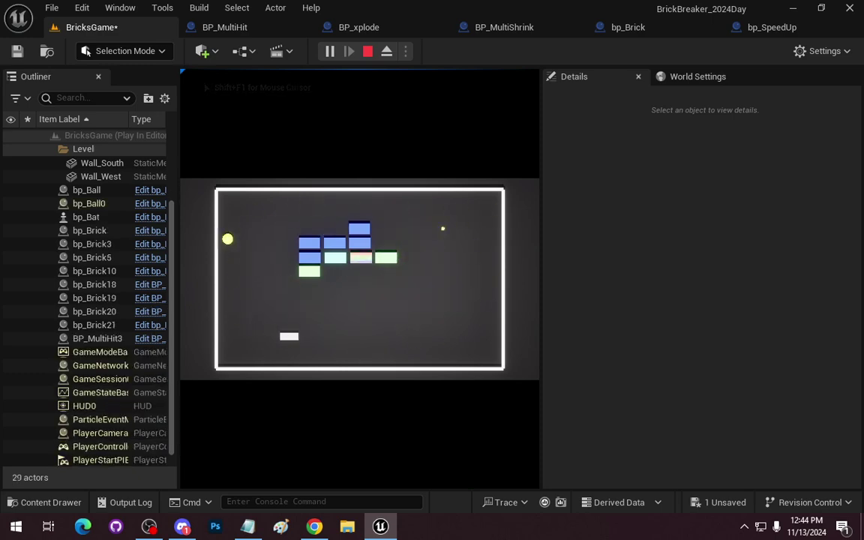
pyautogui.press('Escape')
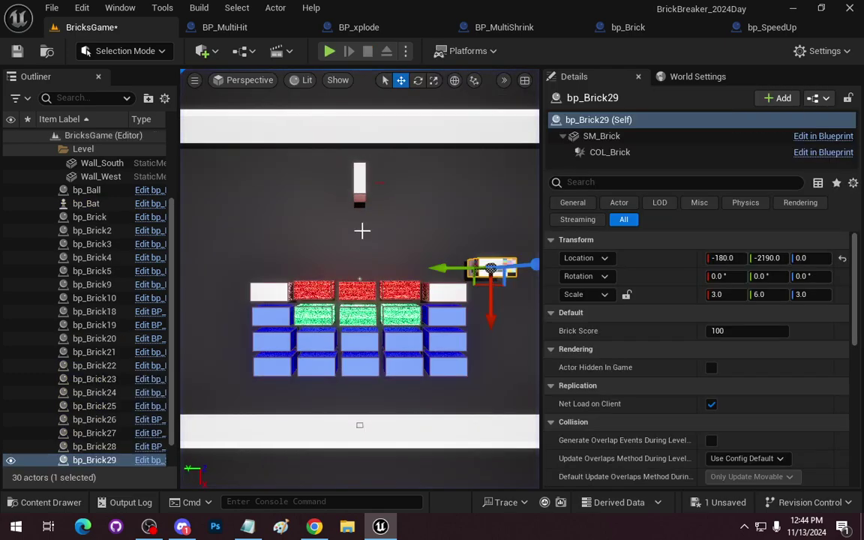
pyautogui.moveTo(454, 260); pyautogui.dragTo(456, 182, button='right')
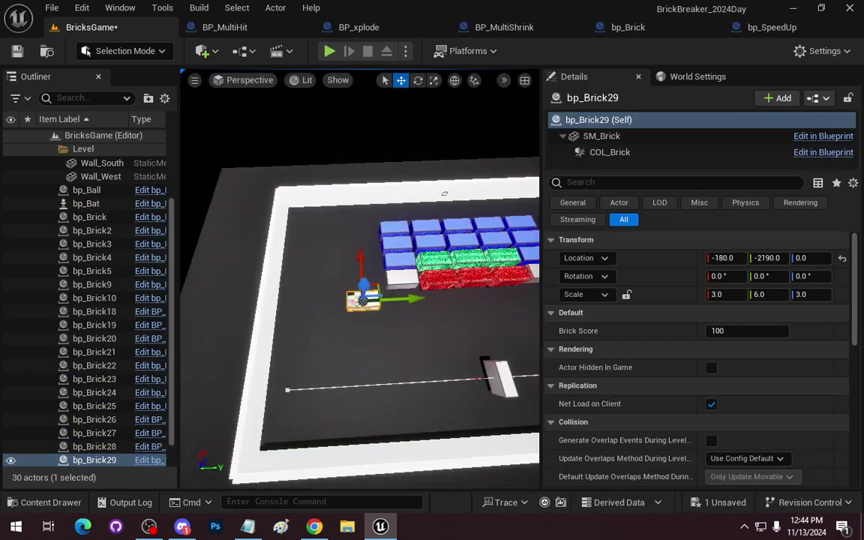
pyautogui.moveTo(338, 242); pyautogui.dragTo(338, 241, button='right')
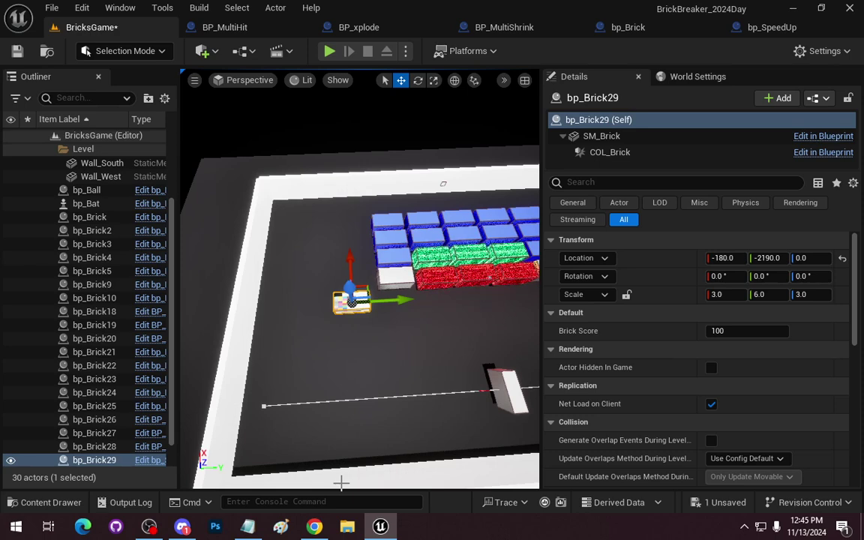
pyautogui.moveTo(263, 256); pyautogui.dragTo(263, 256, button='right')
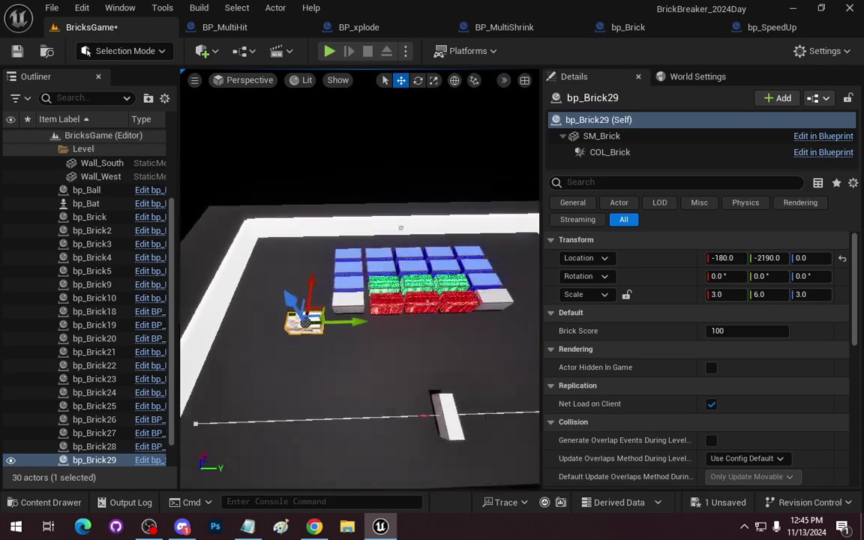
# Create a child Blueprint of bp_Brick in the Bricks folder named bp_KillBallBrick.
pyautogui.click(55, 508)
pyautogui.click(388, 465)
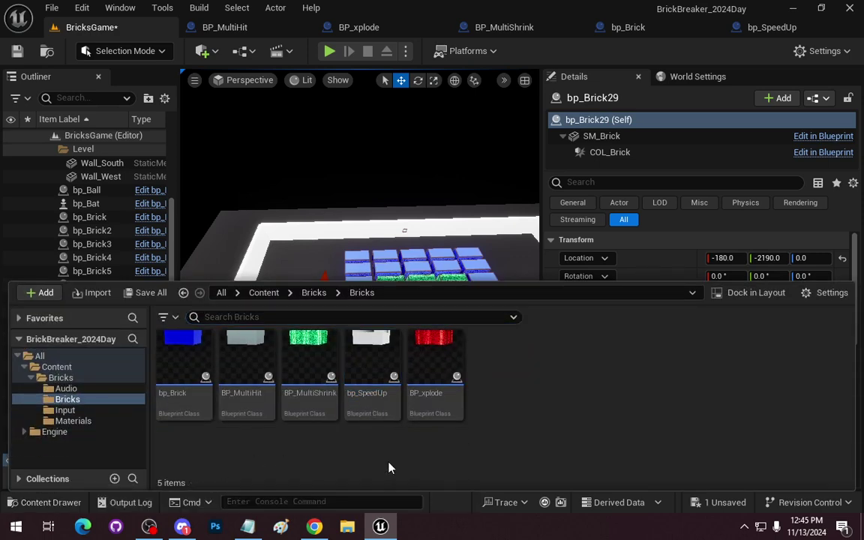
pyautogui.click(70, 498)
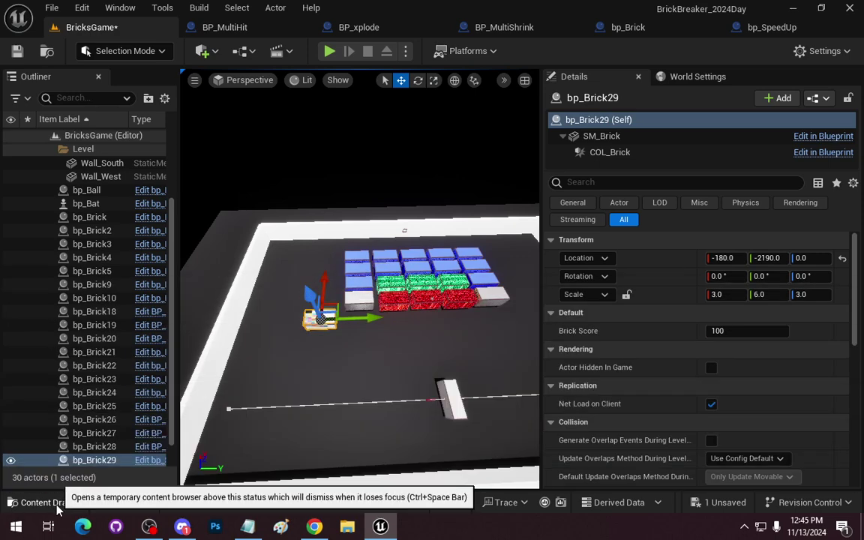
pyautogui.click(57, 502)
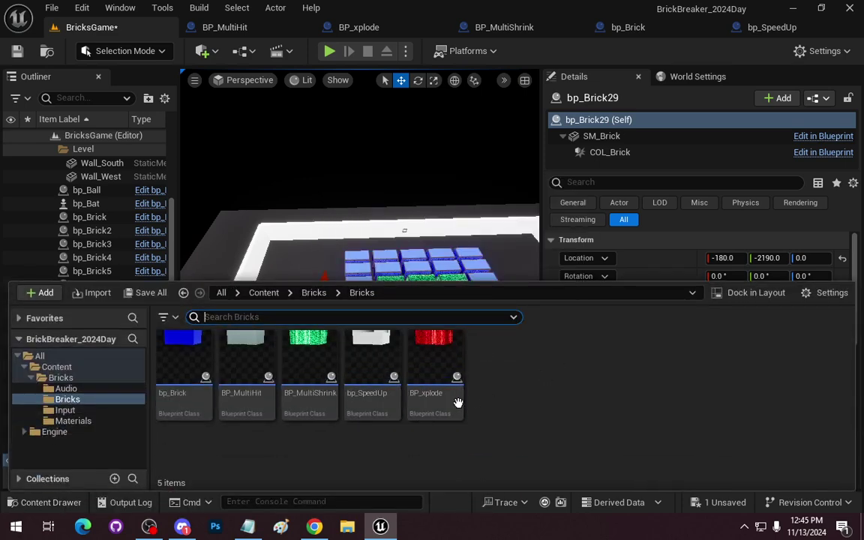
pyautogui.click(177, 361)
pyautogui.rightClick(178, 360)
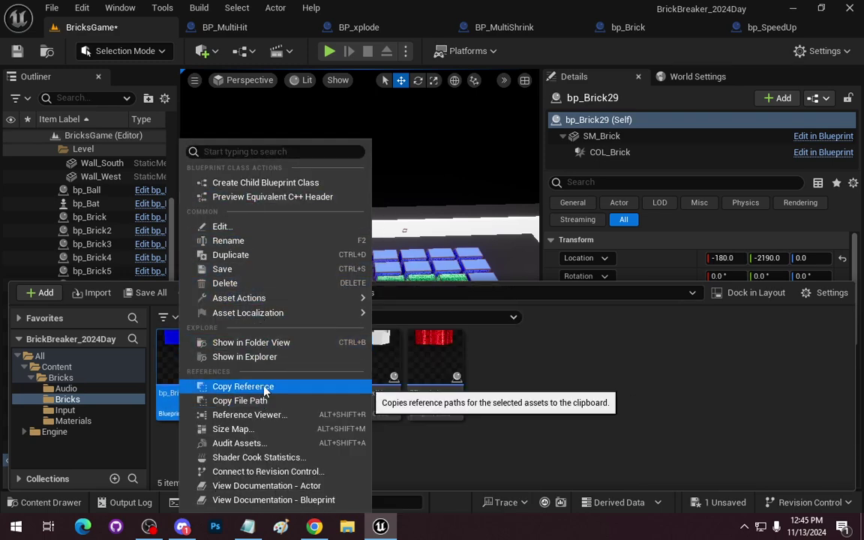
pyautogui.click(274, 183)
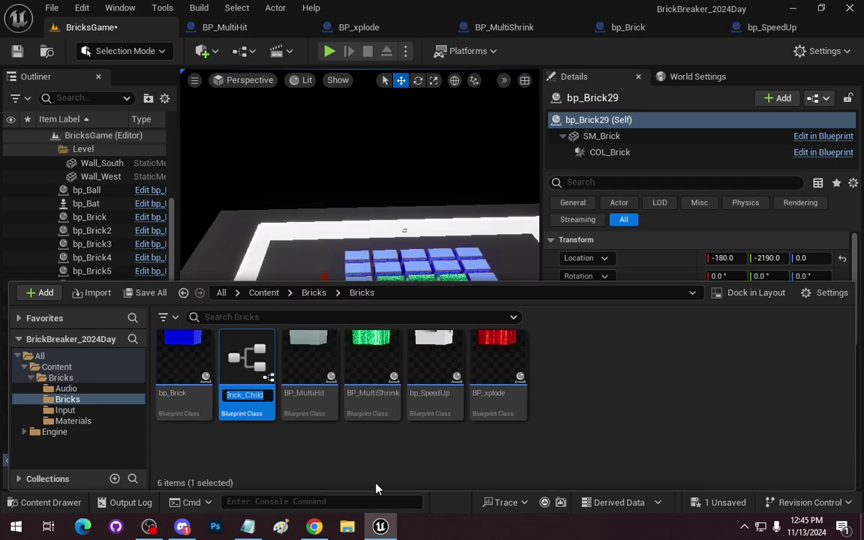
pyautogui.write('bp_K')
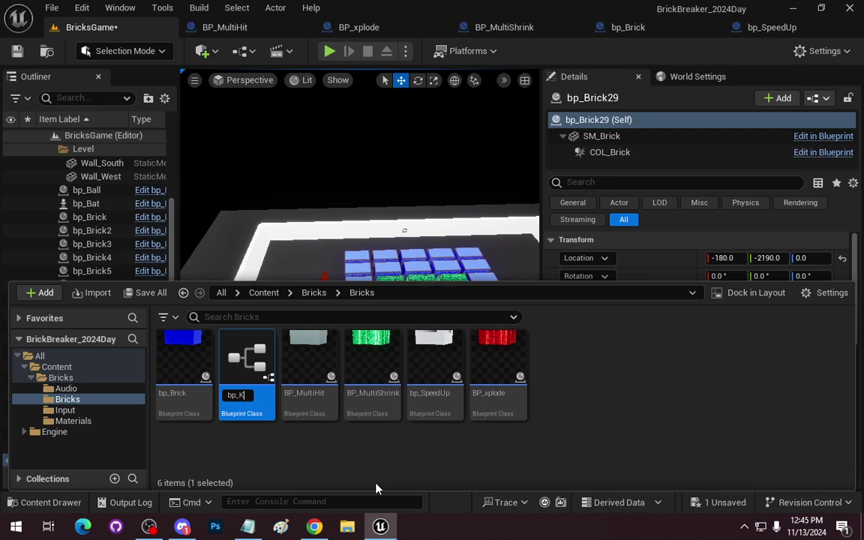
pyautogui.write('illBallBrick')
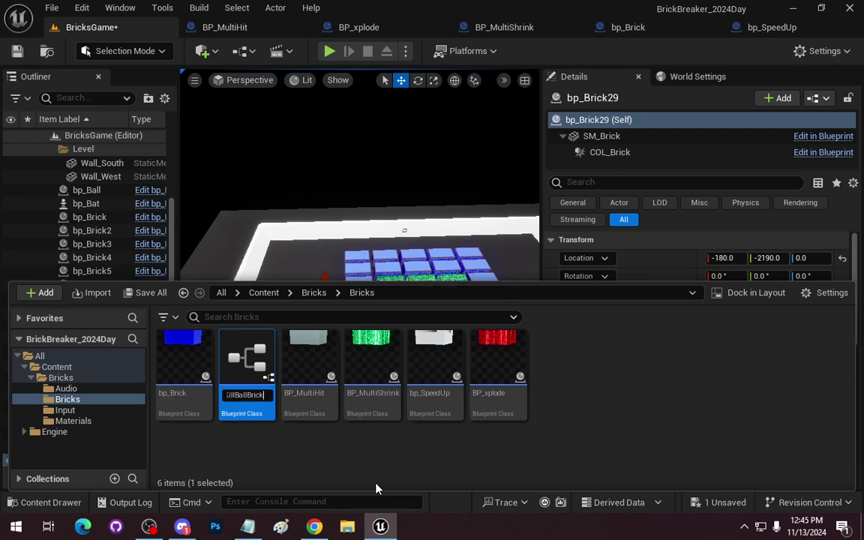
pyautogui.press('Return')
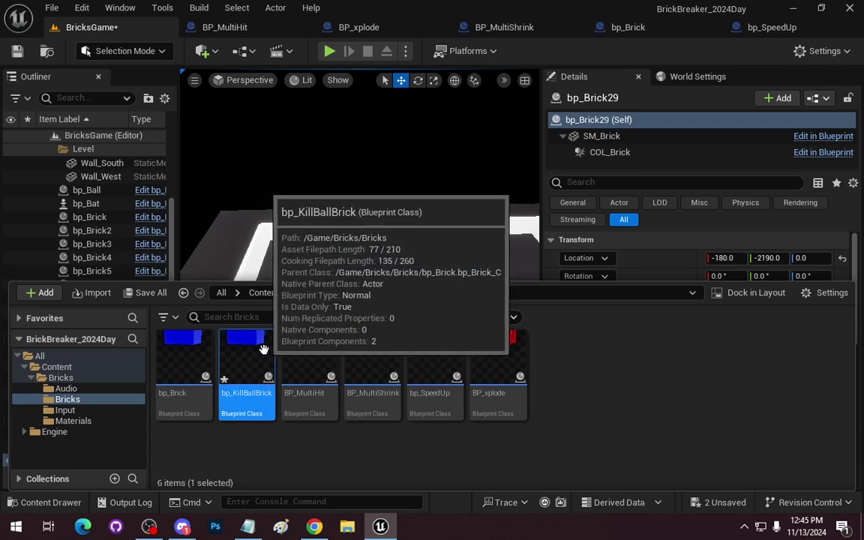
# Open bp_KillBallBrick, select its brick mesh, and try the M_ColorDifferenceKey material on it.
pyautogui.doubleClick(254, 345)
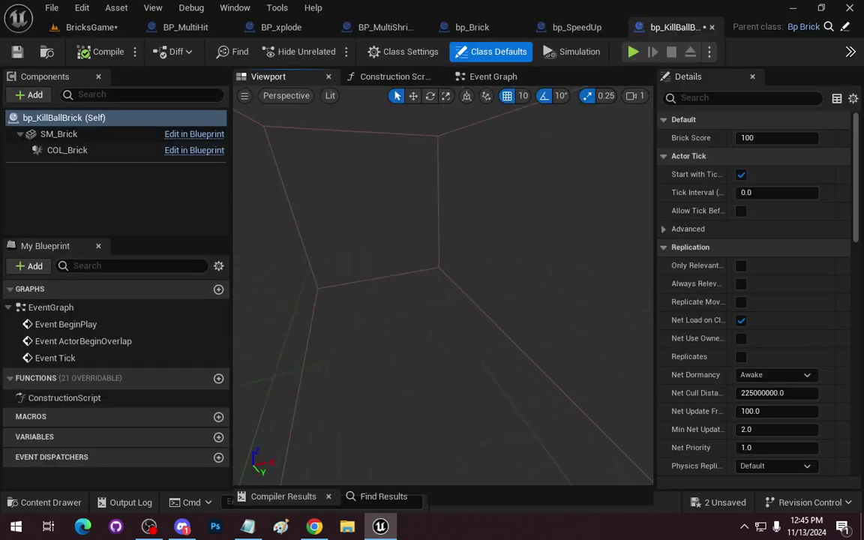
pyautogui.click(456, 239)
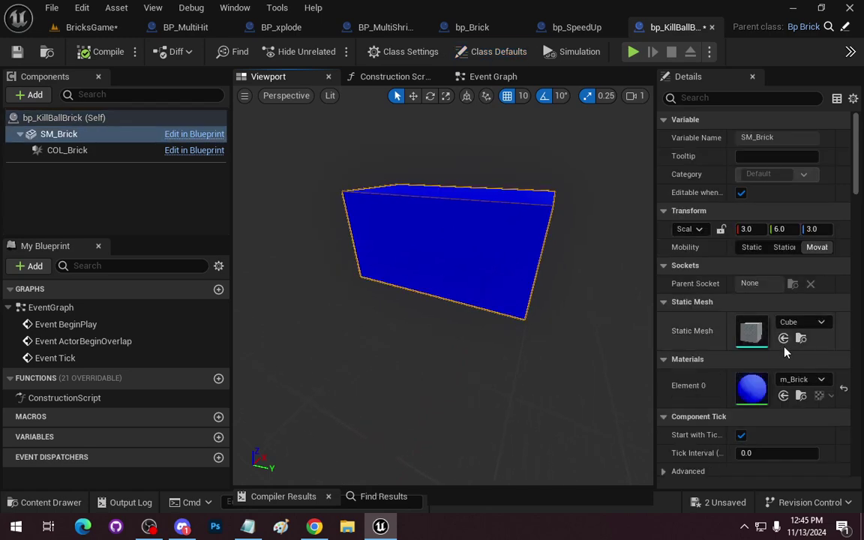
pyautogui.click(820, 380)
pyautogui.scroll(-2, 773, 296)
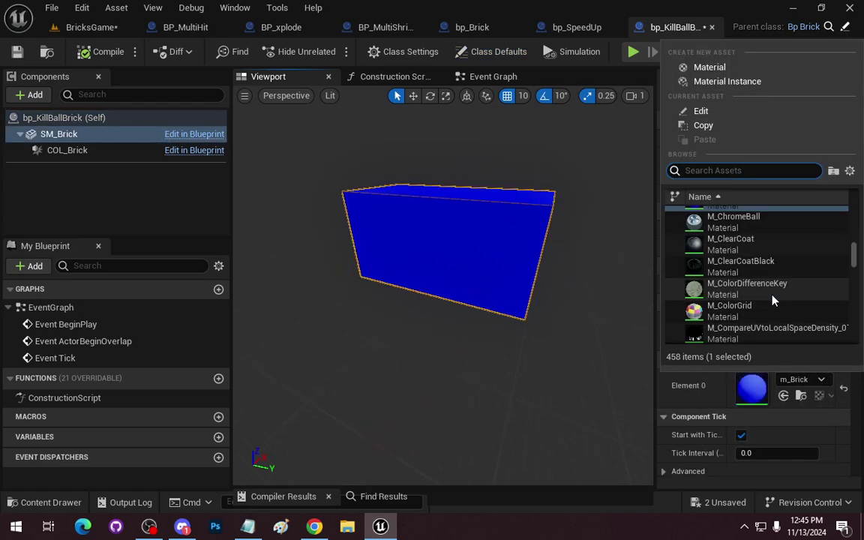
pyautogui.click(760, 293)
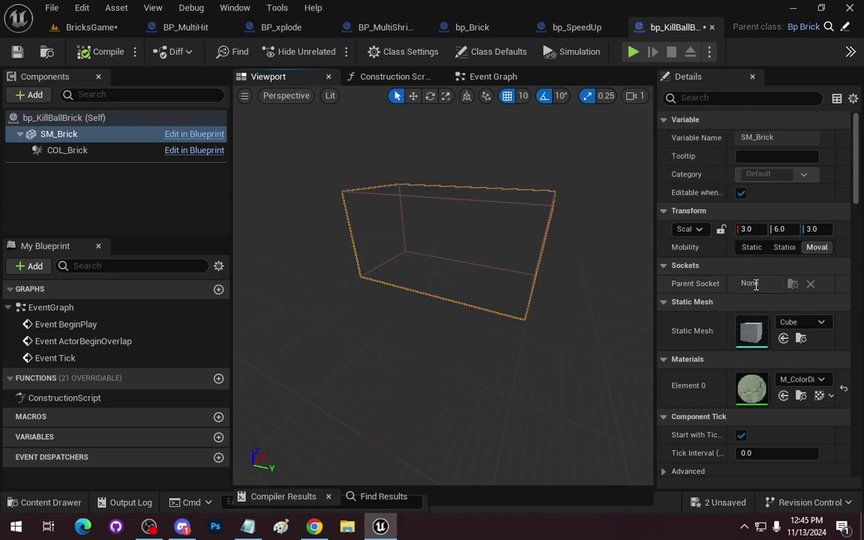
pyautogui.moveTo(491, 362); pyautogui.dragTo(450, 352)
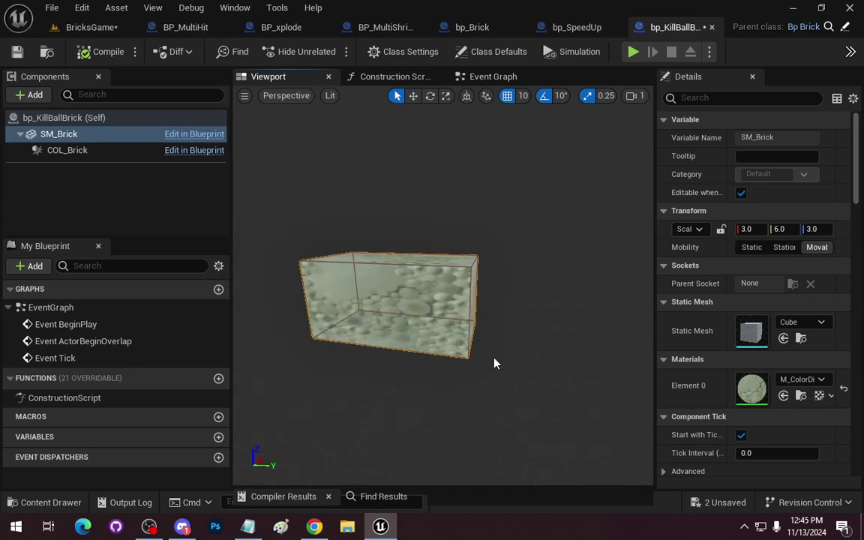
# Switch the brick's Element 0 material to M_EngineLogo and frame the brick in the preview.
pyautogui.click(803, 380)
pyautogui.scroll(-3, 765, 304)
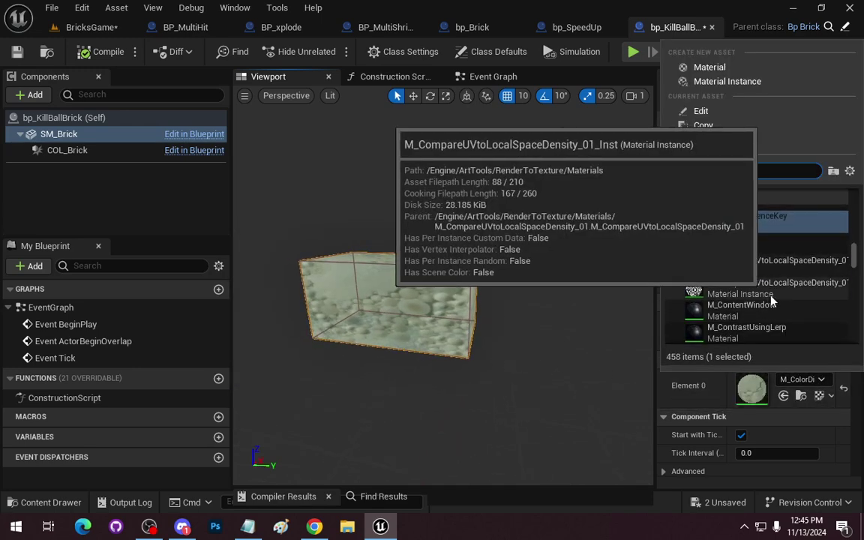
pyautogui.scroll(-5, 772, 299)
pyautogui.scroll(-2, 795, 301)
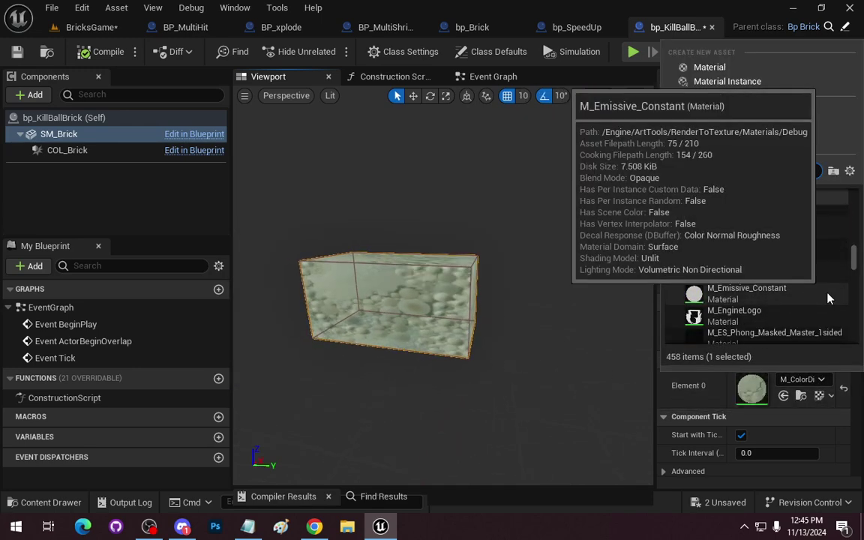
pyautogui.scroll(-1, 829, 299)
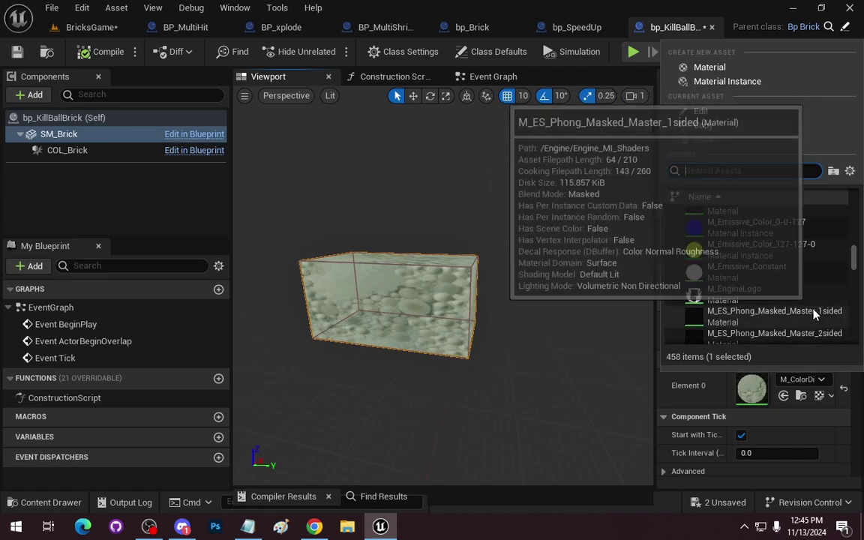
pyautogui.click(780, 292)
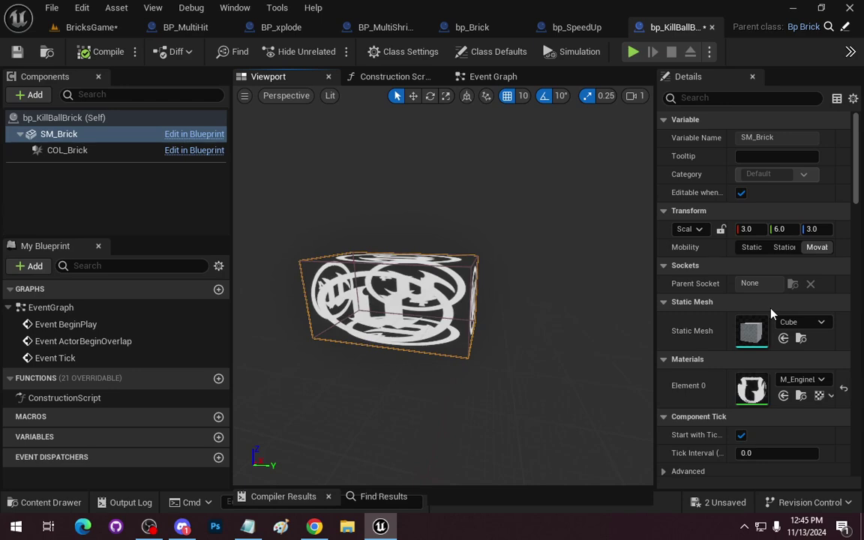
pyautogui.moveTo(517, 351)
pyautogui.mouseDown()
pyautogui.moveTo(480, 352)
pyautogui.moveTo(523, 318)
pyautogui.mouseUp()
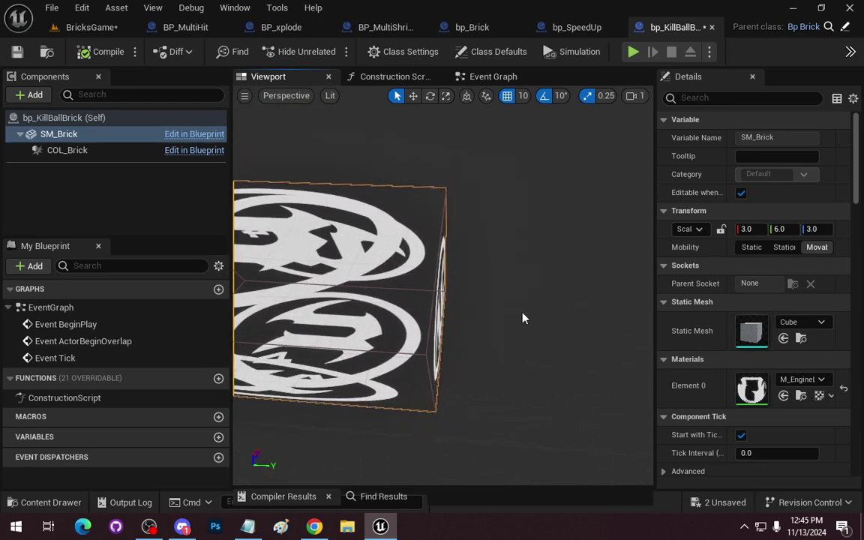
pyautogui.moveTo(571, 345)
pyautogui.mouseDown()
pyautogui.moveTo(526, 353)
pyautogui.moveTo(518, 330)
pyautogui.moveTo(525, 352)
pyautogui.moveTo(518, 338)
pyautogui.mouseUp()
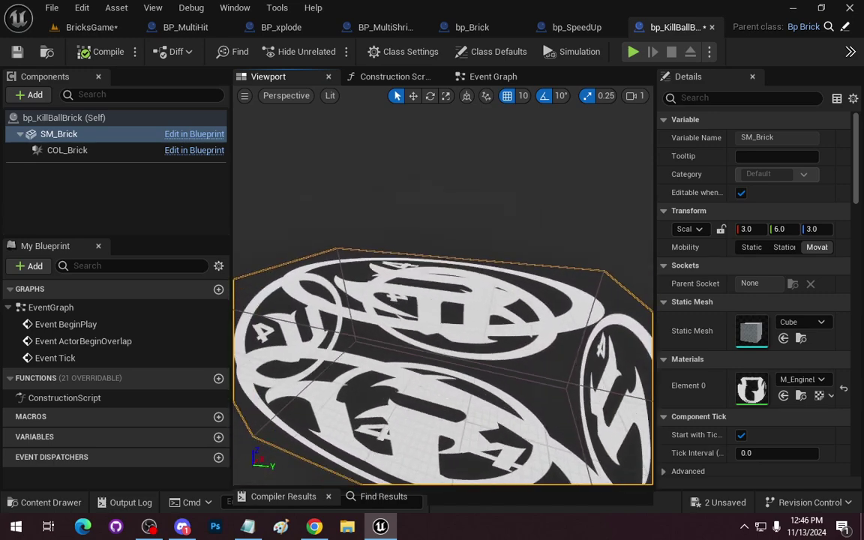
pyautogui.moveTo(518, 338); pyautogui.dragTo(347, 223)
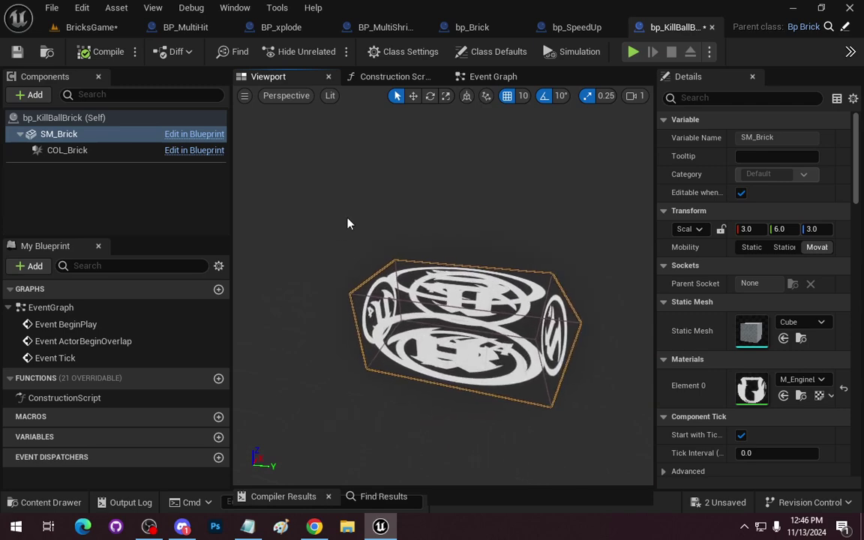
# Override the On Hit function and add a Destroy Actor node from the Ball pin.
pyautogui.click(197, 381)
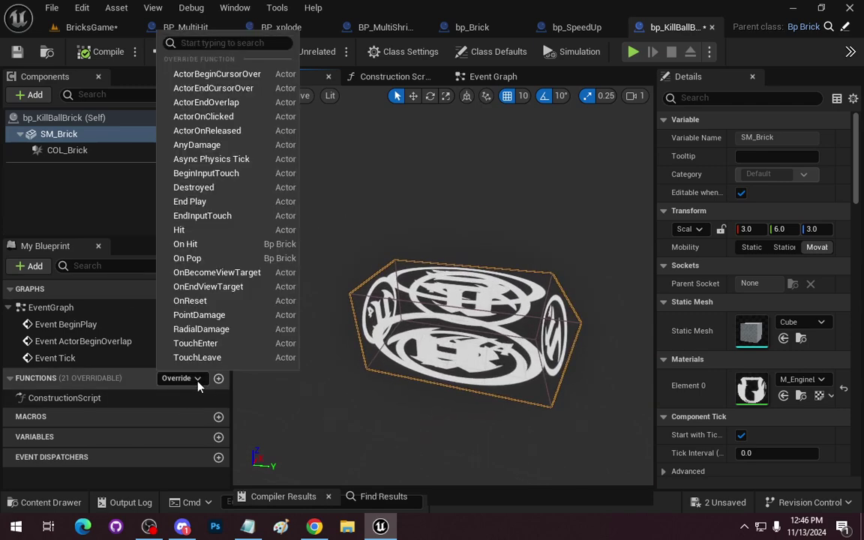
pyautogui.click(210, 251)
pyautogui.moveTo(457, 275); pyautogui.dragTo(606, 275)
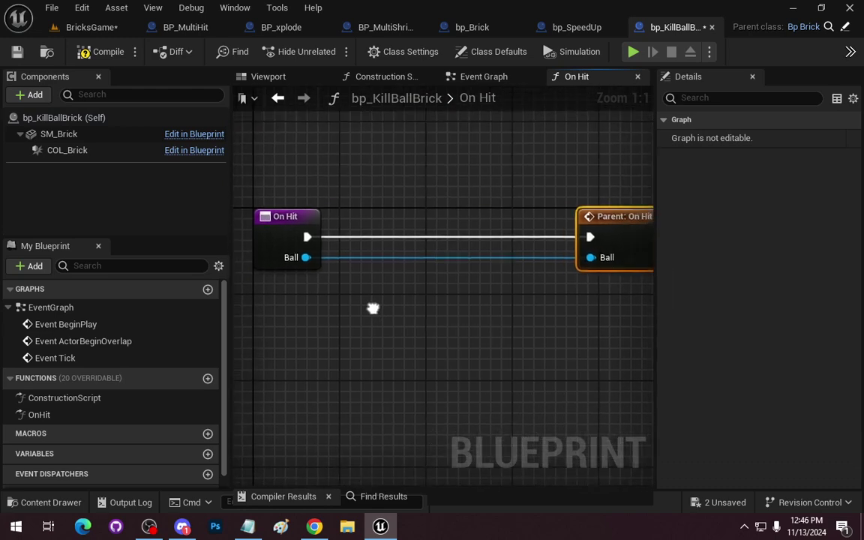
pyautogui.moveTo(290, 255); pyautogui.dragTo(383, 331)
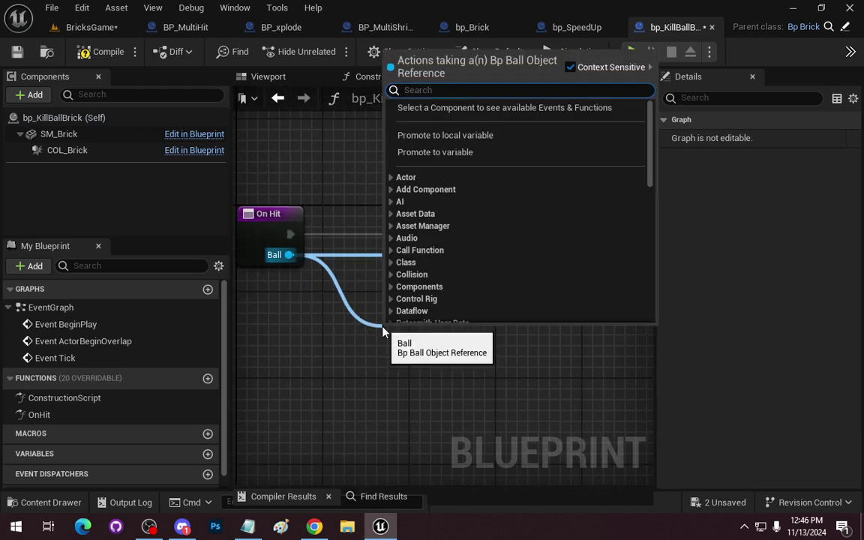
pyautogui.write('dest')
pyautogui.press('Return')
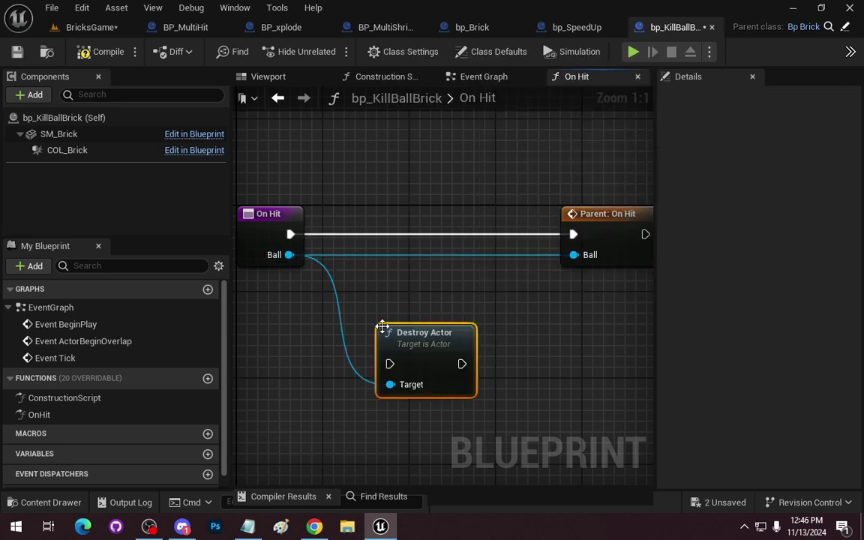
# Wire On Hit's execution through Destroy Actor into Parent: On Hit.
pyautogui.moveTo(409, 341)
pyautogui.mouseDown()
pyautogui.moveTo(439, 303)
pyautogui.moveTo(439, 217)
pyautogui.mouseUp()
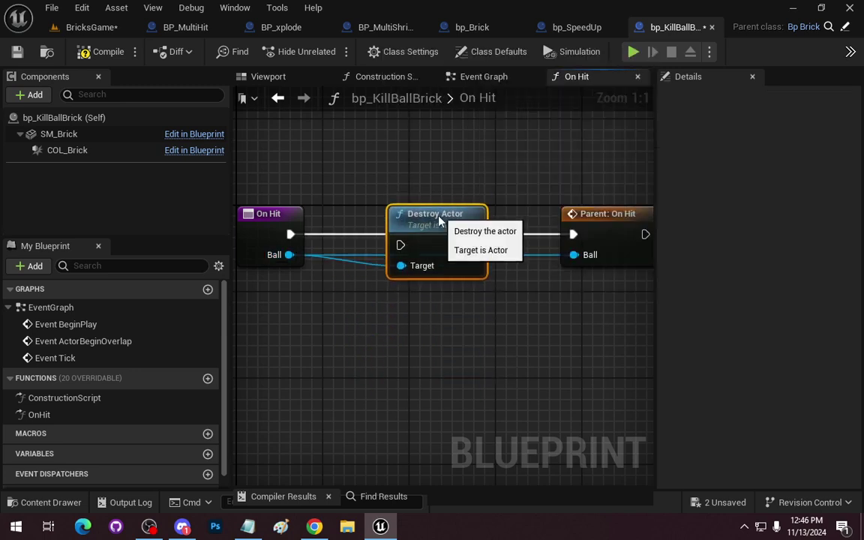
pyautogui.moveTo(290, 234); pyautogui.dragTo(406, 248)
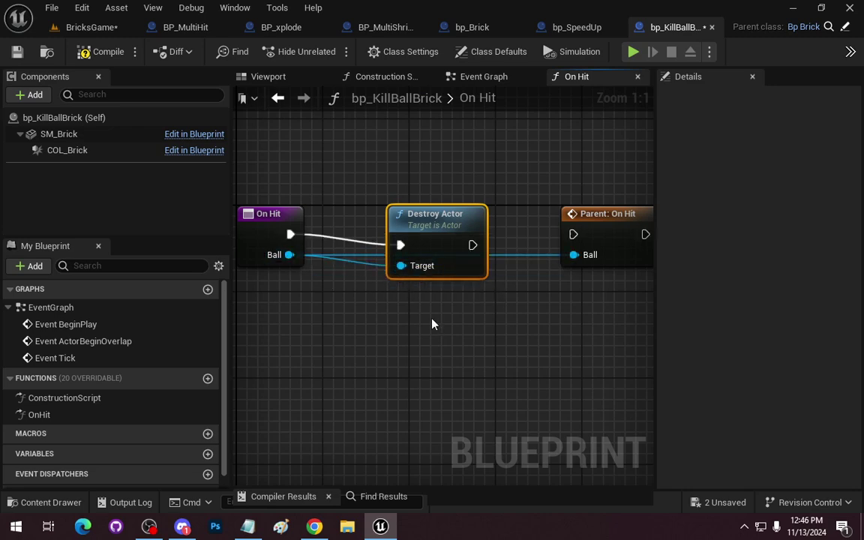
pyautogui.moveTo(437, 240); pyautogui.dragTo(437, 196)
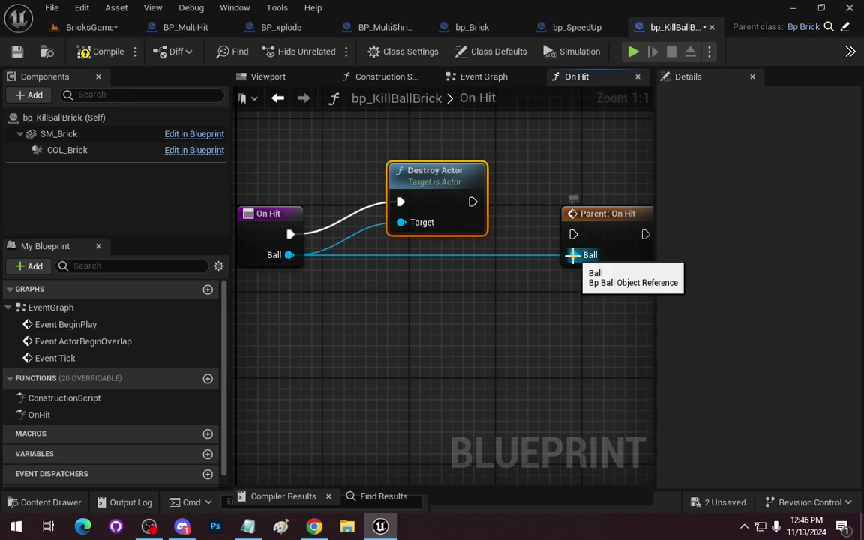
pyautogui.moveTo(570, 234); pyautogui.dragTo(568, 233)
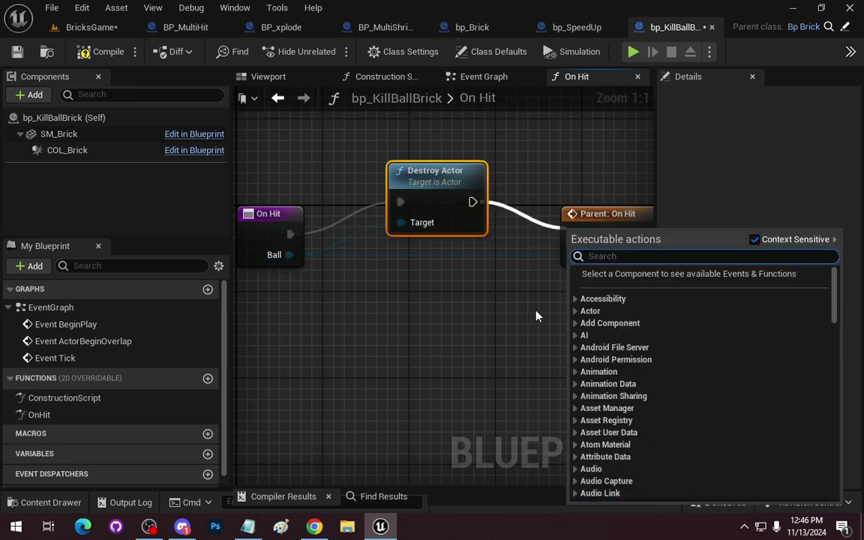
pyautogui.click(492, 252)
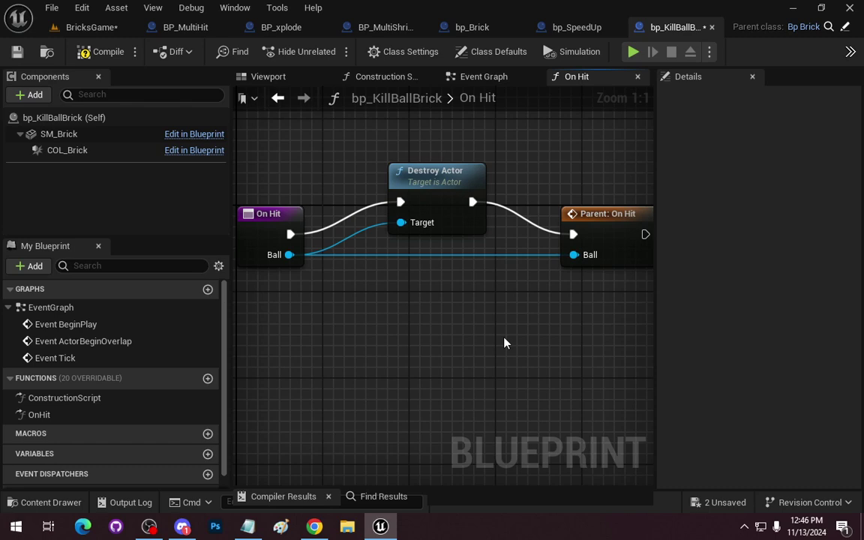
pyautogui.moveTo(496, 334); pyautogui.dragTo(518, 374, button='right')
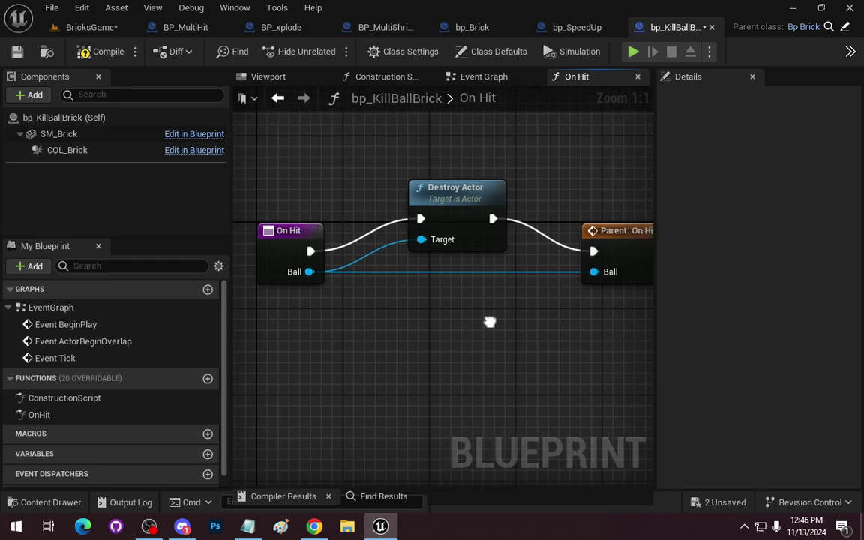
pyautogui.moveTo(496, 348); pyautogui.dragTo(418, 345, button='right')
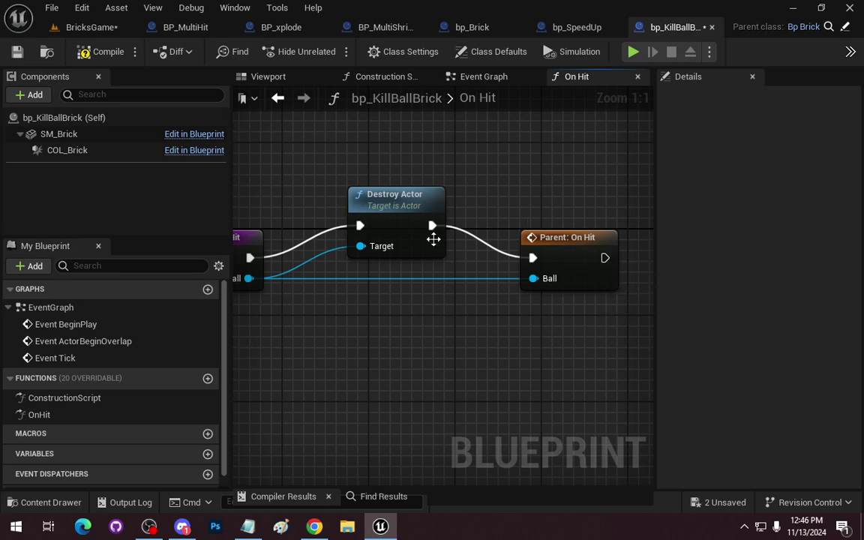
# Duplicate bp_Brick29 and move the copy to the other side of the brick rows.
pyautogui.click(86, 26)
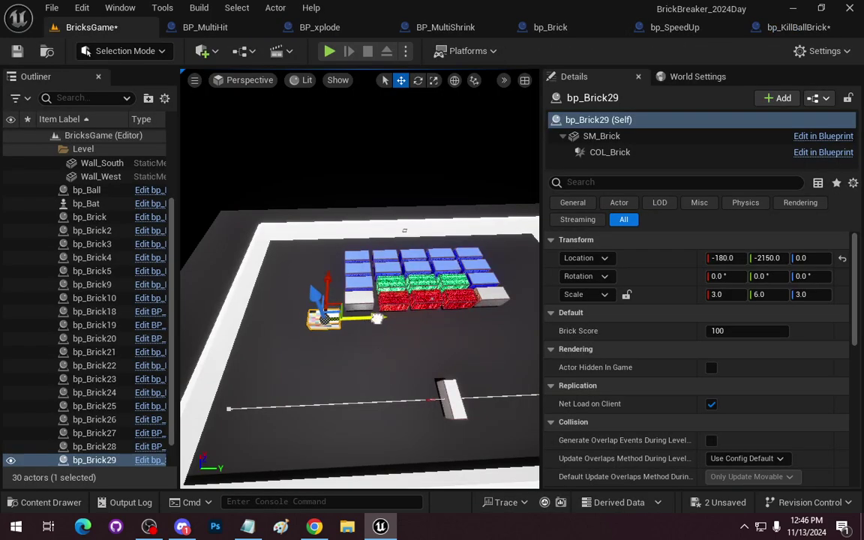
pyautogui.moveTo(376, 318)
pyautogui.keyDown('alt'); pyautogui.mouseDown()
pyautogui.moveTo(363, 329)
pyautogui.moveTo(531, 311)
pyautogui.mouseUp(); pyautogui.keyUp('alt')
pyautogui.moveTo(392, 346); pyautogui.dragTo(487, 341, button='right')
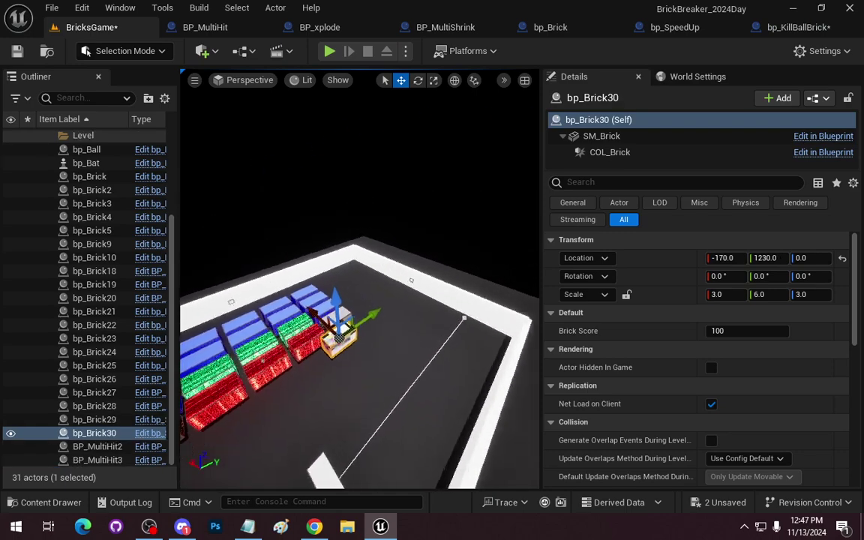
pyautogui.moveTo(399, 316); pyautogui.dragTo(281, 338)
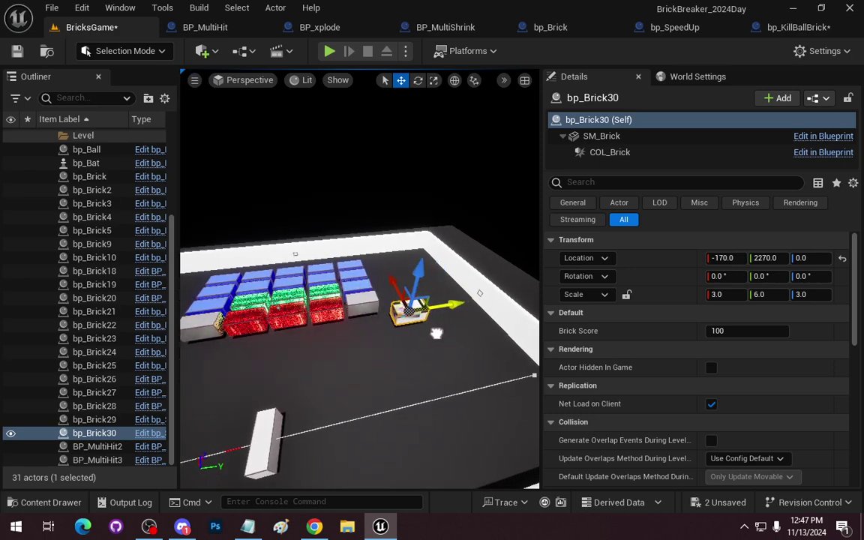
pyautogui.click(51, 502)
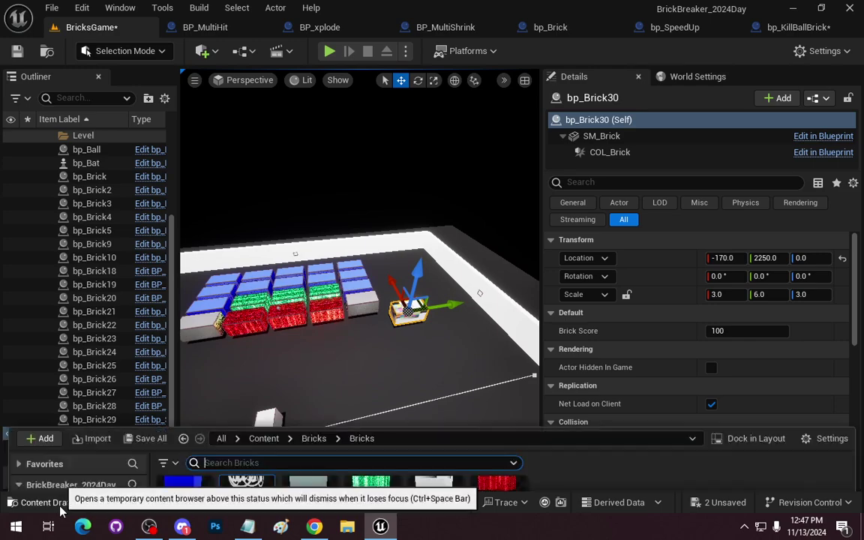
pyautogui.click(39, 508)
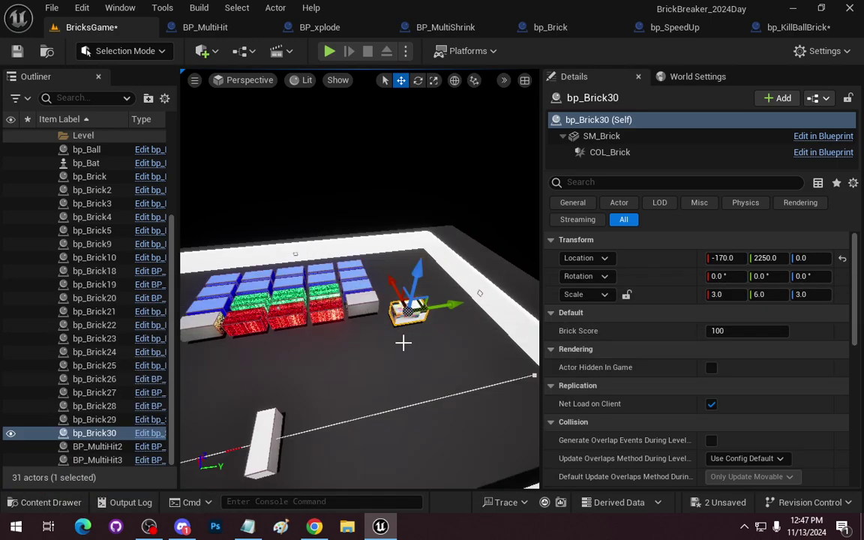
# Replace the copy with a bp_KillBallBrick and scale it to 3 × 6 × 3.
pyautogui.rightClick(402, 321)
pyautogui.moveTo(525, 219)
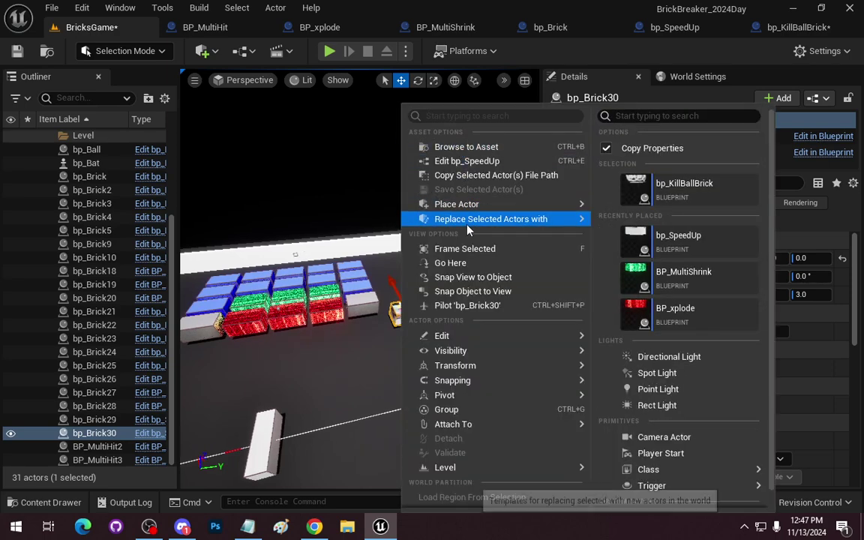
pyautogui.click(673, 191)
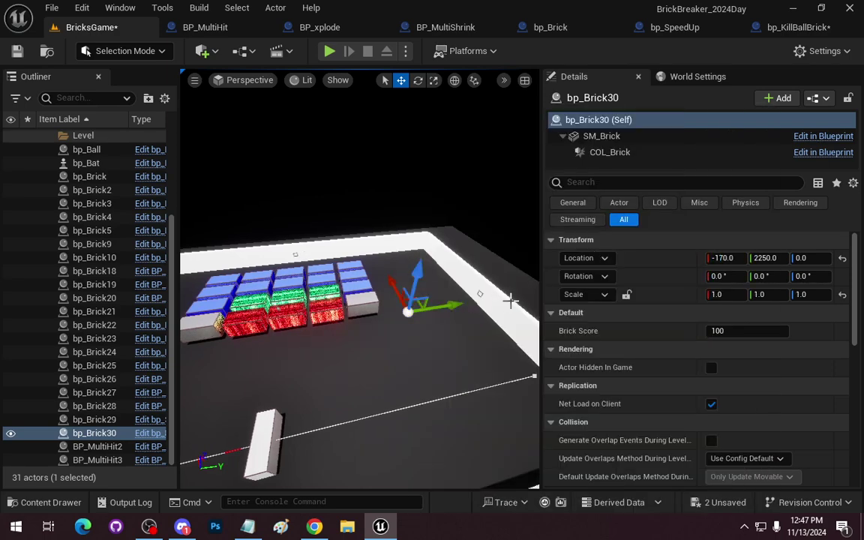
pyautogui.click(727, 295)
pyautogui.write('3')
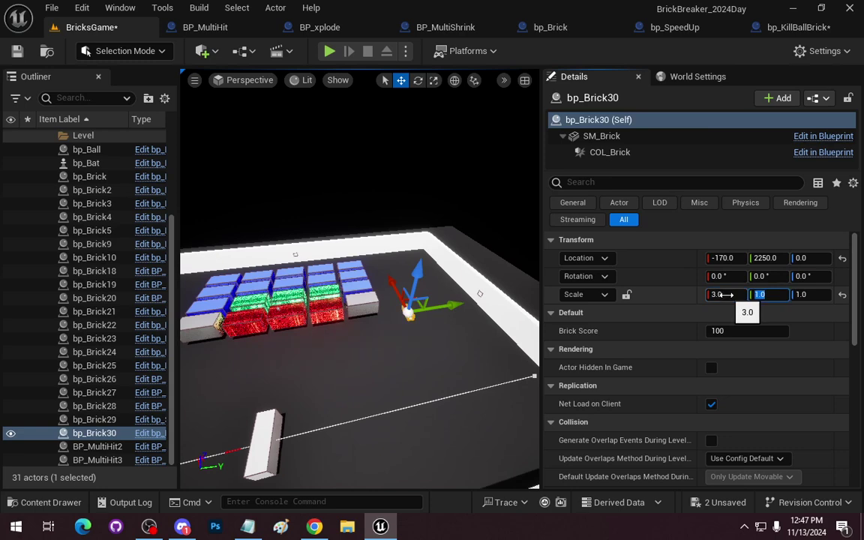
pyautogui.write('6')
pyautogui.press('Tab')
pyautogui.write('3')
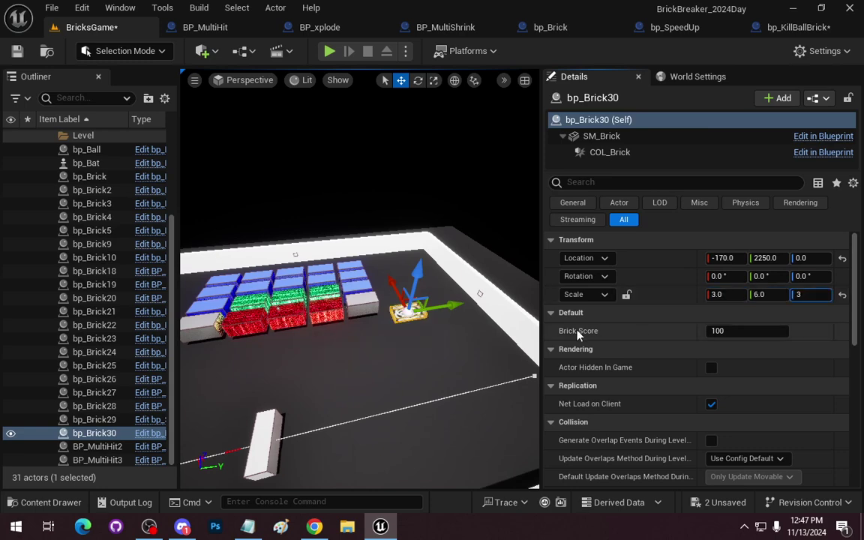
pyautogui.press('Tab')
pyautogui.moveTo(360, 301); pyautogui.dragTo(315, 315, button='right')
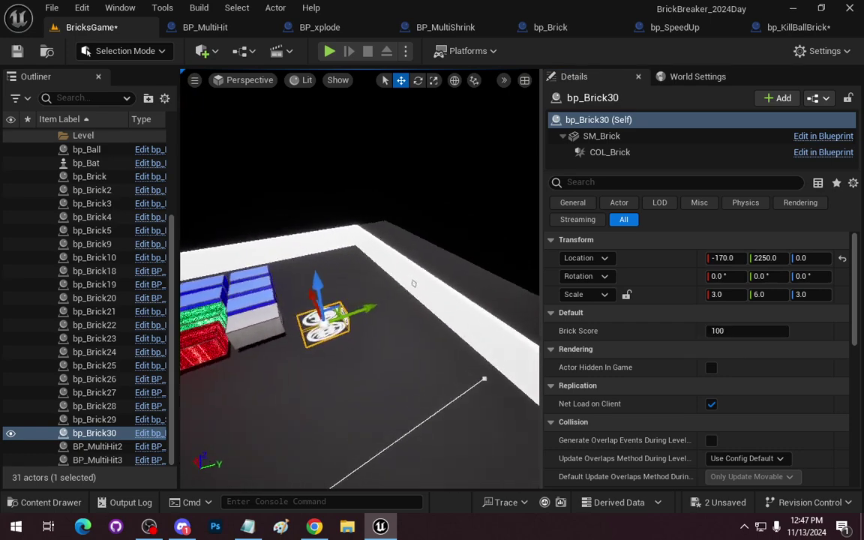
pyautogui.moveTo(391, 331); pyautogui.dragTo(408, 338, button='right')
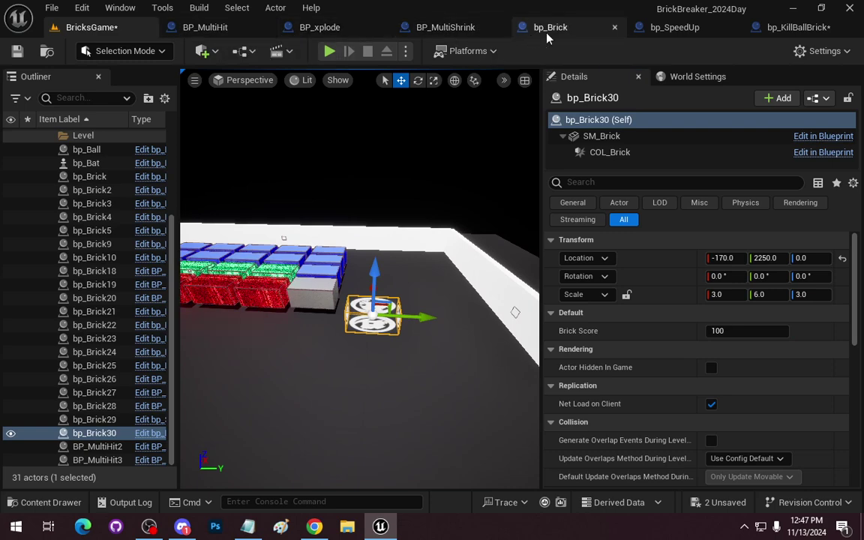
pyautogui.click(547, 28)
pyautogui.click(62, 135)
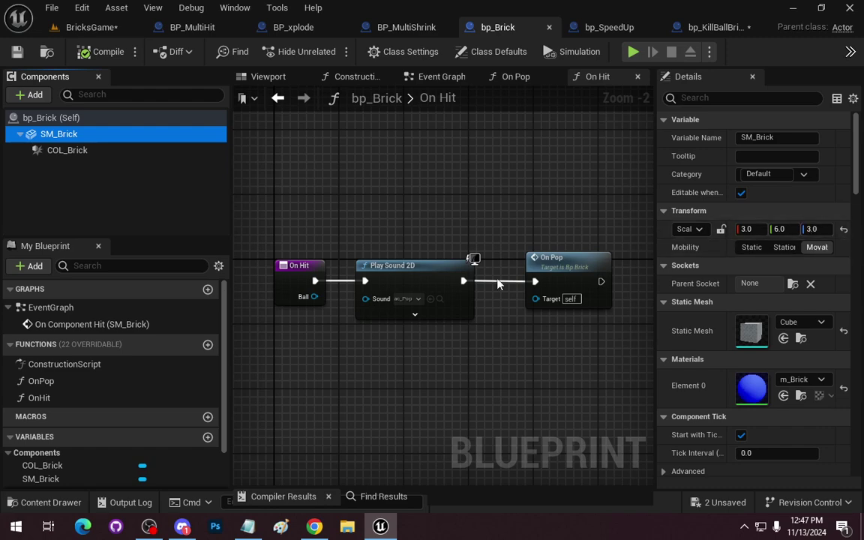
pyautogui.scroll(-2, 131, 359)
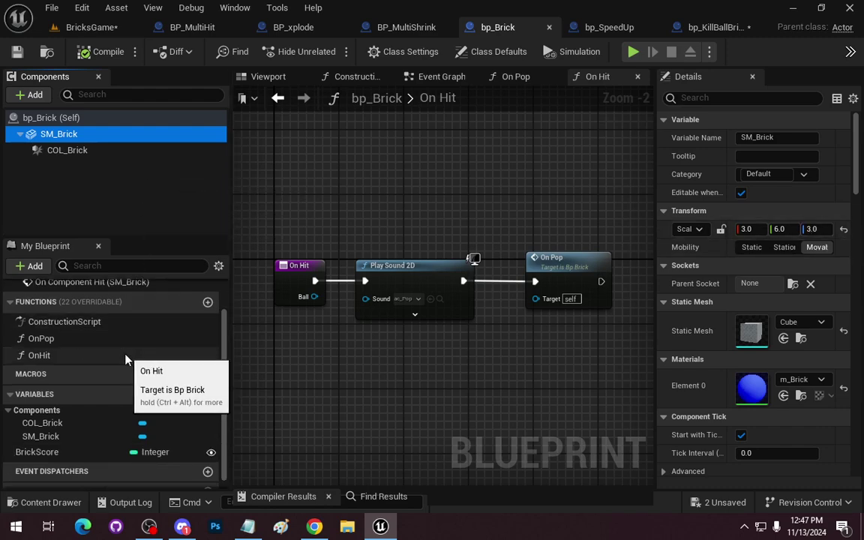
pyautogui.scroll(2, 128, 352)
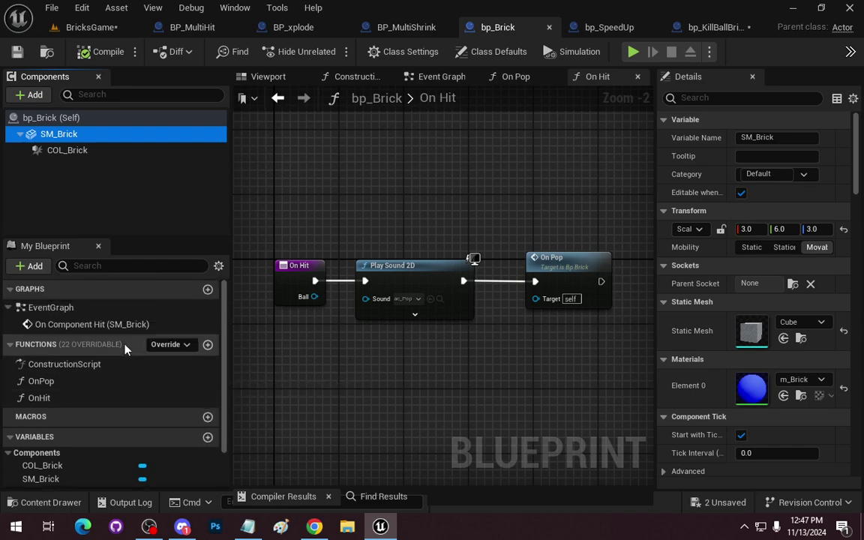
pyautogui.scroll(-3, 127, 347)
pyautogui.click(36, 440)
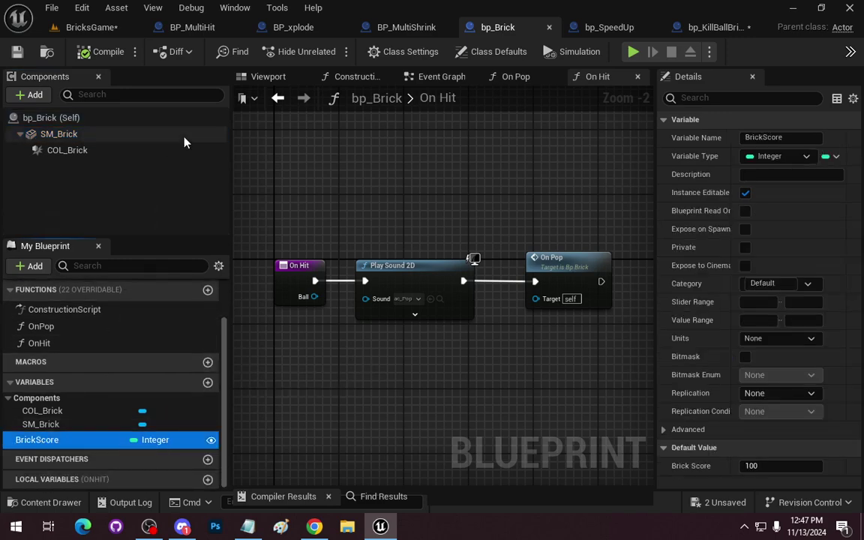
pyautogui.click(99, 28)
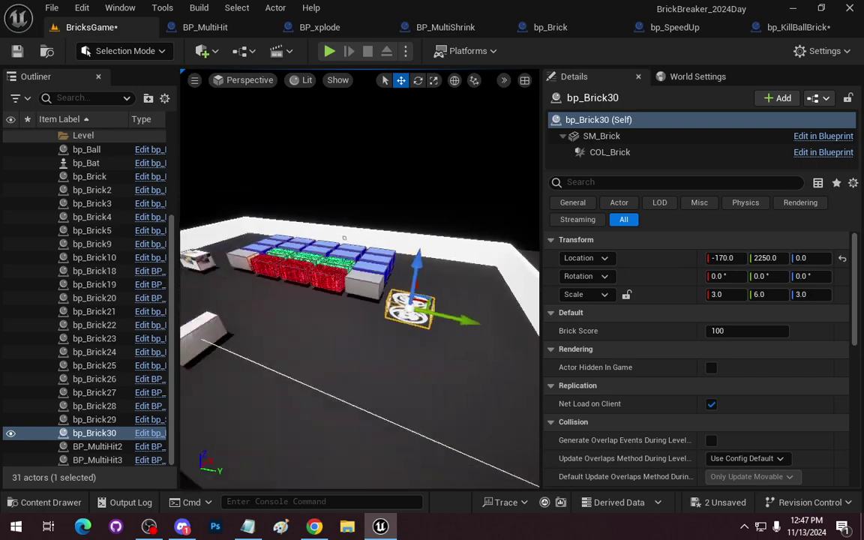
# Play-test the level twice, taking control of the paddle, then stop the game.
pyautogui.moveTo(357, 300); pyautogui.dragTo(357, 300, button='right')
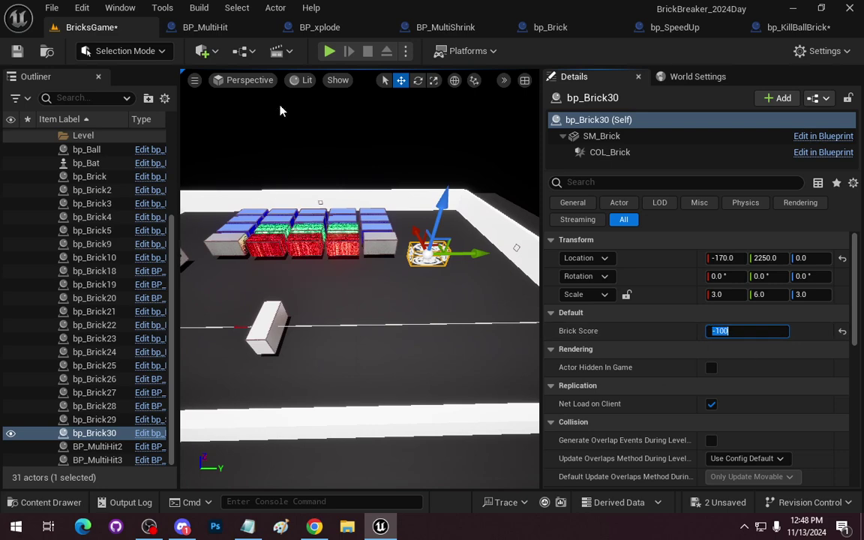
pyautogui.click(341, 51)
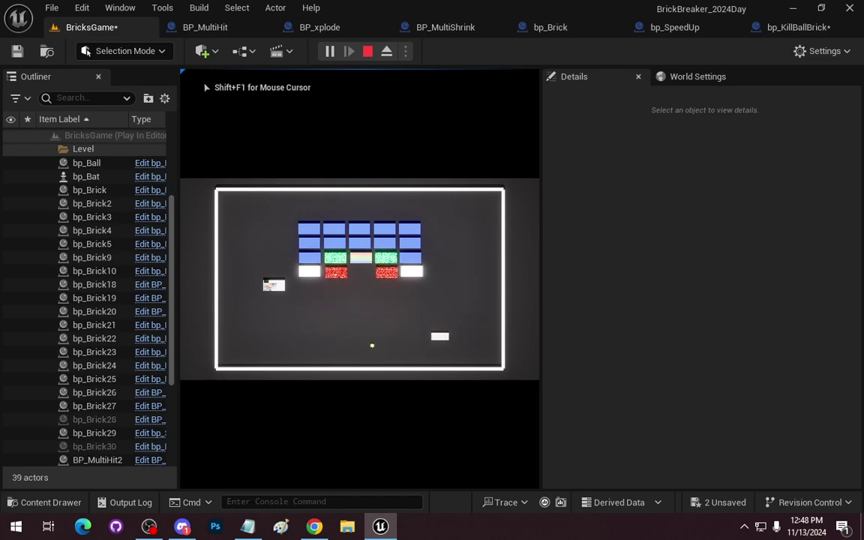
pyautogui.press('Escape')
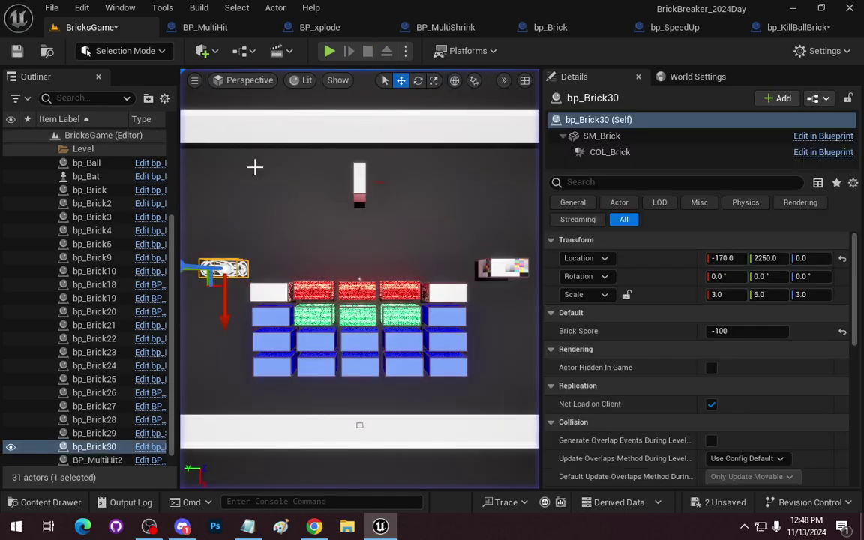
pyautogui.click(330, 51)
pyautogui.click(430, 327)
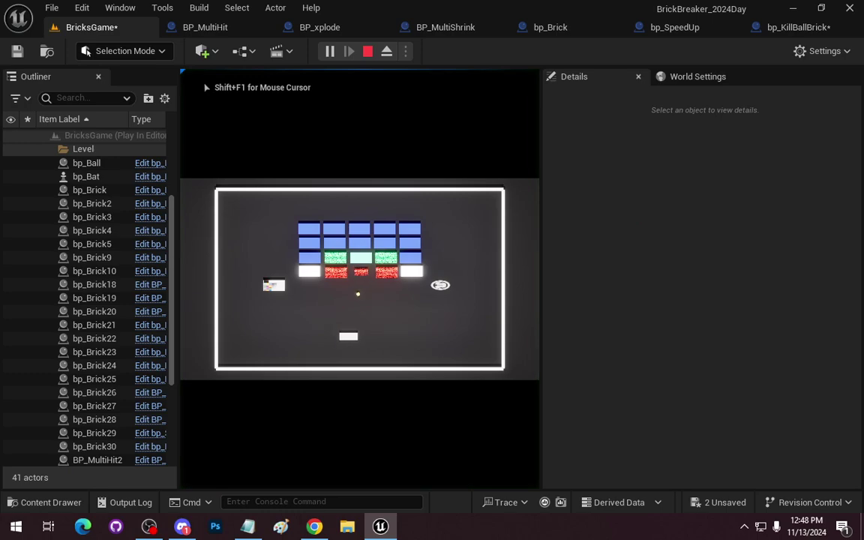
pyautogui.press('Escape')
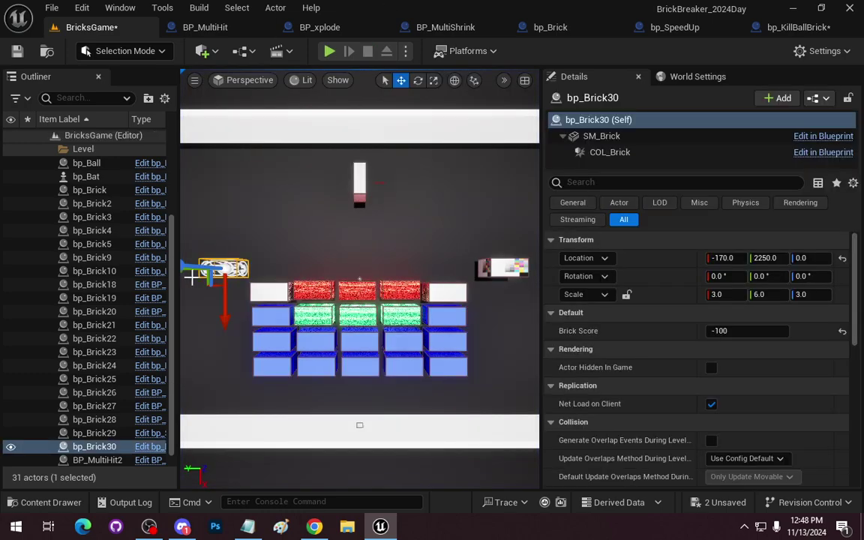
# Duplicate the kill-ball brick twice along the row and slide another copy toward the wall.
pyautogui.moveTo(360, 300); pyautogui.dragTo(420, 286, button='right')
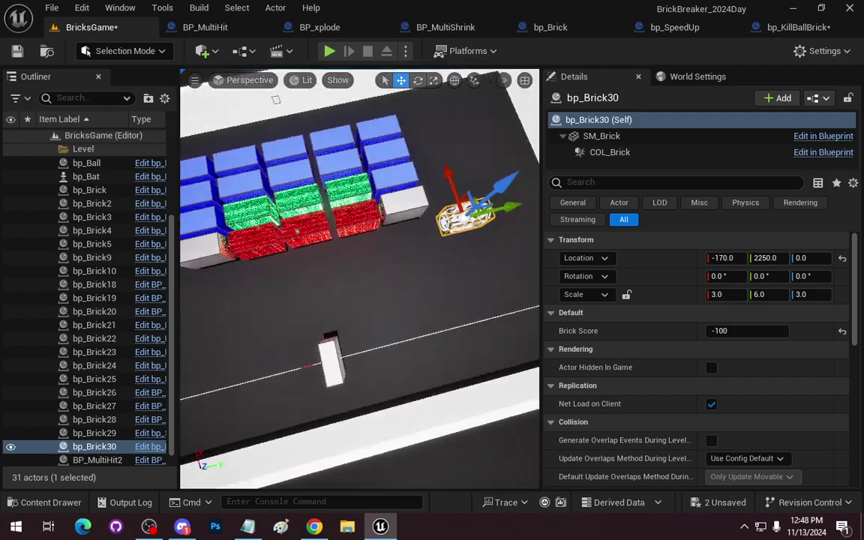
pyautogui.moveTo(360, 278); pyautogui.dragTo(420, 262, button='right')
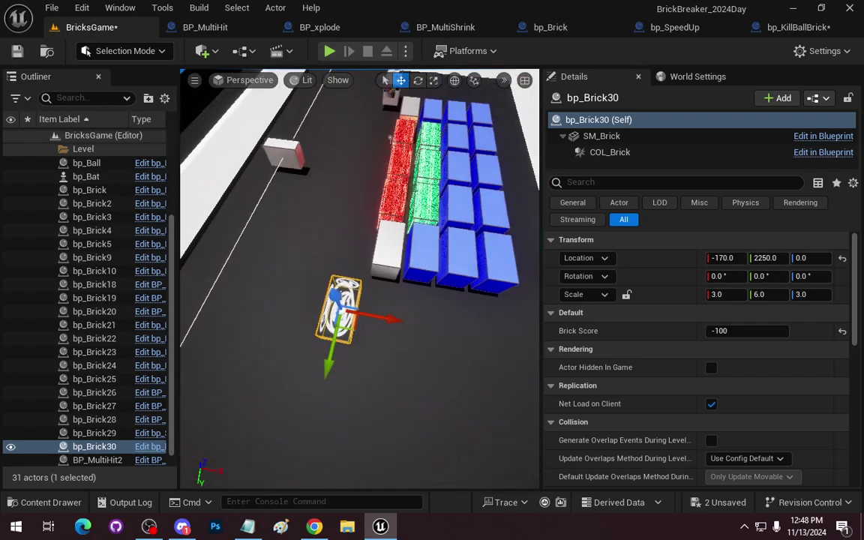
pyautogui.keyDown('alt'); pyautogui.moveTo(391, 315); pyautogui.dragTo(534, 340); pyautogui.keyUp('alt')
pyautogui.moveTo(370, 163); pyautogui.dragTo(411, 382, button='right')
pyautogui.moveTo(386, 289); pyautogui.dragTo(446, 264)
pyautogui.click(767, 298)
pyautogui.write('1')
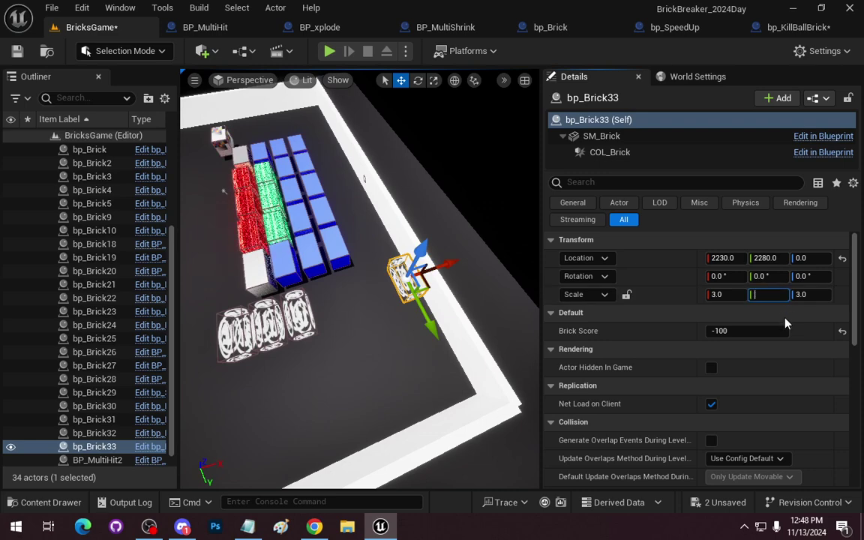
# Set that copy's Scale Y to 3, place it in a corner, and duplicate it into the opposite corner.
pyautogui.press('Return')
pyautogui.moveTo(432, 330); pyautogui.dragTo(517, 478)
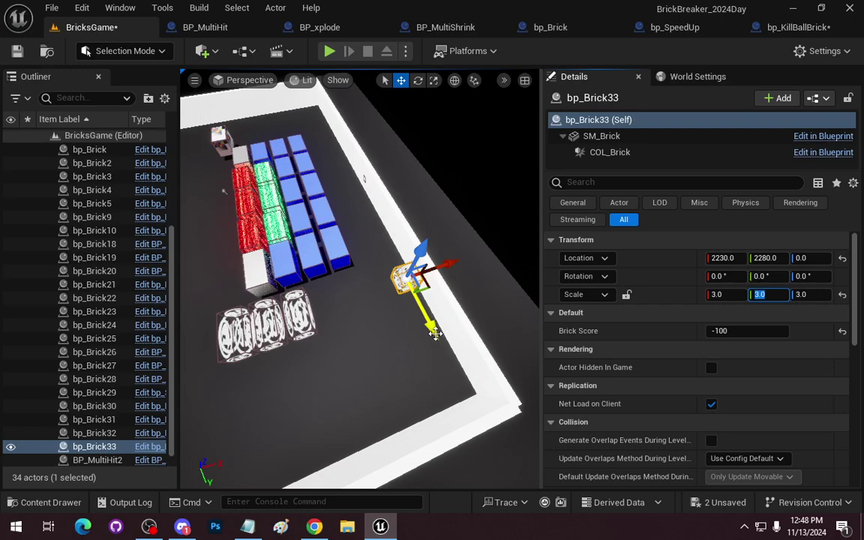
pyautogui.moveTo(518, 478); pyautogui.dragTo(518, 478, button='right')
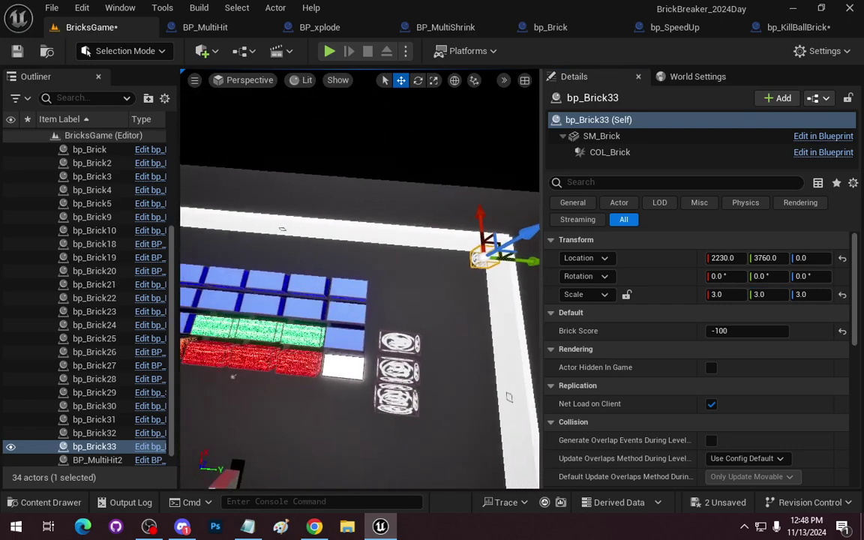
pyautogui.moveTo(518, 478); pyautogui.dragTo(380, 386, button='right')
pyautogui.hotkey('ctrl', 'd')
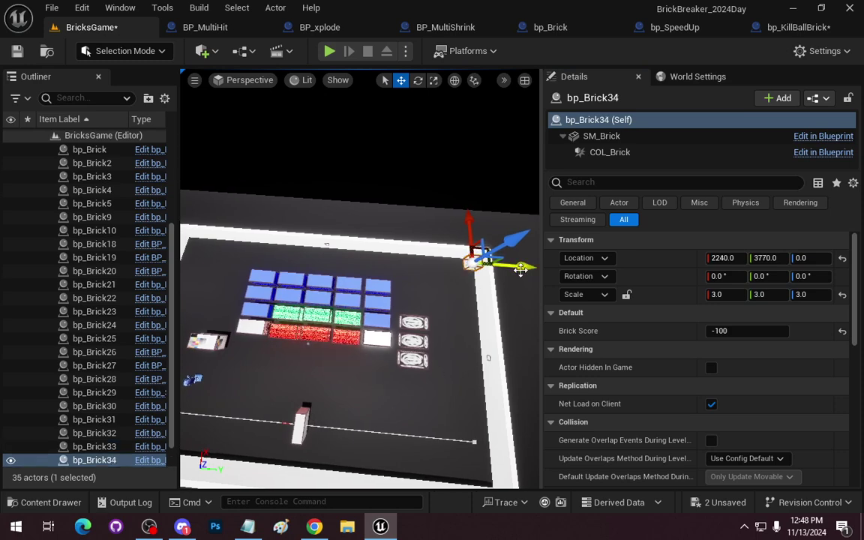
pyautogui.moveTo(520, 270); pyautogui.dragTo(279, 281)
pyautogui.moveTo(220, 278); pyautogui.dragTo(221, 278, button='right')
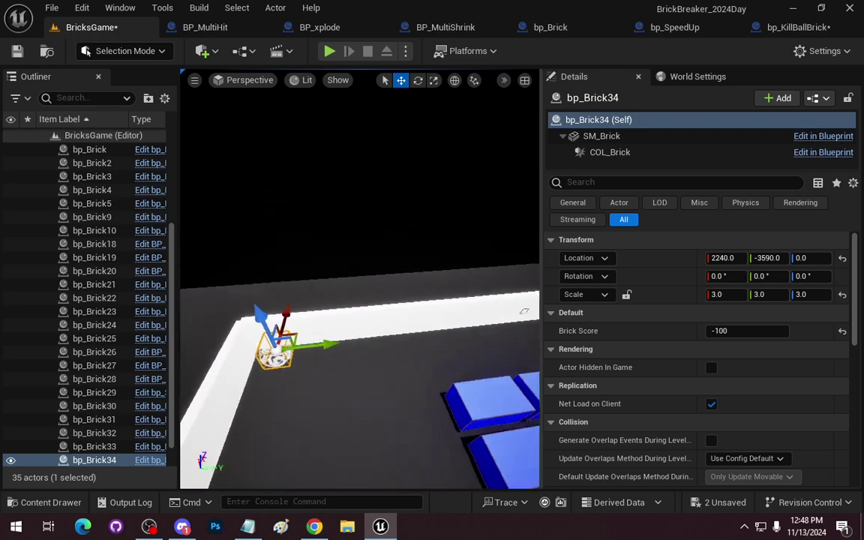
pyautogui.moveTo(221, 278); pyautogui.dragTo(221, 279, button='right')
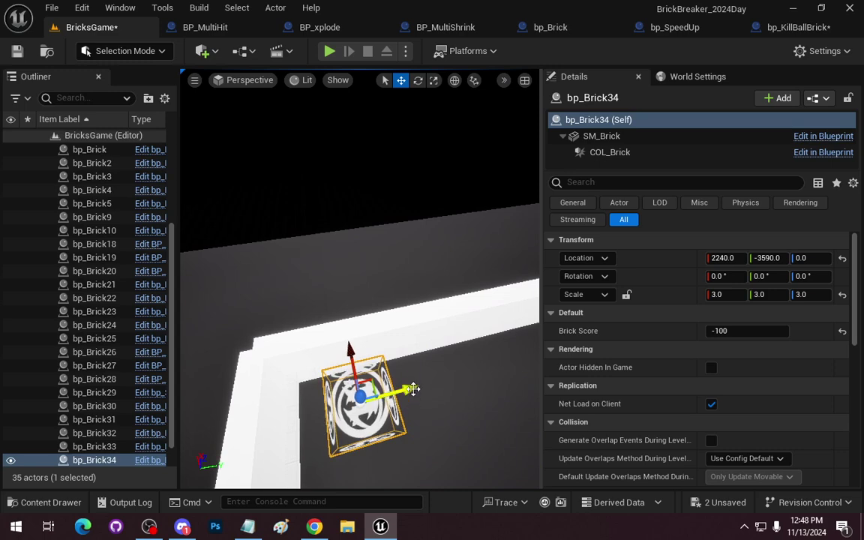
pyautogui.moveTo(414, 389); pyautogui.dragTo(379, 396)
pyautogui.moveTo(401, 378); pyautogui.dragTo(402, 378, button='right')
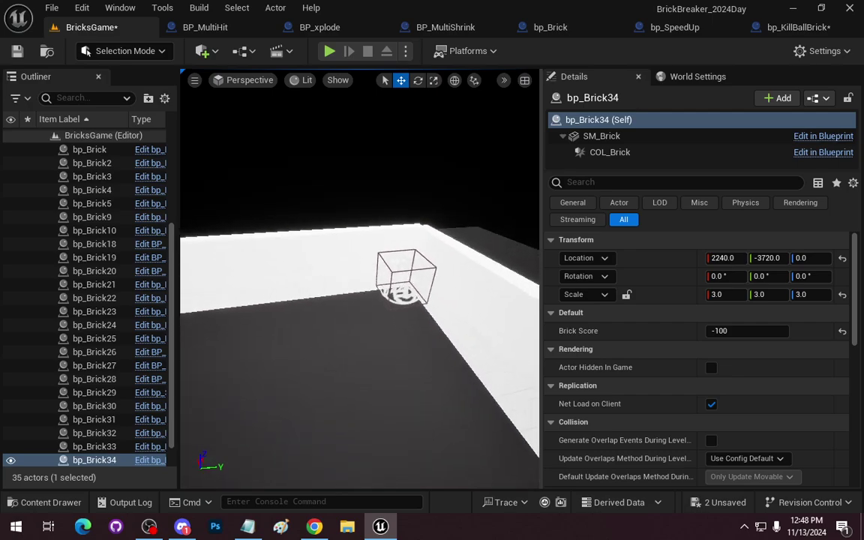
pyautogui.moveTo(298, 159)
pyautogui.mouseDown(button='right')
pyautogui.moveTo(371, 191)
pyautogui.moveTo(370, 383)
pyautogui.moveTo(300, 91)
pyautogui.mouseUp(button='right')
# Run a Play-In-Editor test to watch the balls multiply, then stop it with Esc.
pyautogui.click(329, 51)
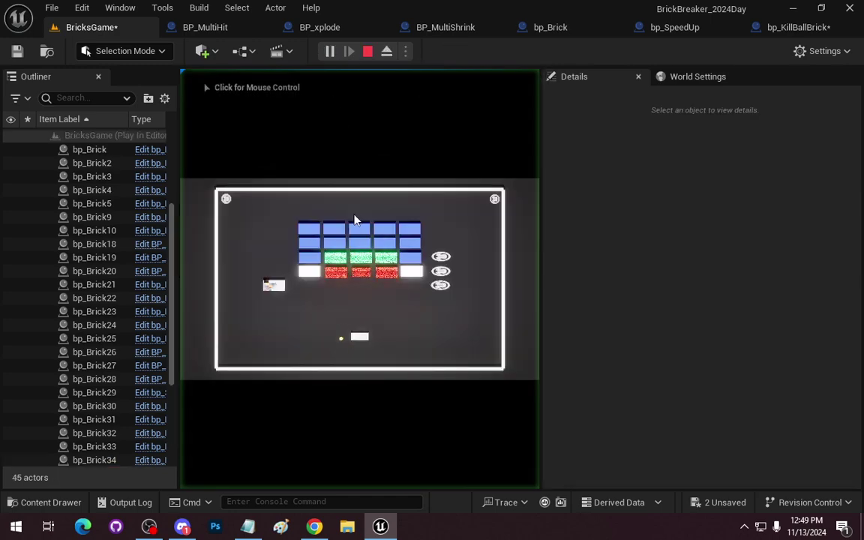
pyautogui.click(356, 219)
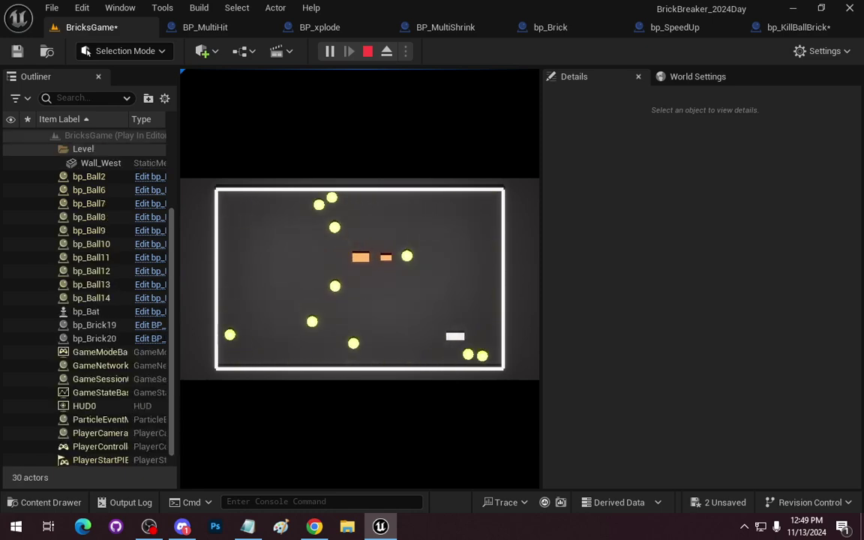
pyautogui.press('Escape')
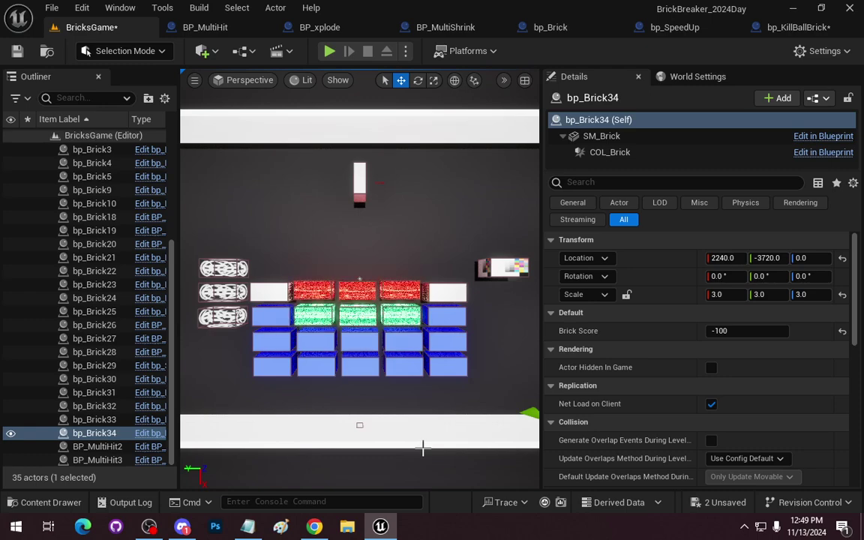
# Create a child blueprint of bp_Brick named bp_BonusBall in the Bricks folder and open it.
pyautogui.moveTo(360, 300)
pyautogui.mouseDown(button='right')
pyautogui.moveTo(360, 210)
pyautogui.moveTo(367, 268)
pyautogui.mouseUp(button='right')
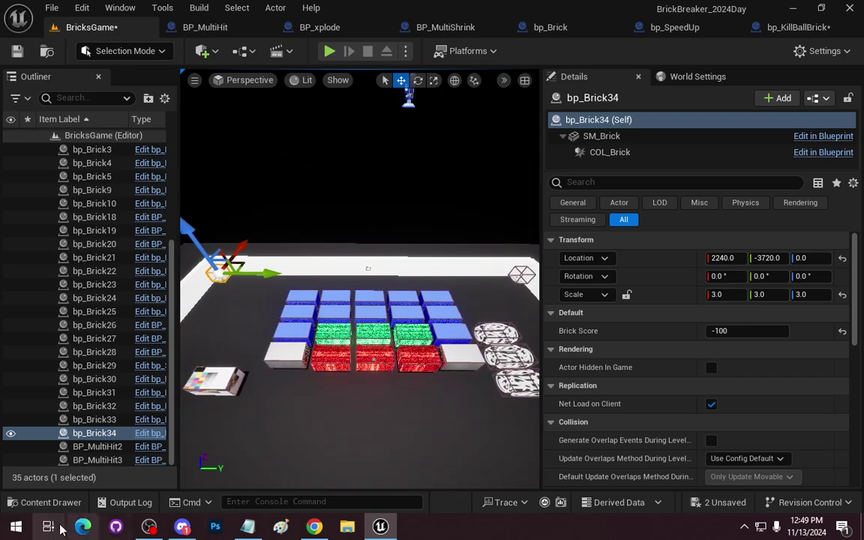
pyautogui.click(52, 502)
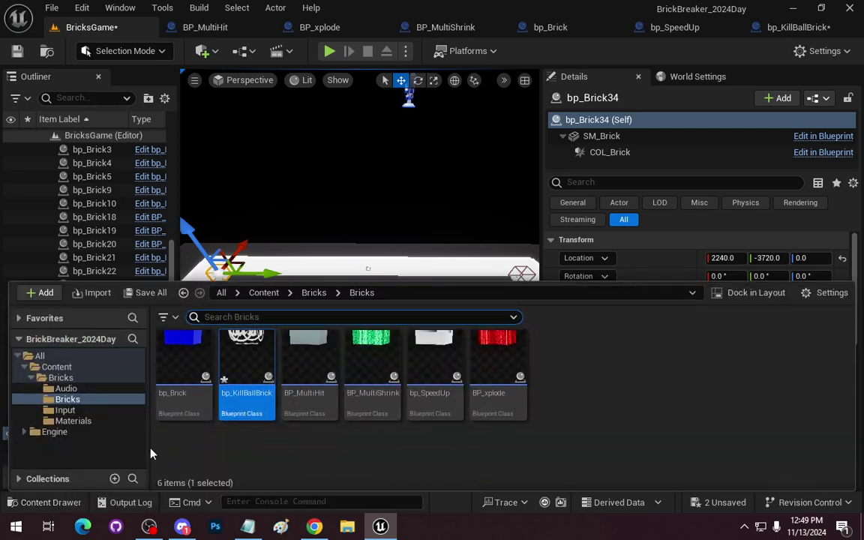
pyautogui.rightClick(186, 359)
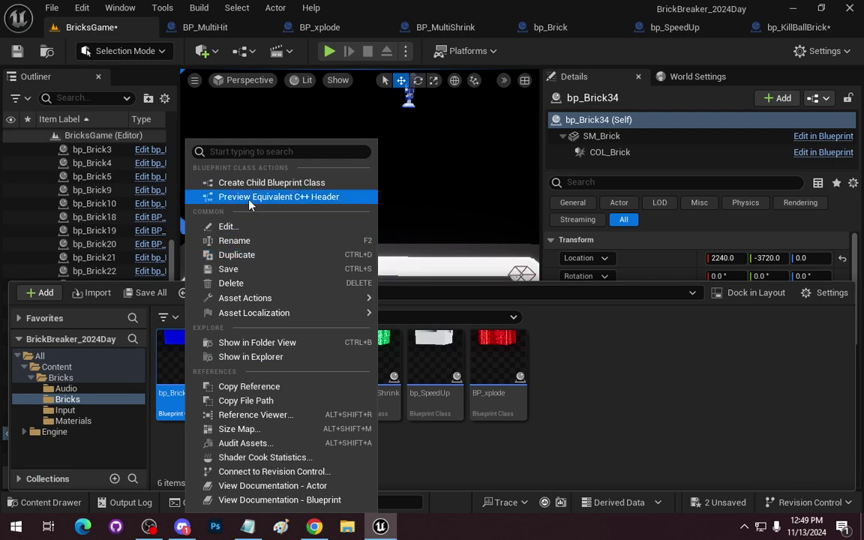
pyautogui.click(275, 183)
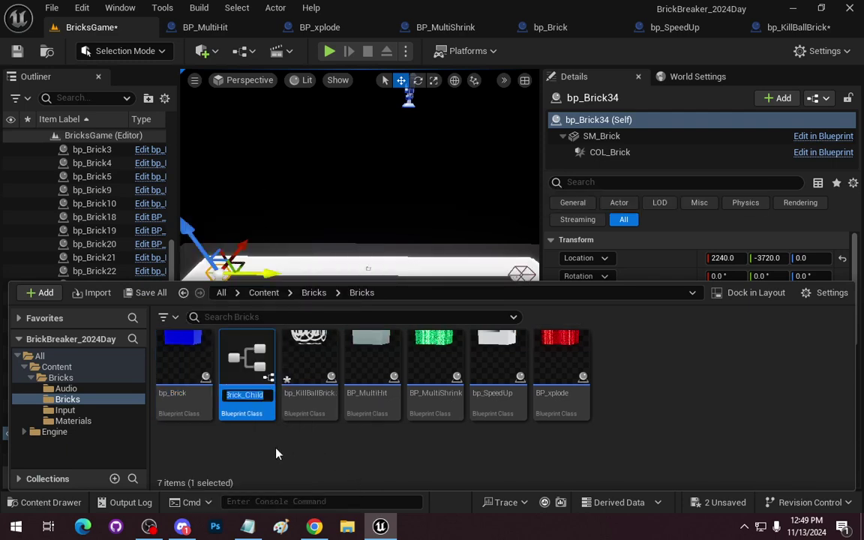
pyautogui.write('bp')
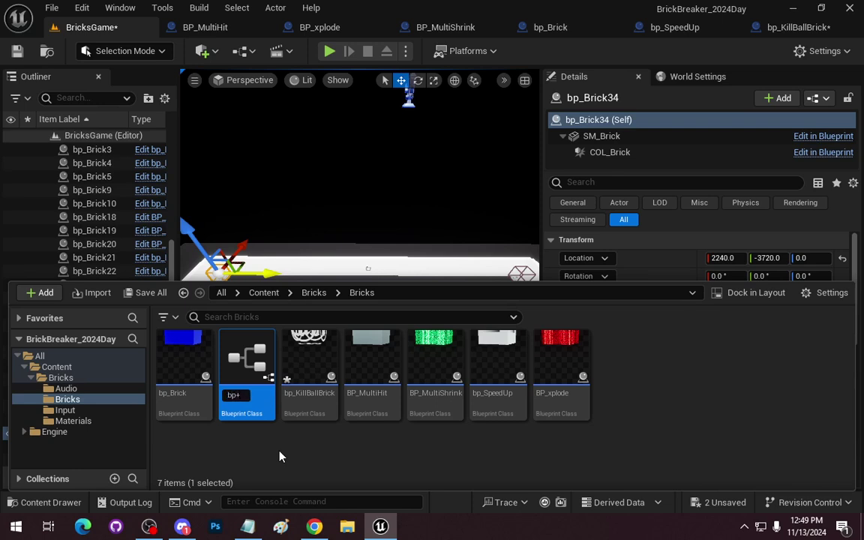
pyautogui.write('_b0')
pyautogui.press('BackSpace')
pyautogui.press('BackSpace')
pyautogui.write('BonusBall')
pyautogui.press('Return')
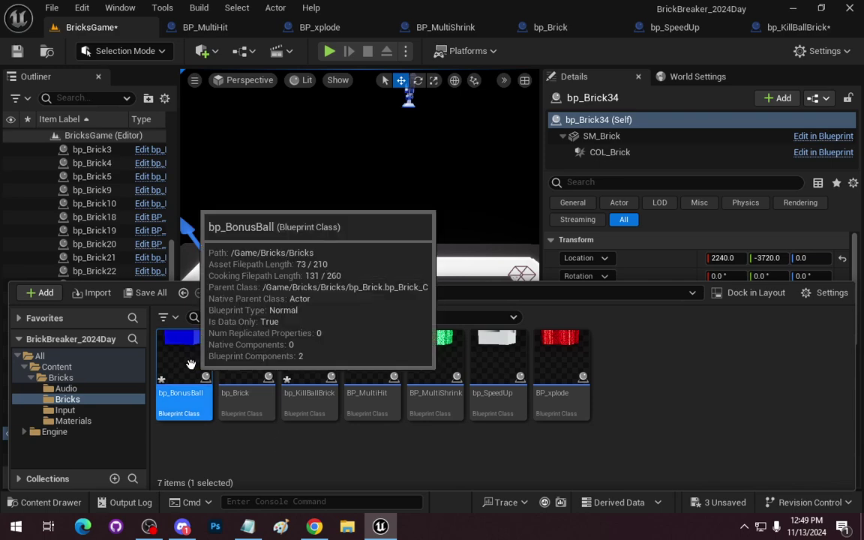
pyautogui.doubleClick(189, 359)
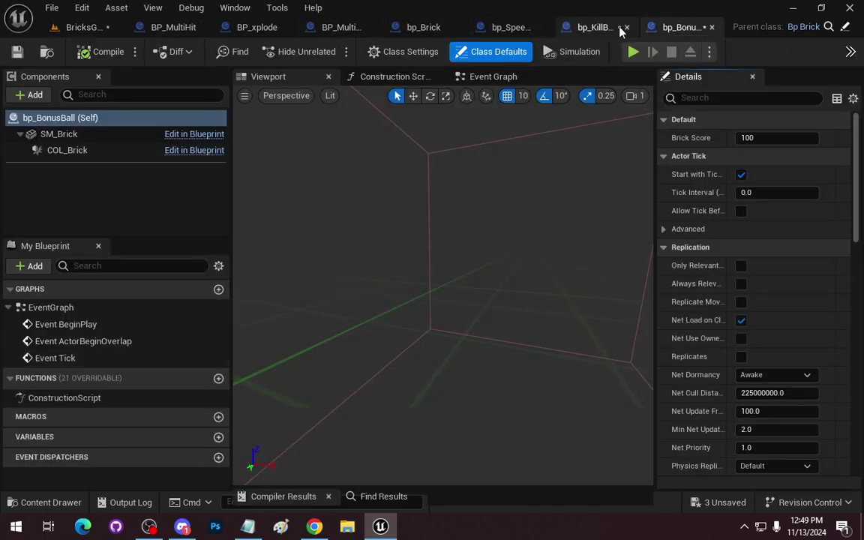
# Close the six other blueprint editors, from bp_KillBallBrick through BP_MultiHit.
pyautogui.click(628, 28)
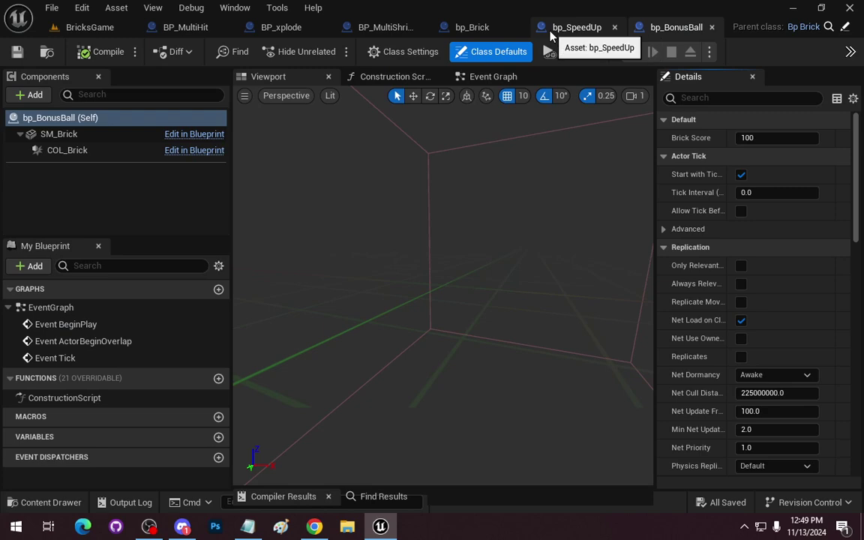
pyautogui.click(615, 27)
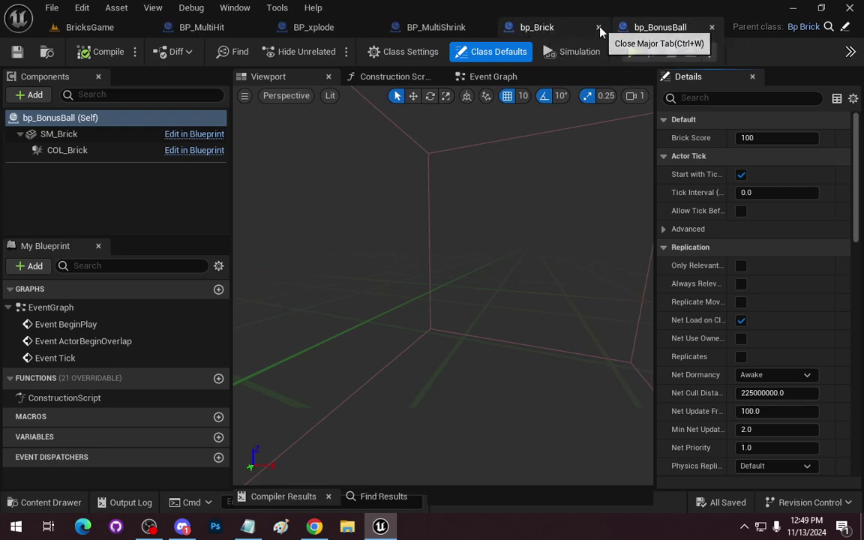
pyautogui.click(600, 28)
pyautogui.click(577, 29)
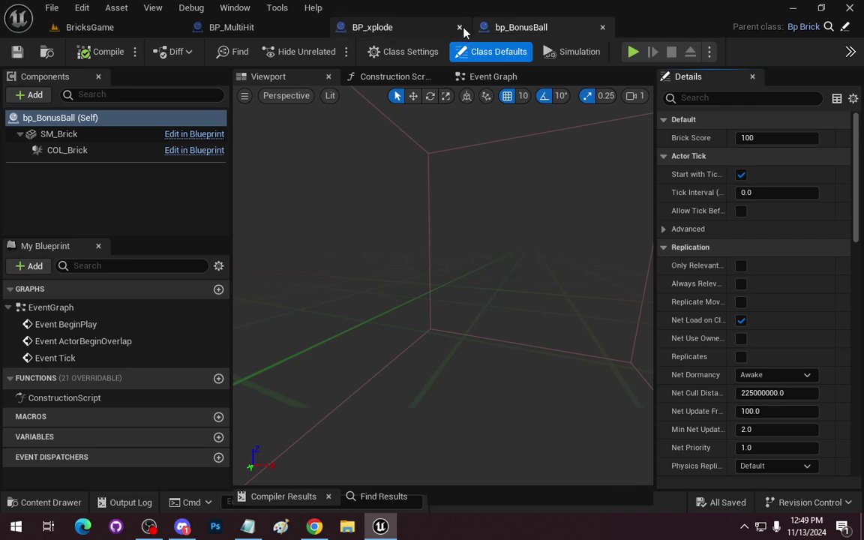
pyautogui.click(461, 27)
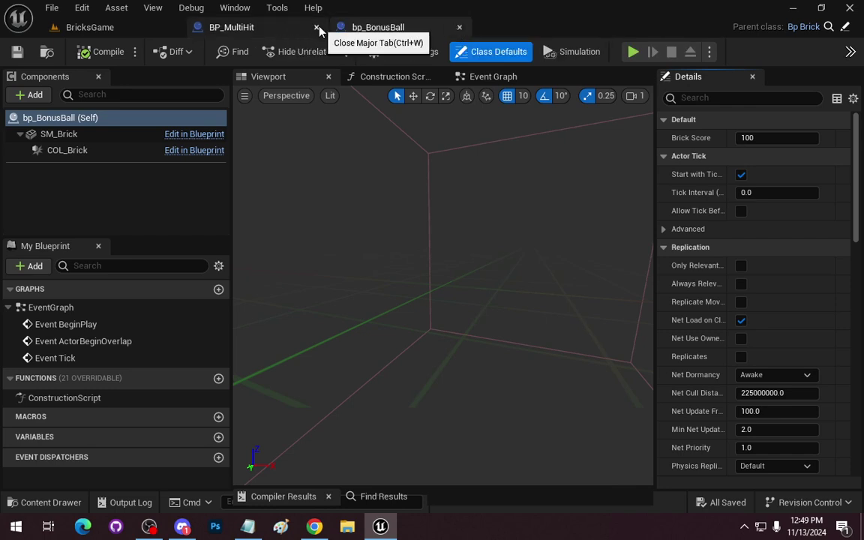
pyautogui.click(317, 28)
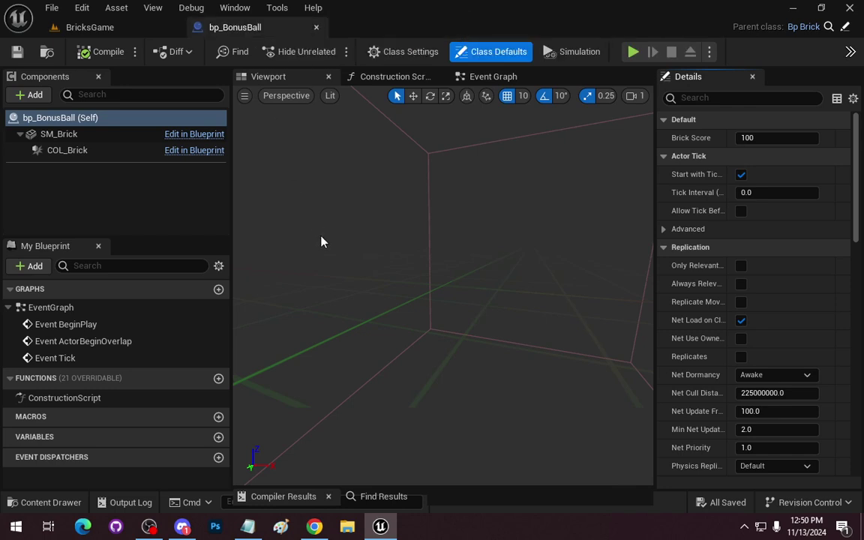
# Override On Pop in bp_BonusBall, delete the Parent: On Pop call, and compile.
pyautogui.click(197, 379)
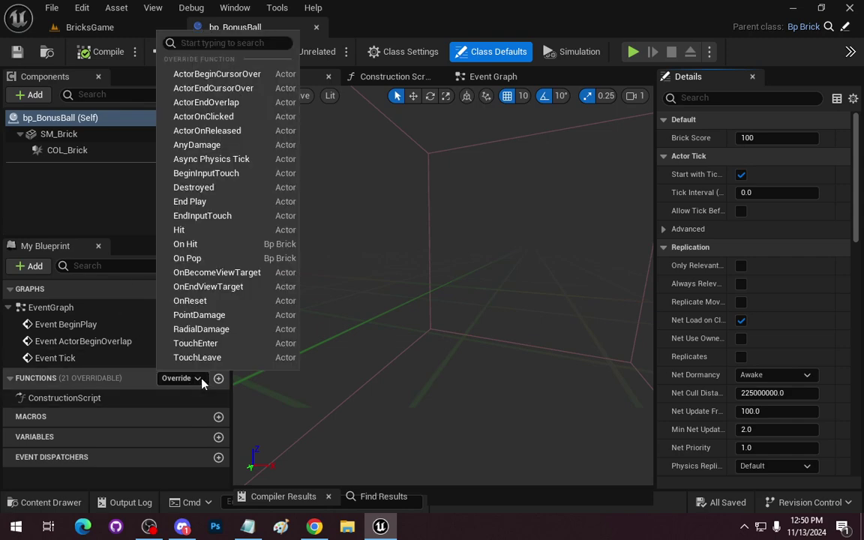
pyautogui.click(214, 261)
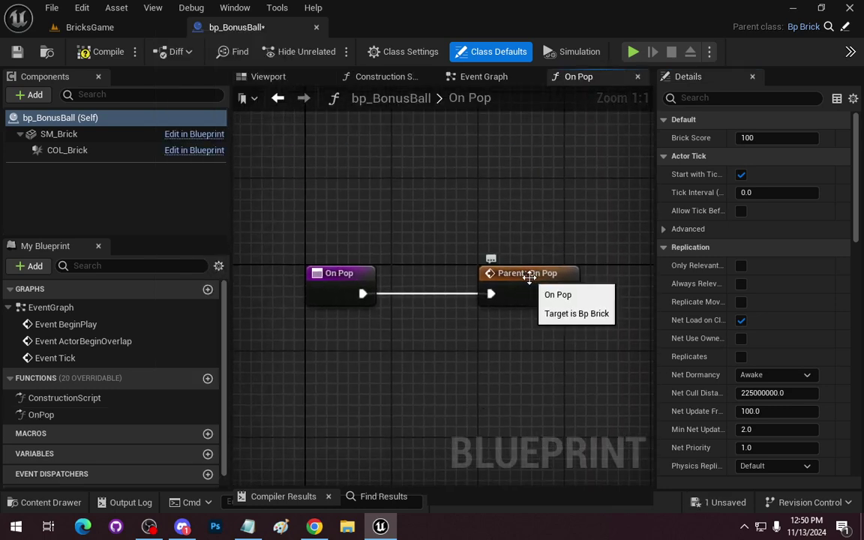
pyautogui.moveTo(531, 274); pyautogui.dragTo(442, 276)
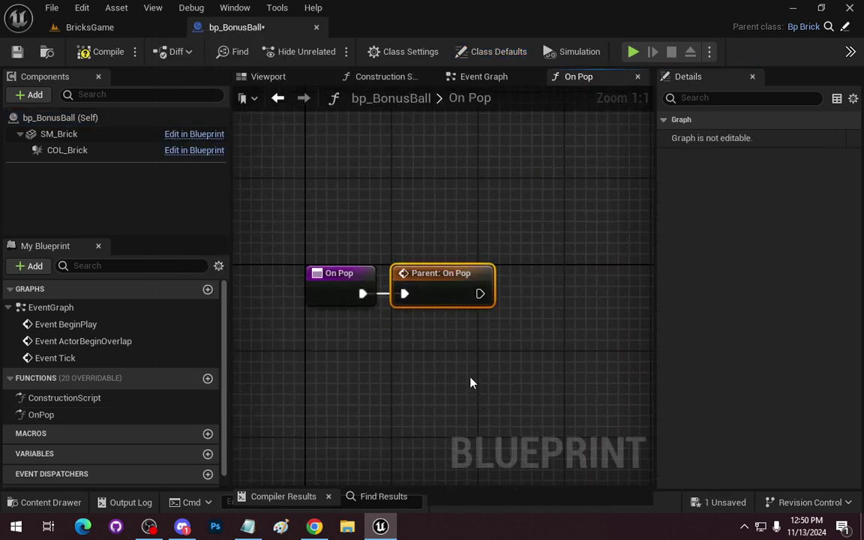
pyautogui.press('Delete')
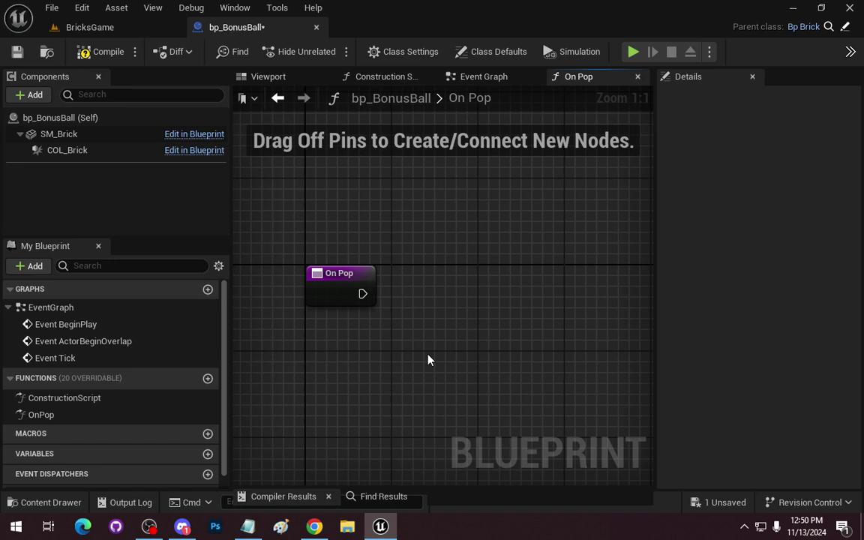
pyautogui.moveTo(427, 360)
pyautogui.mouseDown(button='right')
pyautogui.moveTo(350, 342)
pyautogui.moveTo(383, 358)
pyautogui.mouseUp(button='right')
pyautogui.click(50, 117)
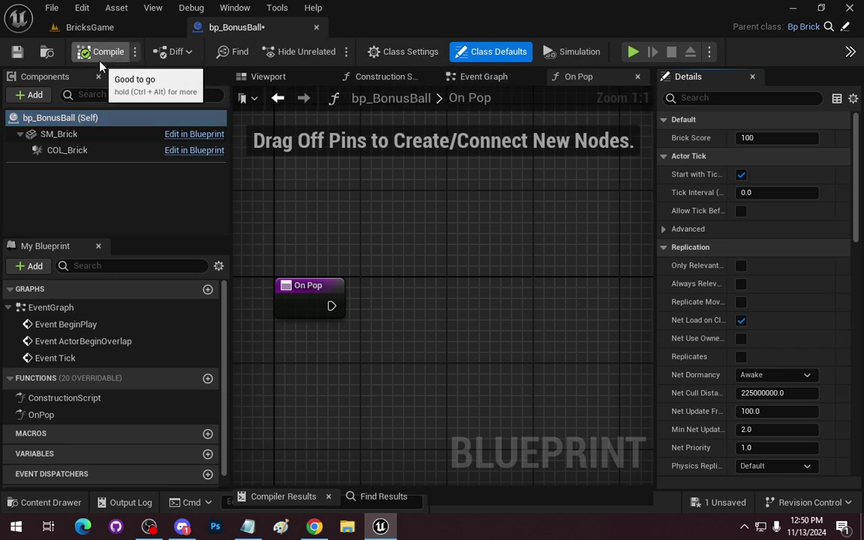
# Add an Arrow component to bp_BonusBall and move it 80 units out along X.
pyautogui.click(265, 78)
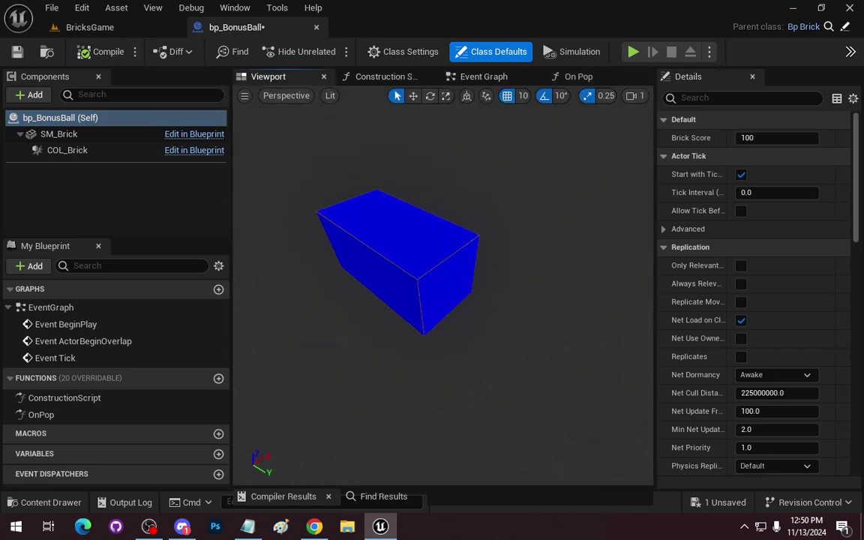
pyautogui.moveTo(413, 353); pyautogui.dragTo(364, 300)
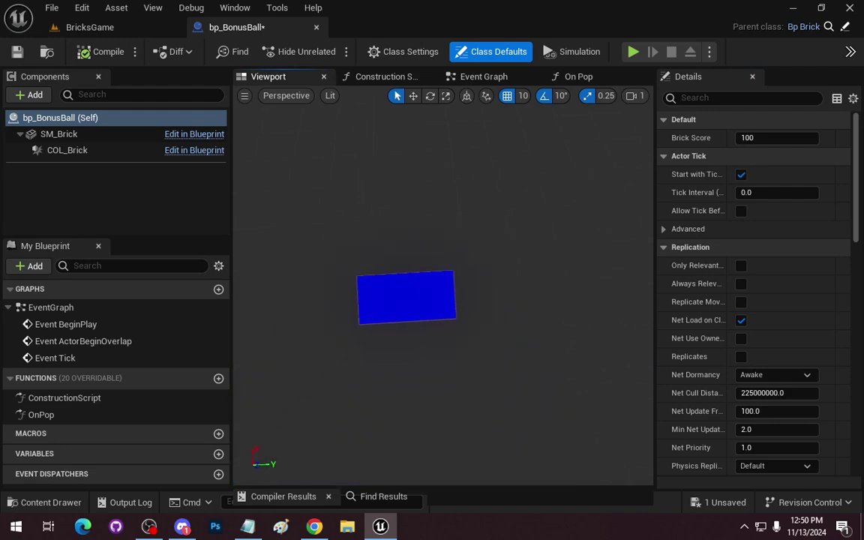
pyautogui.click(36, 94)
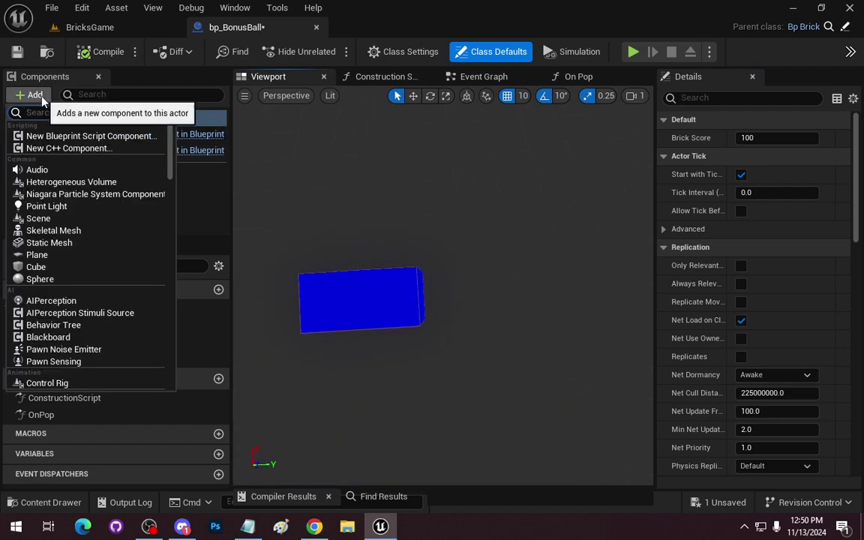
pyautogui.write('arrow')
pyautogui.press('Return')
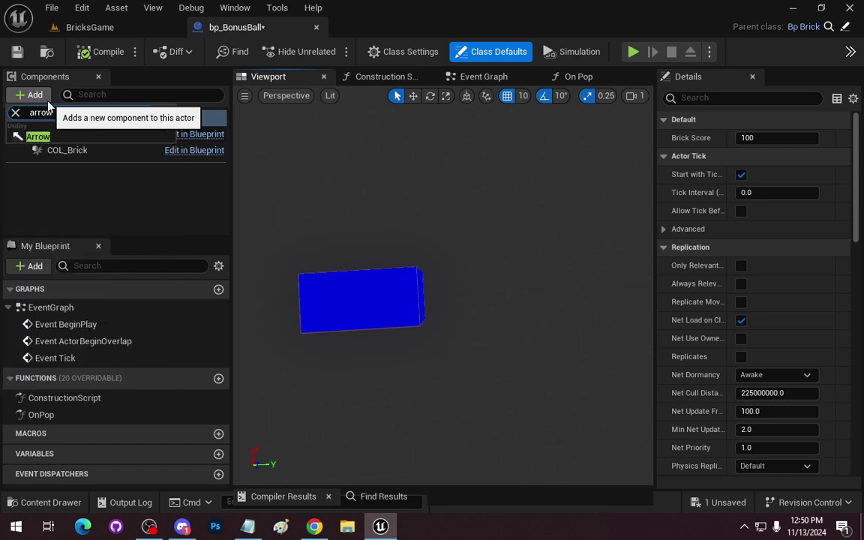
pyautogui.moveTo(366, 255); pyautogui.dragTo(366, 210)
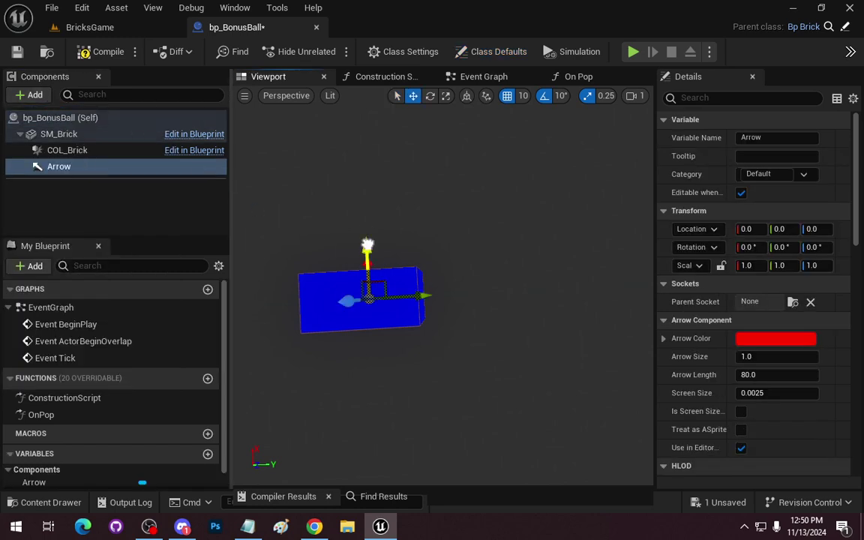
pyautogui.moveTo(365, 203); pyautogui.dragTo(307, 219, button='right')
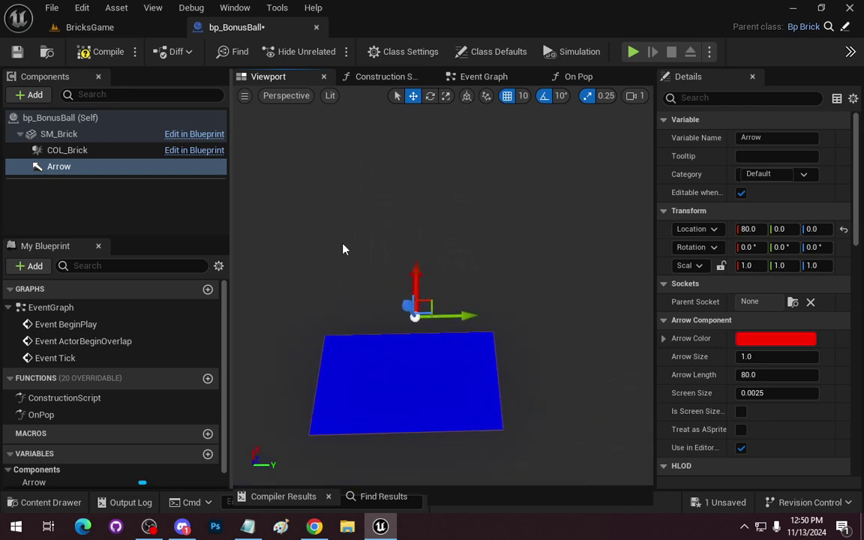
# Duplicate the arrow with Ctrl+D into six Arrow components in total.
pyautogui.hotkey('ctrl', 'd')
pyautogui.hotkey('ctrl', 'd')
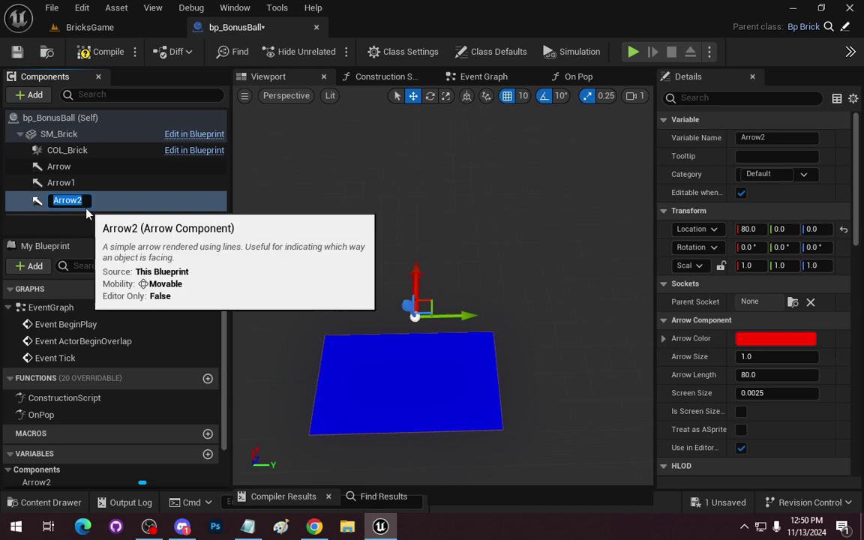
pyautogui.hotkey('ctrl', 'd')
pyautogui.hotkey('ctrl', 'd')
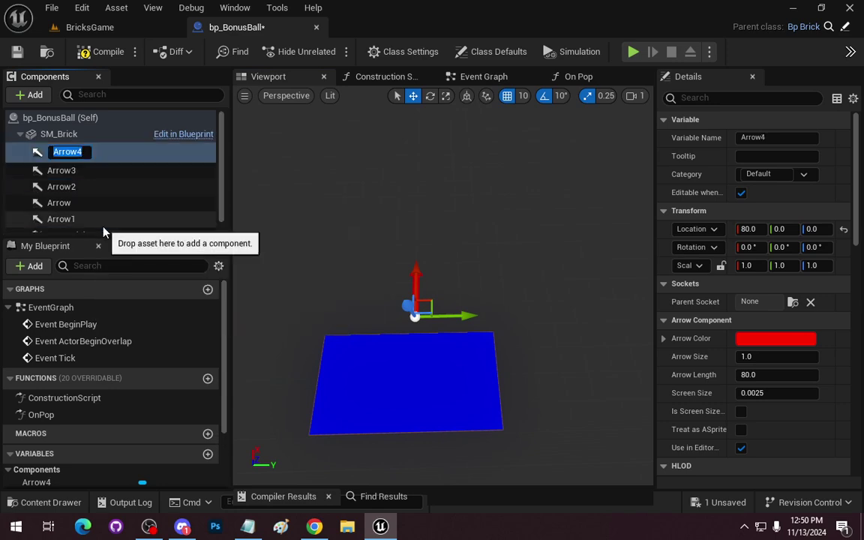
pyautogui.scroll(-1, 131, 170)
pyautogui.hotkey('ctrl', 'd')
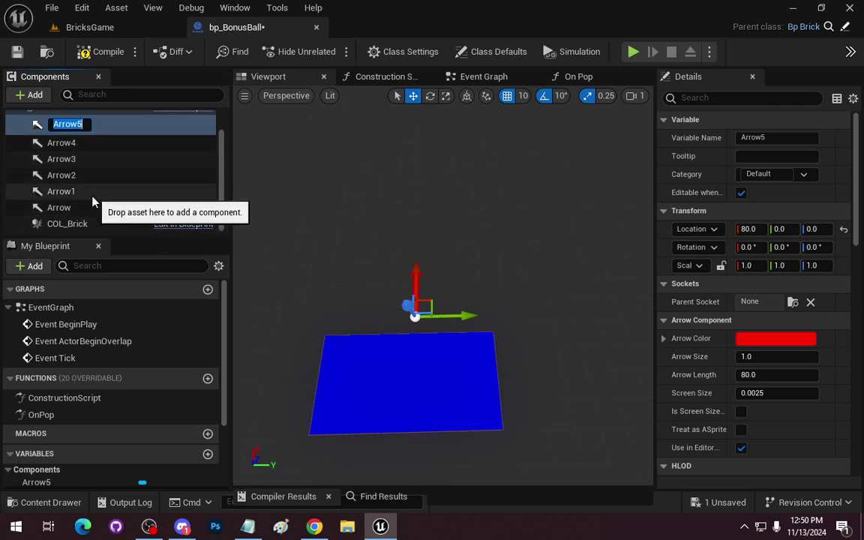
pyautogui.click(66, 207)
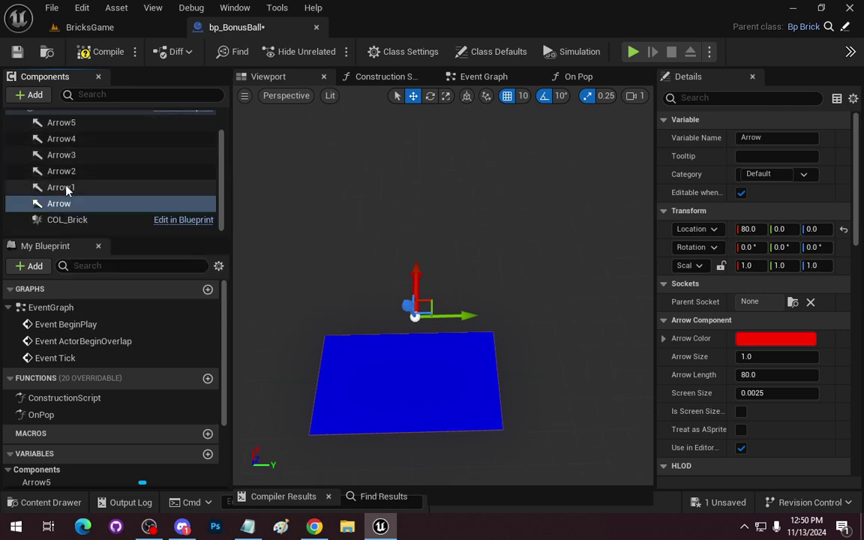
# Slide Arrow1 sideways along Y and rotate it 45° around Z.
pyautogui.click(66, 187)
pyautogui.moveTo(450, 314); pyautogui.dragTo(537, 321)
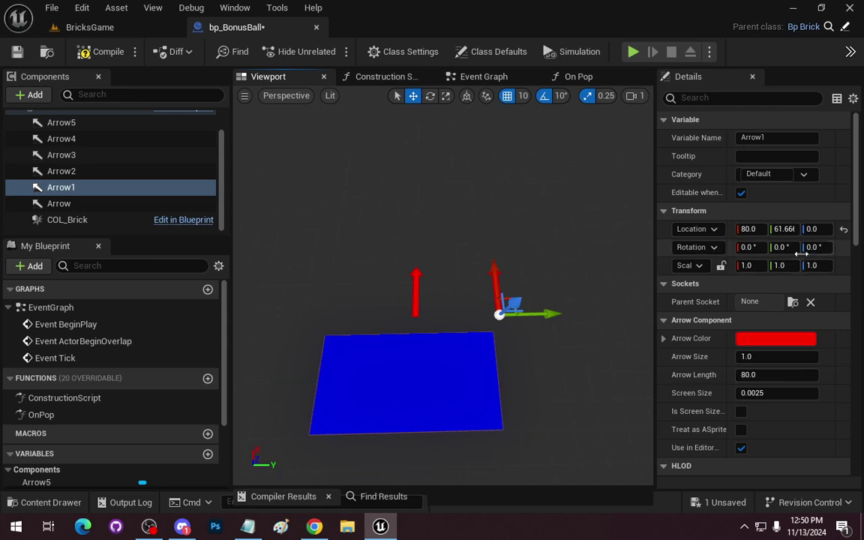
pyautogui.click(818, 247)
pyautogui.write('45')
pyautogui.press('Return')
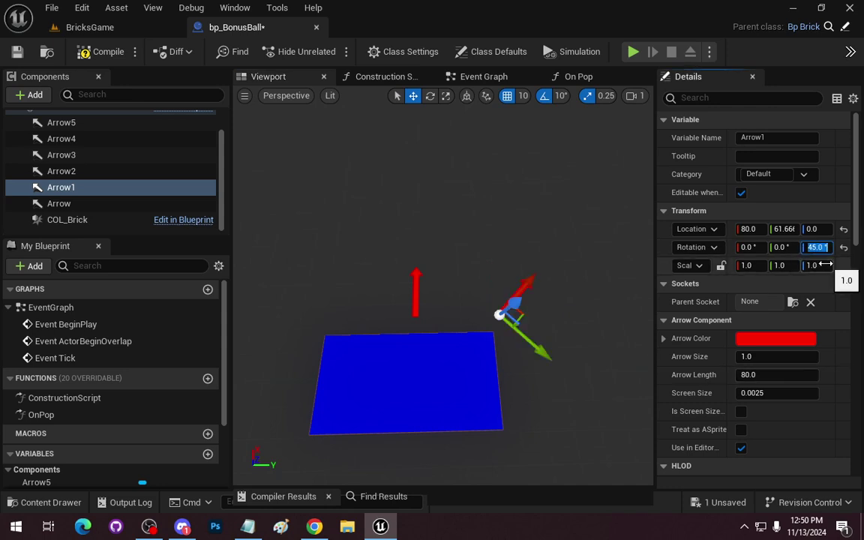
# Move Arrow2 to Y 83.33, X -10 and rotate it 90° around Z.
pyautogui.click(74, 172)
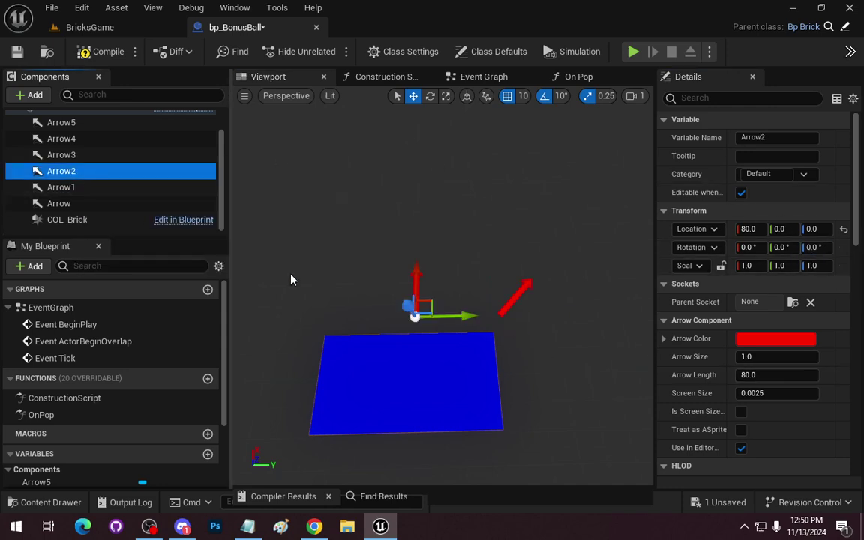
pyautogui.moveTo(460, 327); pyautogui.dragTo(577, 323)
pyautogui.moveTo(524, 266); pyautogui.dragTo(531, 331)
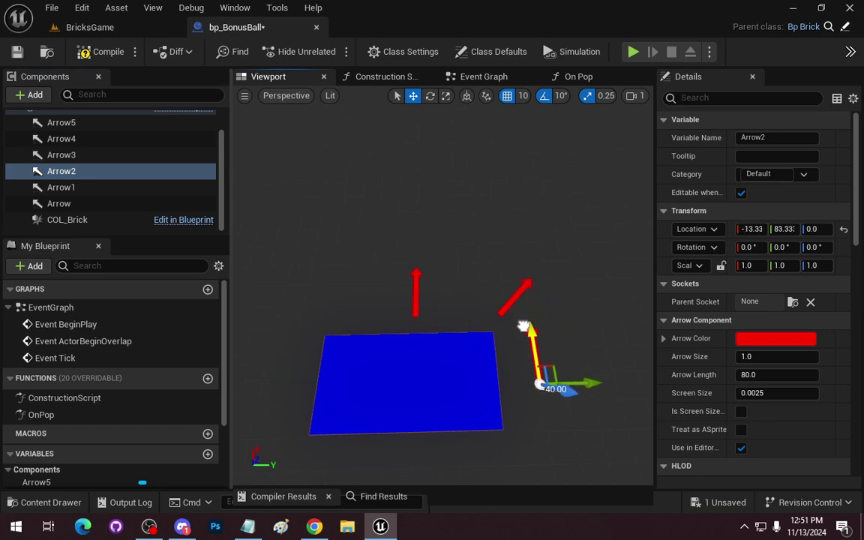
pyautogui.click(818, 250)
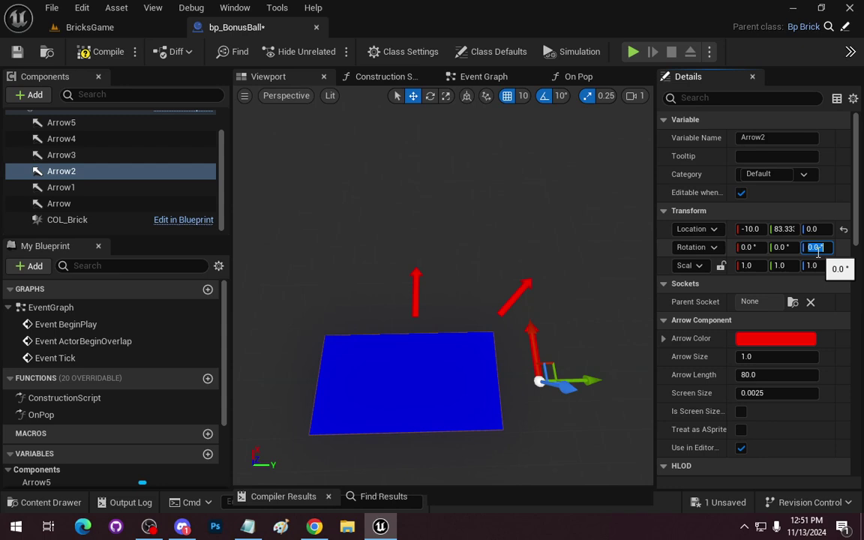
pyautogui.write('90')
pyautogui.press('Return')
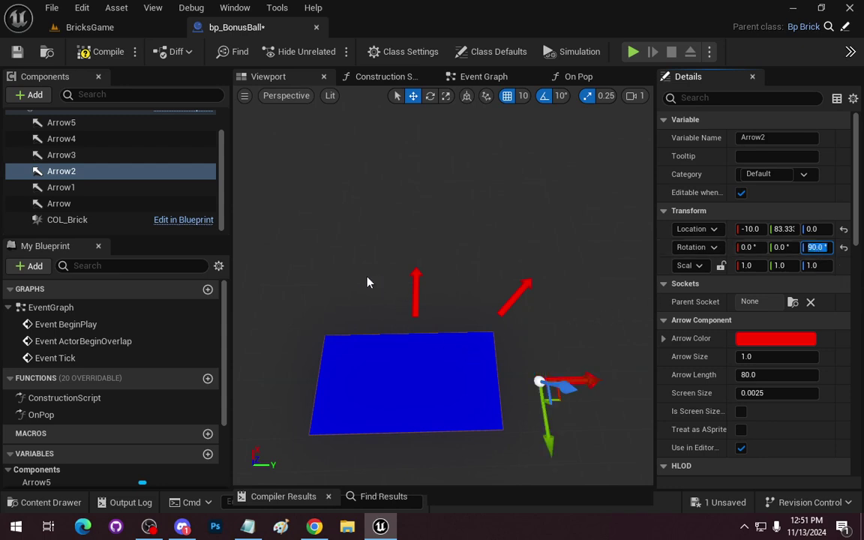
pyautogui.moveTo(368, 282)
pyautogui.mouseDown(button='right')
pyautogui.moveTo(390, 270)
pyautogui.moveTo(353, 270)
pyautogui.mouseUp(button='right')
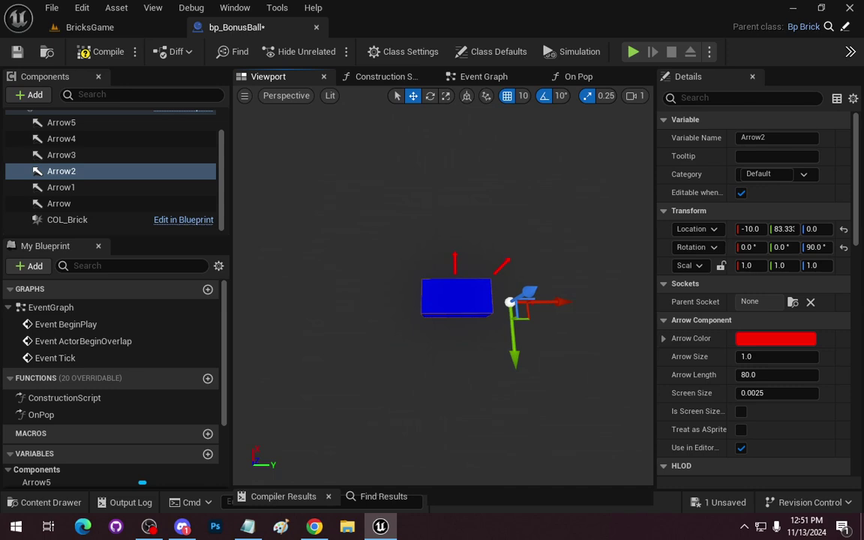
# Change Arrow1's rotation to 60° and Arrow2's to 120°, placing Arrow2 by the brick's corner.
pyautogui.click(61, 187)
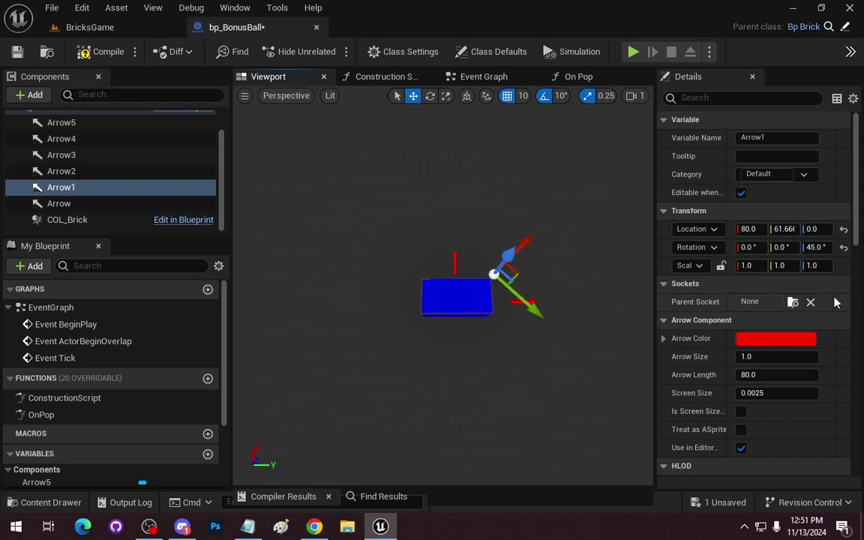
pyautogui.click(822, 248)
pyautogui.write('60')
pyautogui.press('Return')
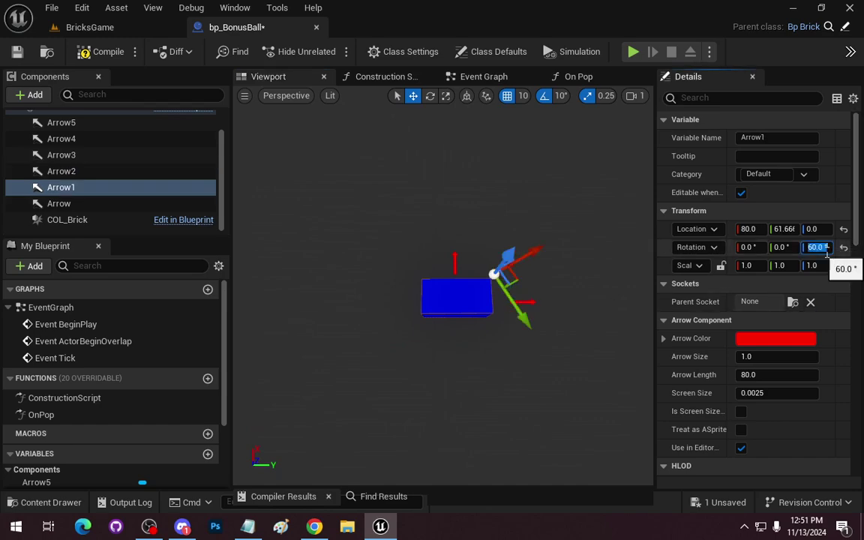
pyautogui.click(531, 303)
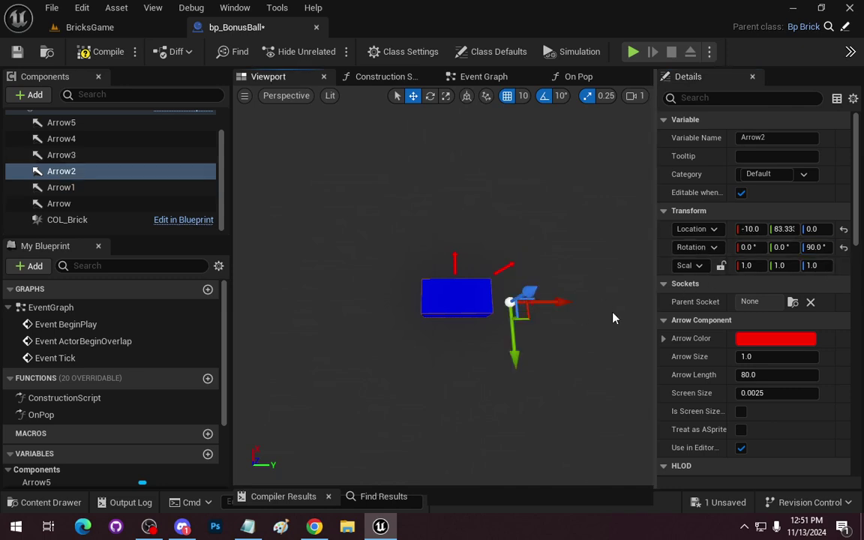
pyautogui.click(826, 250)
pyautogui.write('120')
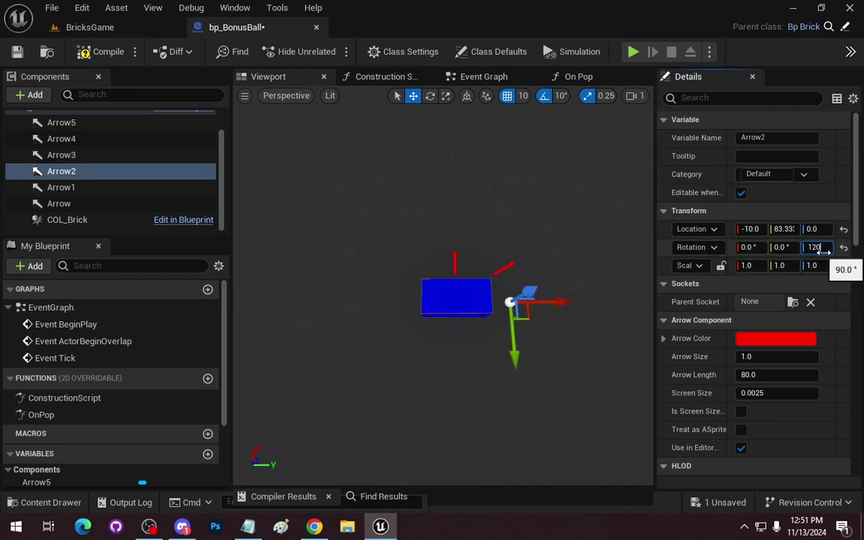
pyautogui.press('Return')
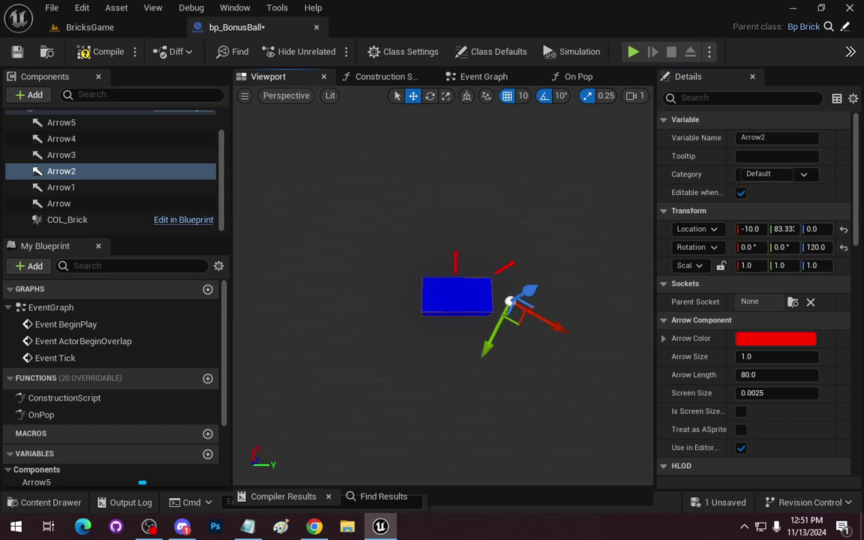
pyautogui.moveTo(482, 353); pyautogui.dragTo(483, 370)
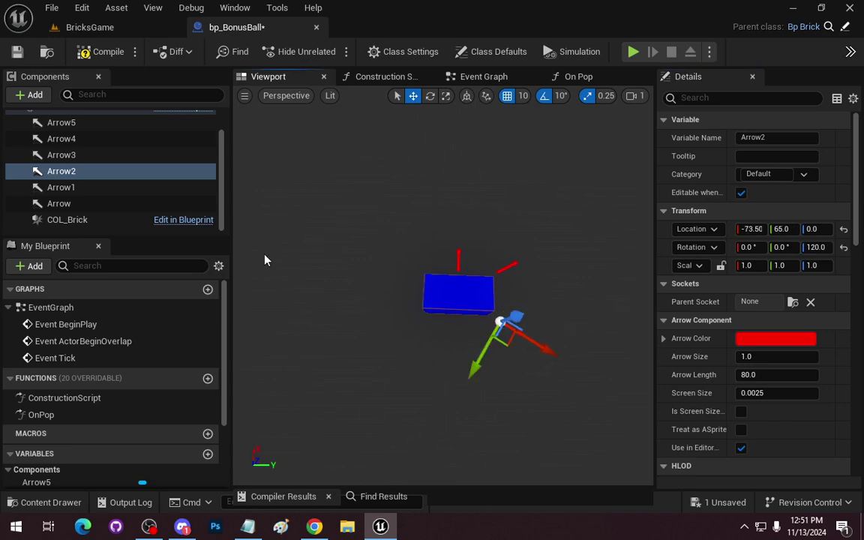
# Rotate Arrow3 to 180° and move it to the opposite side of the brick.
pyautogui.click(64, 154)
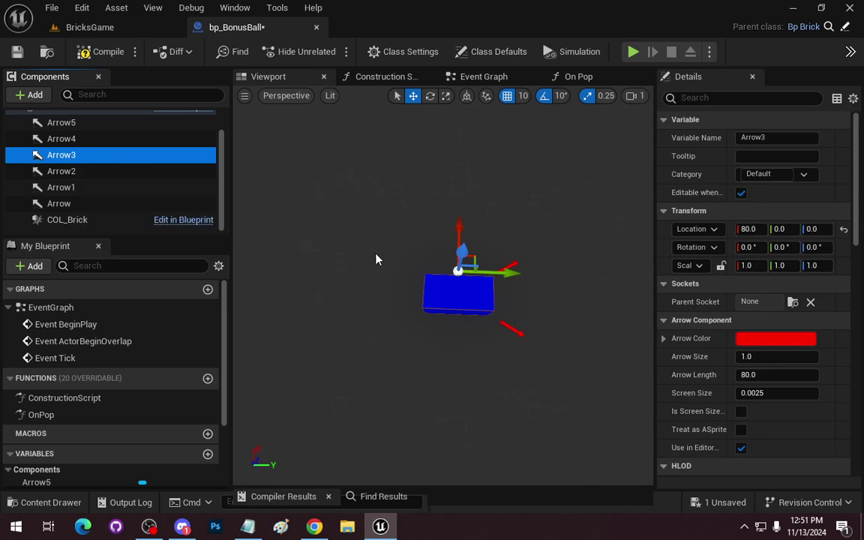
pyautogui.click(814, 247)
pyautogui.write('80')
pyautogui.press('Return')
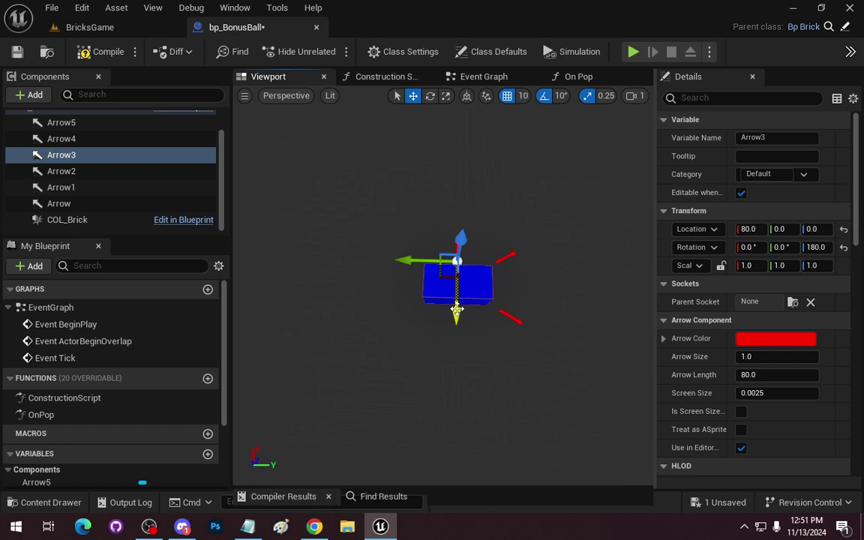
pyautogui.moveTo(457, 310); pyautogui.dragTo(460, 369)
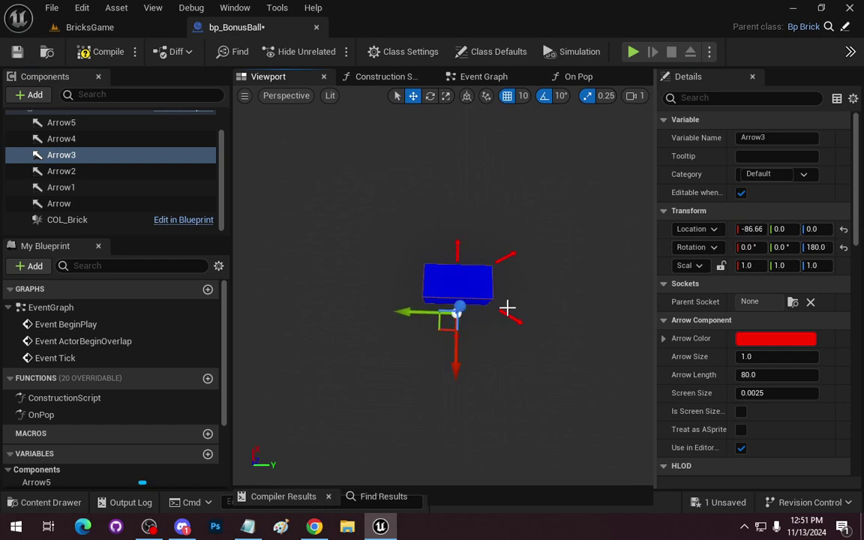
# Rotate Arrow4 to 240° and move it to the brick's far corner.
pyautogui.click(61, 139)
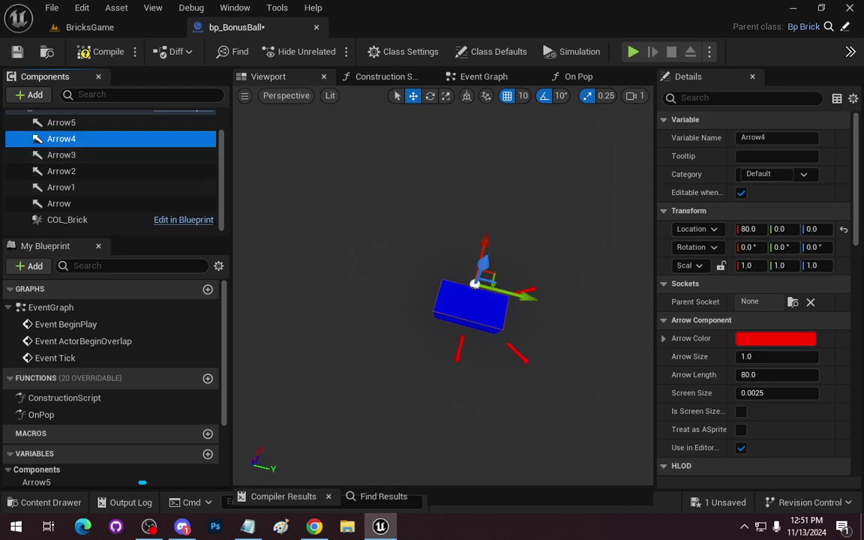
pyautogui.click(814, 247)
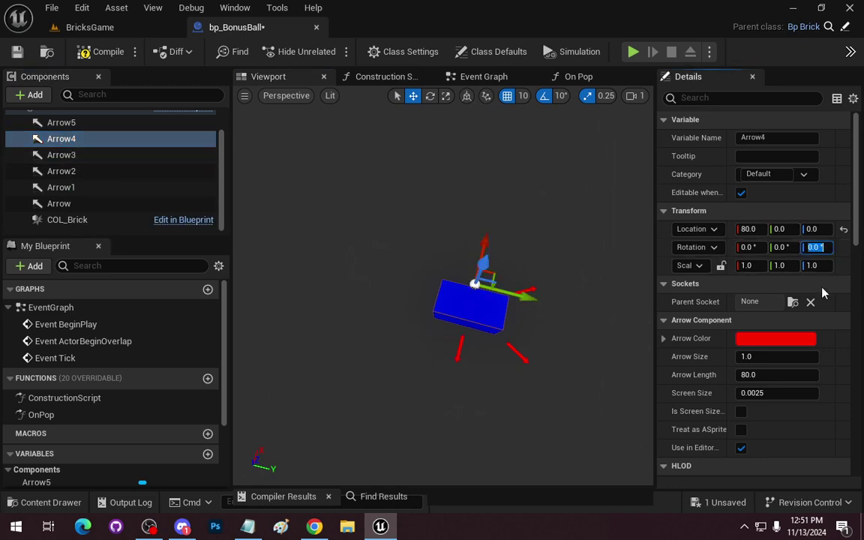
pyautogui.write('40')
pyautogui.press('Return')
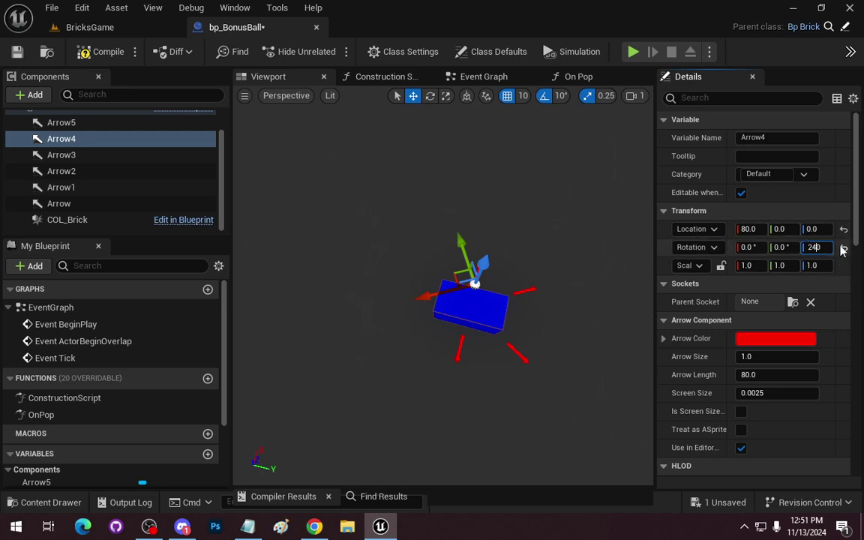
pyautogui.write('0')
pyautogui.press('Return')
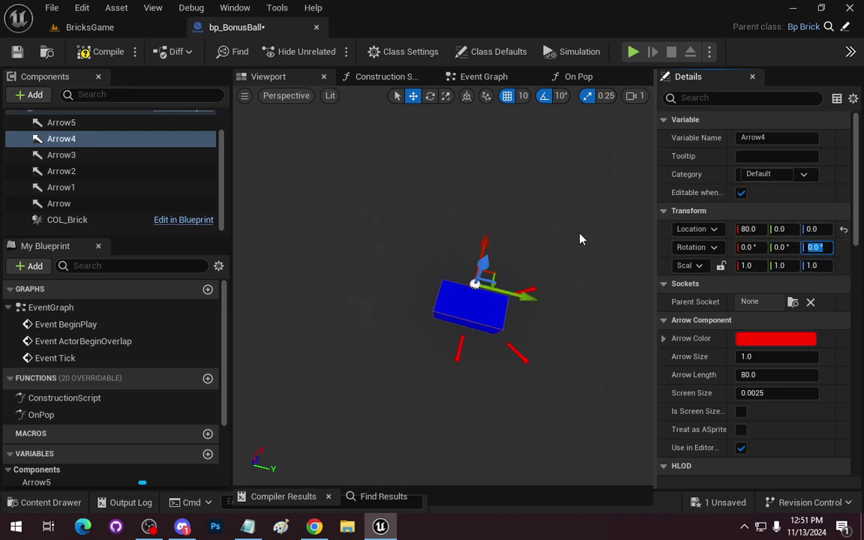
pyautogui.moveTo(494, 246)
pyautogui.mouseDown()
pyautogui.moveTo(509, 314)
pyautogui.moveTo(464, 324)
pyautogui.mouseUp()
pyautogui.moveTo(438, 282); pyautogui.dragTo(431, 291)
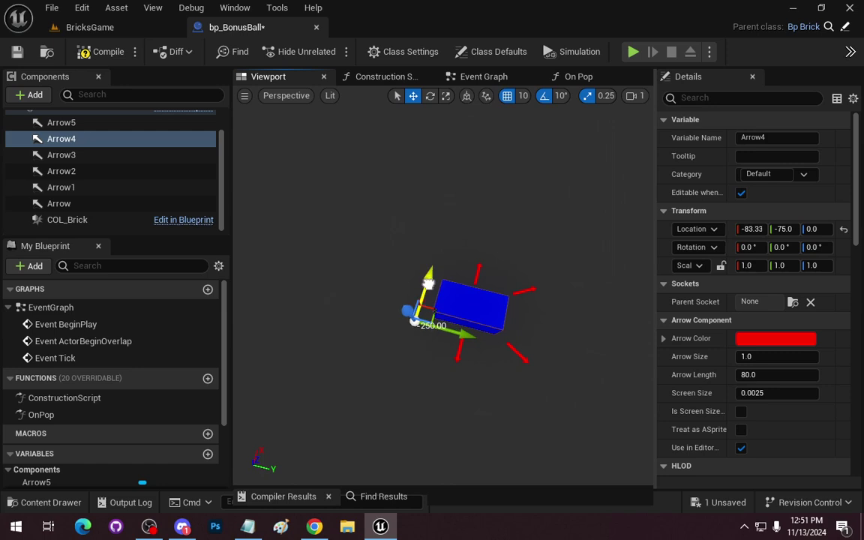
pyautogui.click(818, 247)
pyautogui.write('240')
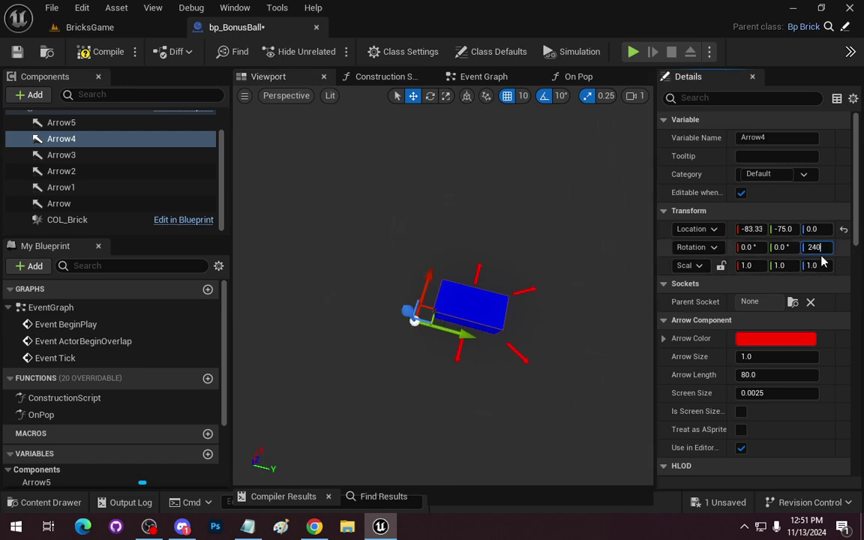
pyautogui.press('Return')
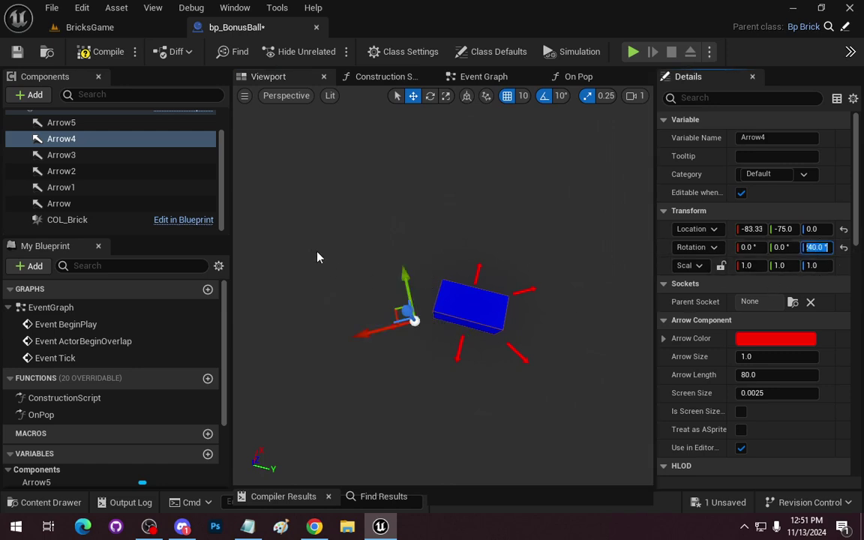
# Rotate Arrow5 to 300° and place it beside the brick at Y -76.6.
pyautogui.click(60, 122)
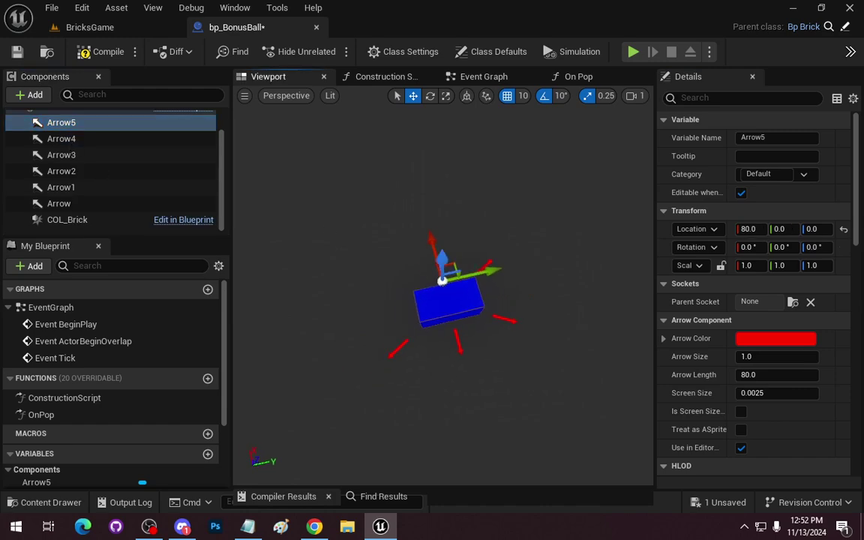
pyautogui.moveTo(473, 272); pyautogui.dragTo(444, 278)
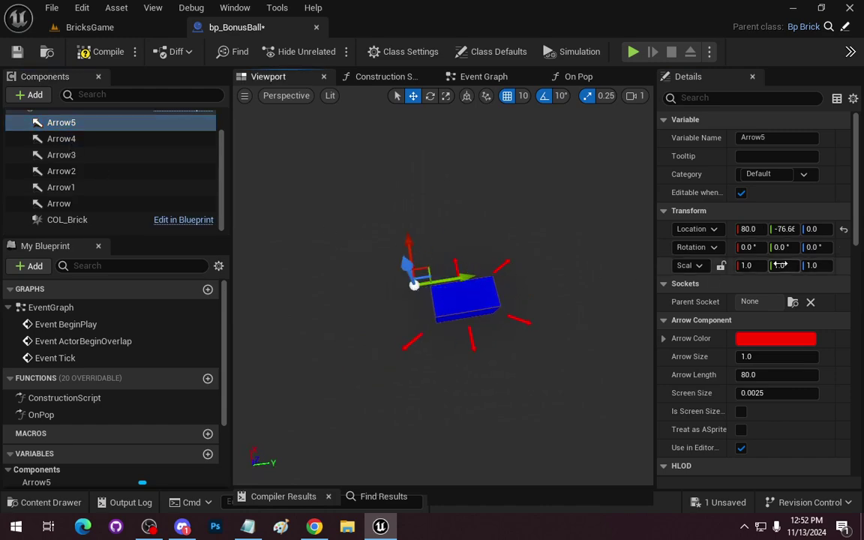
pyautogui.click(814, 246)
pyautogui.write('300')
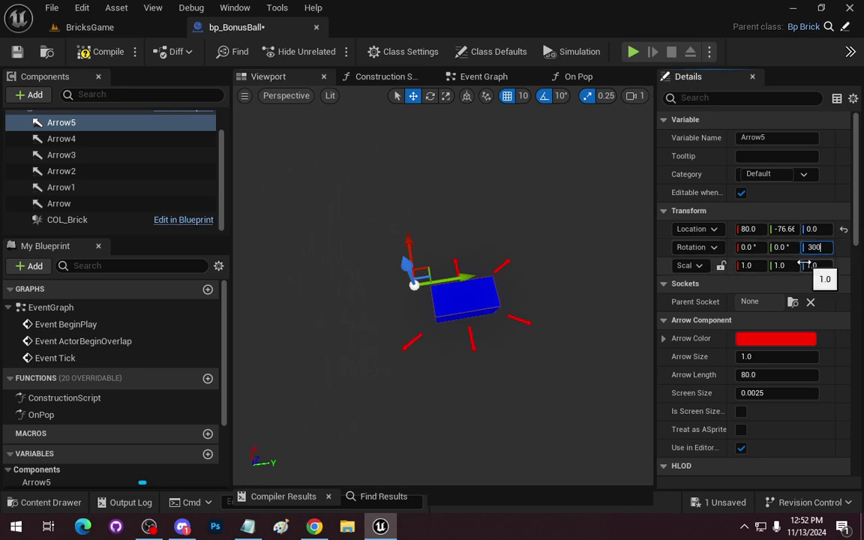
pyautogui.press('Return')
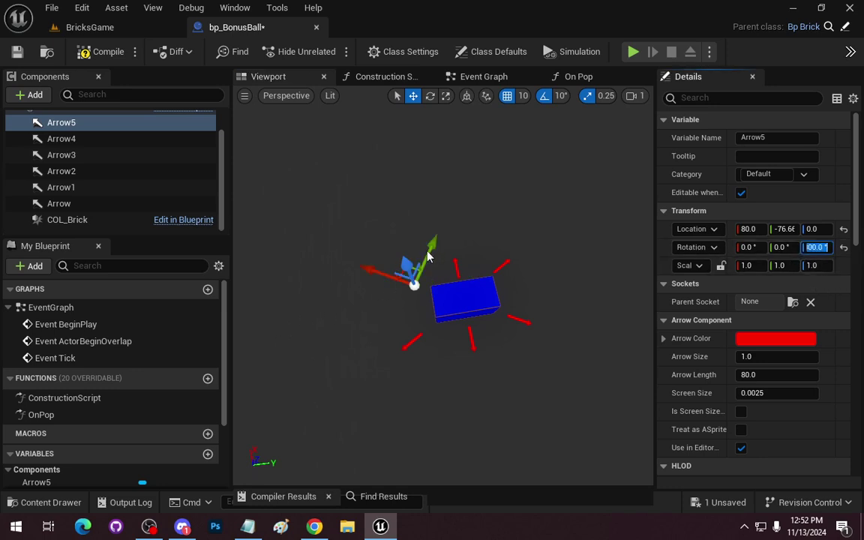
pyautogui.write('300')
pyautogui.moveTo(427, 257); pyautogui.dragTo(440, 257, button='right')
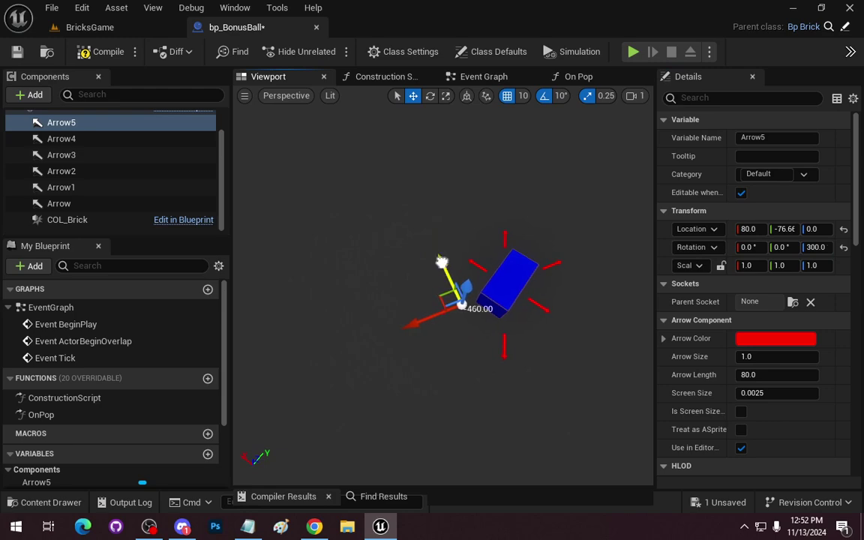
pyautogui.moveTo(442, 262); pyautogui.dragTo(443, 265)
pyautogui.moveTo(535, 361)
pyautogui.mouseDown(button='right')
pyautogui.moveTo(480, 353)
pyautogui.moveTo(484, 397)
pyautogui.moveTo(537, 359)
pyautogui.mouseUp(button='right')
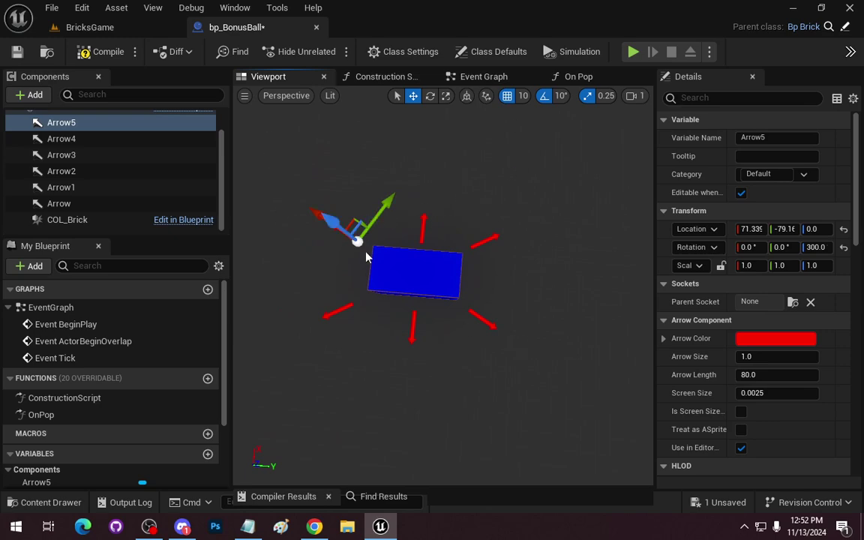
# Compile bp_BonusBall, check the level view, and return to the On Pop graph.
pyautogui.click(98, 52)
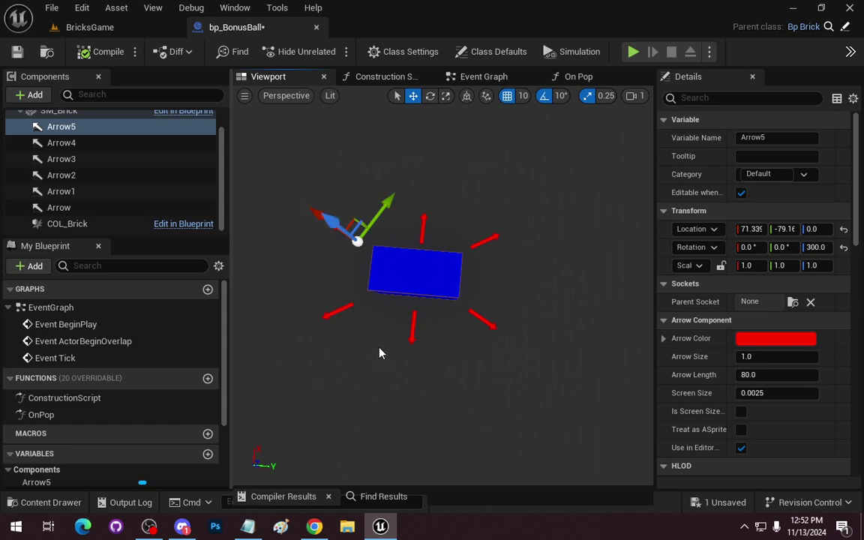
pyautogui.click(112, 27)
pyautogui.moveTo(360, 285); pyautogui.dragTo(360, 315, button='right')
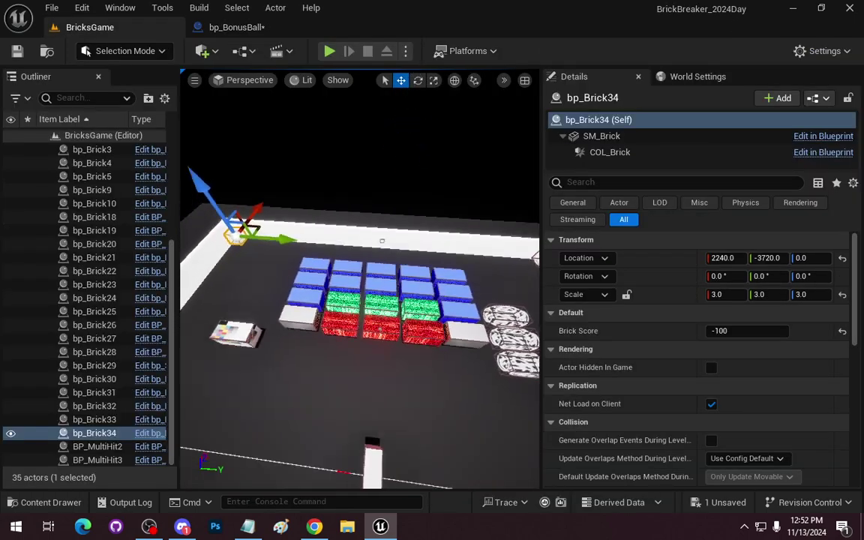
pyautogui.click(236, 27)
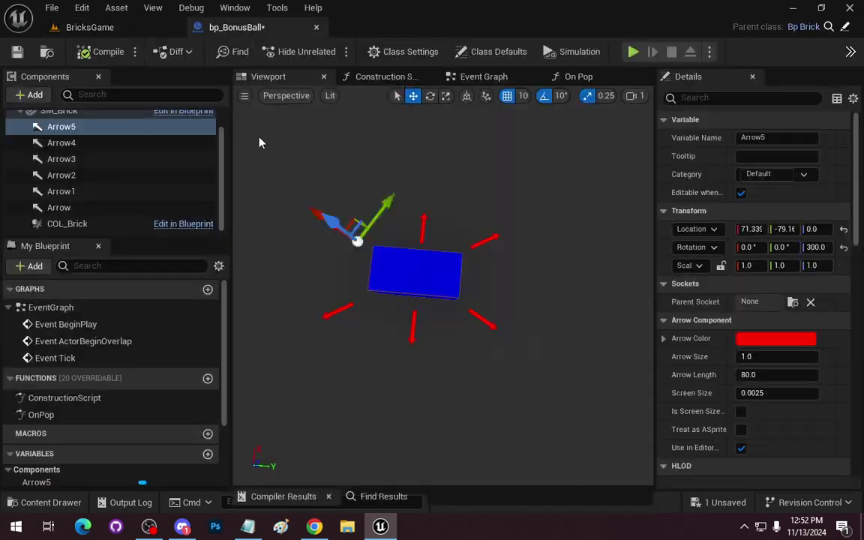
pyautogui.click(578, 77)
# Add a Spawn Actor from Class node after On Pop and set its class to bp_Ball.
pyautogui.moveTo(403, 299); pyautogui.dragTo(388, 219, button='right')
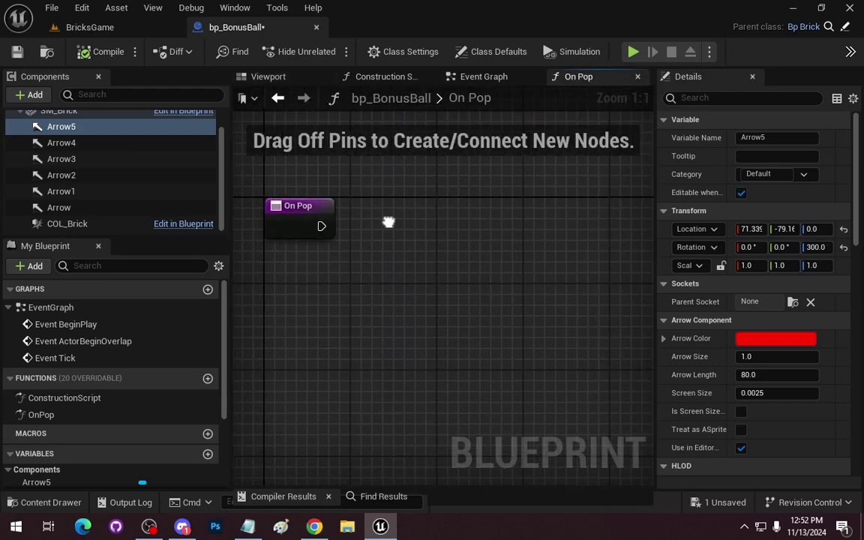
pyautogui.moveTo(316, 227); pyautogui.dragTo(492, 202)
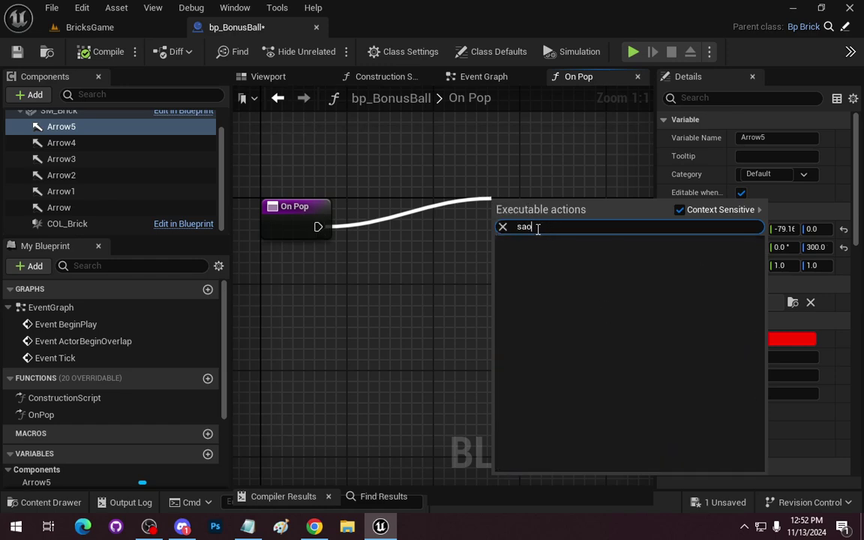
pyautogui.write('sa')
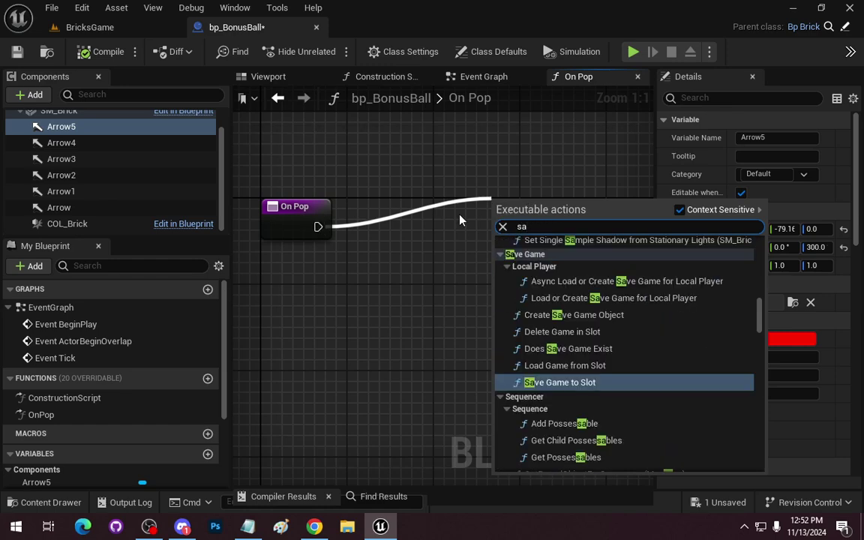
pyautogui.press('BackSpace')
pyautogui.write('pawn ac')
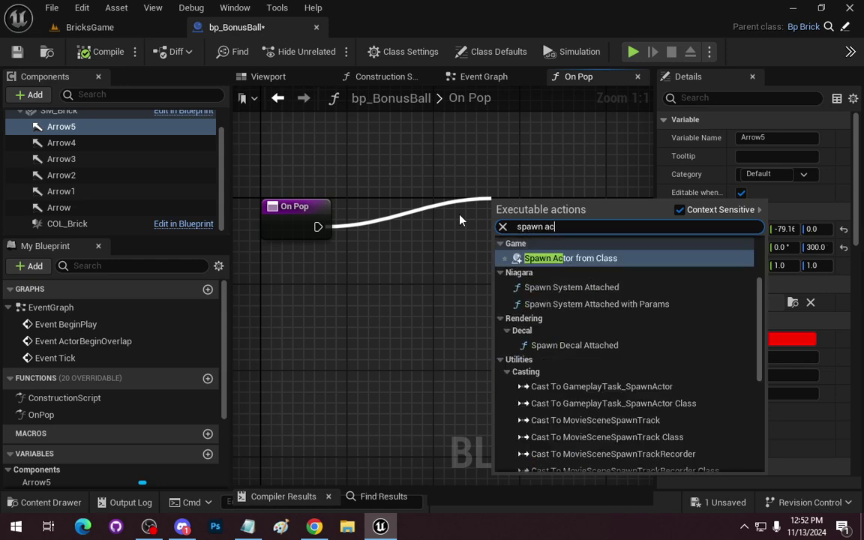
pyautogui.write('tor')
pyautogui.press('Return')
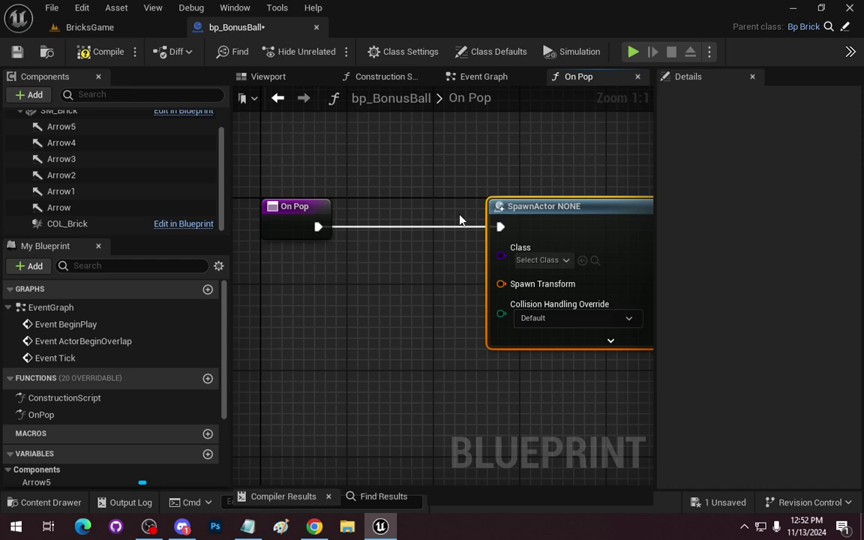
pyautogui.click(564, 261)
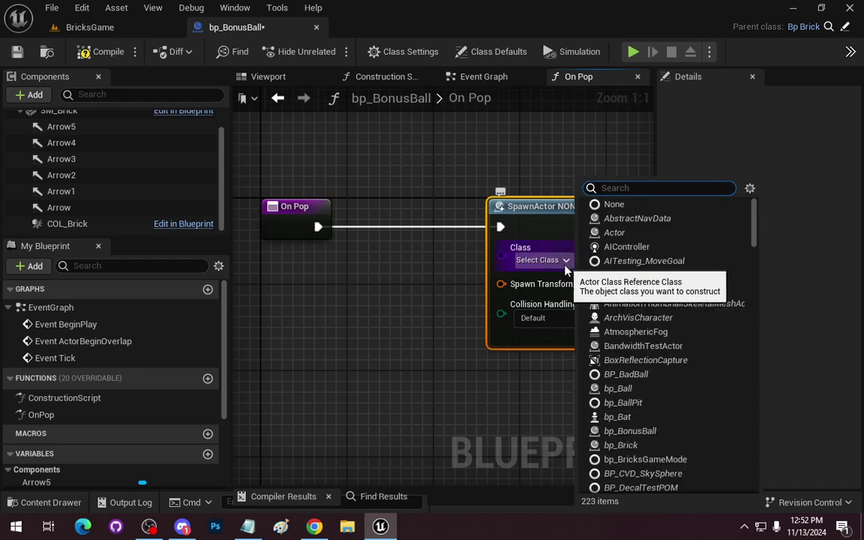
pyautogui.write('bp')
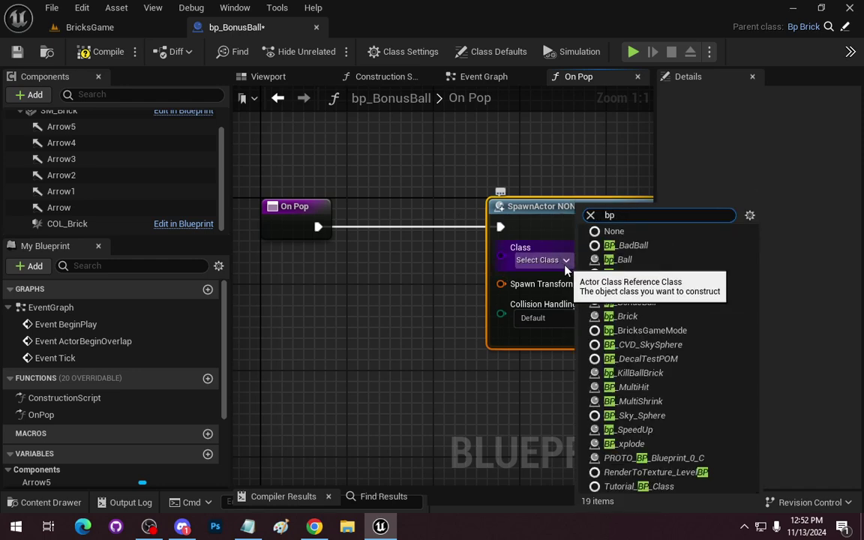
pyautogui.click(619, 260)
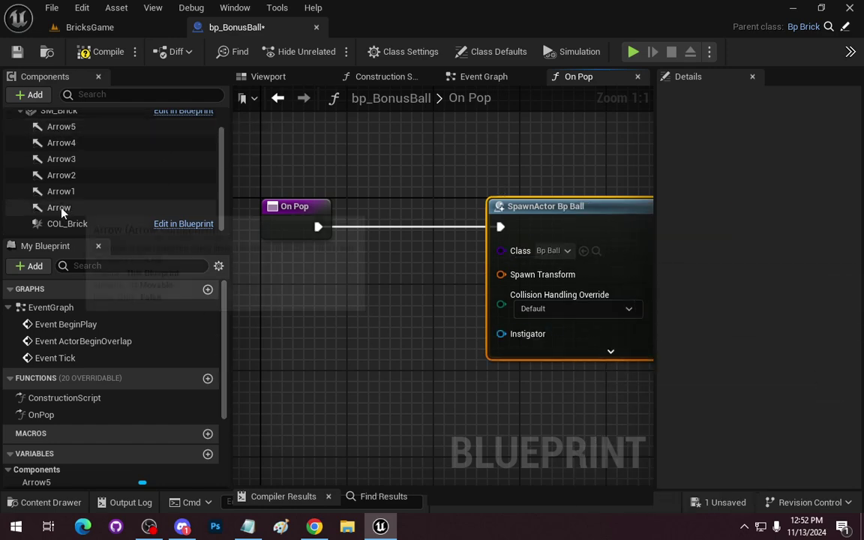
# Place an Arrow getter below On Pop and add a Get World Transform node for it.
pyautogui.moveTo(61, 212)
pyautogui.mouseDown()
pyautogui.moveTo(352, 297)
pyautogui.moveTo(330, 291)
pyautogui.mouseUp()
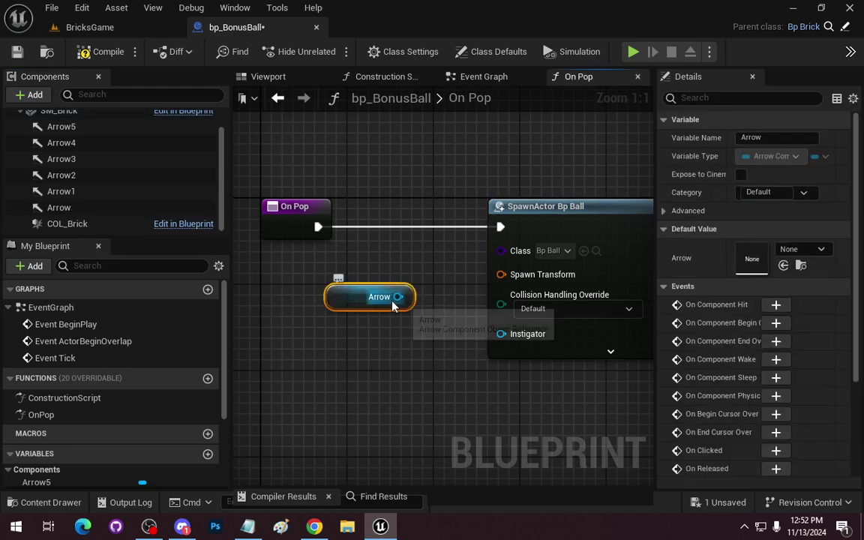
pyautogui.moveTo(393, 302)
pyautogui.mouseDown()
pyautogui.moveTo(324, 298)
pyautogui.moveTo(401, 290)
pyautogui.mouseUp()
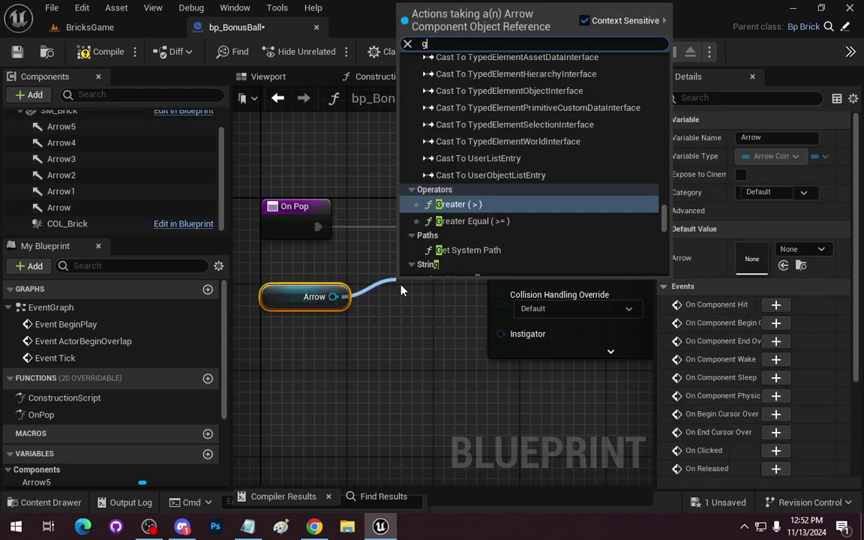
pyautogui.write('get world ')
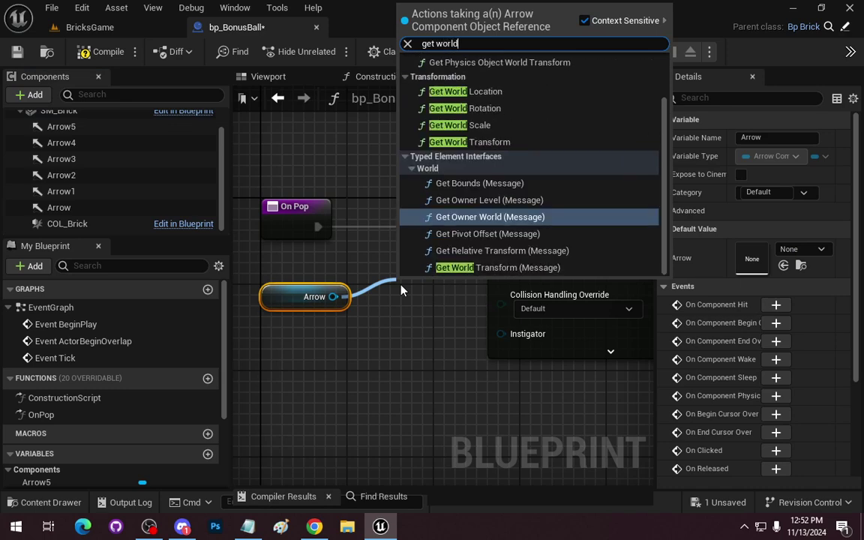
pyautogui.write('tra')
pyautogui.press('Return')
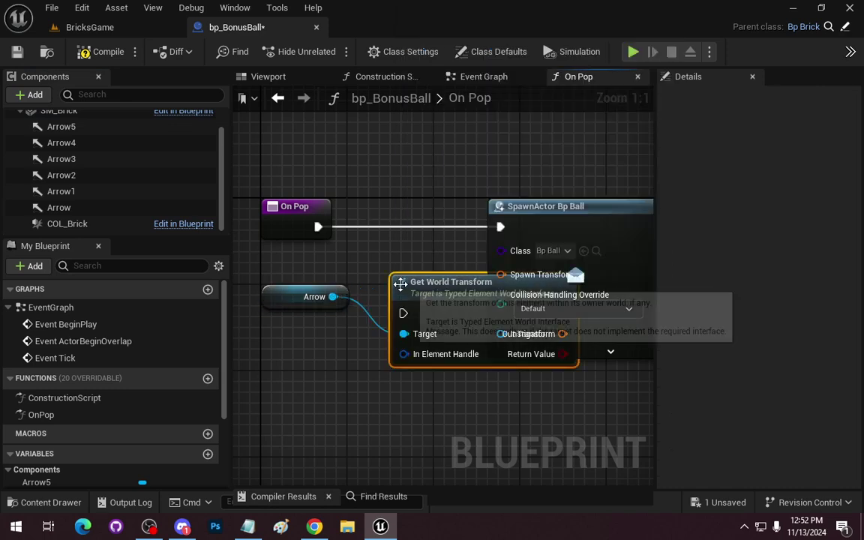
pyautogui.moveTo(284, 262)
pyautogui.mouseDown()
pyautogui.moveTo(461, 328)
pyautogui.moveTo(357, 318)
pyautogui.mouseUp()
pyautogui.moveTo(396, 393); pyautogui.dragTo(353, 383, button='right')
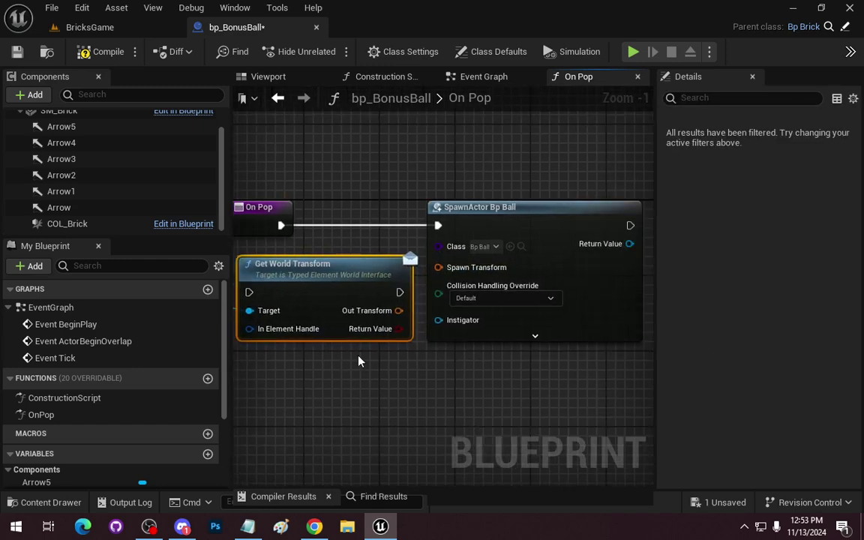
pyautogui.moveTo(332, 319); pyautogui.dragTo(420, 334, button='right')
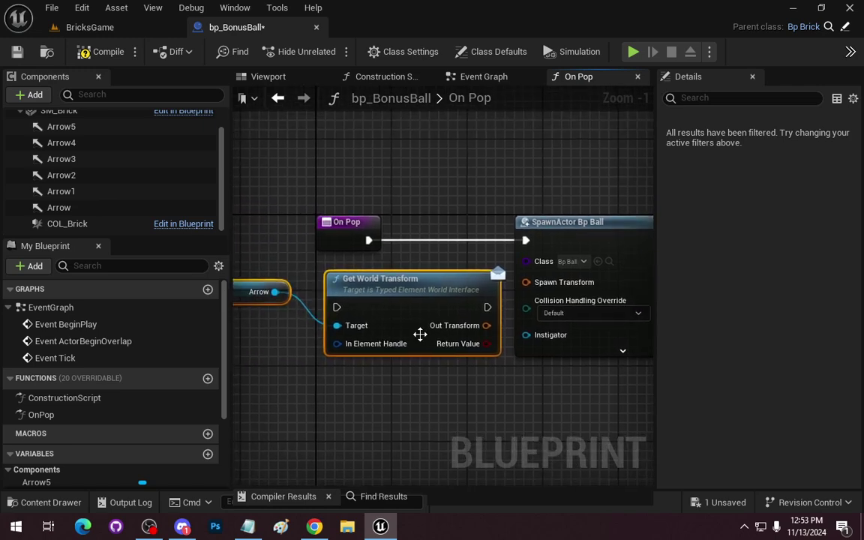
pyautogui.scroll(-2, 415, 330)
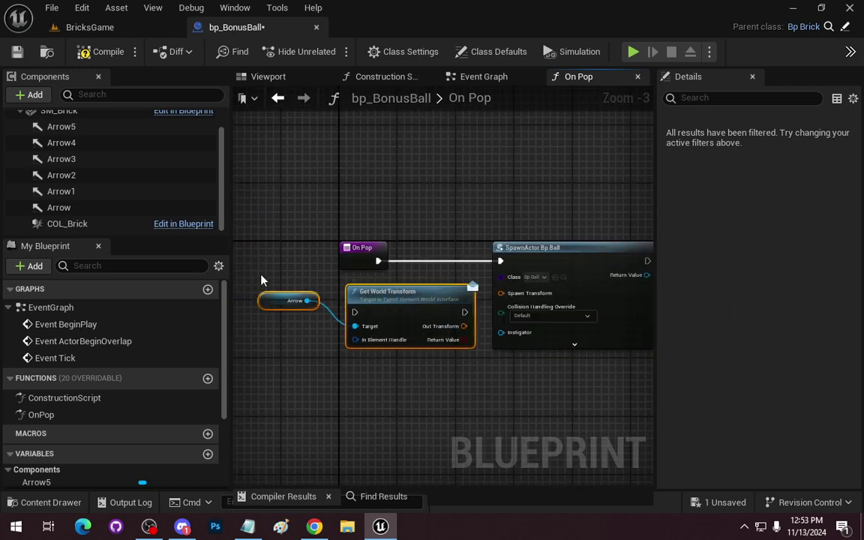
pyautogui.scroll(3, 261, 279)
# Replace it with the Scene Component Get World Transform and wire its Return Value into Spawn Transform.
pyautogui.click(469, 328)
pyautogui.press('Delete')
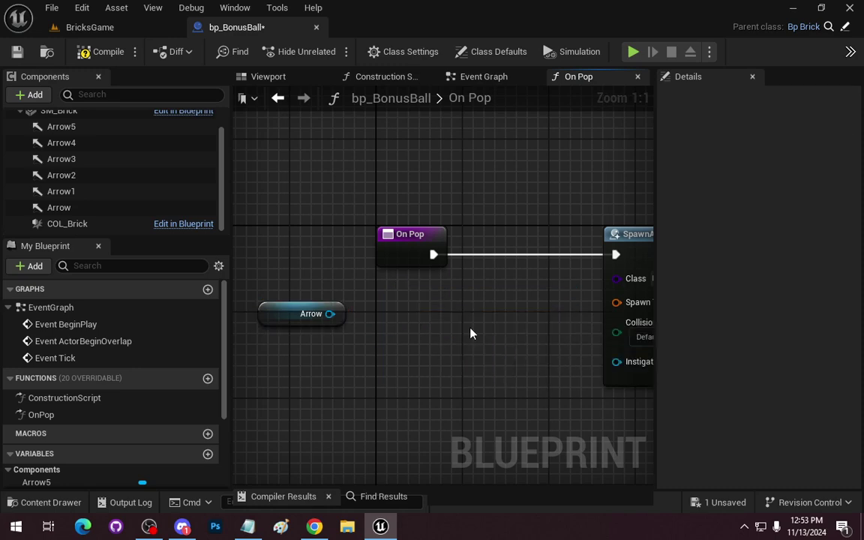
pyautogui.moveTo(330, 314); pyautogui.dragTo(398, 321)
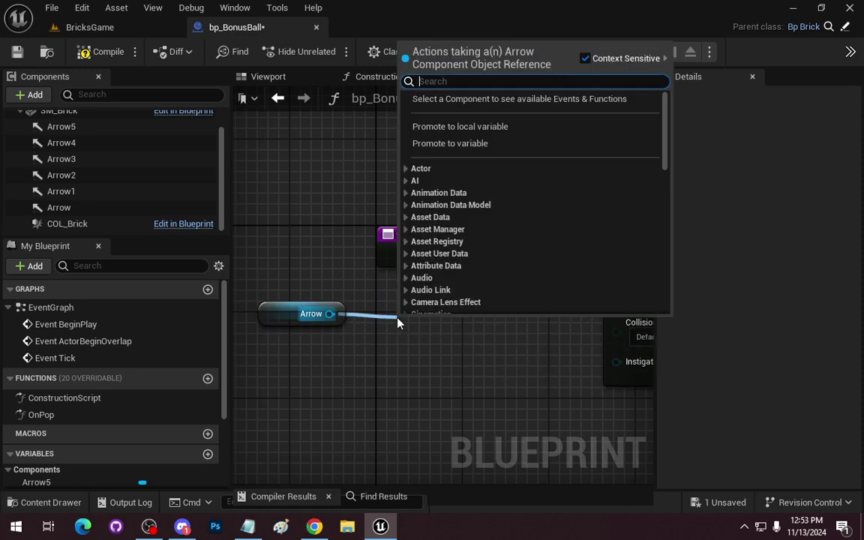
pyautogui.write('get')
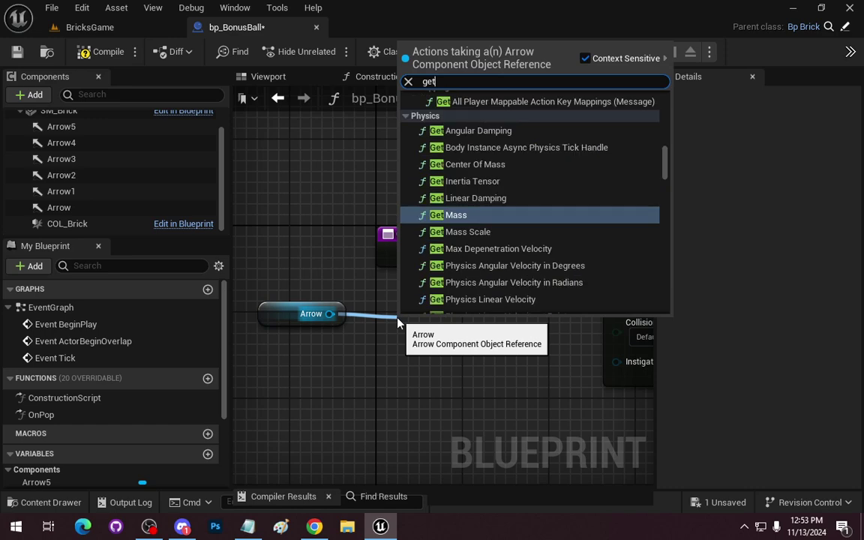
pyautogui.write(' trans')
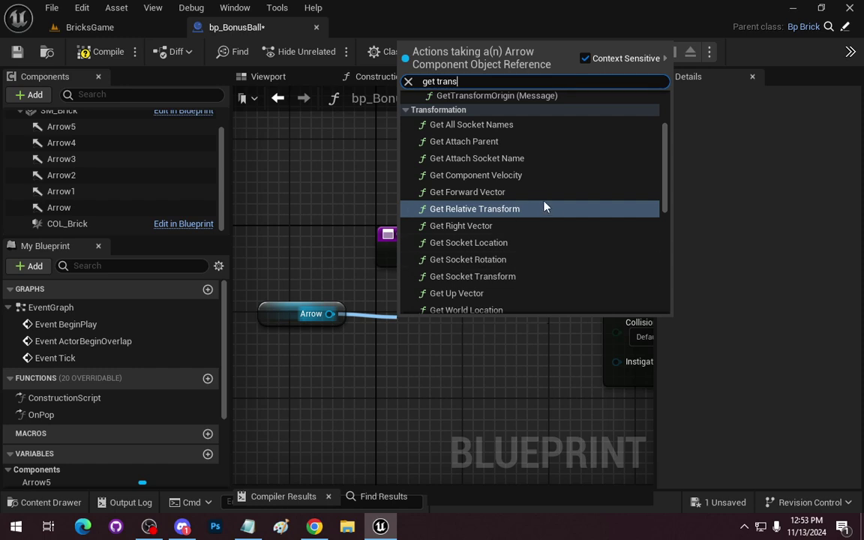
pyautogui.scroll(-3, 537, 218)
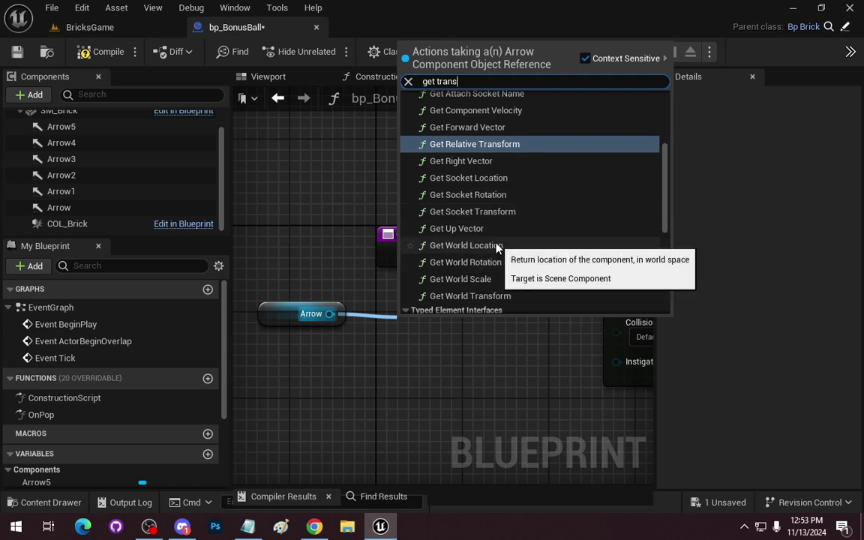
pyautogui.click(497, 296)
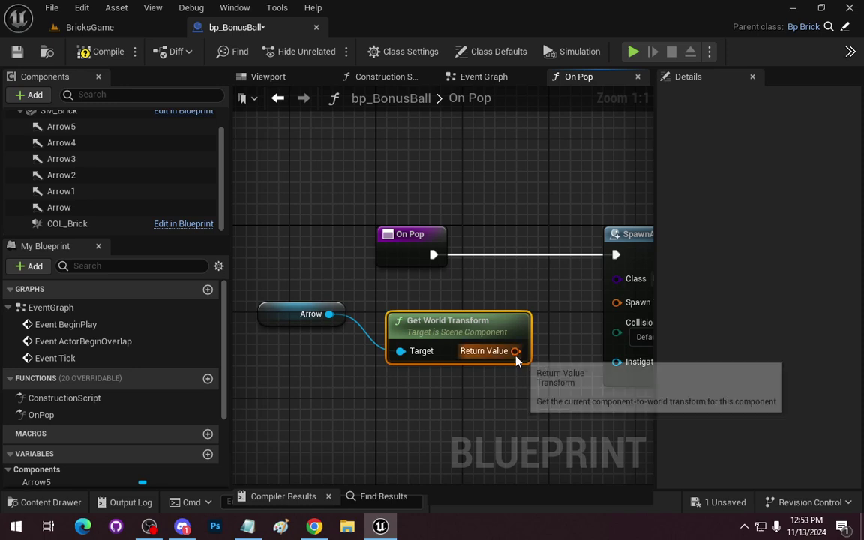
pyautogui.moveTo(516, 351)
pyautogui.mouseDown()
pyautogui.moveTo(589, 302)
pyautogui.moveTo(616, 302)
pyautogui.mouseUp()
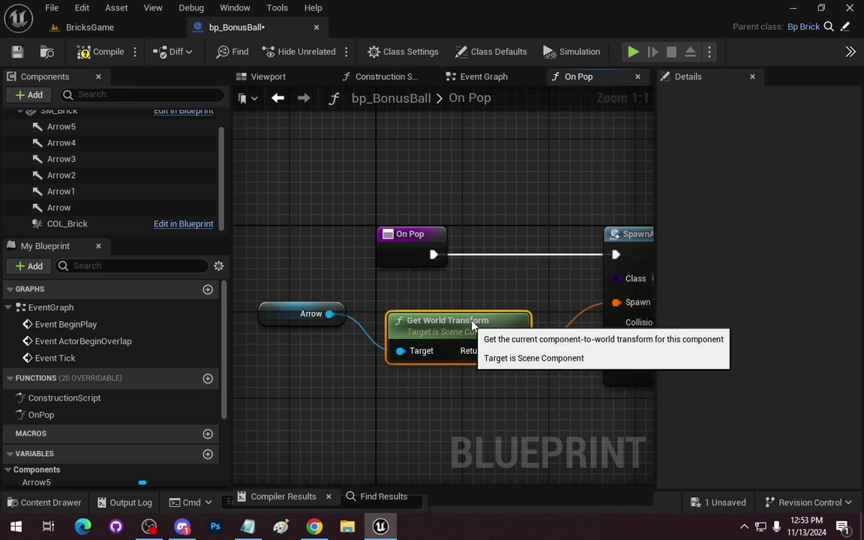
pyautogui.moveTo(466, 328); pyautogui.dragTo(530, 306)
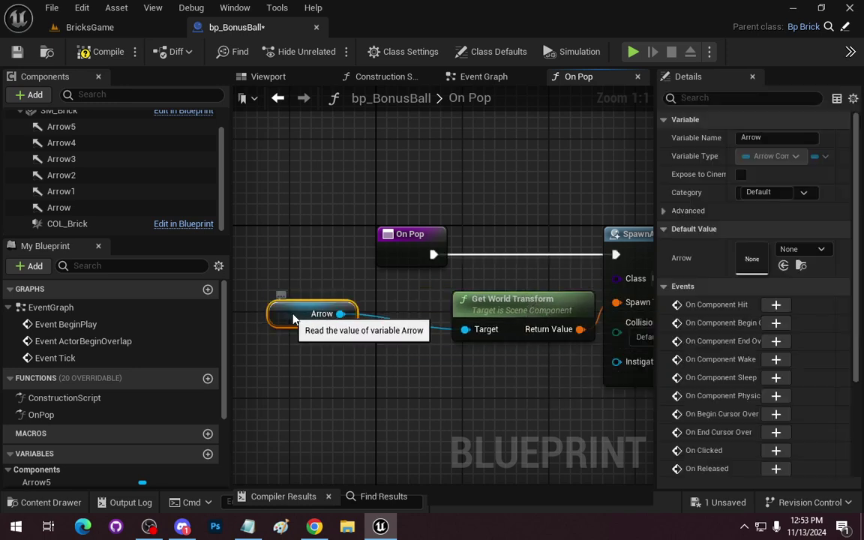
pyautogui.moveTo(279, 315); pyautogui.dragTo(365, 327)
pyautogui.scroll(-2, 496, 321)
# Copy the SpawnActor and Get World Transform pair and chain the copy after the first spawn.
pyautogui.moveTo(496, 321); pyautogui.dragTo(318, 328, button='right')
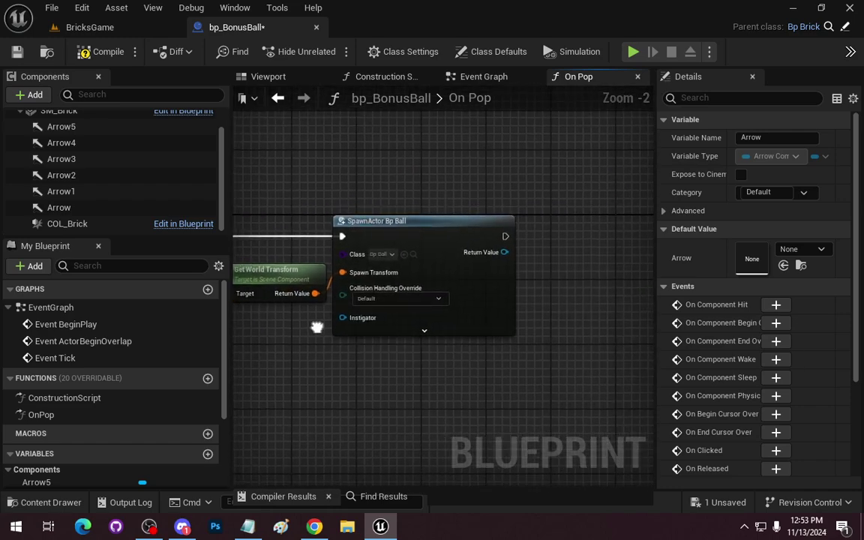
pyautogui.scroll(1, 364, 367)
pyautogui.scroll(-1, 364, 367)
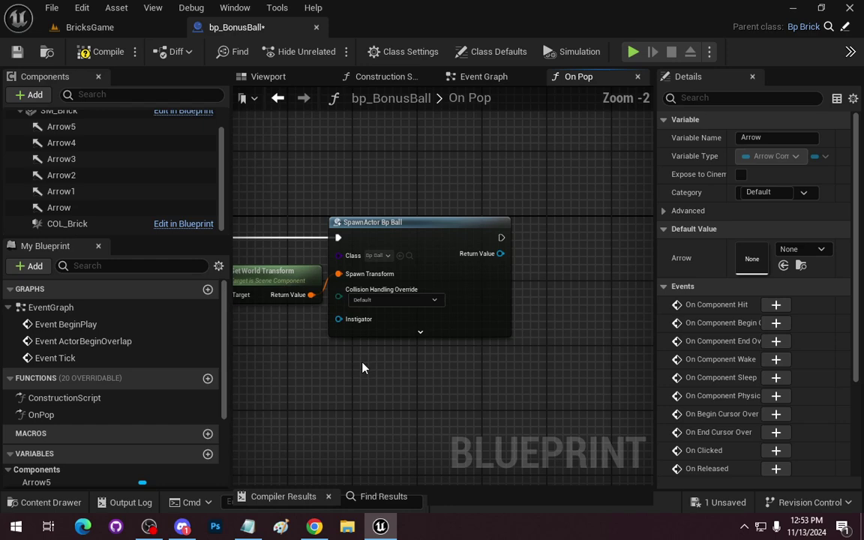
pyautogui.moveTo(361, 367); pyautogui.dragTo(429, 357, button='right')
pyautogui.scroll(-1, 429, 358)
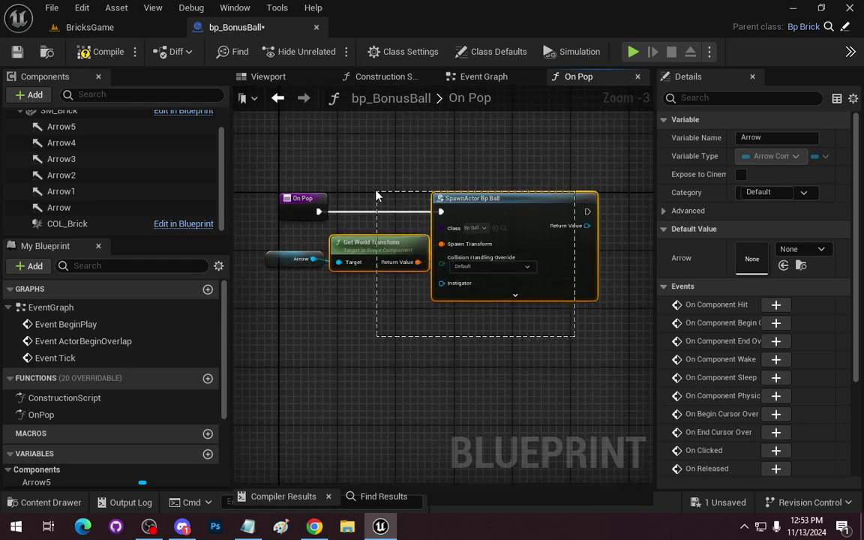
pyautogui.moveTo(377, 197); pyautogui.dragTo(375, 194)
pyautogui.moveTo(420, 263); pyautogui.dragTo(292, 224, button='right')
pyautogui.hotkey('ctrl', 'c')
pyautogui.hotkey('ctrl', 'v')
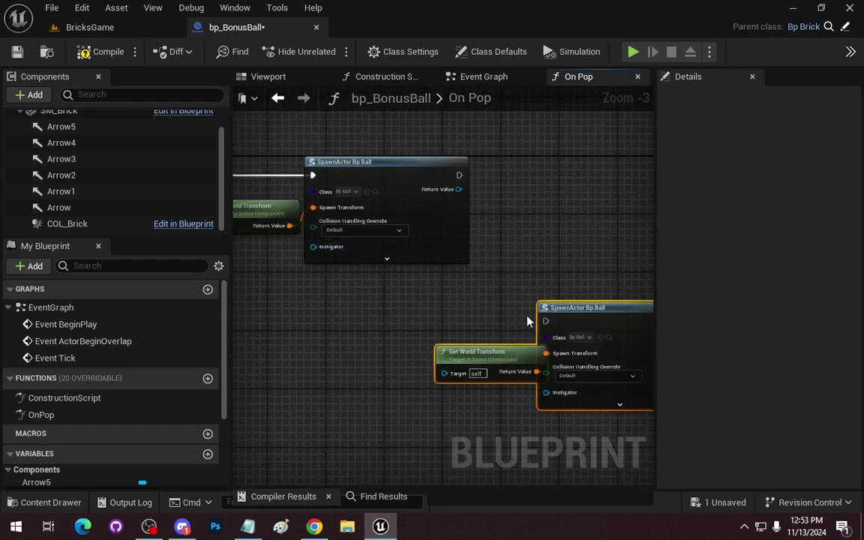
pyautogui.moveTo(583, 328); pyautogui.dragTo(620, 197)
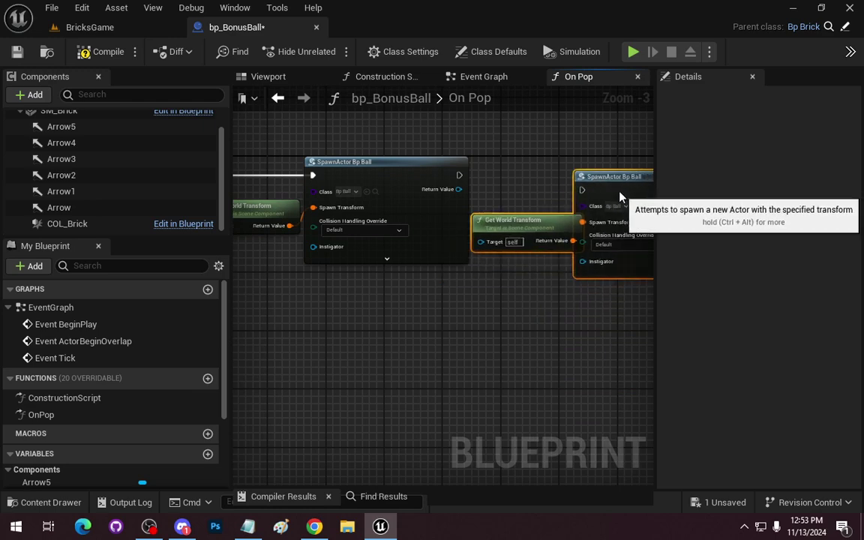
pyautogui.moveTo(486, 190); pyautogui.dragTo(428, 229, button='right')
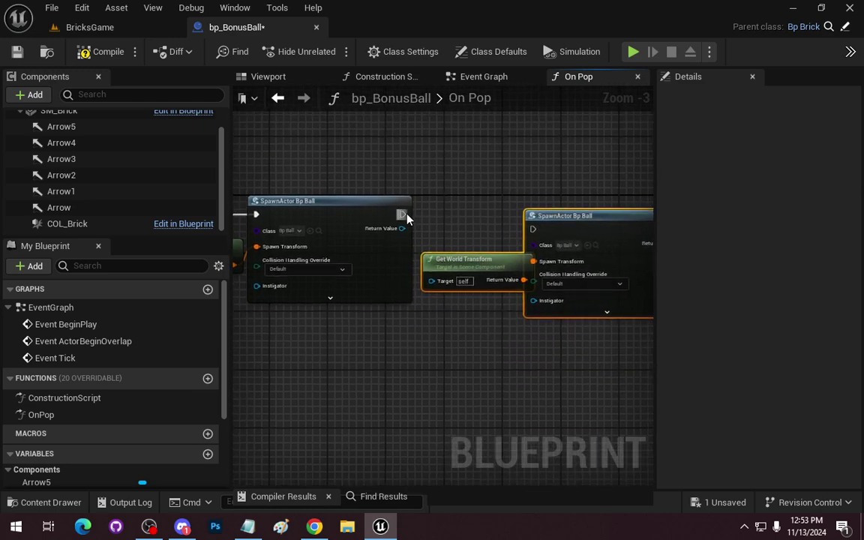
pyautogui.moveTo(535, 232); pyautogui.dragTo(534, 229)
pyautogui.press('q')
pyautogui.moveTo(506, 295); pyautogui.dragTo(535, 228, button='right')
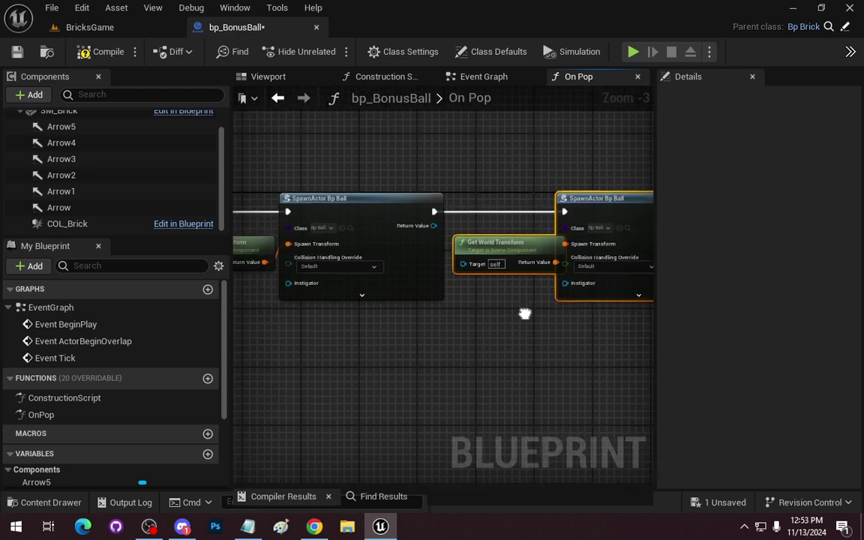
pyautogui.click(534, 228)
pyautogui.moveTo(534, 229); pyautogui.dragTo(513, 291)
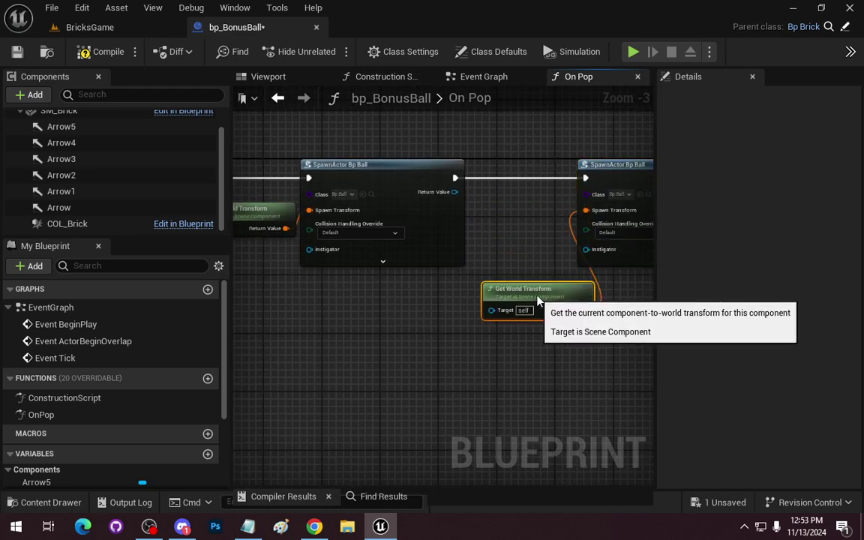
# Paste three more spawn-and-transform pairs and line them up evenly in a row.
pyautogui.moveTo(389, 320); pyautogui.dragTo(546, 335, button='right')
pyautogui.moveTo(278, 210); pyautogui.dragTo(429, 278)
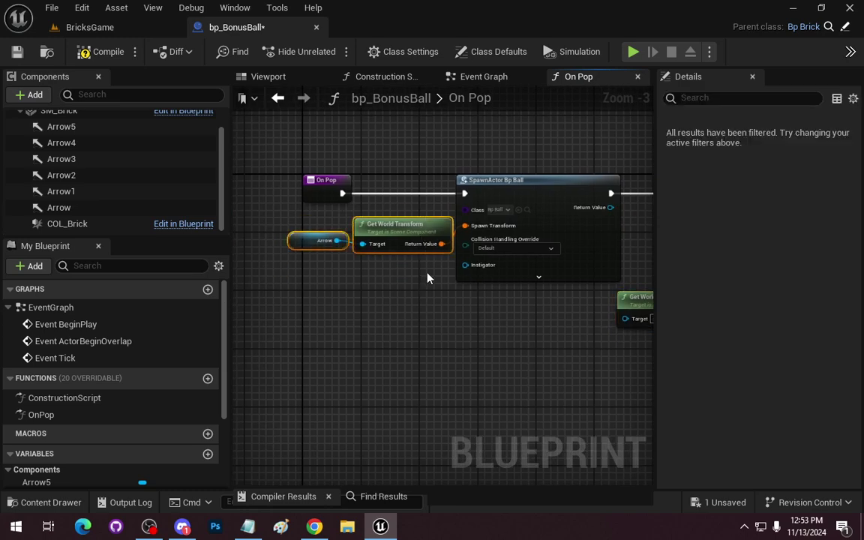
pyautogui.moveTo(415, 242); pyautogui.dragTo(406, 300)
pyautogui.moveTo(589, 351); pyautogui.dragTo(321, 372, button='right')
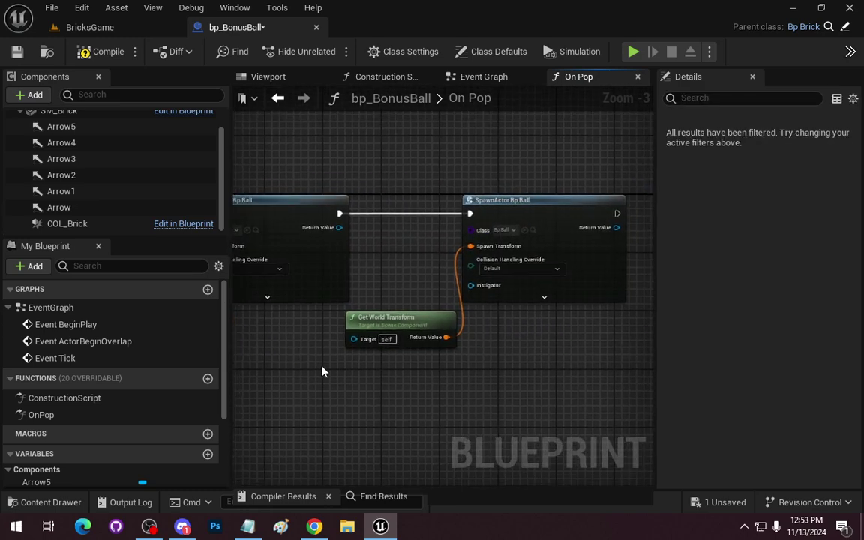
pyautogui.moveTo(652, 334); pyautogui.dragTo(513, 335, button='right')
pyautogui.scroll(-4, 520, 336)
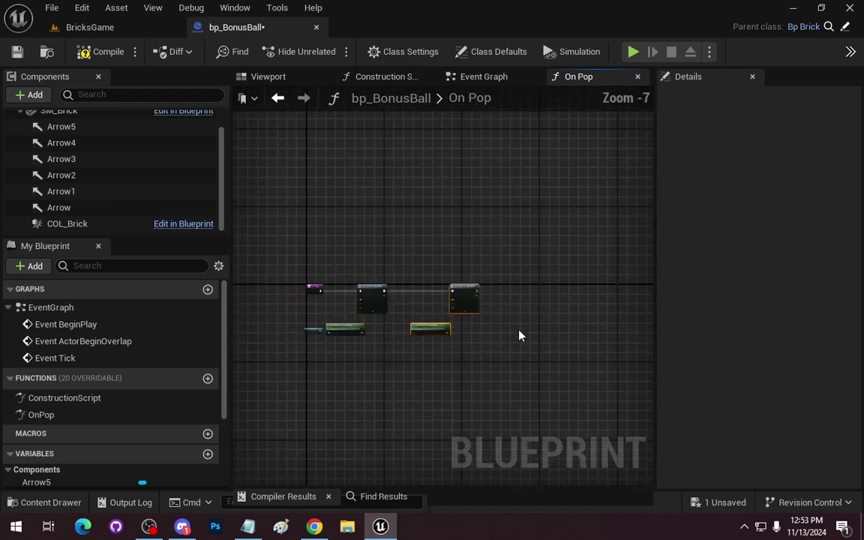
pyautogui.hotkey('ctrl', 'v')
pyautogui.moveTo(557, 334); pyautogui.dragTo(545, 308)
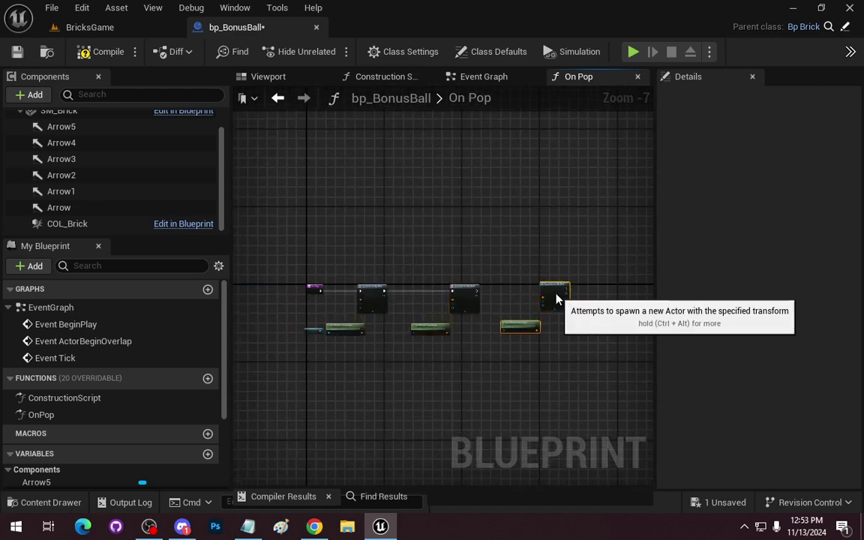
pyautogui.scroll(-1, 554, 309)
pyautogui.moveTo(554, 308); pyautogui.dragTo(409, 338, button='right')
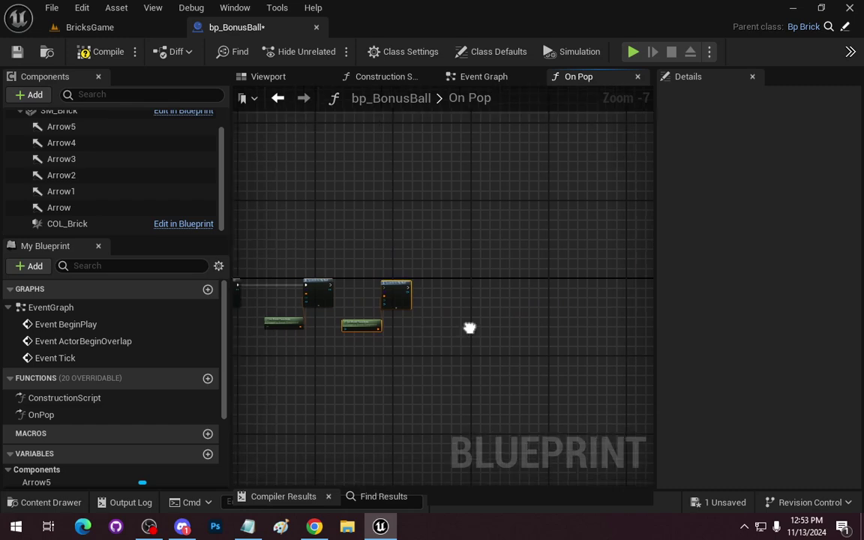
pyautogui.hotkey('ctrl', 'v')
pyautogui.moveTo(530, 304); pyautogui.dragTo(513, 287)
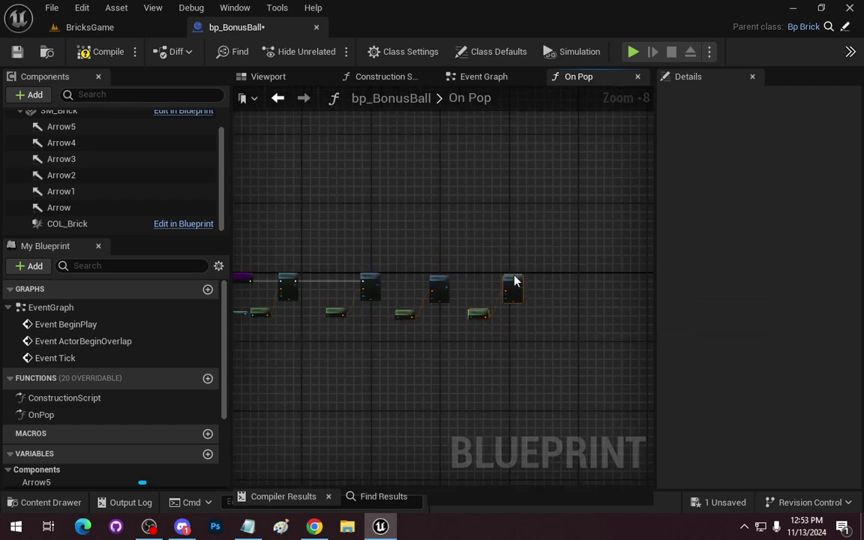
pyautogui.hotkey('ctrl', 'v')
pyautogui.moveTo(559, 304); pyautogui.dragTo(533, 303)
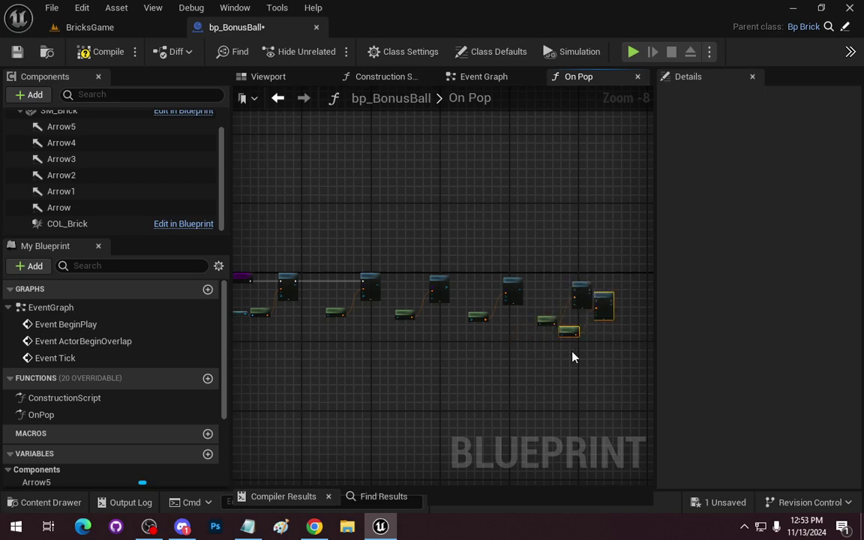
pyautogui.moveTo(522, 379); pyautogui.dragTo(462, 381, button='right')
pyautogui.moveTo(483, 297); pyautogui.dragTo(527, 293)
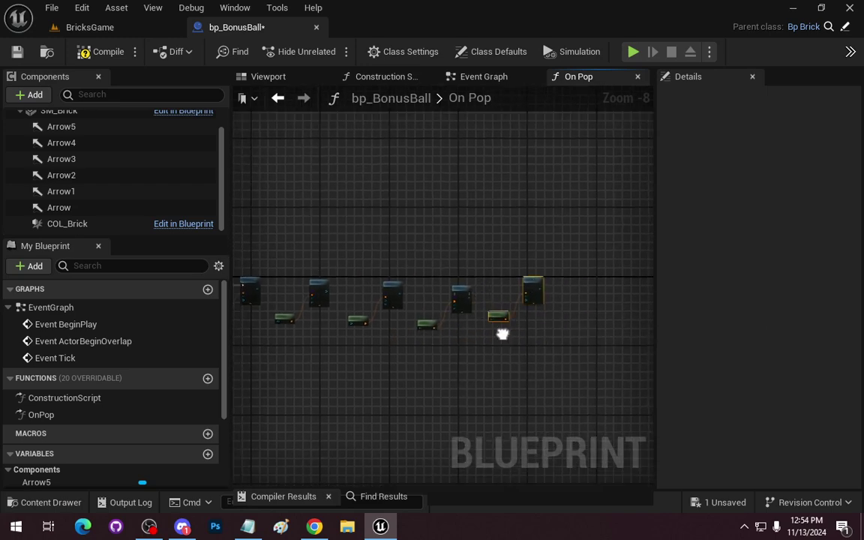
pyautogui.moveTo(234, 267); pyautogui.dragTo(321, 266, button='right')
# End the spawn chain with a Destroy Actor node after the last SpawnActor.
pyautogui.scroll(-1, 267, 273)
pyautogui.scroll(-1, 267, 274)
pyautogui.scroll(-1, 300, 316)
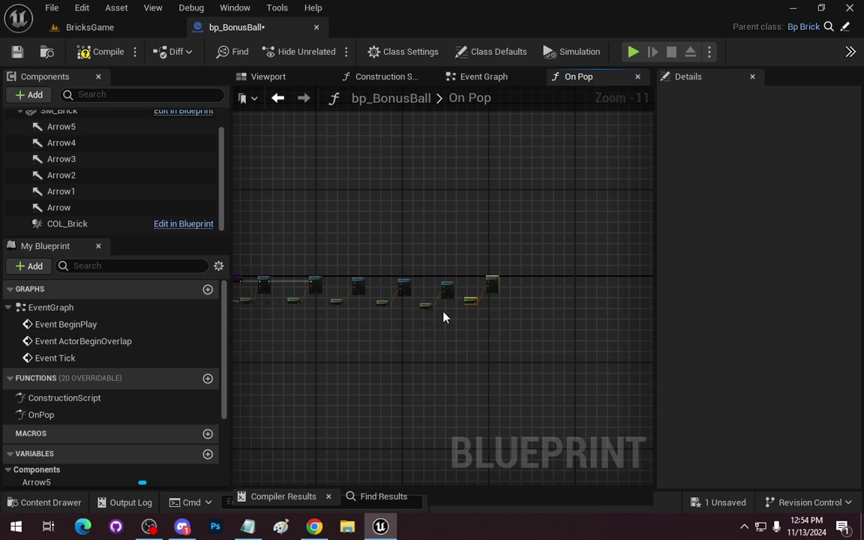
pyautogui.scroll(3, 475, 378)
pyautogui.scroll(3, 477, 367)
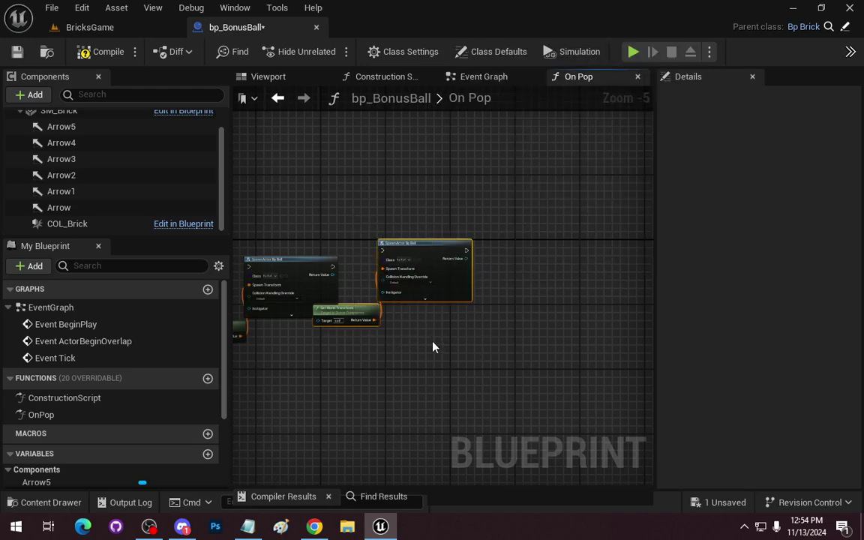
pyautogui.moveTo(438, 286)
pyautogui.mouseDown(button='right')
pyautogui.moveTo(399, 284)
pyautogui.moveTo(490, 291)
pyautogui.moveTo(381, 277)
pyautogui.mouseUp(button='right')
pyautogui.scroll(2, 381, 277)
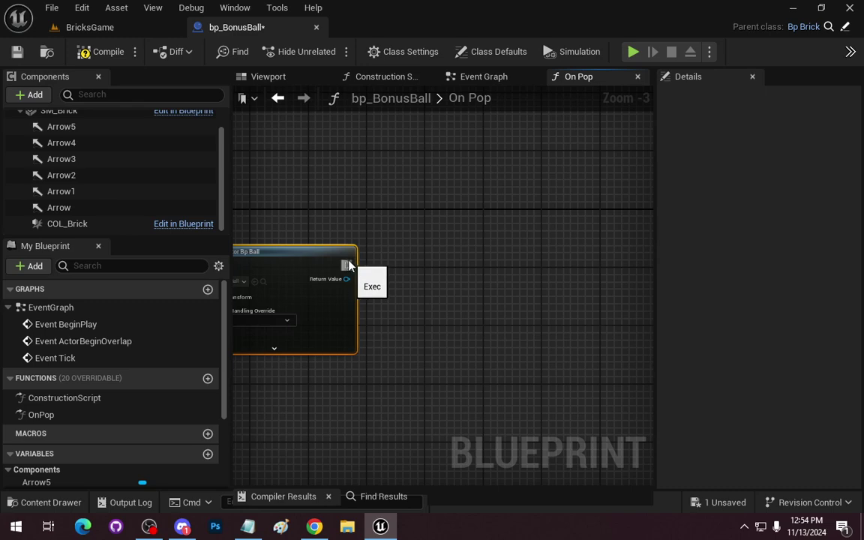
pyautogui.moveTo(482, 272); pyautogui.dragTo(487, 271)
pyautogui.write('rev')
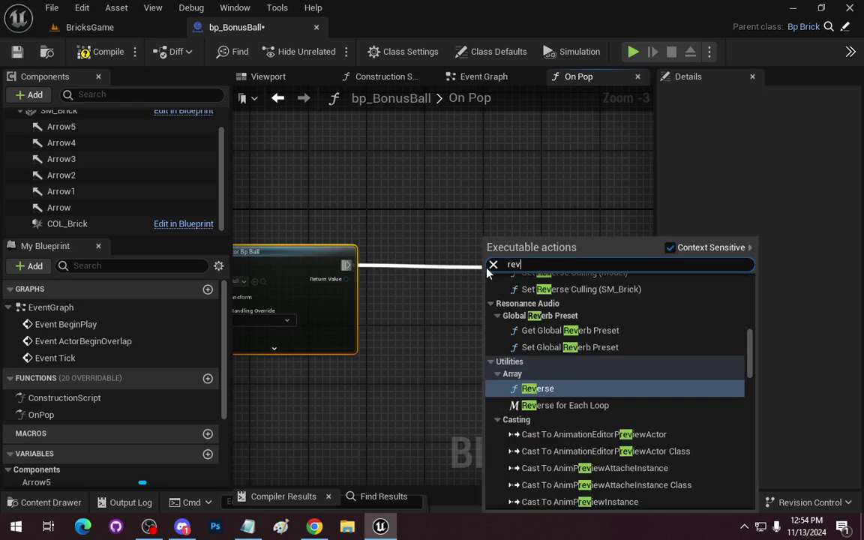
pyautogui.press('BackSpace')
pyautogui.press('BackSpace')
pyautogui.press('BackSpace')
pyautogui.write('dest')
pyautogui.press('Return')
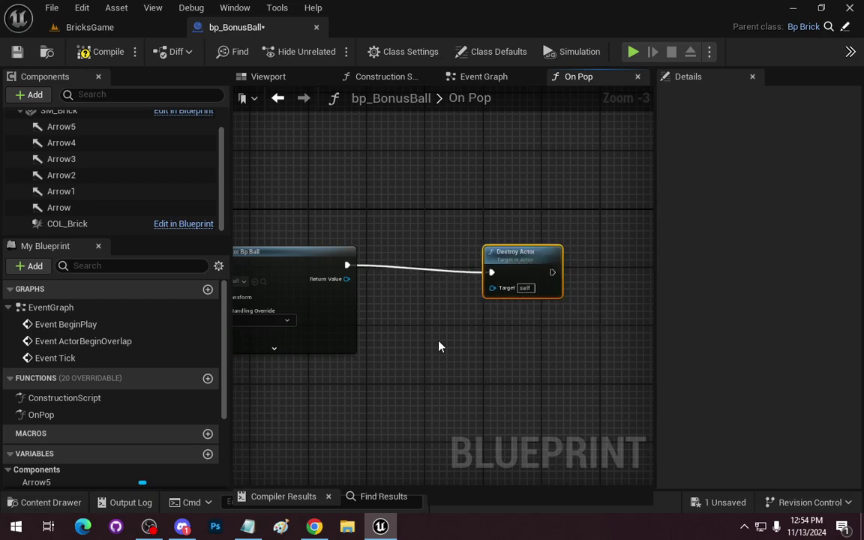
pyautogui.moveTo(439, 347); pyautogui.dragTo(633, 300, button='right')
pyautogui.scroll(-1, 367, 373)
pyautogui.moveTo(367, 373)
pyautogui.mouseDown(button='right')
pyautogui.moveTo(506, 340)
pyautogui.moveTo(620, 406)
pyautogui.mouseUp(button='right')
pyautogui.scroll(-2, 506, 340)
pyautogui.scroll(2, 405, 351)
pyautogui.scroll(1, 497, 358)
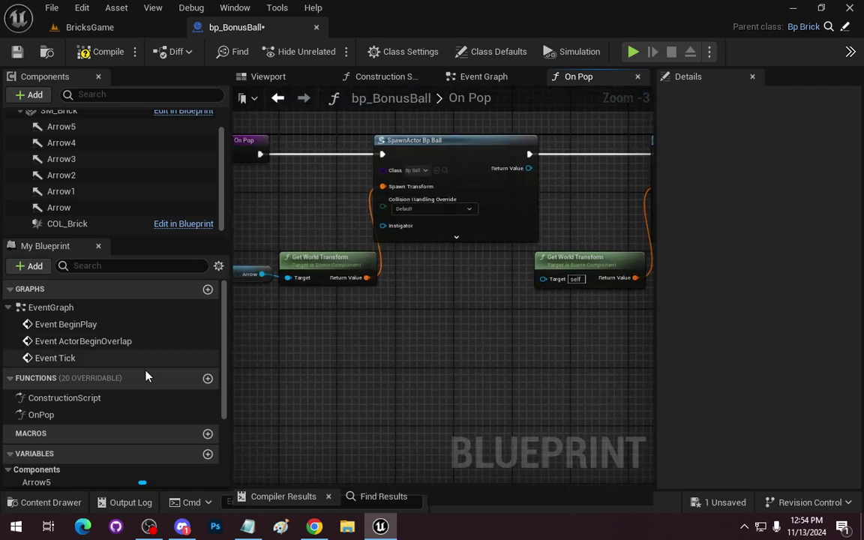
# Connect Arrow 2 and Arrow 3 getters to their transform nodes and chain execution onward.
pyautogui.moveTo(62, 175); pyautogui.dragTo(478, 301)
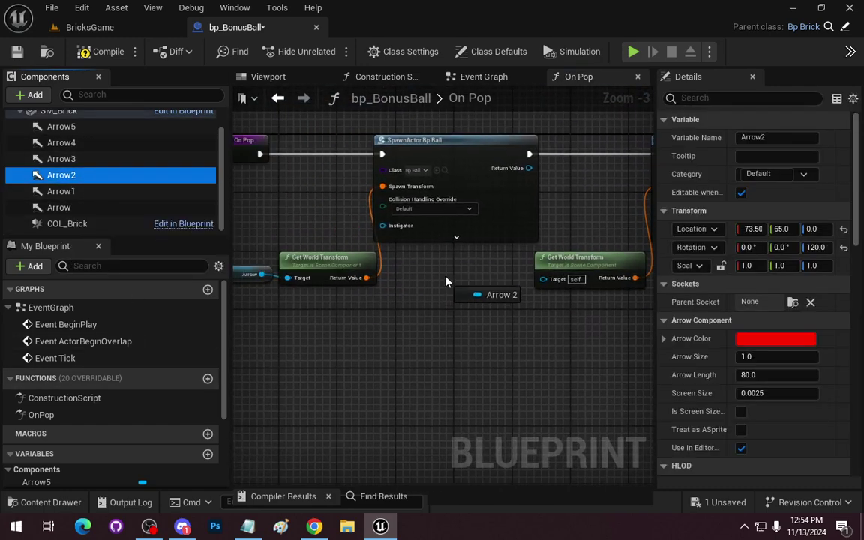
pyautogui.moveTo(490, 252); pyautogui.dragTo(414, 252, button='right')
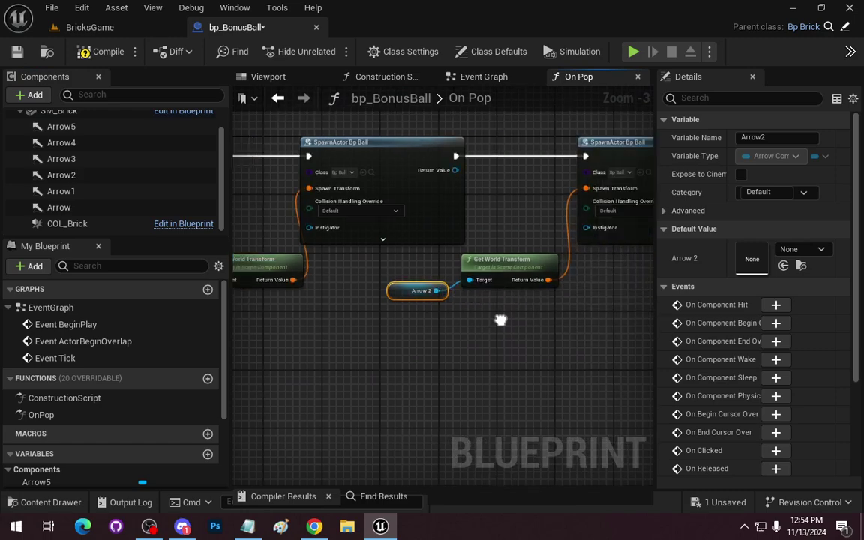
pyautogui.press('Delete')
pyautogui.moveTo(60, 159)
pyautogui.mouseDown()
pyautogui.moveTo(485, 348)
pyautogui.moveTo(501, 315)
pyautogui.mouseUp()
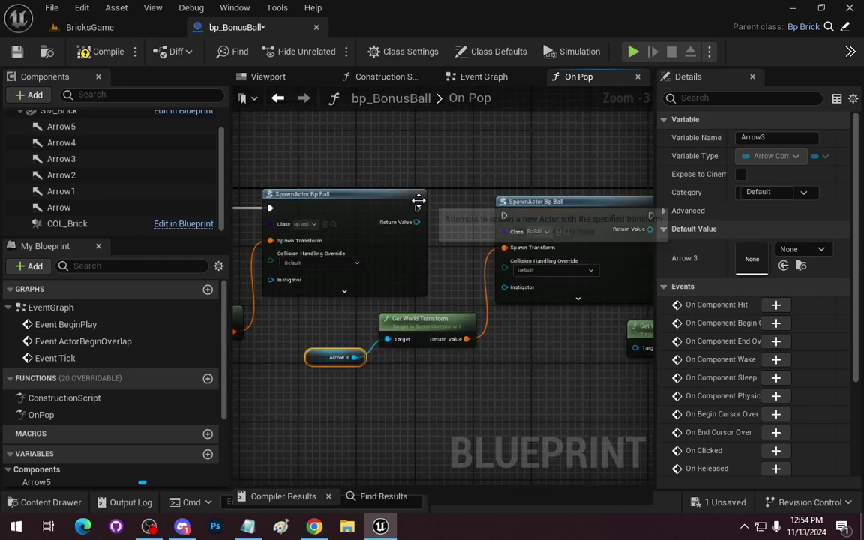
pyautogui.moveTo(414, 197); pyautogui.dragTo(495, 197)
pyautogui.moveTo(453, 193)
pyautogui.mouseDown(button='right')
pyautogui.moveTo(405, 306)
pyautogui.moveTo(481, 313)
pyautogui.mouseUp(button='right')
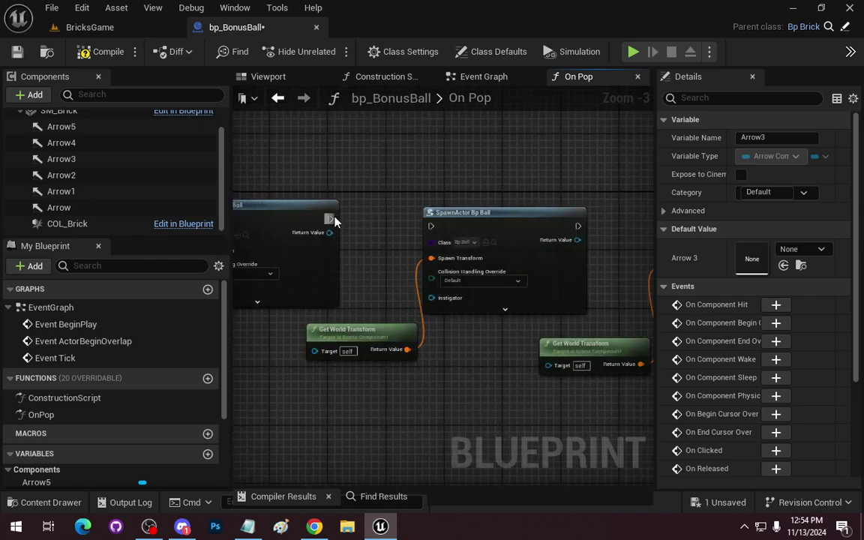
pyautogui.moveTo(330, 219); pyautogui.dragTo(431, 226)
# Hook Arrow 4 and Arrow 5 to their transforms, feeding Spawn Transform, and chain execution.
pyautogui.moveTo(62, 143); pyautogui.dragTo(272, 351)
pyautogui.moveTo(351, 343); pyautogui.dragTo(351, 343)
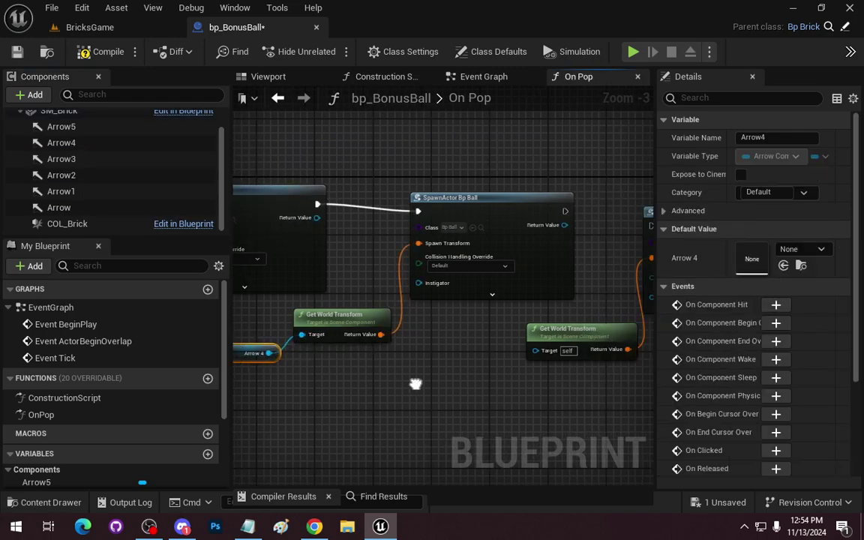
pyautogui.click(61, 127)
pyautogui.moveTo(277, 368); pyautogui.dragTo(290, 352)
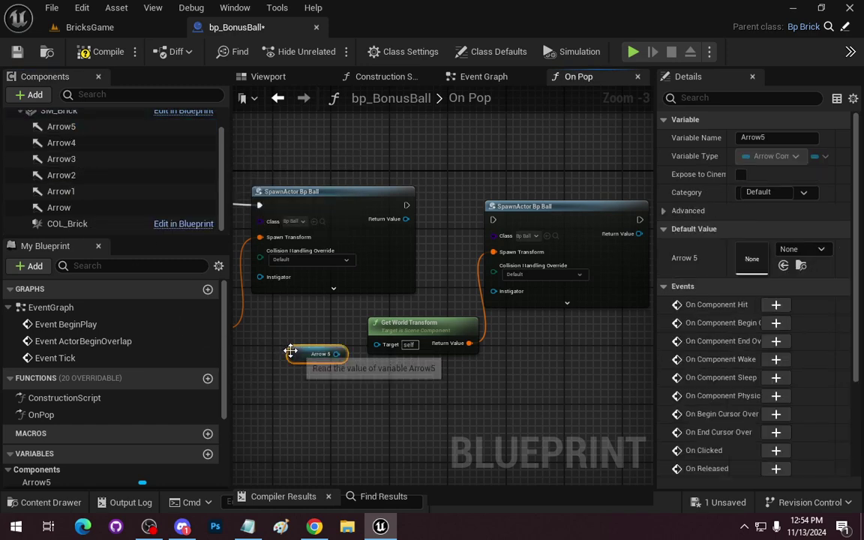
pyautogui.moveTo(376, 348); pyautogui.dragTo(377, 345)
pyautogui.moveTo(468, 343); pyautogui.dragTo(494, 253)
pyautogui.moveTo(460, 258); pyautogui.dragTo(357, 288, button='right')
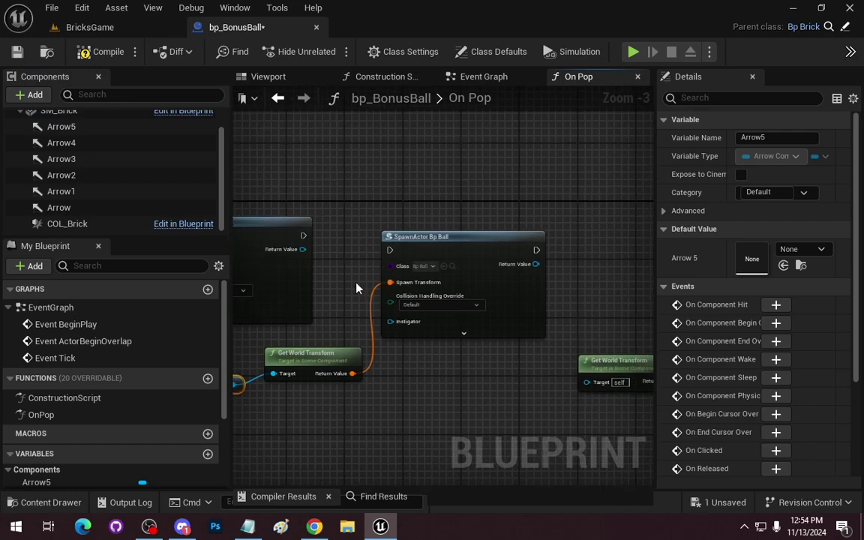
pyautogui.moveTo(391, 254); pyautogui.dragTo(390, 249)
# Pan along the spawn chain to check the Arrow and transform wiring.
pyautogui.scroll(-2, 411, 295)
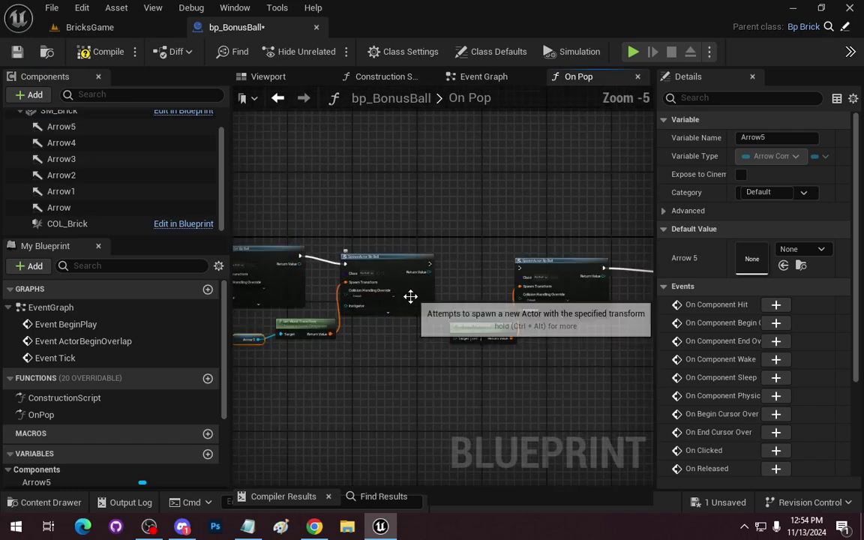
pyautogui.scroll(1, 565, 340)
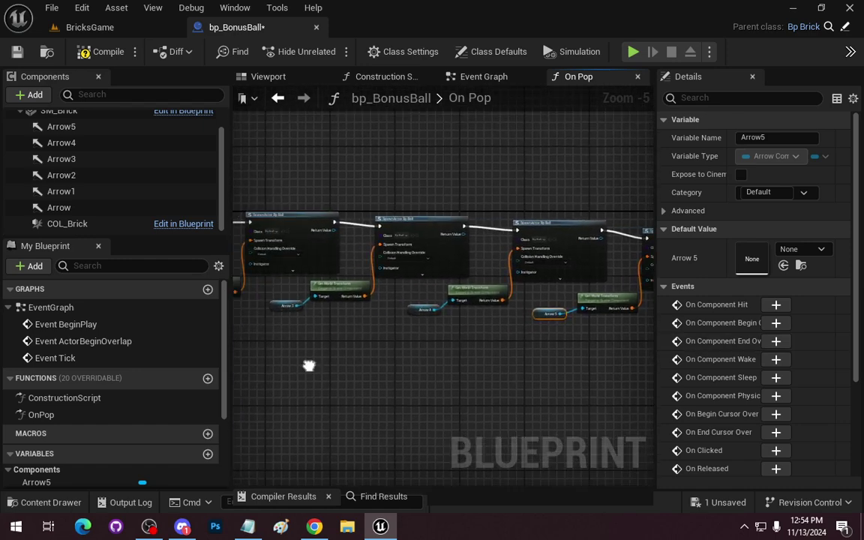
pyautogui.moveTo(309, 362); pyautogui.dragTo(511, 386, button='right')
pyautogui.scroll(2, 354, 354)
pyautogui.moveTo(401, 342)
pyautogui.mouseDown(button='right')
pyautogui.moveTo(490, 298)
pyautogui.moveTo(608, 311)
pyautogui.mouseUp(button='right')
pyautogui.scroll(-1, 482, 340)
pyautogui.scroll(-1, 492, 348)
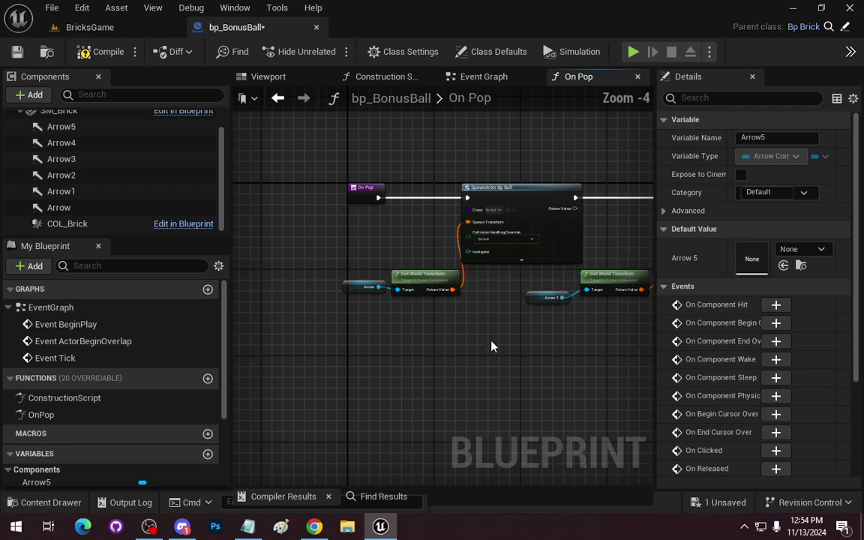
pyautogui.moveTo(492, 348)
pyautogui.mouseDown(button='right')
pyautogui.moveTo(415, 285)
pyautogui.moveTo(391, 374)
pyautogui.mouseUp(button='right')
pyautogui.scroll(2, 391, 374)
pyautogui.moveTo(494, 371); pyautogui.dragTo(357, 349, button='right')
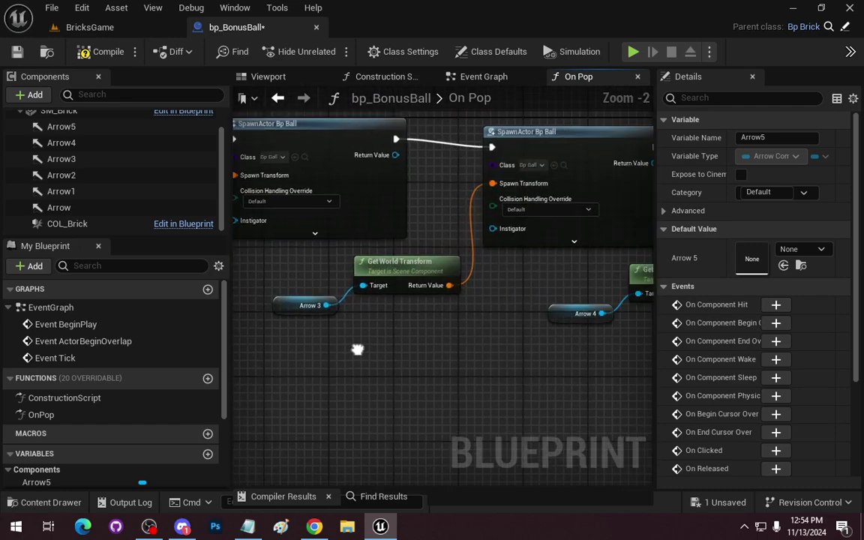
pyautogui.moveTo(488, 361); pyautogui.dragTo(542, 358, button='right')
pyautogui.moveTo(608, 355); pyautogui.dragTo(488, 362, button='right')
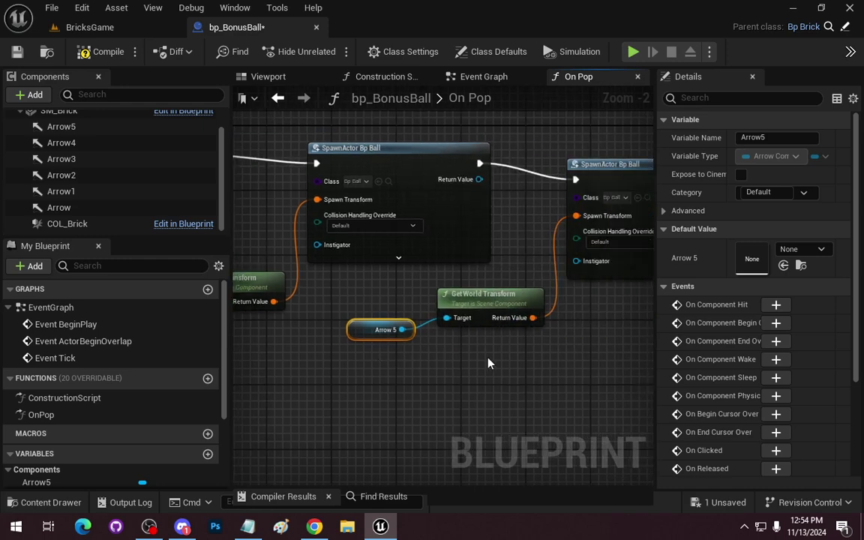
pyautogui.scroll(-1, 489, 359)
pyautogui.scroll(-2, 489, 353)
pyautogui.scroll(-3, 490, 347)
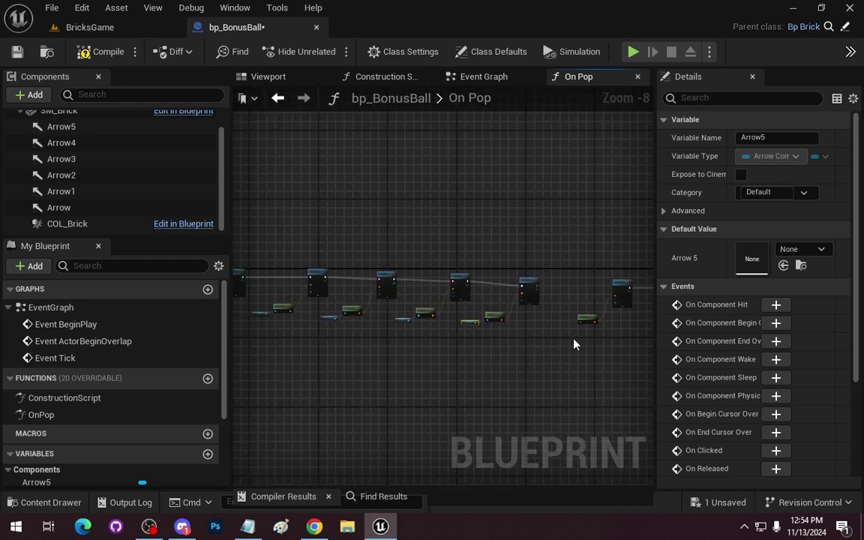
pyautogui.scroll(-1, 570, 343)
pyautogui.scroll(-1, 567, 344)
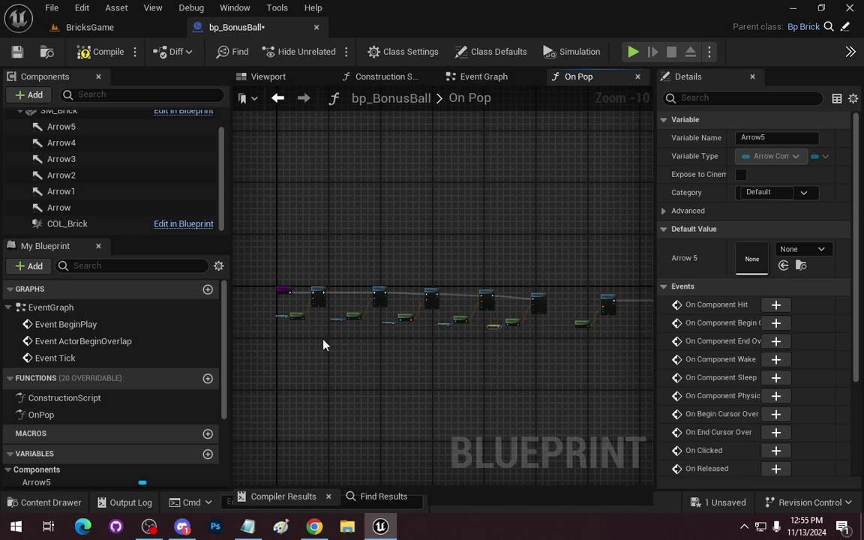
pyautogui.scroll(8, 323, 345)
pyautogui.scroll(-2, 322, 340)
pyautogui.moveTo(322, 339)
pyautogui.mouseDown(button='right')
pyautogui.moveTo(461, 335)
pyautogui.moveTo(375, 339)
pyautogui.moveTo(347, 298)
pyautogui.mouseUp(button='right')
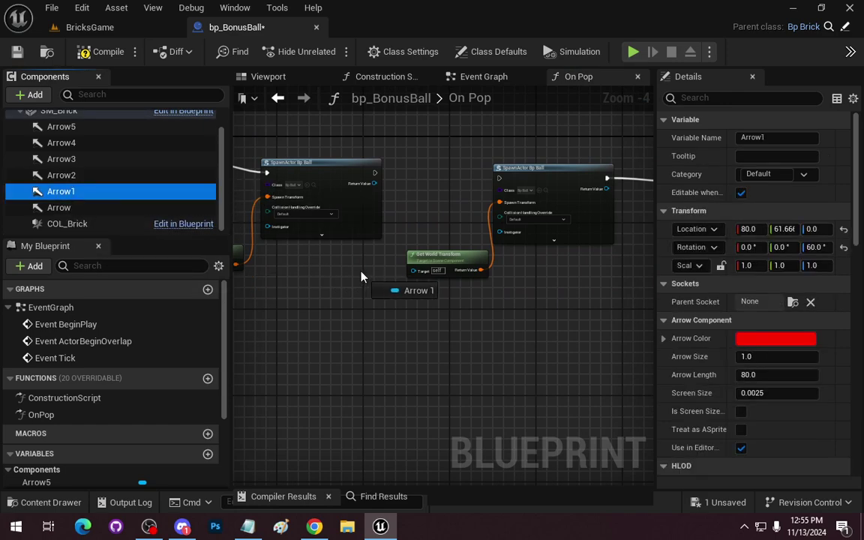
# Add an Arrow 1 getter and link execution into the remaining SpawnActor nodes.
pyautogui.moveTo(61, 193)
pyautogui.mouseDown()
pyautogui.moveTo(355, 285)
pyautogui.moveTo(416, 277)
pyautogui.mouseUp()
pyautogui.scroll(2, 435, 304)
pyautogui.scroll(-1, 450, 420)
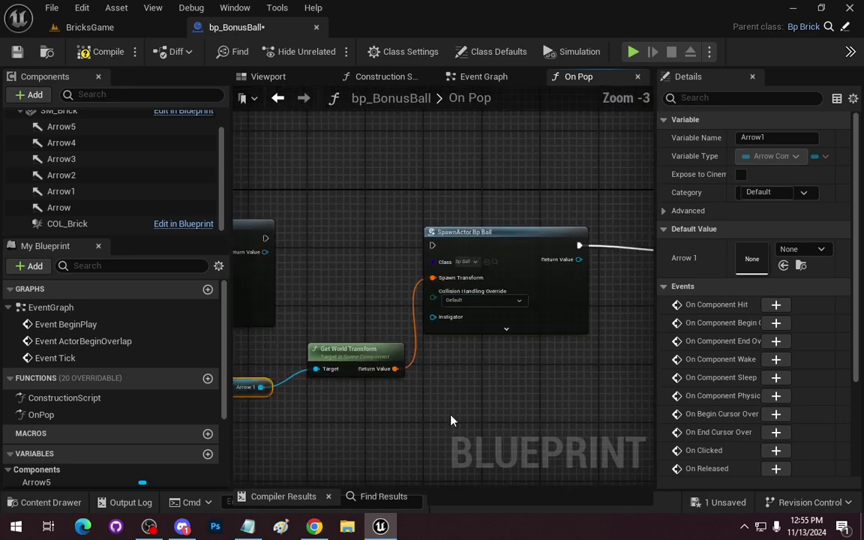
pyautogui.moveTo(438, 253); pyautogui.dragTo(434, 247)
pyautogui.scroll(-3, 434, 248)
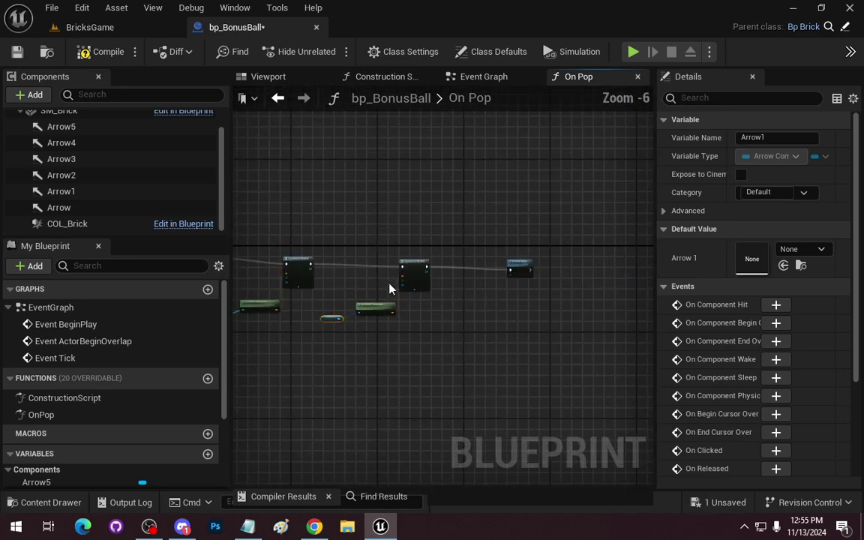
pyautogui.moveTo(389, 289); pyautogui.dragTo(403, 292, button='right')
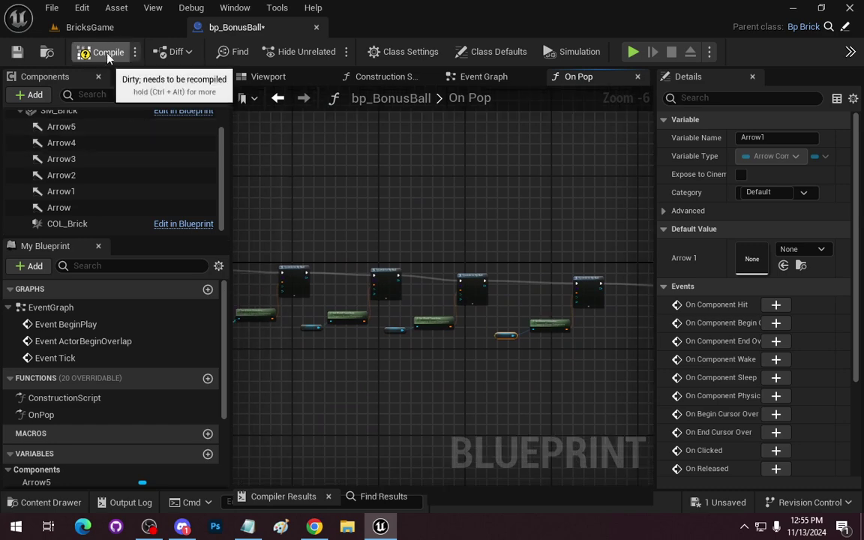
pyautogui.scroll(1, 52, 129)
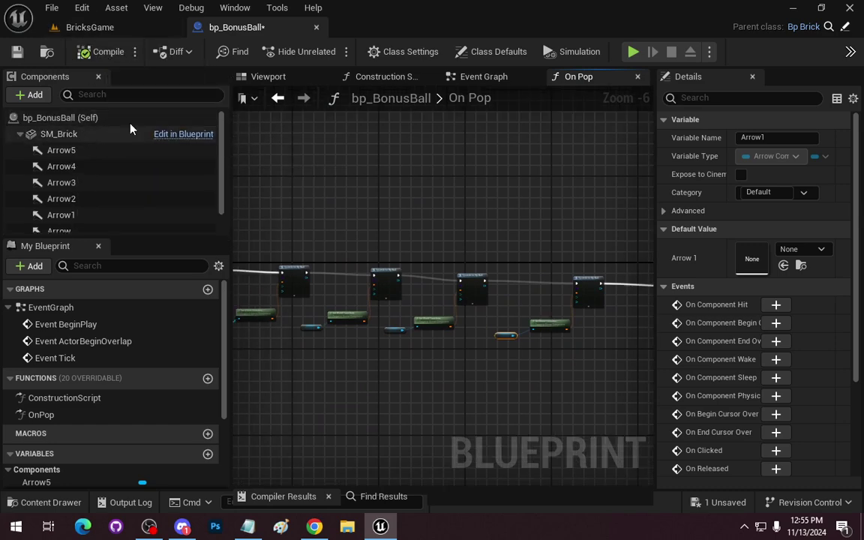
# Select the SM_Brick mesh in the Viewport and try the M_FieldRadiusPreview material.
pyautogui.click(270, 77)
pyautogui.click(426, 270)
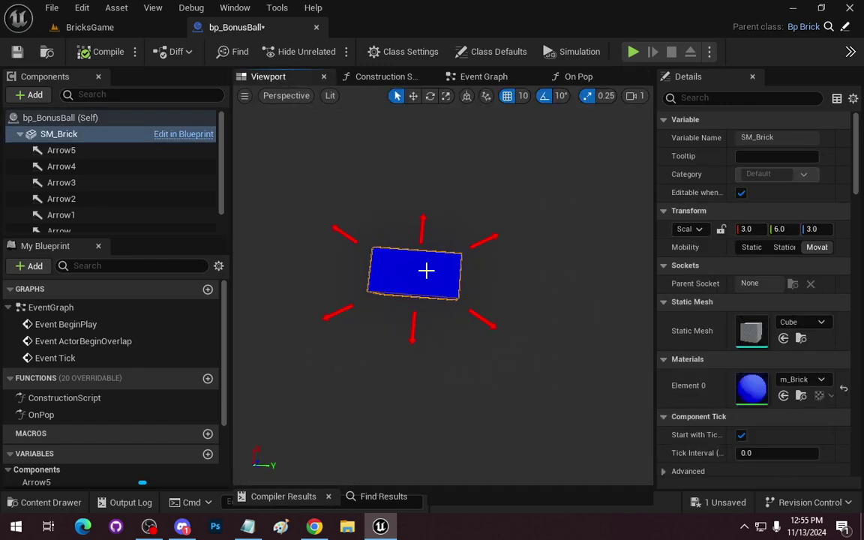
pyautogui.click(828, 381)
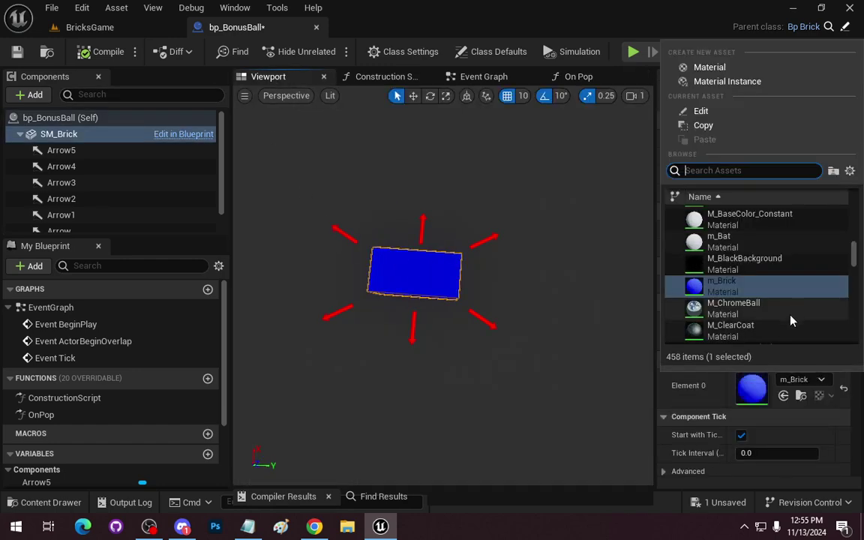
pyautogui.scroll(-2, 802, 308)
pyautogui.scroll(-4, 801, 315)
pyautogui.scroll(-2, 803, 315)
pyautogui.scroll(-2, 804, 314)
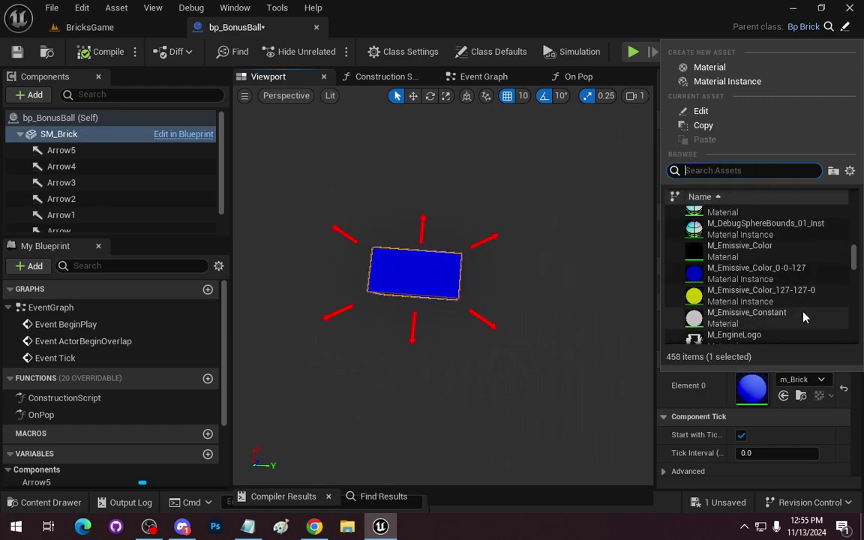
pyautogui.scroll(-2, 818, 316)
pyautogui.scroll(-3, 822, 321)
pyautogui.scroll(-3, 822, 319)
pyautogui.scroll(-2, 823, 314)
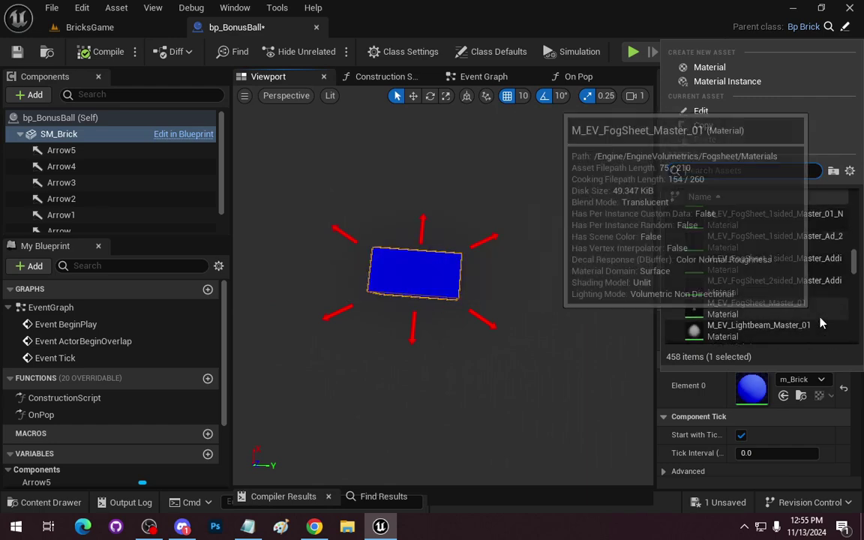
pyautogui.scroll(-1, 825, 308)
pyautogui.click(825, 307)
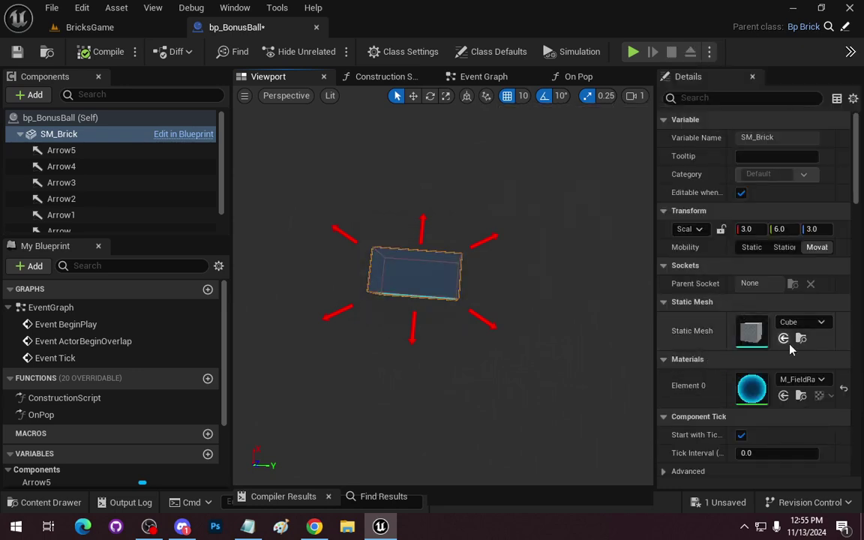
pyautogui.moveTo(450, 337)
pyautogui.mouseDown(button='right')
pyautogui.moveTo(450, 293)
pyautogui.moveTo(450, 338)
pyautogui.mouseUp(button='right')
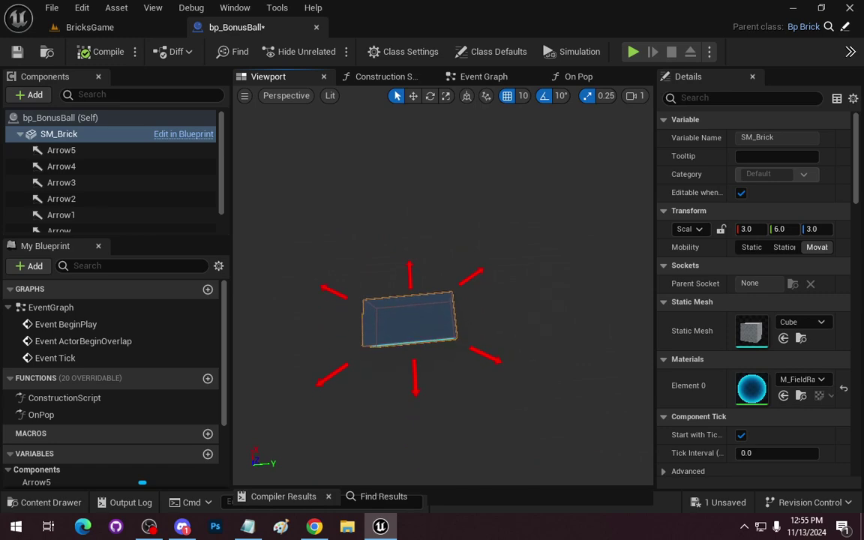
# Switch the brick's Element 0 material to M_LaserPointer-Core.
pyautogui.click(801, 379)
pyautogui.scroll(-1, 702, 285)
pyautogui.scroll(-2, 735, 284)
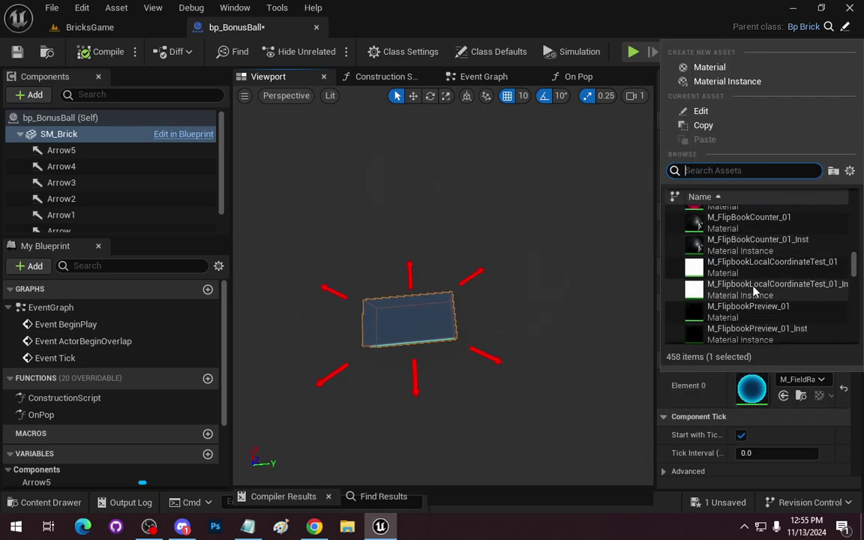
pyautogui.scroll(-2, 763, 281)
pyautogui.scroll(-4, 771, 280)
pyautogui.scroll(-2, 772, 283)
pyautogui.scroll(2, 768, 277)
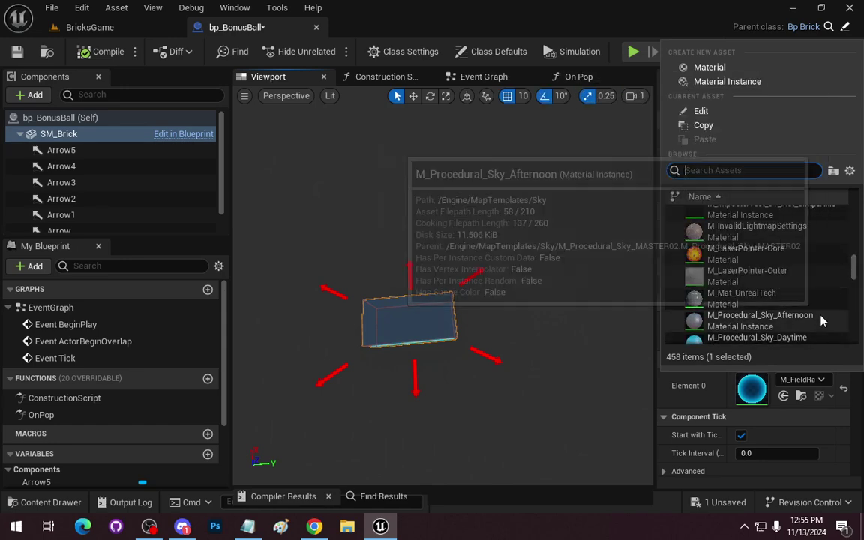
pyautogui.click(724, 254)
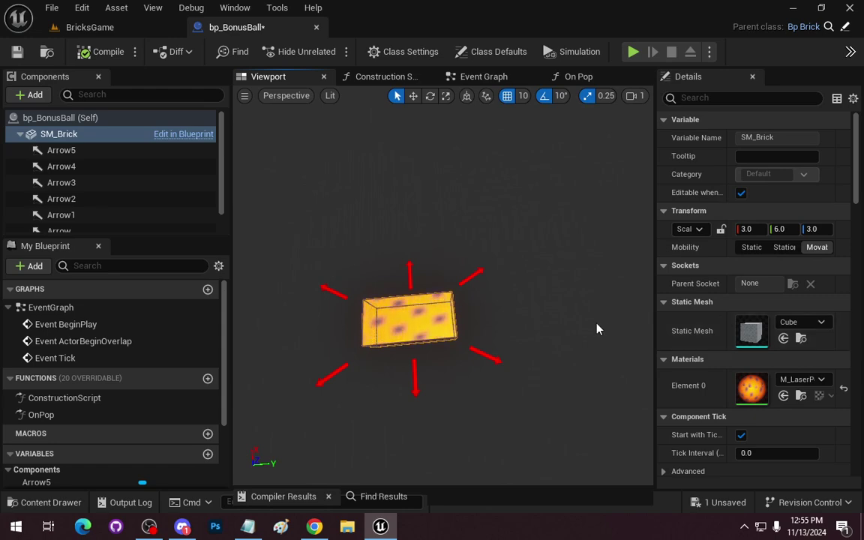
pyautogui.moveTo(554, 320)
pyautogui.mouseDown()
pyautogui.moveTo(556, 296)
pyautogui.moveTo(525, 315)
pyautogui.moveTo(548, 308)
pyautogui.mouseUp()
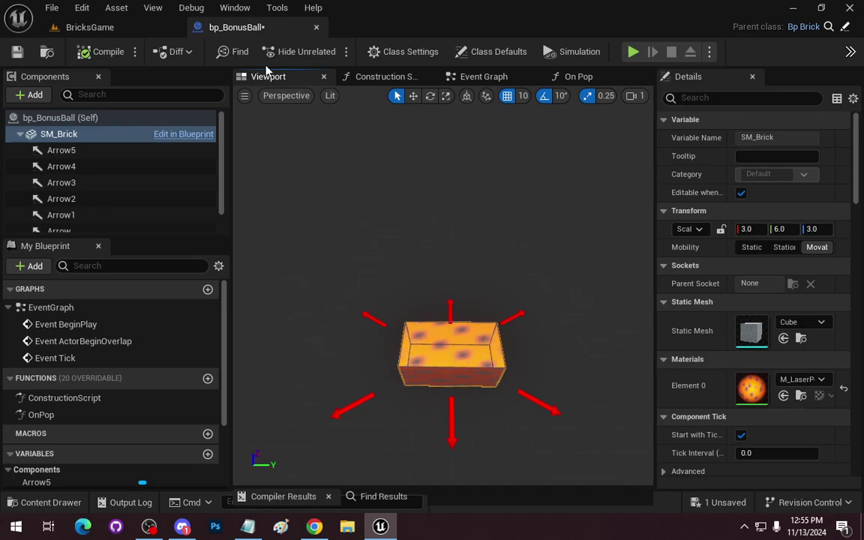
# In the BricksGame level, delete the top-middle blue brick bp_Brick21.
pyautogui.click(110, 26)
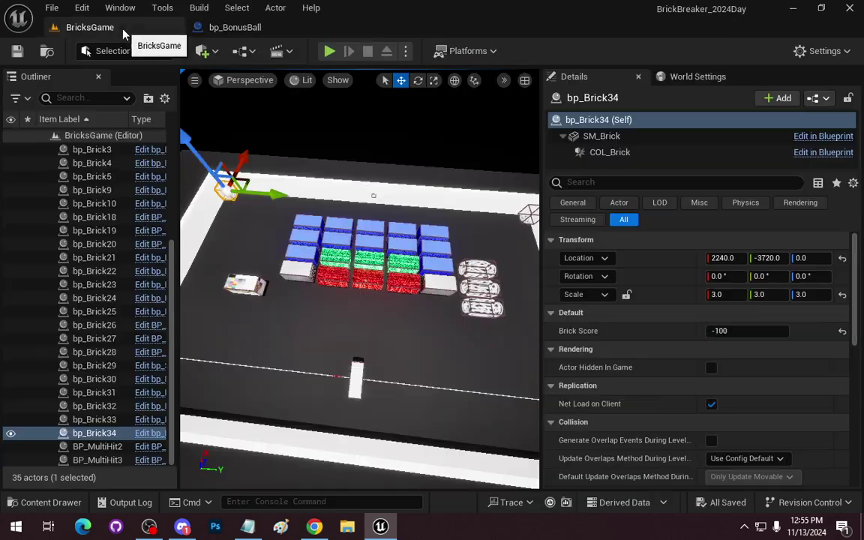
pyautogui.moveTo(353, 338); pyautogui.dragTo(353, 225)
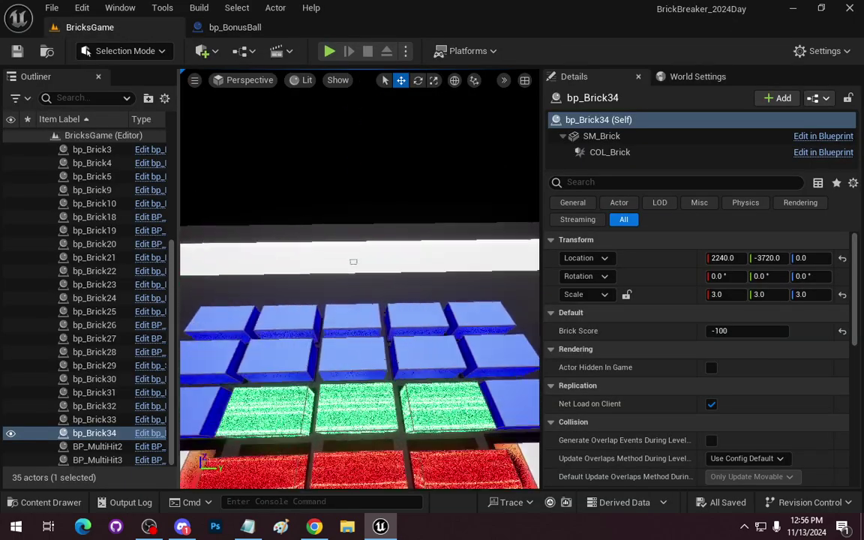
pyautogui.click(377, 343)
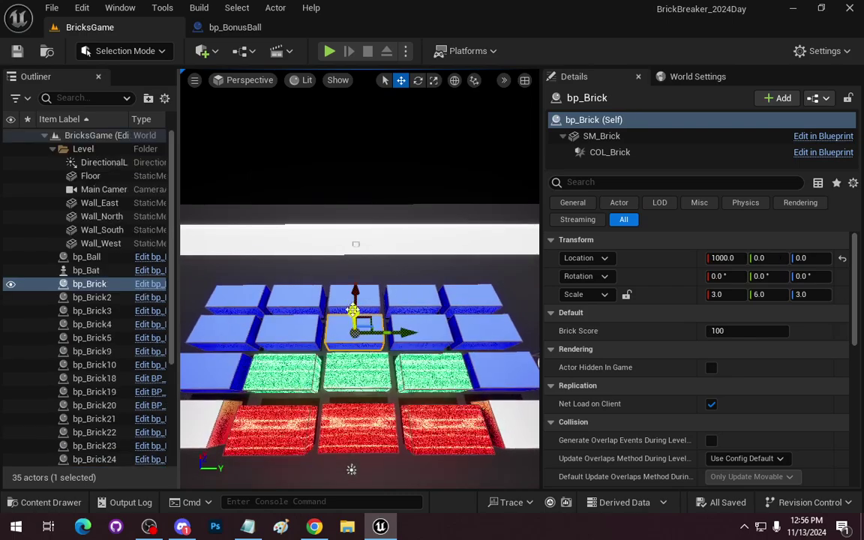
pyautogui.click(377, 343)
pyautogui.press('Delete')
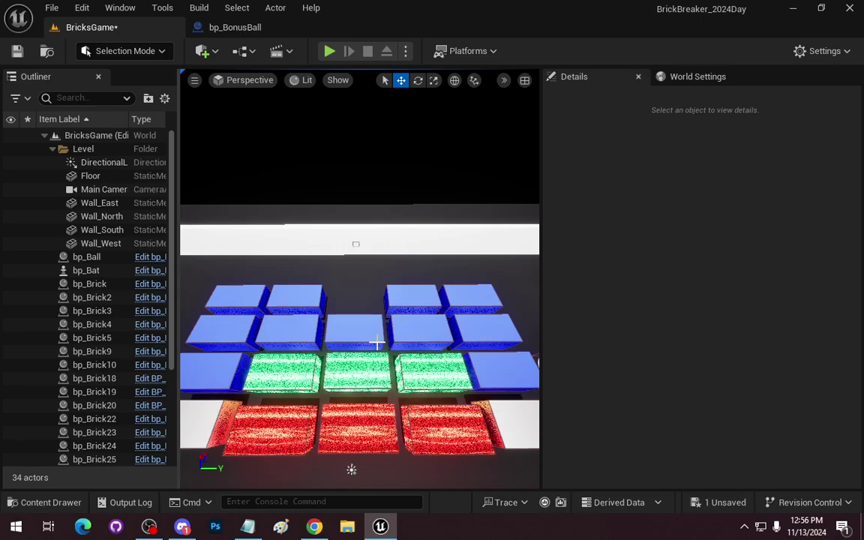
# Drag bp_BonusBall from the Content Drawer into the gap and position it at -230, 30, 0.
pyautogui.click(15, 502)
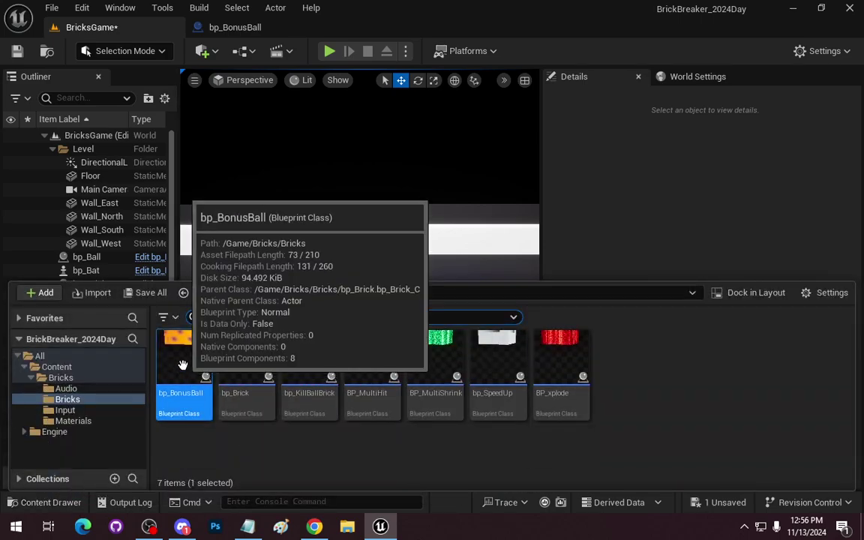
pyautogui.moveTo(182, 364)
pyautogui.mouseDown()
pyautogui.moveTo(354, 299)
pyautogui.moveTo(322, 184)
pyautogui.mouseUp()
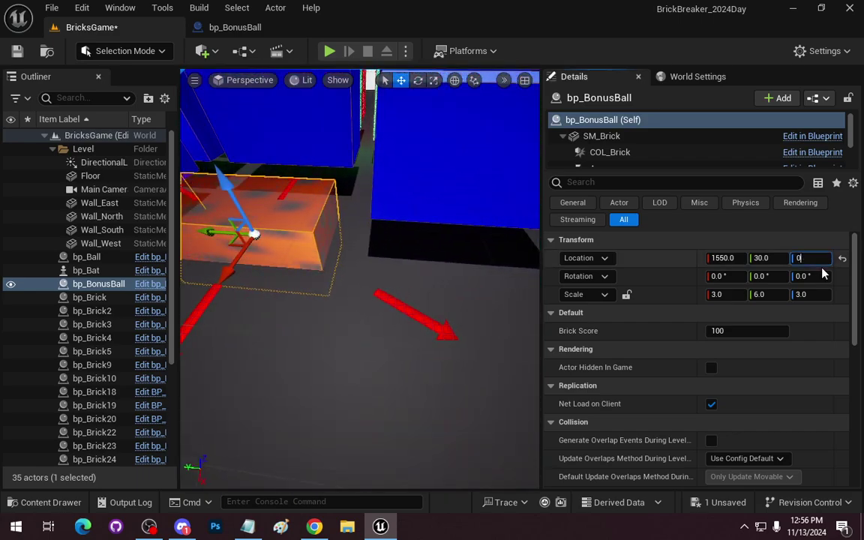
pyautogui.moveTo(385, 290)
pyautogui.keyDown('alt'); pyautogui.mouseDown()
pyautogui.moveTo(390, 195)
pyautogui.moveTo(406, 240)
pyautogui.moveTo(406, 225)
pyautogui.mouseUp(); pyautogui.keyUp('alt')
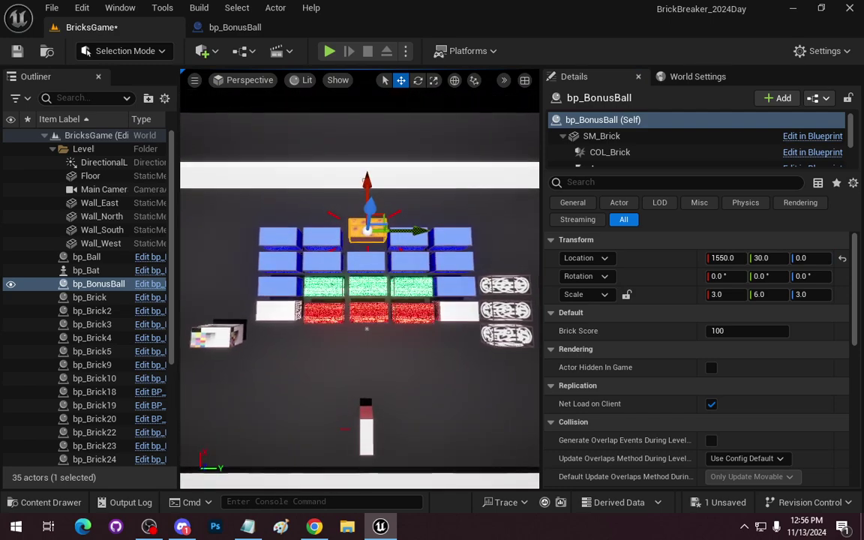
pyautogui.moveTo(363, 264); pyautogui.dragTo(361, 300)
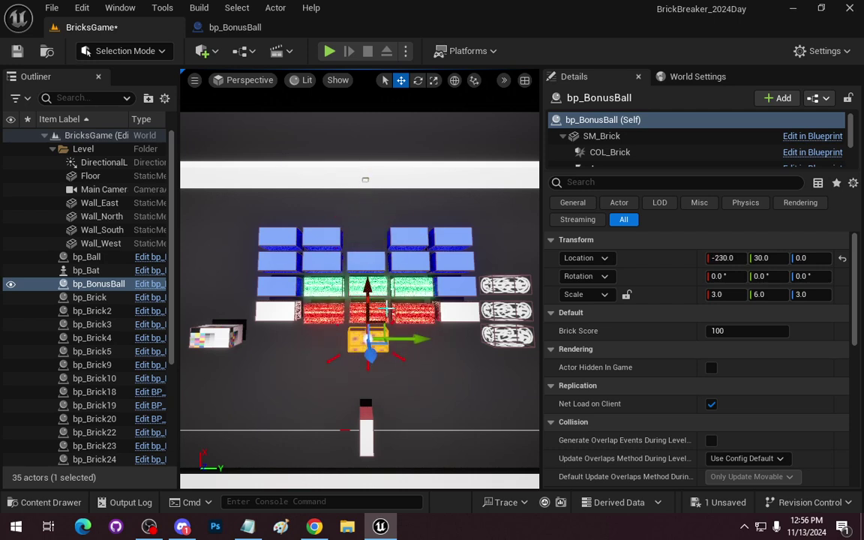
# Run a quick play test, end it with Esc, and go back to the bp_BonusBall editor.
pyautogui.click(328, 53)
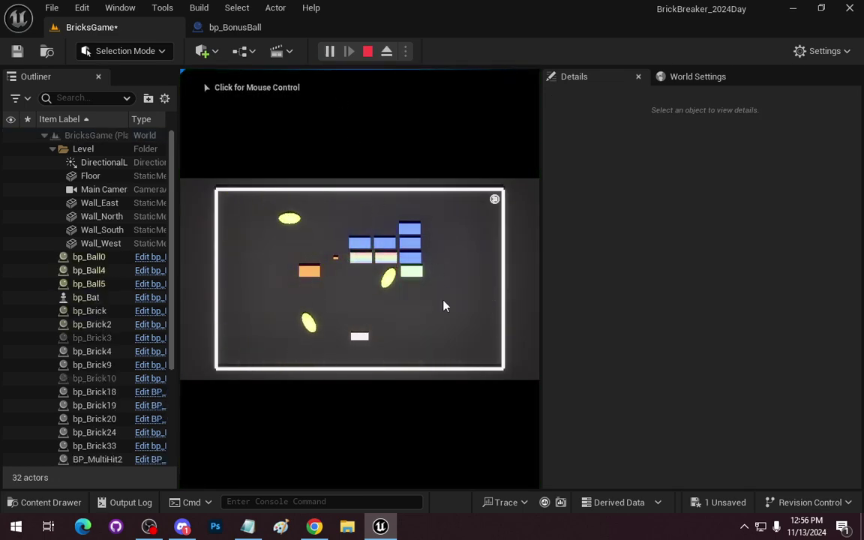
pyautogui.press('Escape')
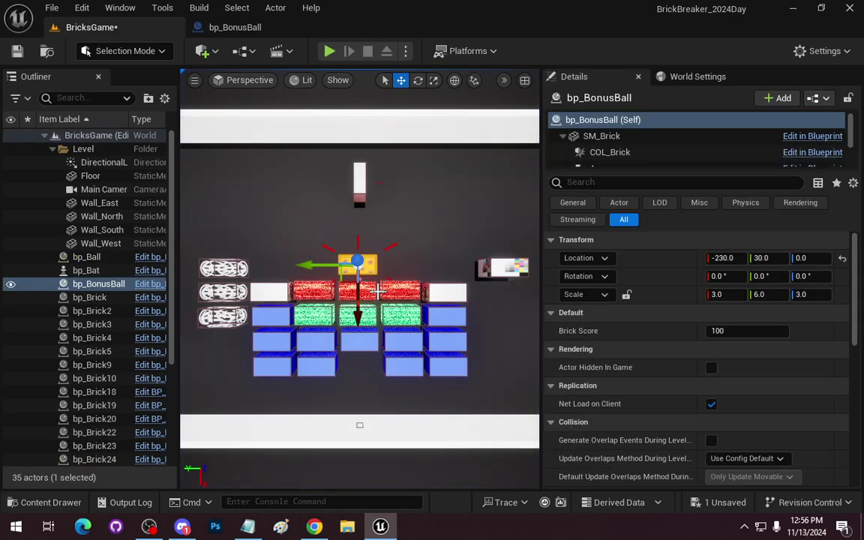
pyautogui.click(248, 27)
pyautogui.click(92, 27)
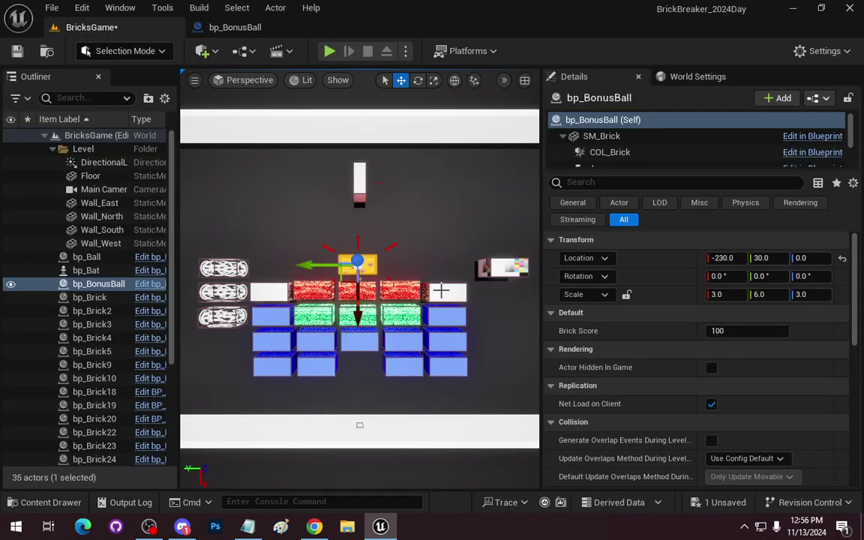
pyautogui.click(234, 27)
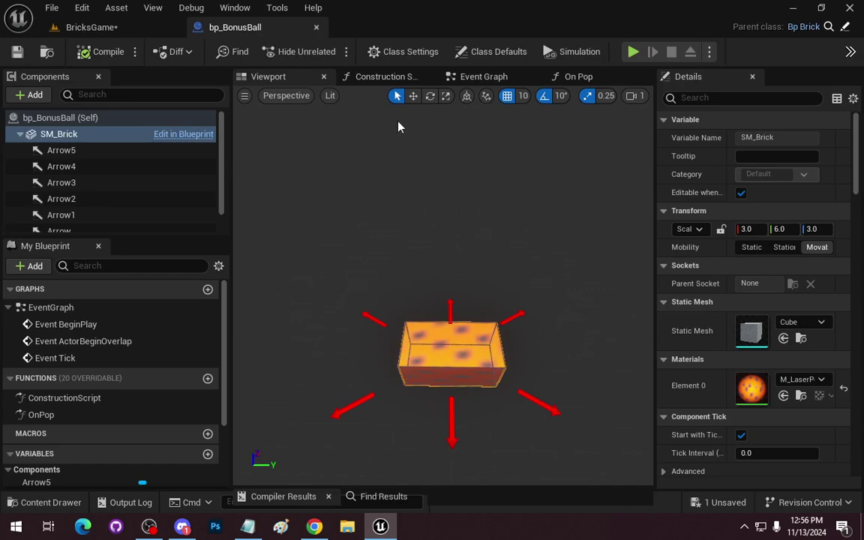
# Open the On Pop graph and move the Arrow and Get World Transform nodes beside the first spawn.
pyautogui.click(578, 77)
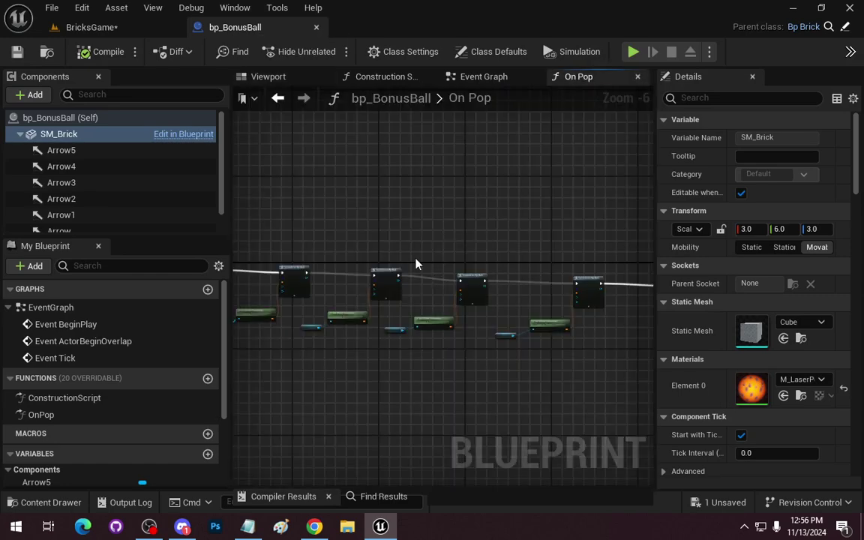
pyautogui.scroll(2, 413, 260)
pyautogui.scroll(2, 406, 262)
pyautogui.scroll(3, 402, 264)
pyautogui.moveTo(401, 264); pyautogui.dragTo(497, 298, button='right')
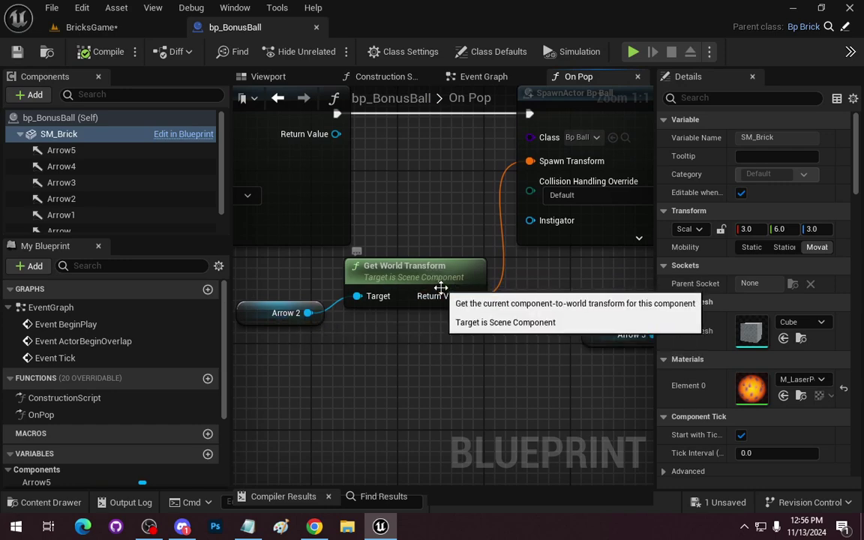
pyautogui.moveTo(404, 393); pyautogui.dragTo(475, 398, button='right')
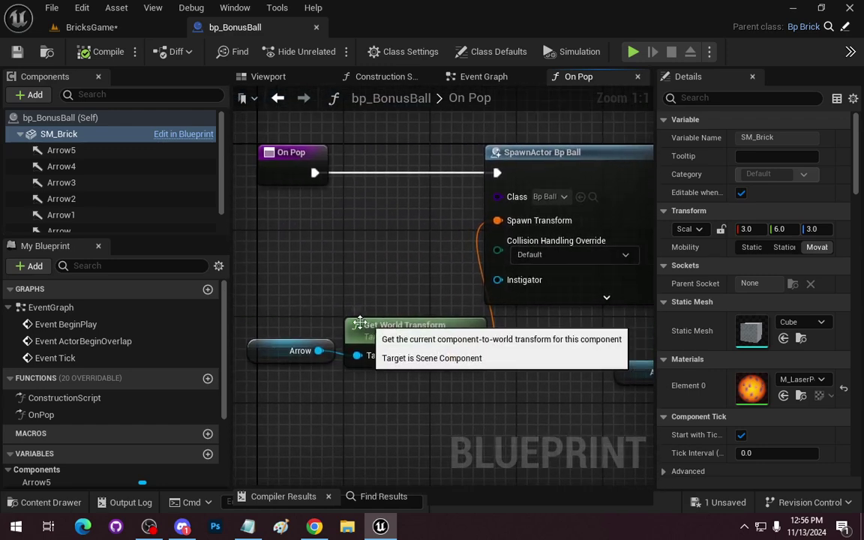
pyautogui.moveTo(260, 294); pyautogui.dragTo(429, 398)
pyautogui.moveTo(429, 335)
pyautogui.mouseDown()
pyautogui.moveTo(396, 292)
pyautogui.moveTo(364, 312)
pyautogui.mouseUp()
# Split Return Value and Spawn Transform, wiring the arrow's world location and rotation into the first SpawnActor.
pyautogui.rightClick(389, 340)
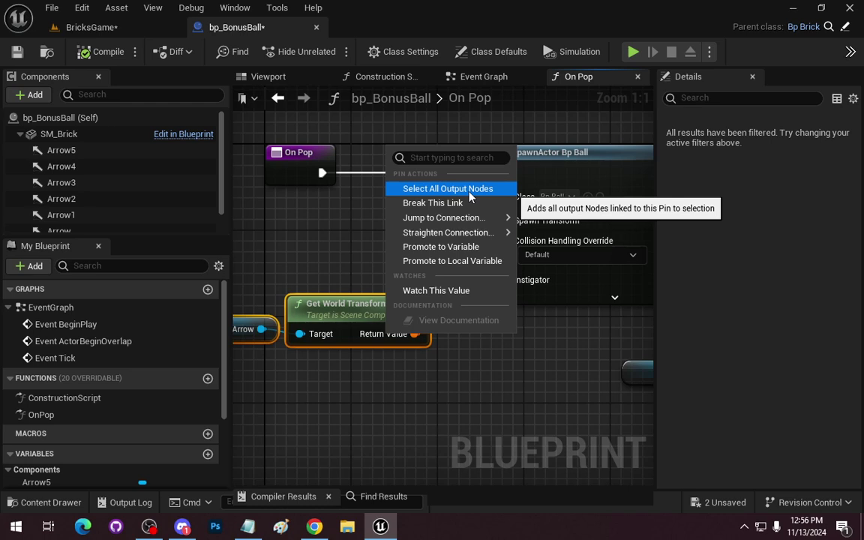
pyautogui.press('Escape')
pyautogui.rightClick(387, 338)
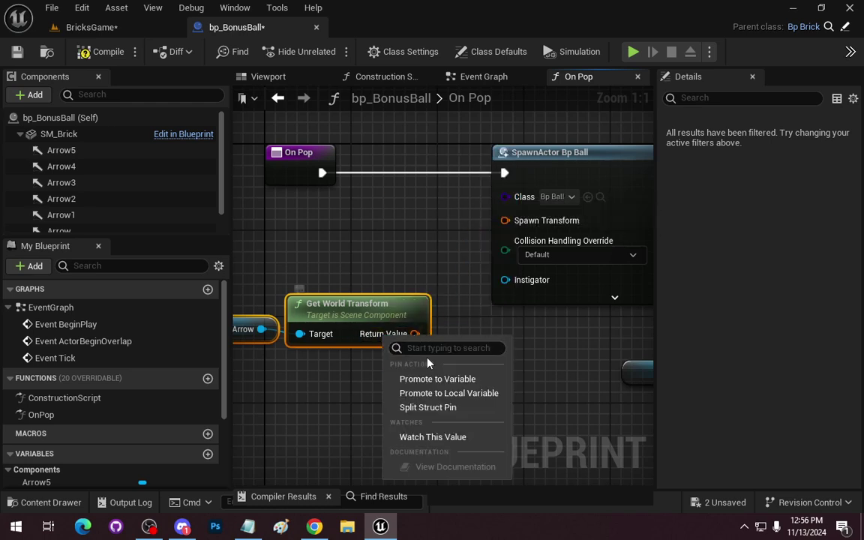
pyautogui.click(443, 408)
pyautogui.rightClick(535, 225)
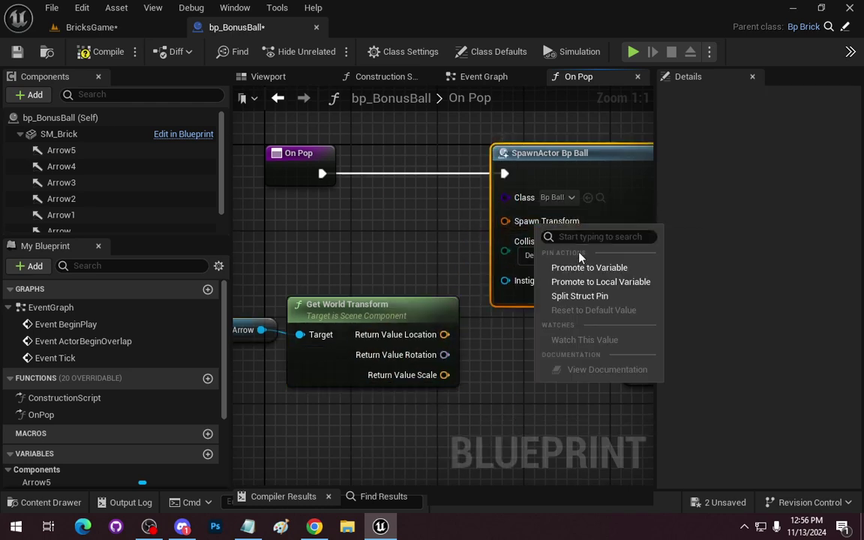
pyautogui.click(585, 295)
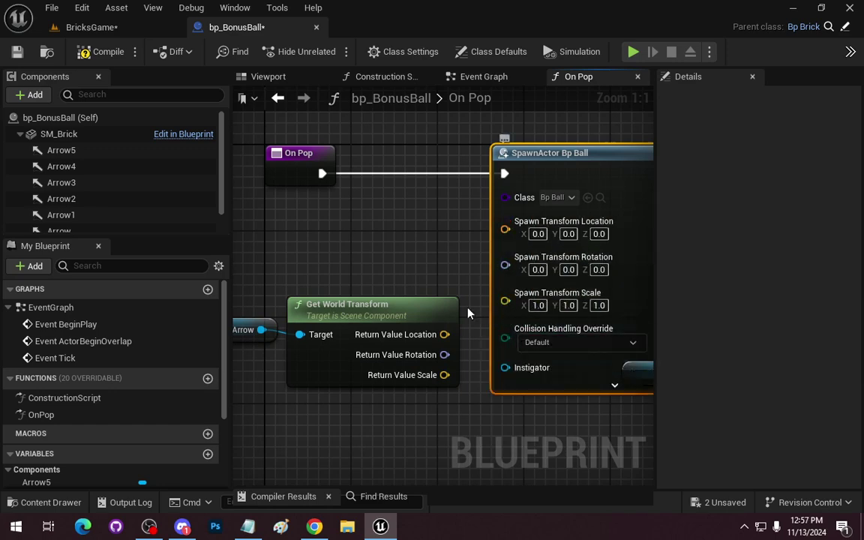
pyautogui.moveTo(445, 334); pyautogui.dragTo(505, 222)
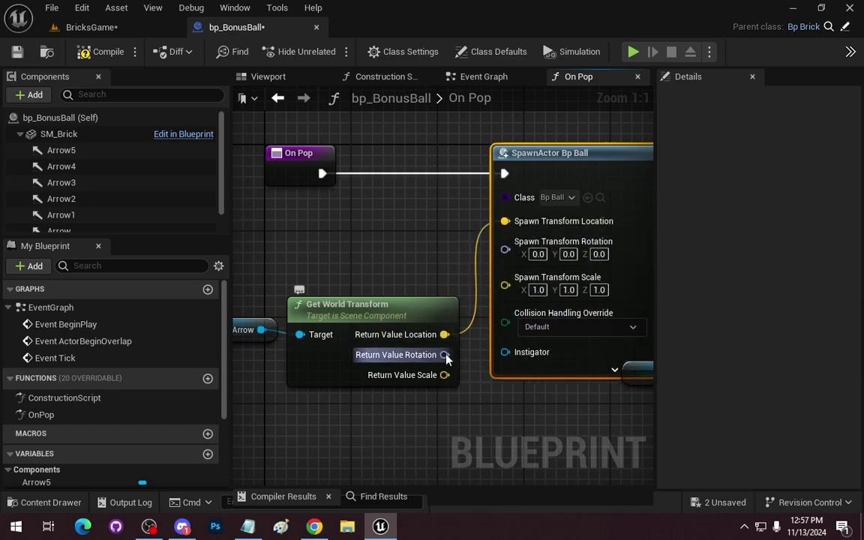
pyautogui.moveTo(445, 355); pyautogui.dragTo(505, 249)
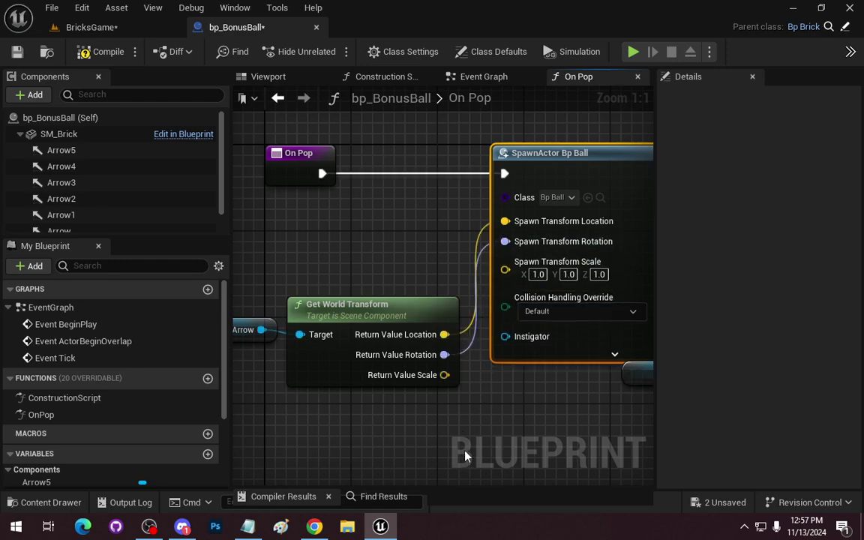
pyautogui.scroll(-3, 432, 419)
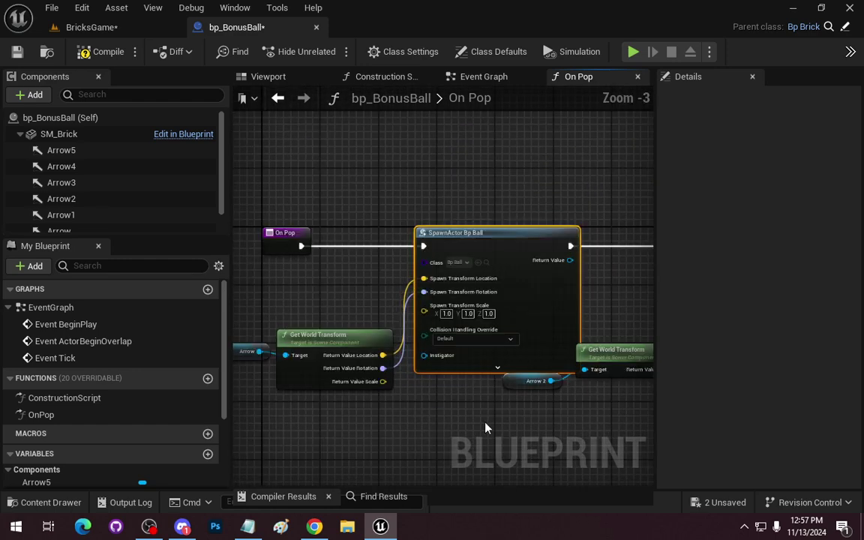
pyautogui.moveTo(486, 428); pyautogui.dragTo(411, 411, button='right')
pyautogui.scroll(-1, 409, 409)
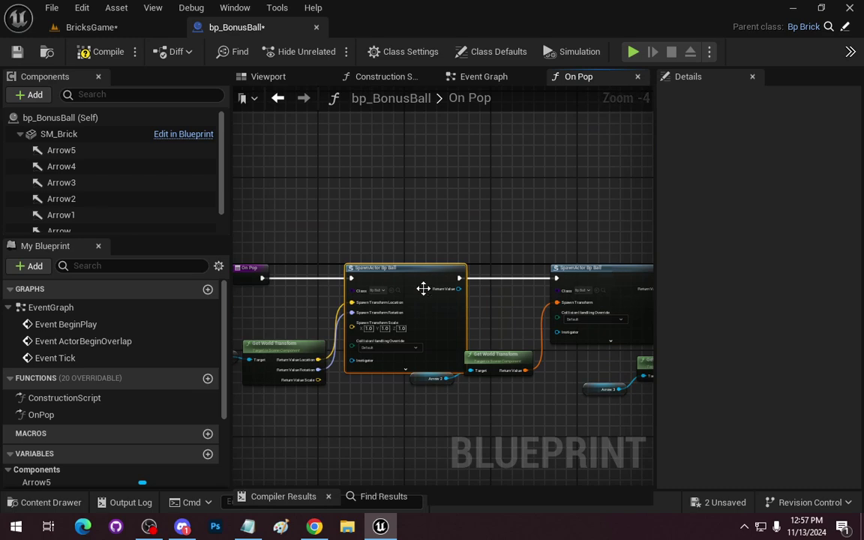
pyautogui.moveTo(427, 248)
pyautogui.mouseDown(button='right')
pyautogui.moveTo(390, 239)
pyautogui.moveTo(419, 261)
pyautogui.mouseUp(button='right')
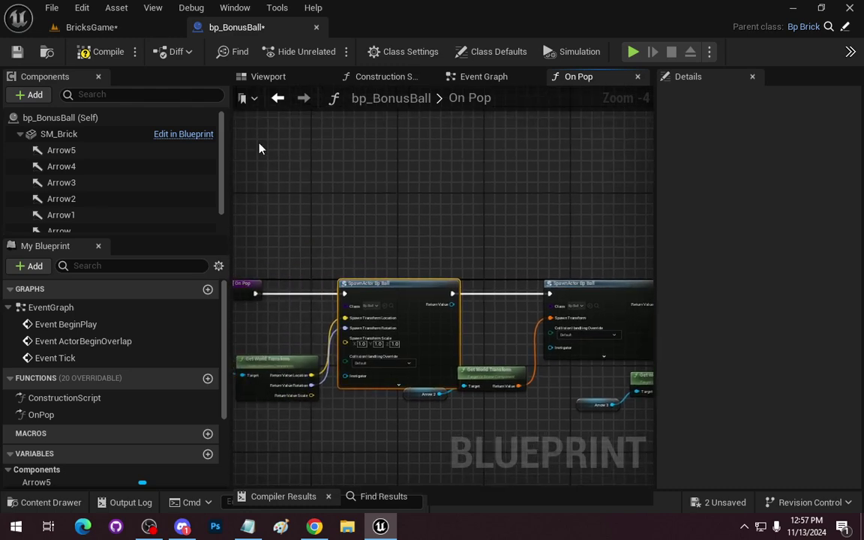
# Play-test the BricksGame level to watch the bonus balls spawn, then stop.
pyautogui.click(105, 27)
pyautogui.click(328, 50)
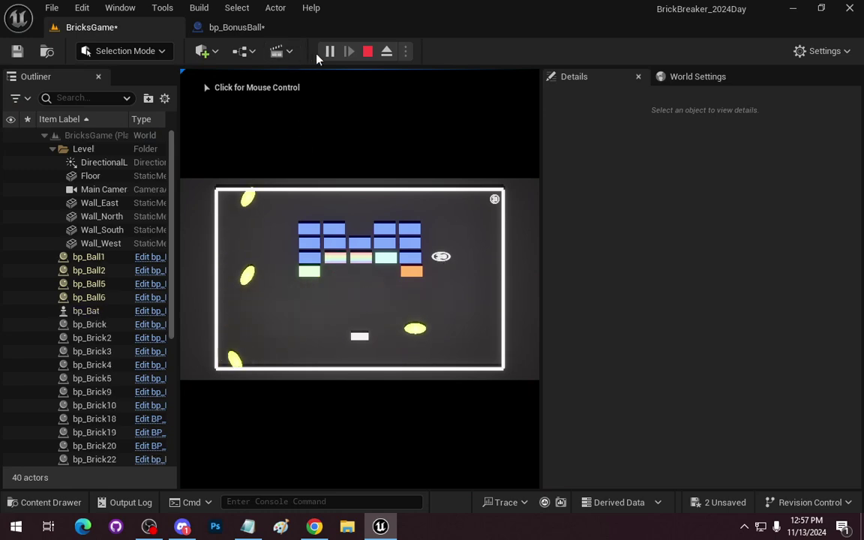
pyautogui.click(368, 50)
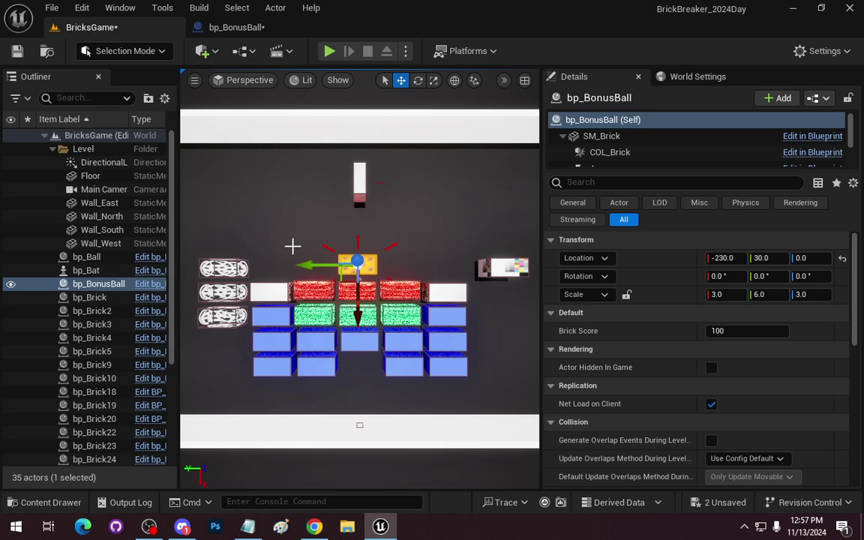
# Back in bp_BonusBall, select SM_Brick and review its properties in Details.
pyautogui.click(214, 27)
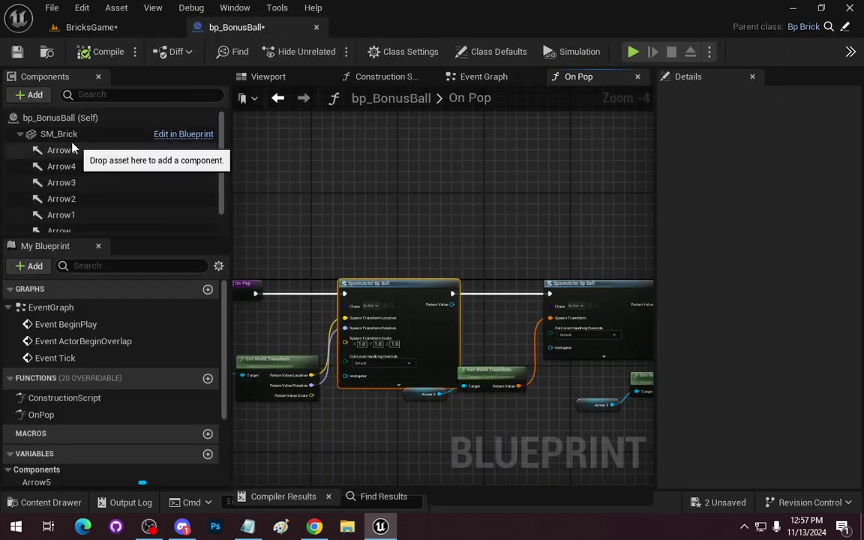
pyautogui.click(111, 134)
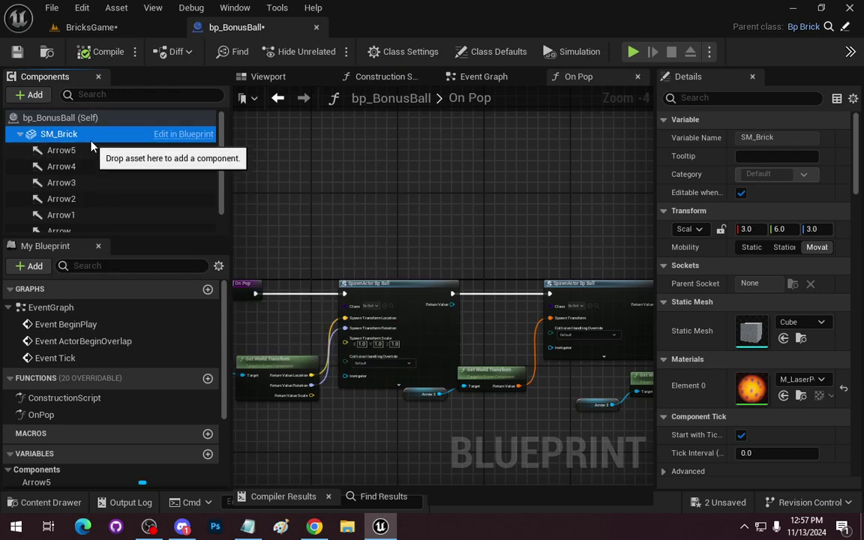
pyautogui.scroll(-1, 92, 143)
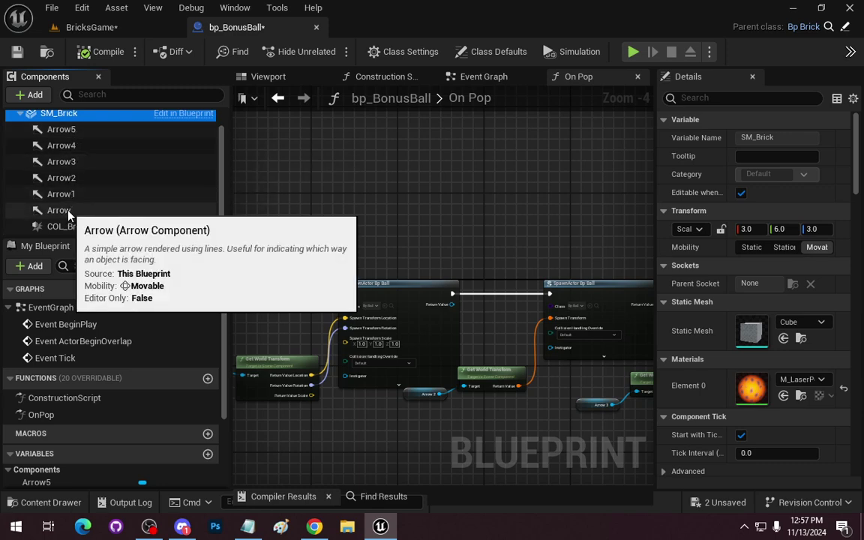
pyautogui.scroll(1, 109, 142)
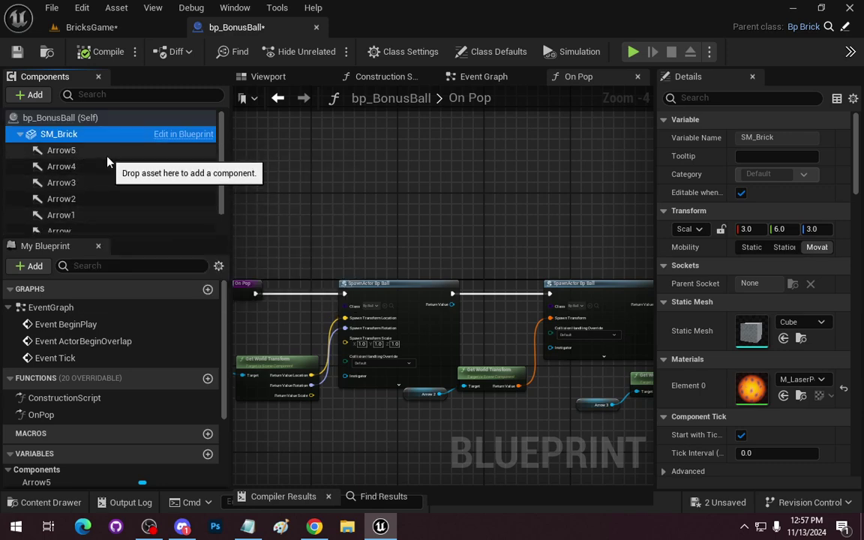
pyautogui.scroll(-1, 120, 161)
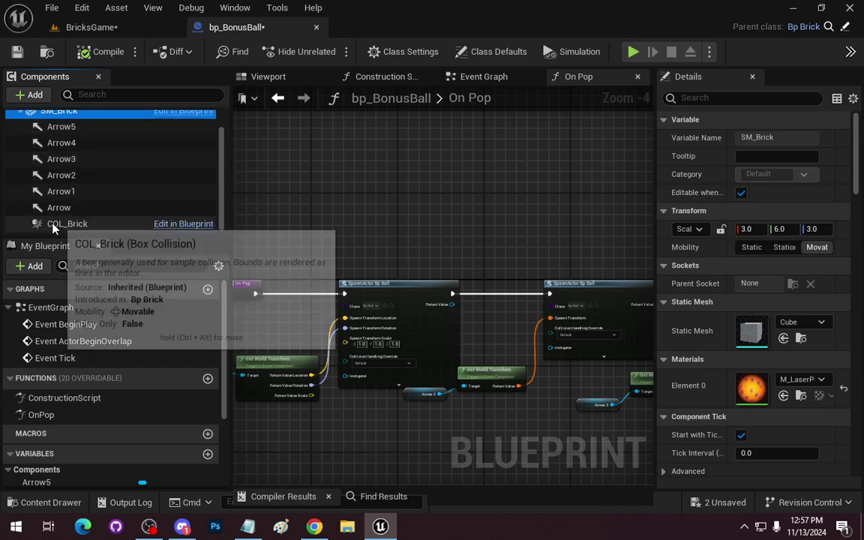
pyautogui.scroll(1, 53, 221)
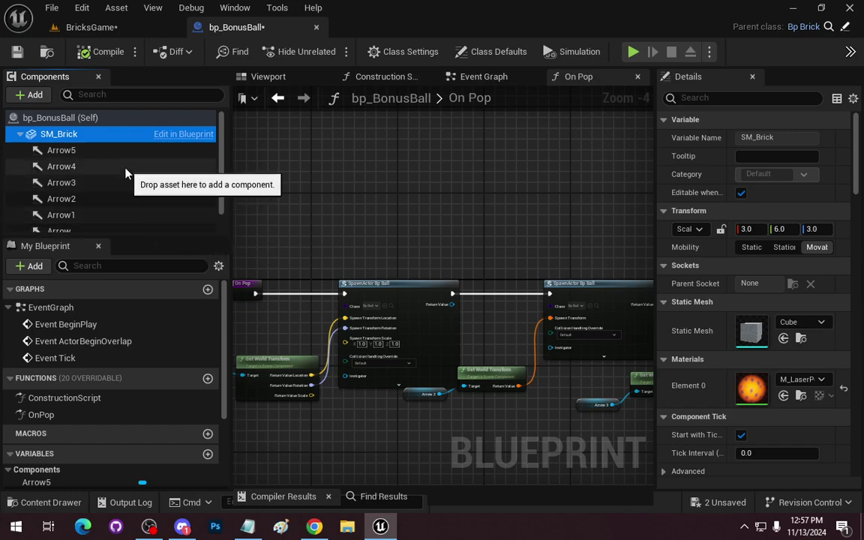
pyautogui.scroll(-1, 126, 173)
# Bring the Arrow 2 spawn nodes into view and break Return Value's link to Spawn Transform.
pyautogui.scroll(3, 302, 367)
pyautogui.moveTo(301, 368); pyautogui.dragTo(459, 317, button='right')
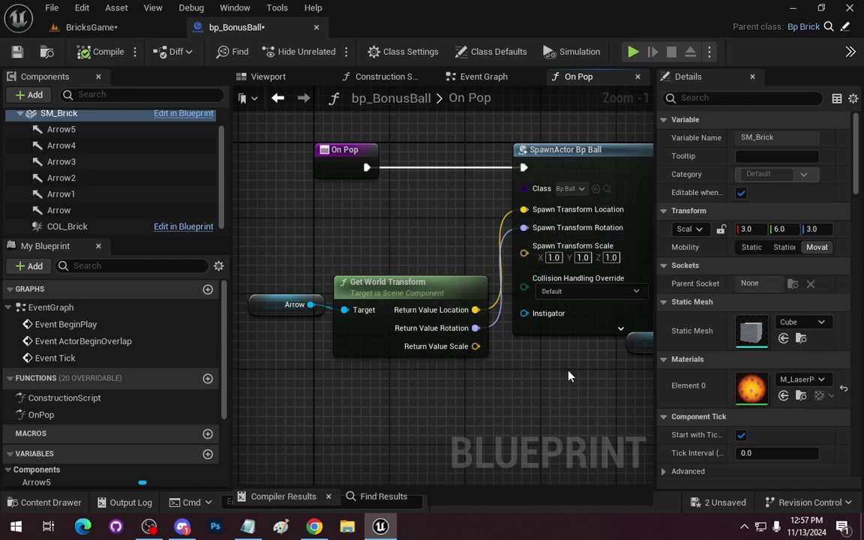
pyautogui.moveTo(568, 376); pyautogui.dragTo(544, 359, button='right')
pyautogui.moveTo(274, 248); pyautogui.dragTo(355, 372)
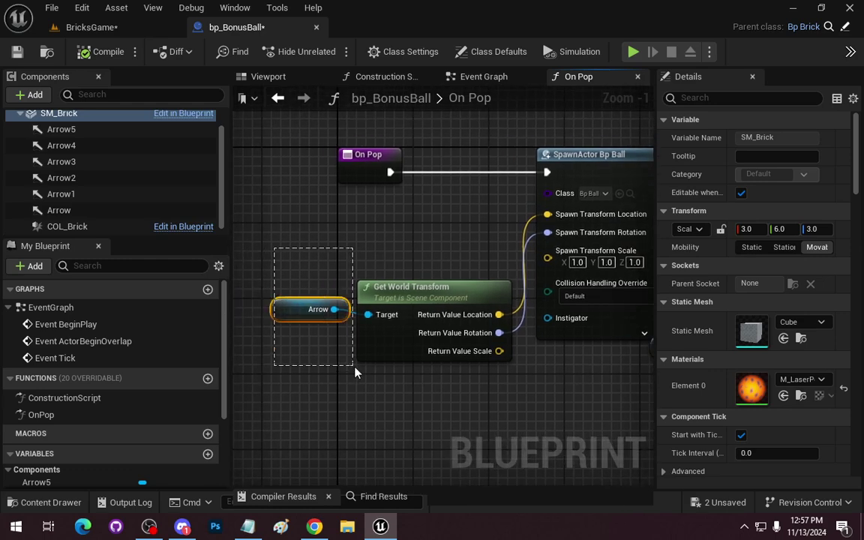
pyautogui.moveTo(523, 328); pyautogui.dragTo(566, 217)
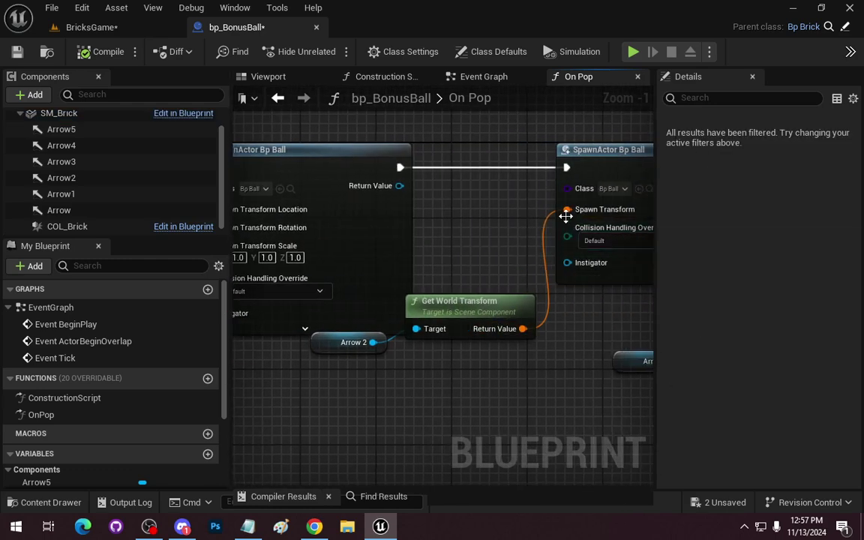
pyautogui.rightClick(523, 328)
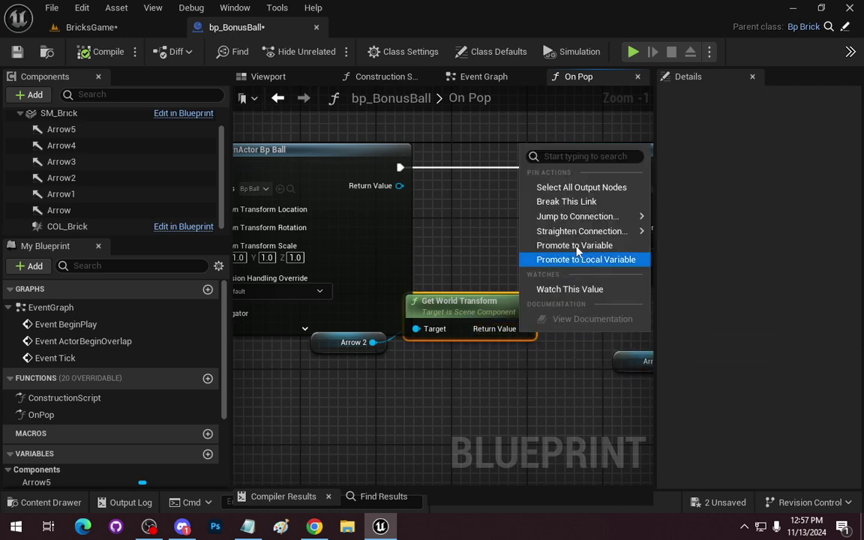
pyautogui.click(570, 201)
# Split both transform pins and wire Arrow 2's world location and rotation into the second spawn.
pyautogui.rightClick(523, 329)
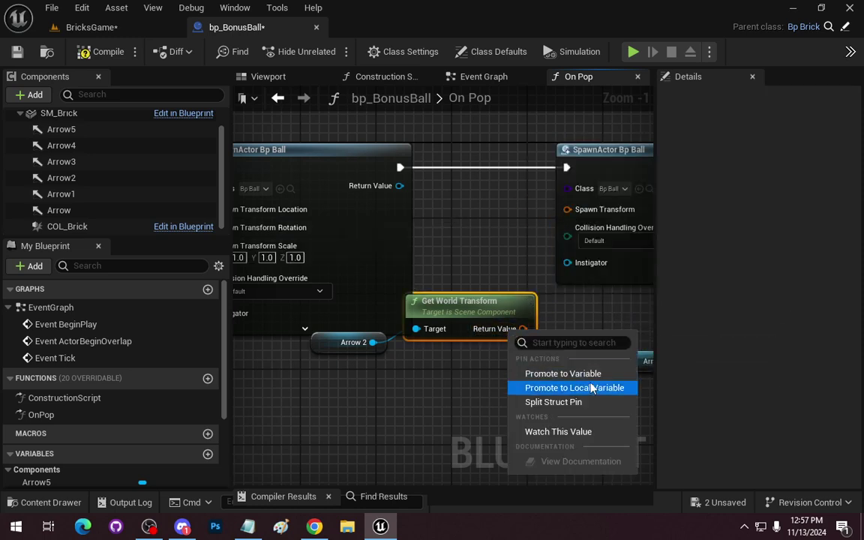
pyautogui.click(555, 402)
pyautogui.rightClick(610, 214)
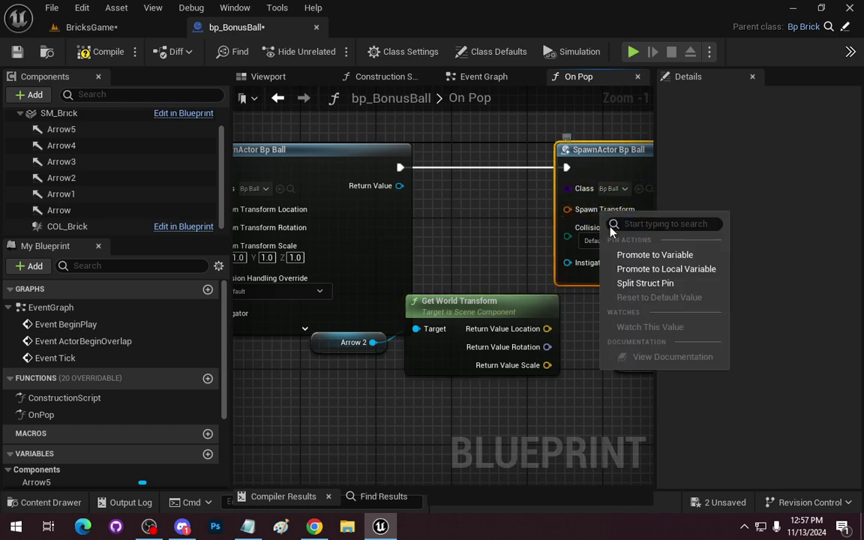
pyautogui.click(638, 284)
pyautogui.moveTo(495, 251); pyautogui.dragTo(447, 245, button='right')
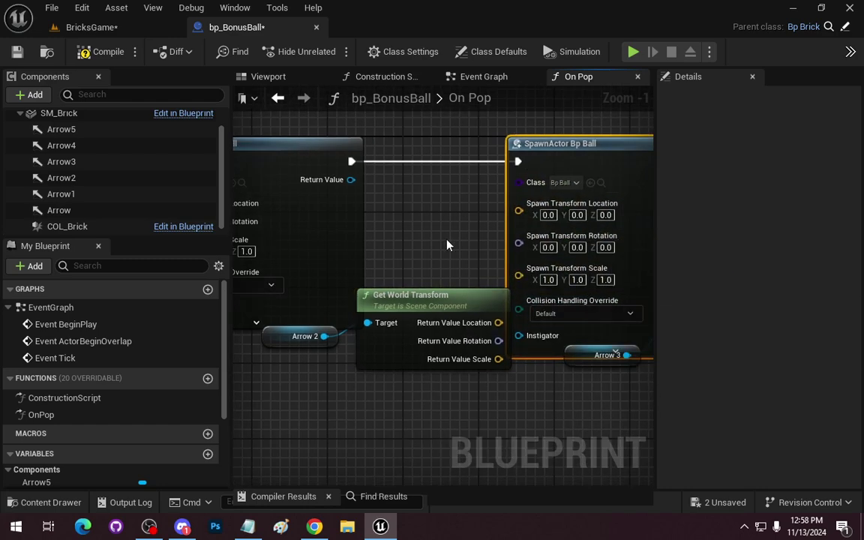
pyautogui.moveTo(405, 396); pyautogui.dragTo(323, 338)
pyautogui.moveTo(412, 318); pyautogui.dragTo(373, 346)
pyautogui.moveTo(460, 351); pyautogui.dragTo(518, 204)
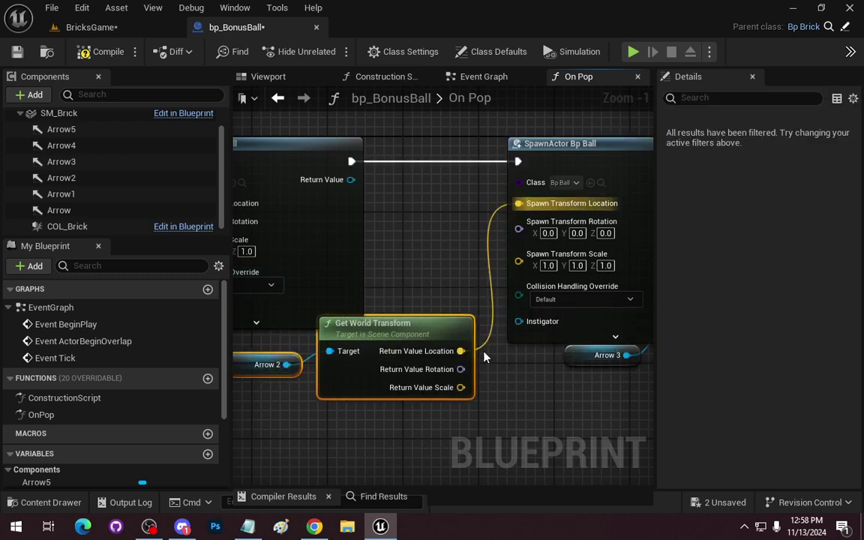
pyautogui.moveTo(460, 370); pyautogui.dragTo(519, 229)
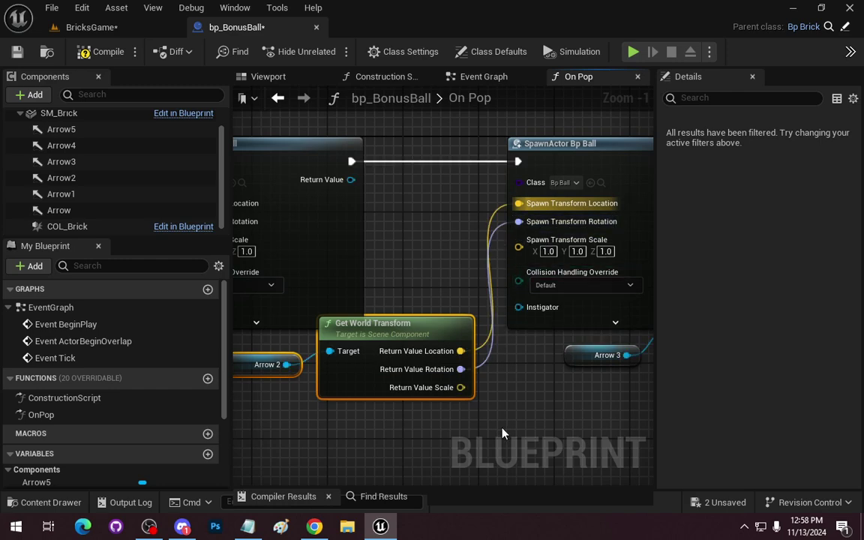
# Compile bp_BonusBall and look over the remaining spawn nodes.
pyautogui.click(105, 51)
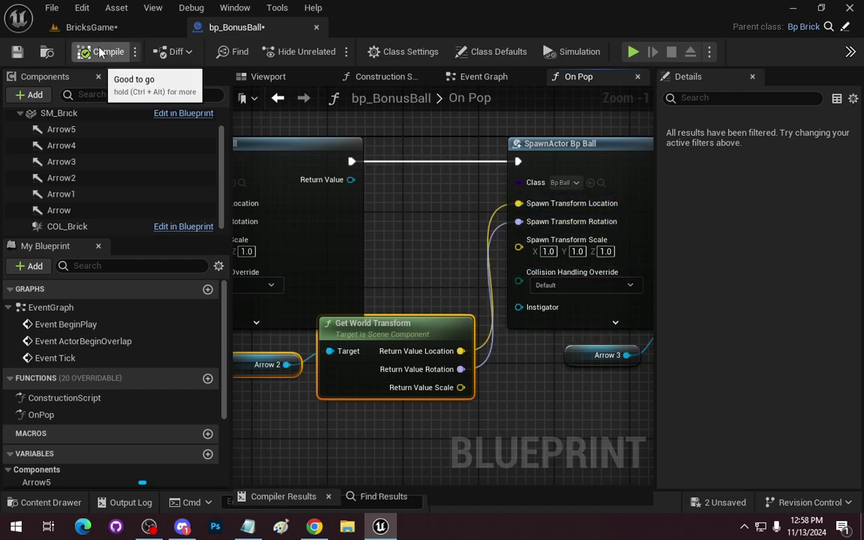
pyautogui.scroll(-3, 502, 382)
pyautogui.scroll(-1, 542, 394)
pyautogui.moveTo(546, 409); pyautogui.dragTo(469, 371, button='right')
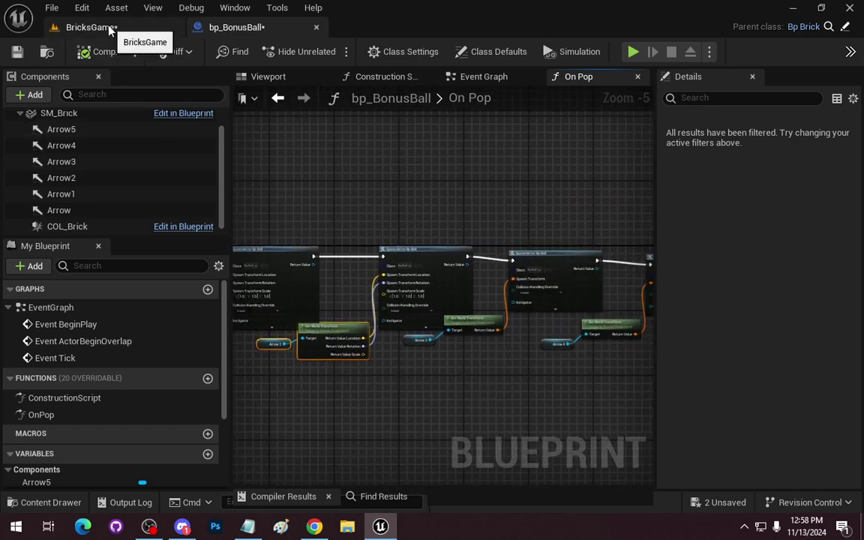
# Return to the BricksGame level and open the Content Drawer on Content/Bricks/Bricks.
pyautogui.click(105, 28)
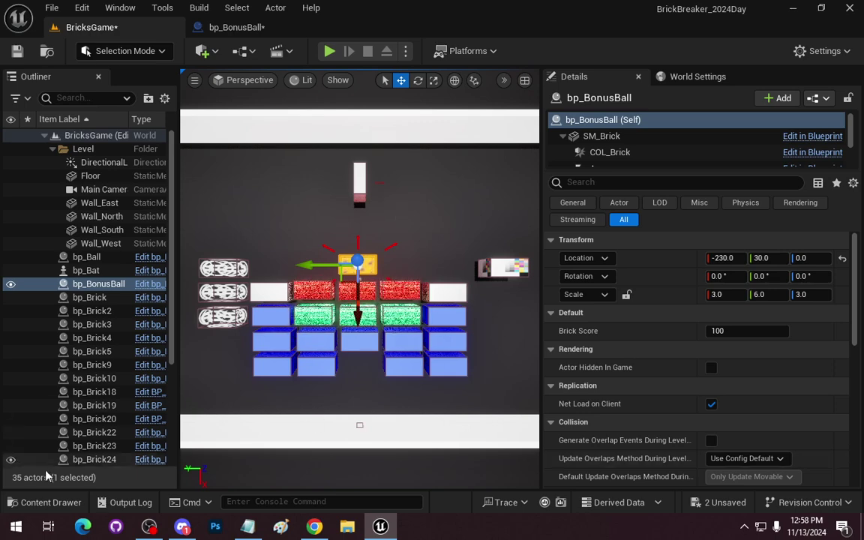
pyautogui.click(46, 502)
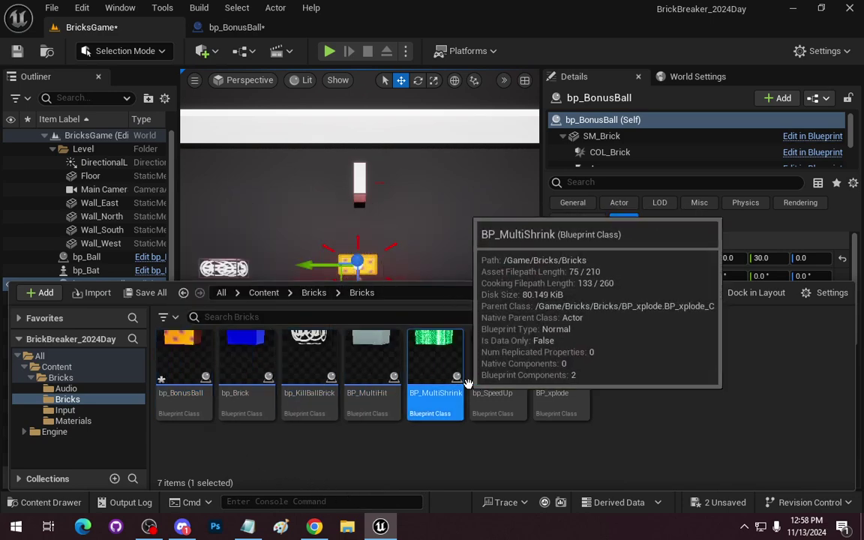
# Cancel the accidental BP_xplode move, clear the selection, and go up to the parent Bricks folder.
pyautogui.moveTo(559, 371); pyautogui.dragTo(583, 399)
pyautogui.press('Escape')
pyautogui.click(699, 392)
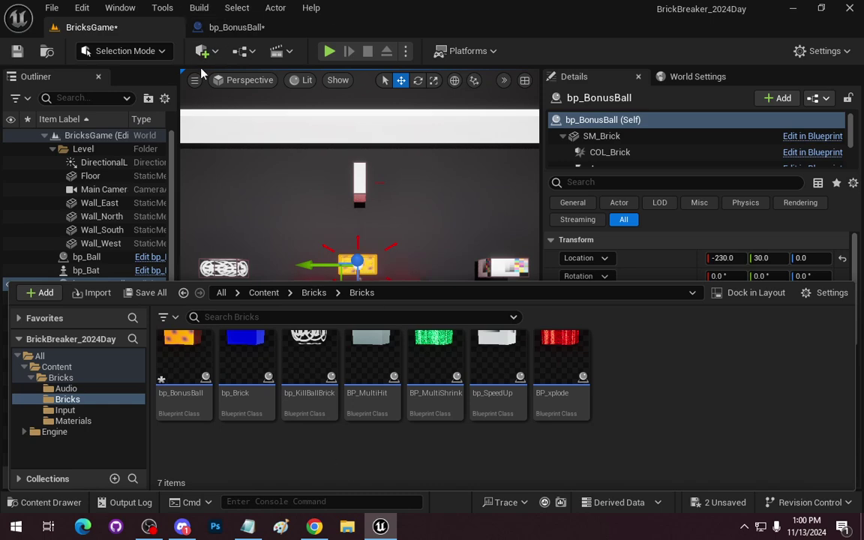
pyautogui.click(51, 502)
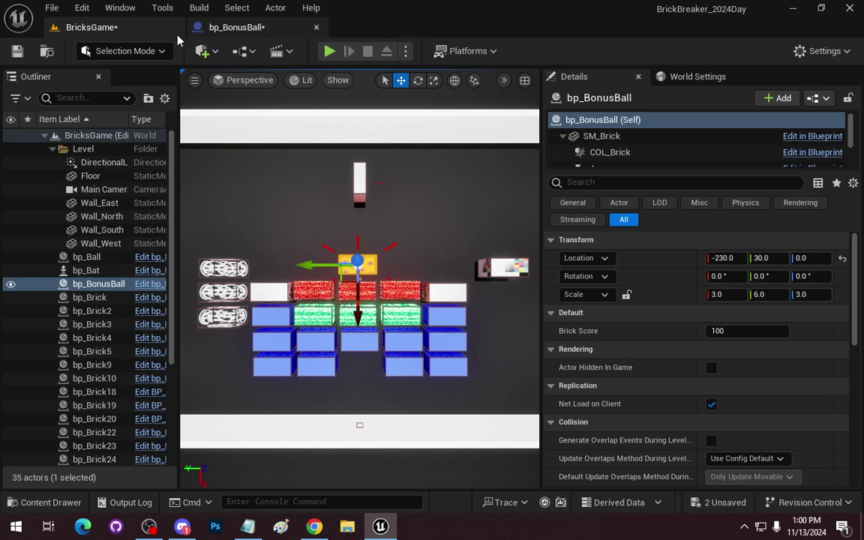
pyautogui.click(51, 502)
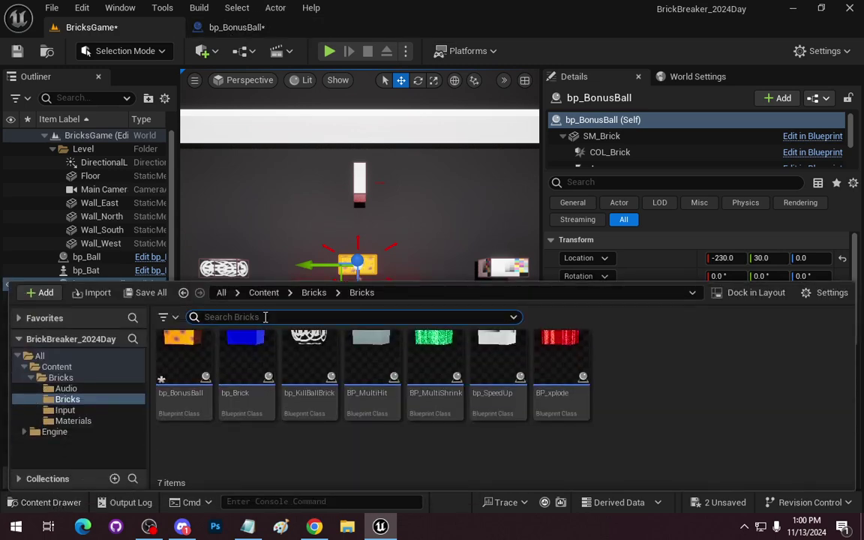
pyautogui.click(315, 293)
pyautogui.doubleClick(500, 363)
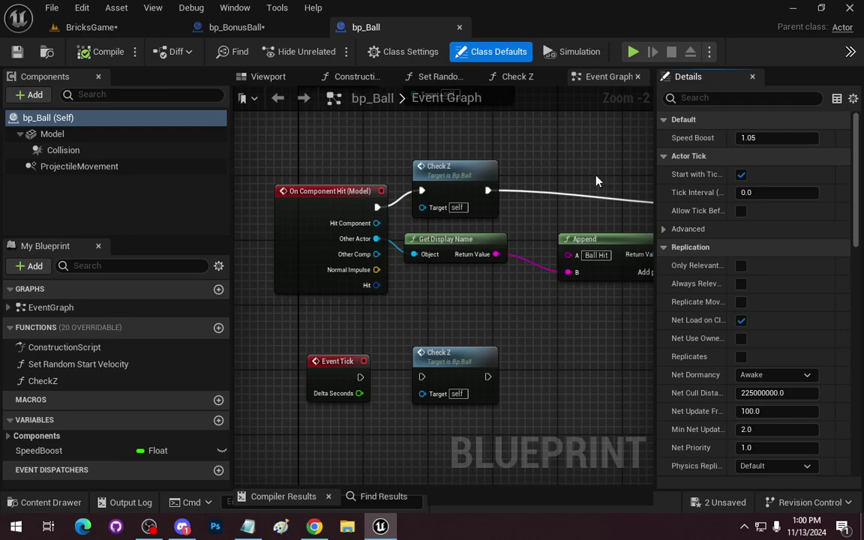
pyautogui.moveTo(596, 181); pyautogui.dragTo(442, 253, button='right')
pyautogui.scroll(-1, 382, 251)
pyautogui.moveTo(373, 314); pyautogui.dragTo(551, 353, button='right')
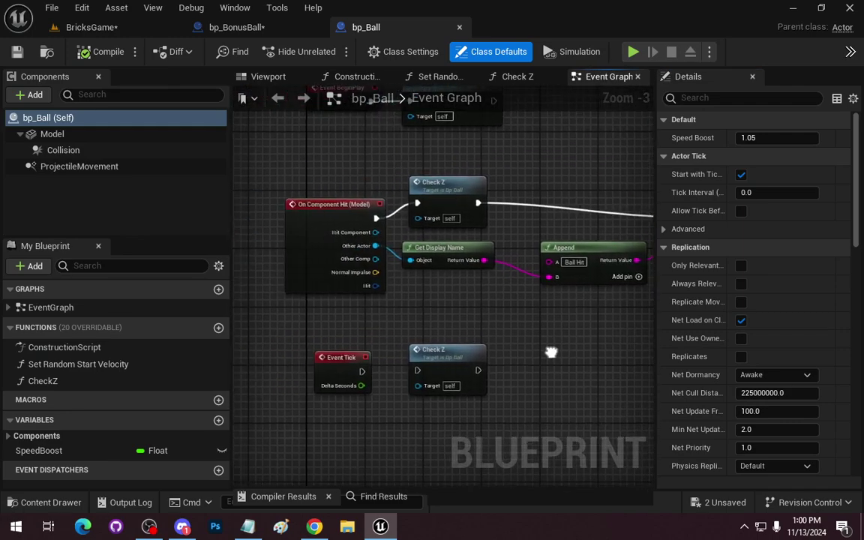
pyautogui.scroll(1, 450, 330)
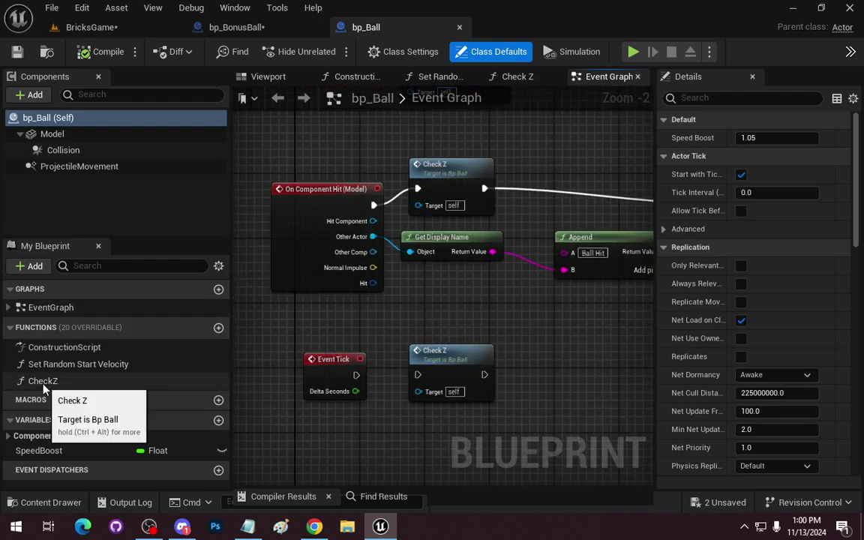
pyautogui.moveTo(339, 355); pyautogui.dragTo(546, 430)
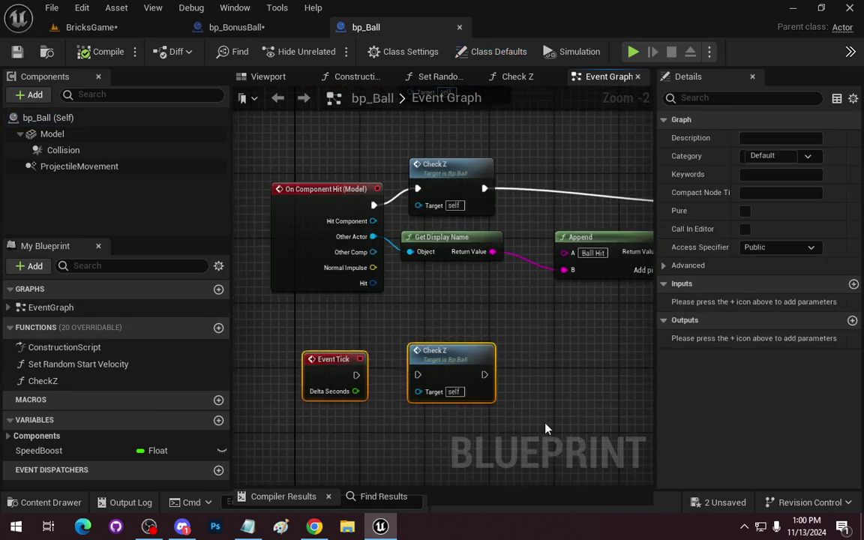
pyautogui.moveTo(511, 315)
pyautogui.mouseDown(button='right')
pyautogui.moveTo(585, 358)
pyautogui.moveTo(576, 395)
pyautogui.mouseUp(button='right')
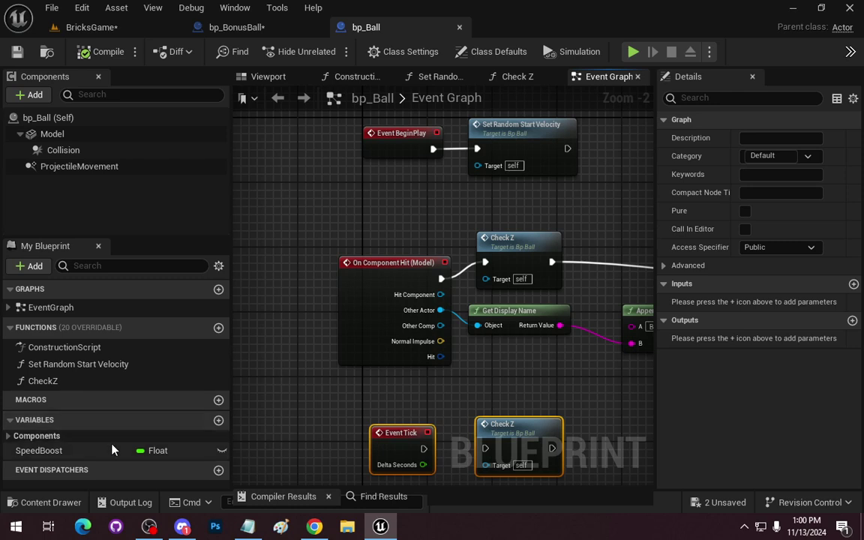
# Add an instance-editable Boolean HasRandomStartVelocity to bp_Ball, compile, and set its default to true.
pyautogui.click(218, 422)
pyautogui.write('Has')
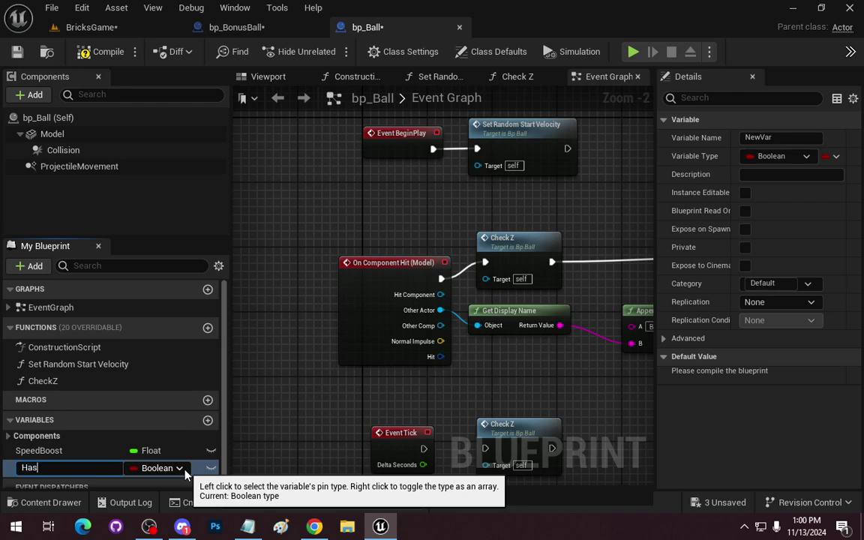
pyautogui.write('Rand')
pyautogui.write('omStartVe')
pyautogui.write('locity')
pyautogui.press('Return')
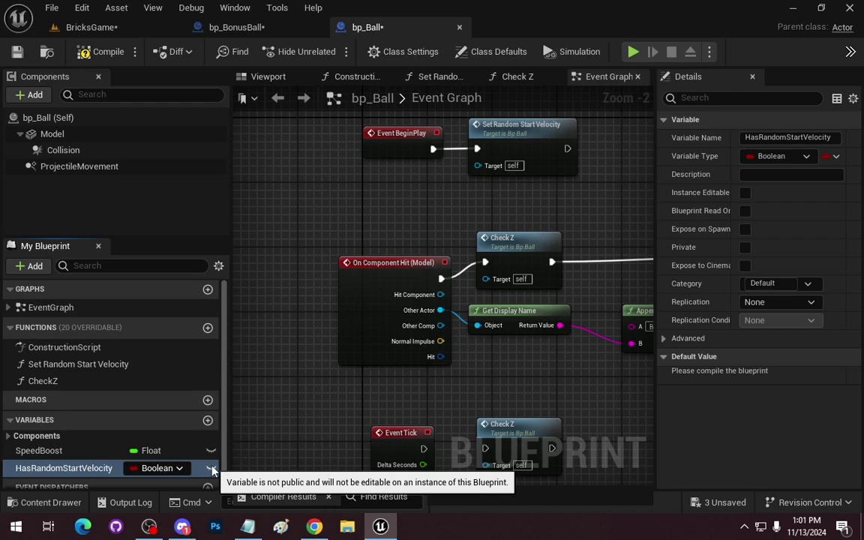
pyautogui.click(211, 469)
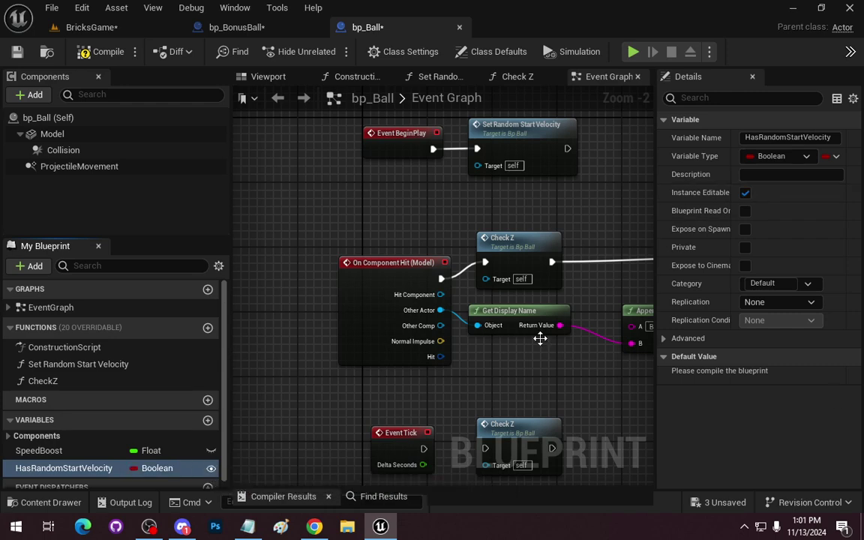
pyautogui.click(43, 468)
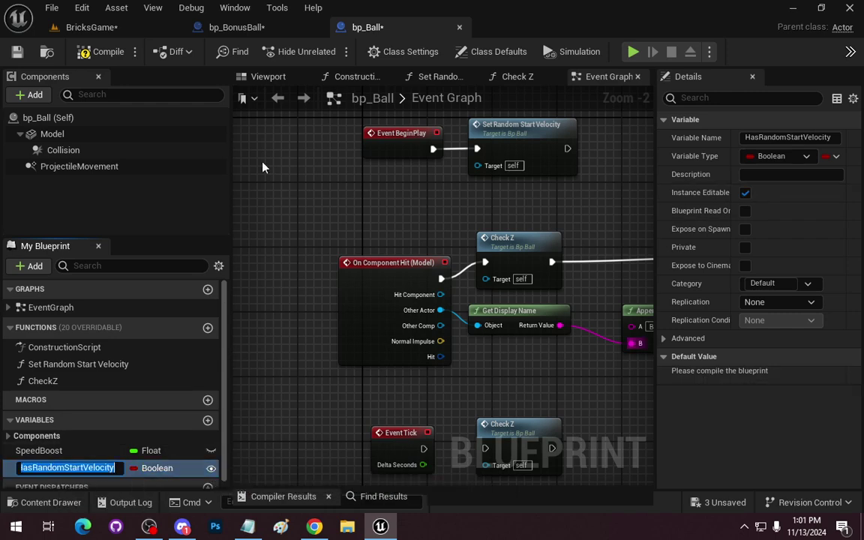
pyautogui.click(105, 52)
pyautogui.click(745, 375)
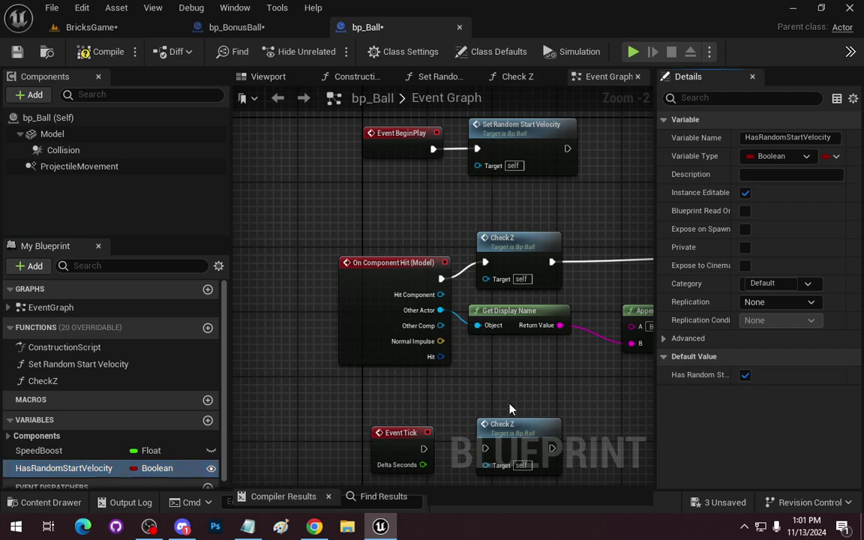
# After BeginPlay, add a Branch on HasRandomStartVelocity whose True path runs Set Random Start Velocity.
pyautogui.moveTo(63, 468); pyautogui.dragTo(390, 198)
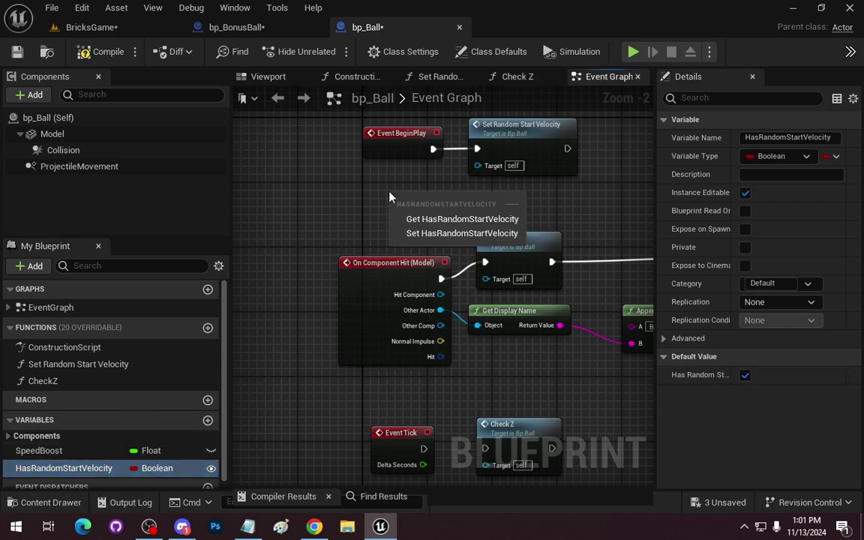
pyautogui.click(462, 219)
pyautogui.moveTo(495, 135); pyautogui.dragTo(676, 150)
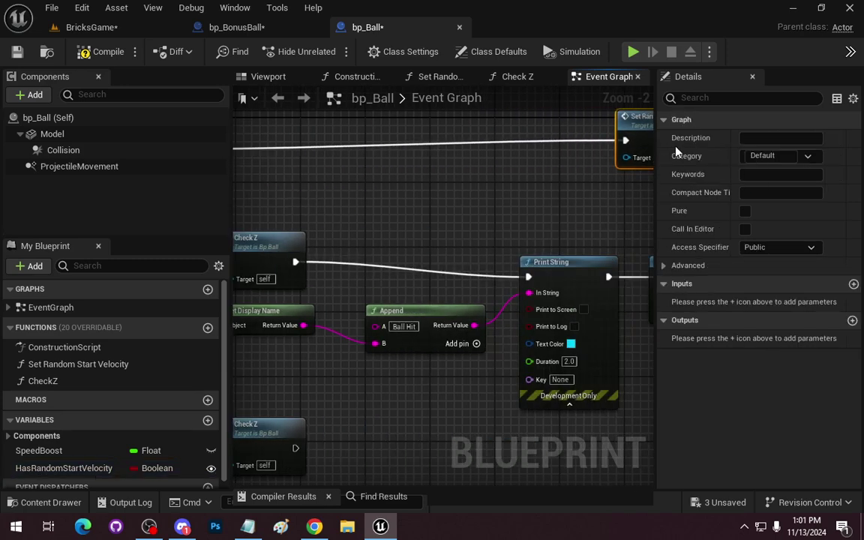
pyautogui.moveTo(396, 203); pyautogui.dragTo(516, 236, button='right')
pyautogui.moveTo(306, 182); pyautogui.dragTo(387, 181)
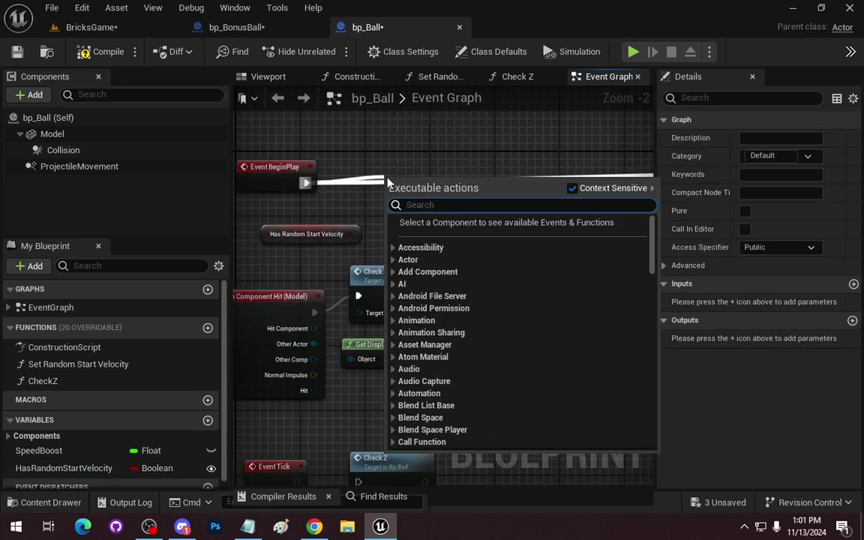
pyautogui.write('b')
pyautogui.press('Return')
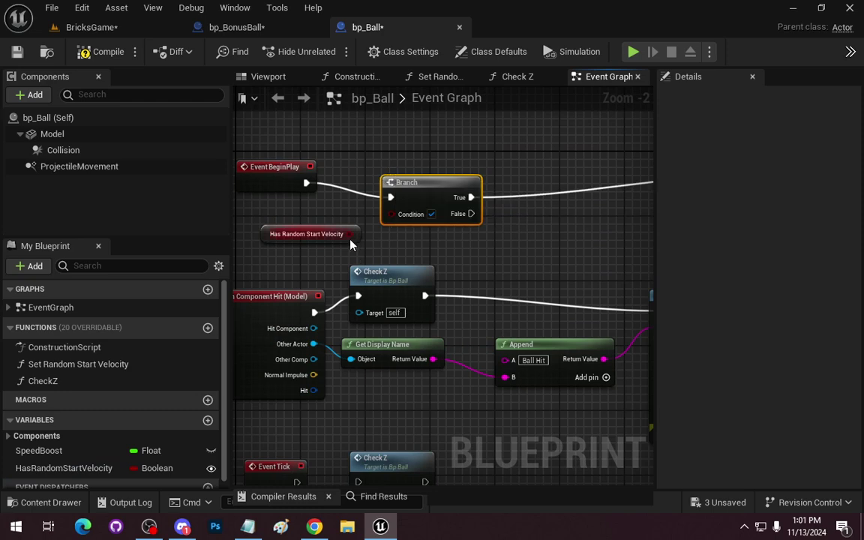
pyautogui.moveTo(350, 235)
pyautogui.mouseDown()
pyautogui.moveTo(392, 214)
pyautogui.moveTo(395, 184)
pyautogui.mouseUp()
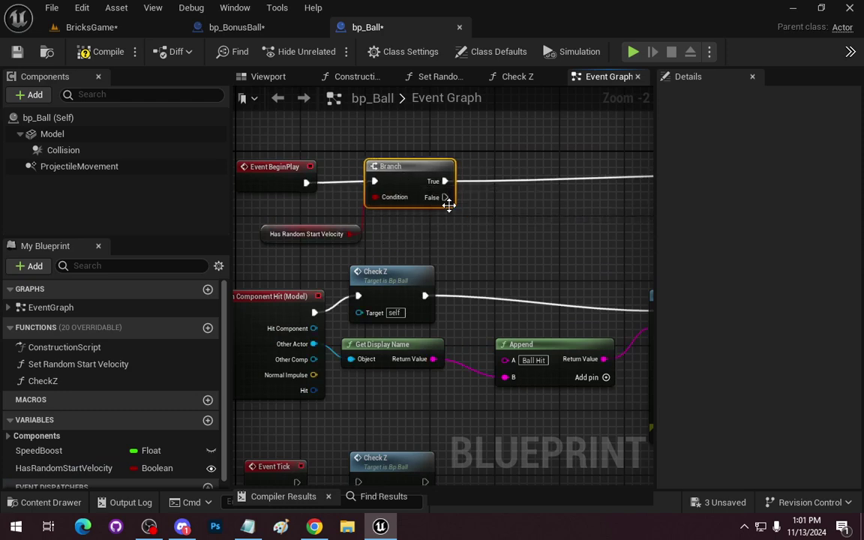
pyautogui.scroll(-2, 448, 205)
pyautogui.moveTo(598, 199); pyautogui.dragTo(407, 203)
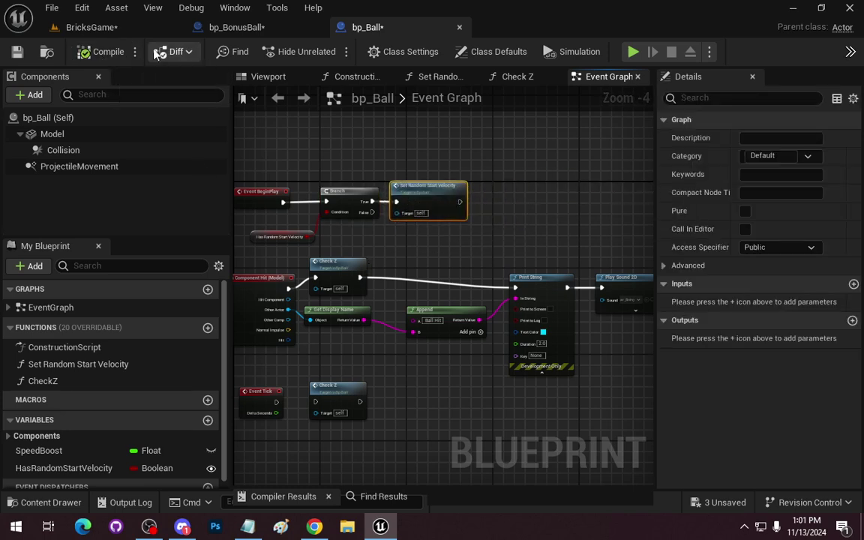
# Create a child blueprint of bp_Ball in the Bricks folder, name it bp_DumbBall, and open it.
pyautogui.click(19, 503)
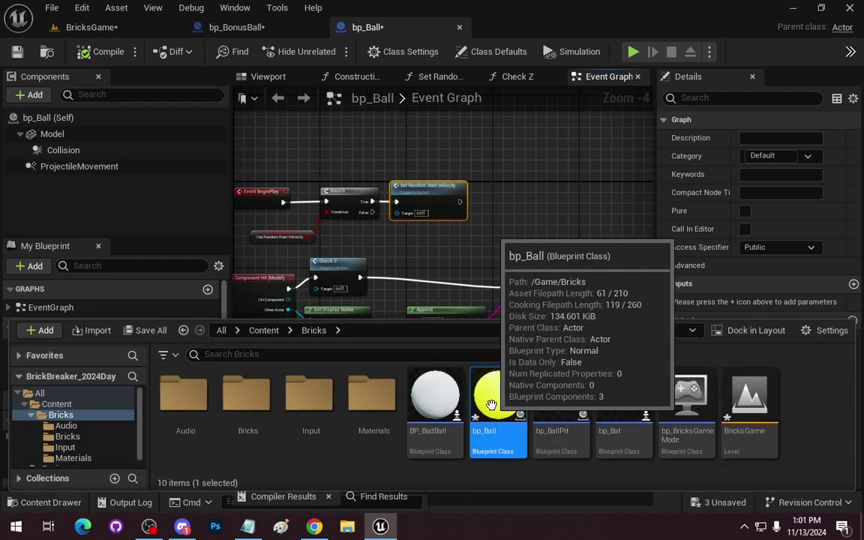
pyautogui.rightClick(492, 394)
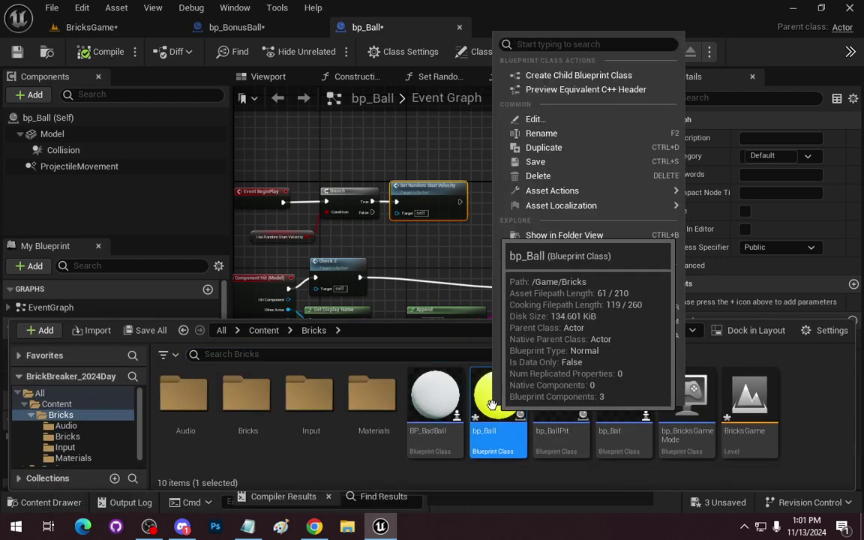
pyautogui.click(609, 76)
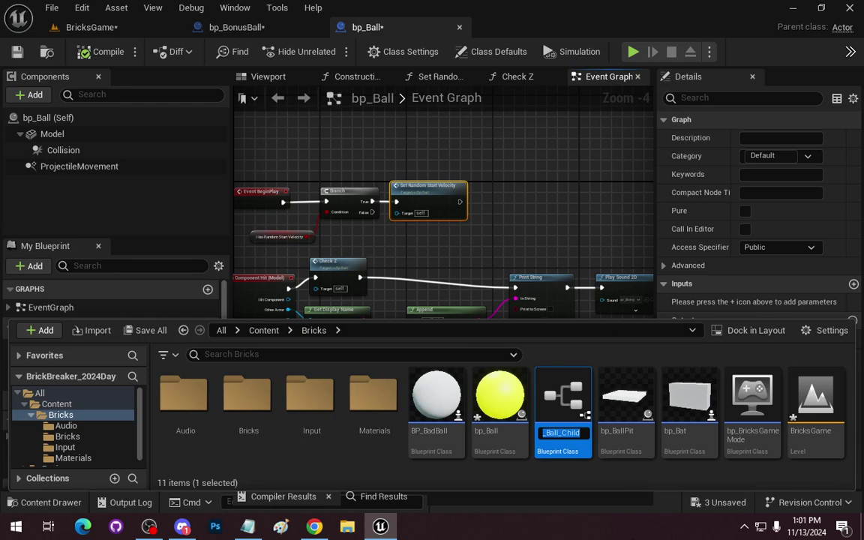
pyautogui.press('Home')
pyautogui.press('Delete')
pyautogui.press('Delete')
pyautogui.press('Home')
pyautogui.write('Dumb')
pyautogui.press('Right')
pyautogui.press('Right')
pyautogui.press('Right')
pyautogui.press('Right')
pyautogui.press('Right')
pyautogui.press('Right')
pyautogui.press('BackSpace')
pyautogui.press('BackSpace')
pyautogui.press('BackSpace')
pyautogui.press('BackSpace')
pyautogui.press('BackSpace')
pyautogui.press('BackSpace')
pyautogui.press('Return')
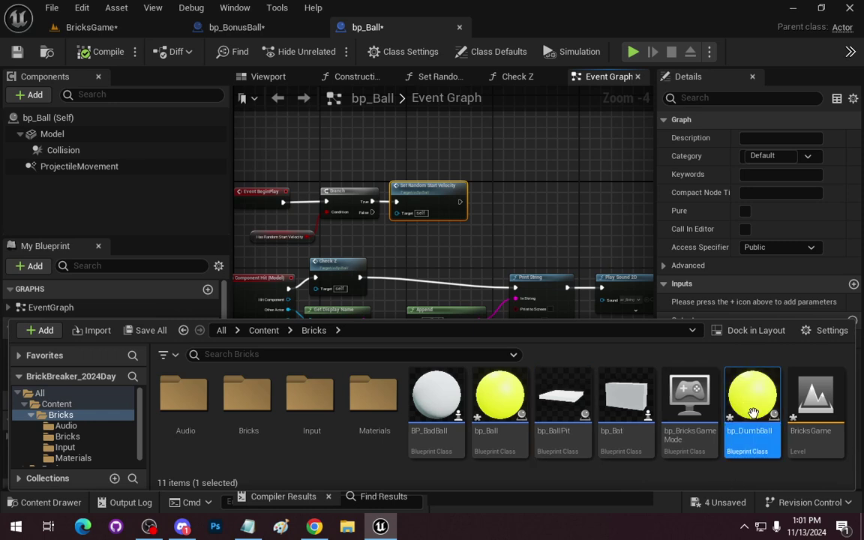
pyautogui.doubleClick(756, 406)
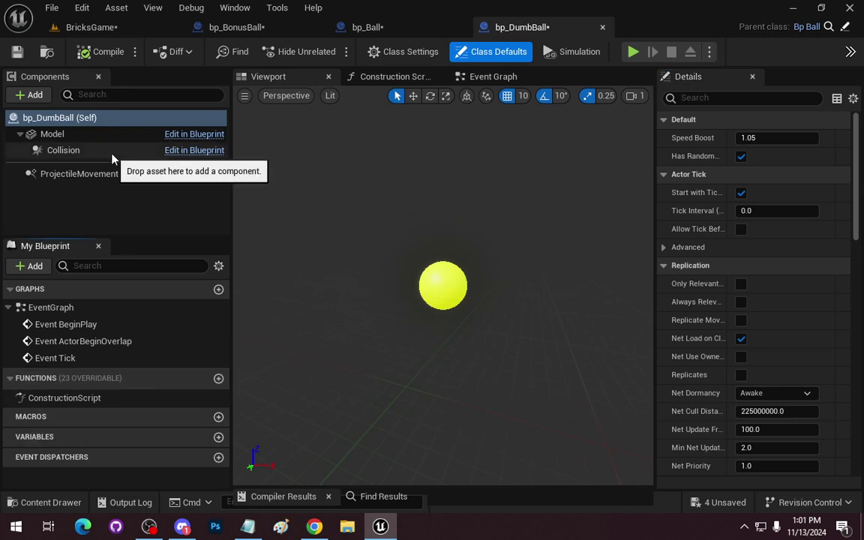
# Review bp_DumbBall (Self) defaults in the Details panel, then switch to the bp_Ball blueprint.
pyautogui.click(16, 125)
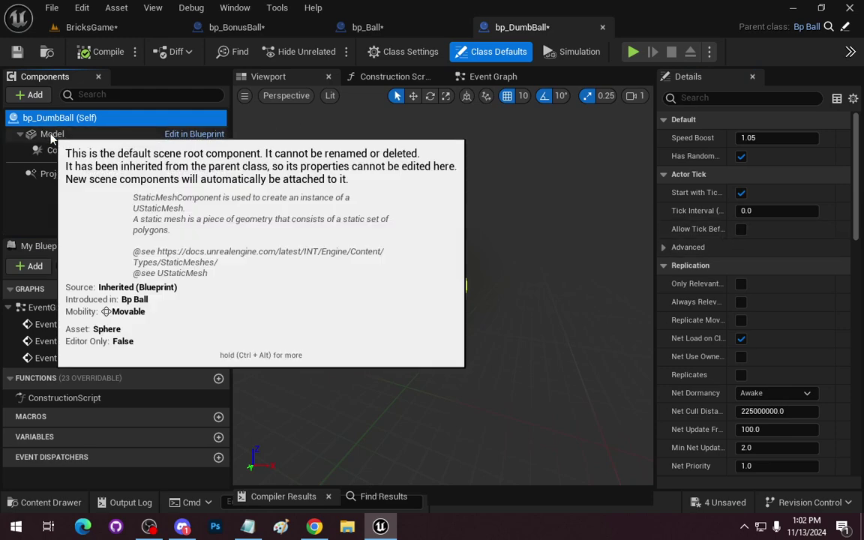
pyautogui.scroll(-3, 717, 255)
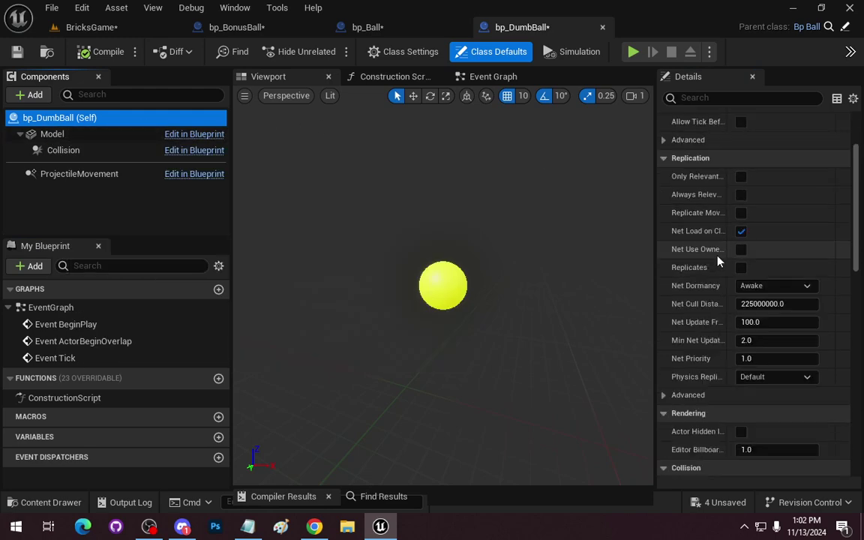
pyautogui.scroll(2, 720, 257)
pyautogui.scroll(1, 720, 256)
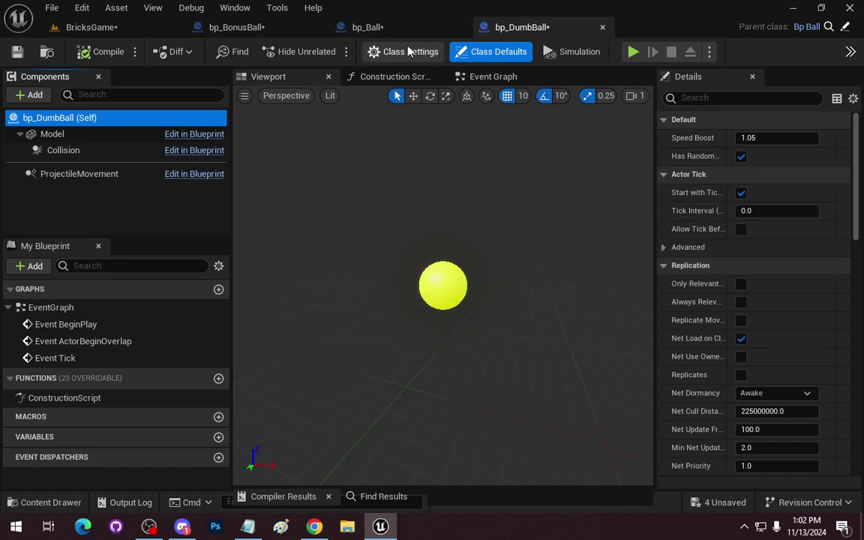
pyautogui.click(346, 27)
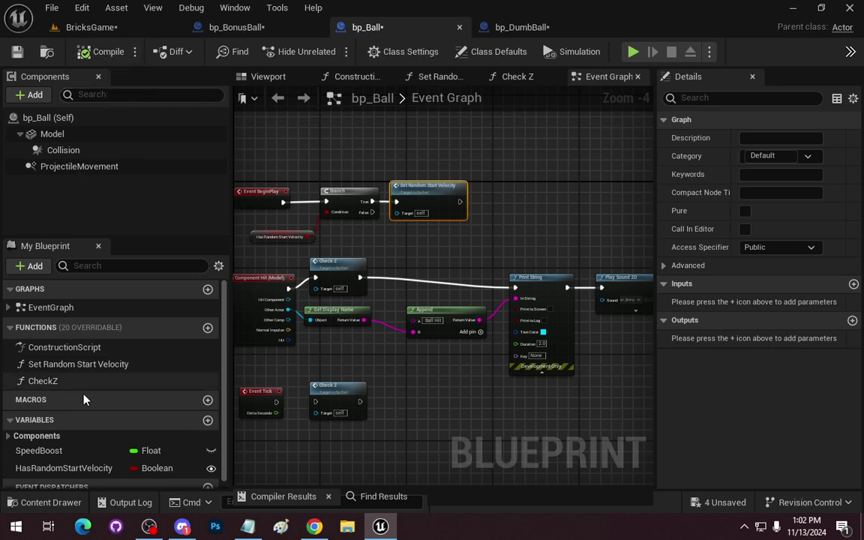
# Put HasRandomStartVelocity in the Brick Ball category and uncheck it in bp_DumbBall's defaults.
pyautogui.rightClick(78, 474)
pyautogui.click(78, 473)
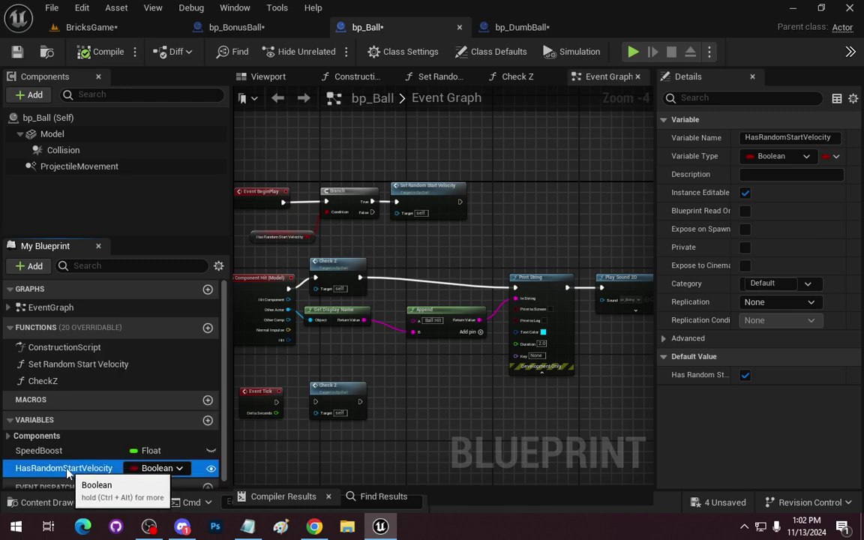
pyautogui.click(793, 283)
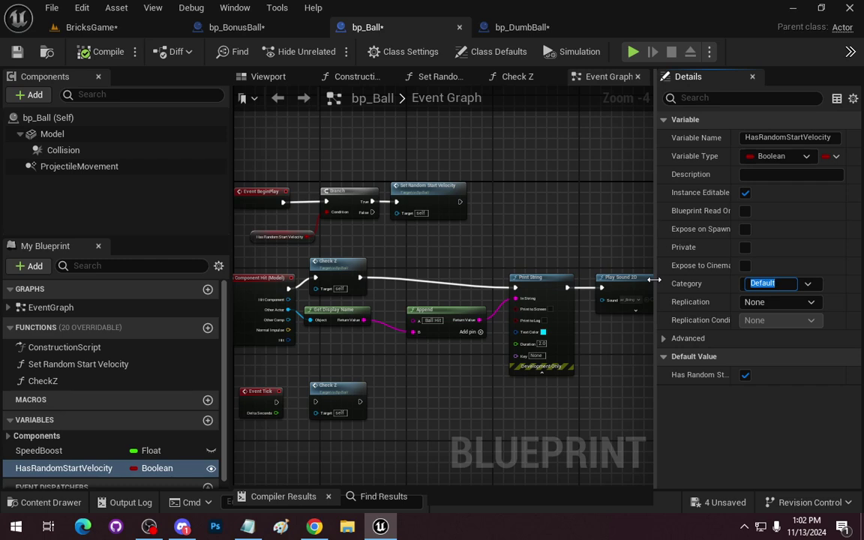
pyautogui.write('Brick Ball')
pyautogui.press('Return')
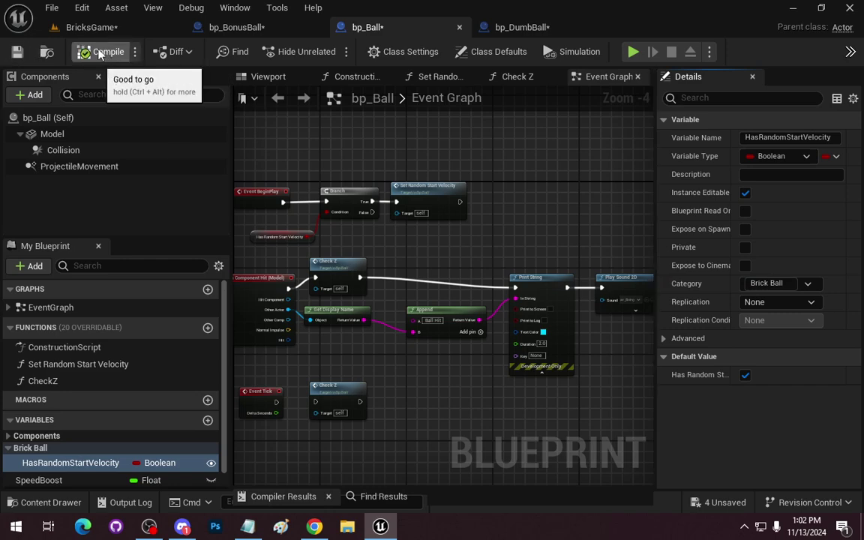
pyautogui.click(484, 27)
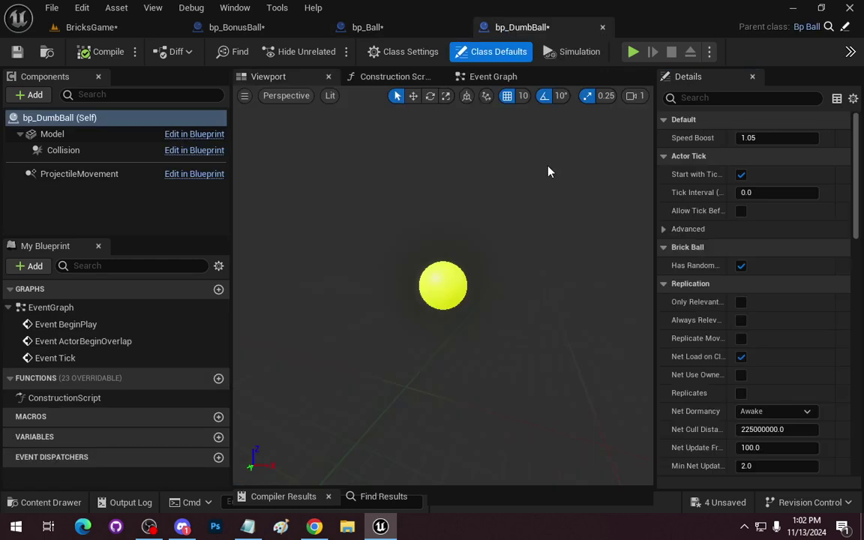
pyautogui.click(741, 267)
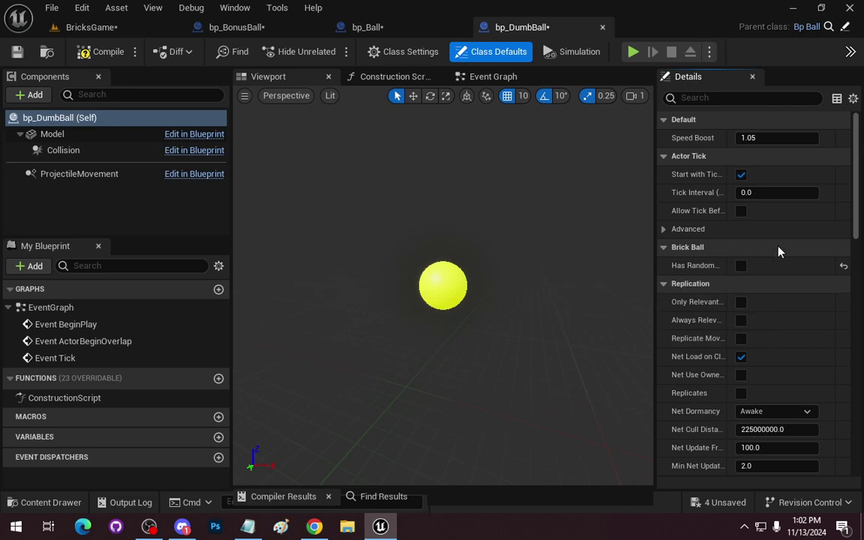
# Select ProjectileMovement and set its Initial Speed to 2500.
pyautogui.scroll(-2, 784, 331)
pyautogui.scroll(-1, 784, 308)
pyautogui.scroll(1, 750, 285)
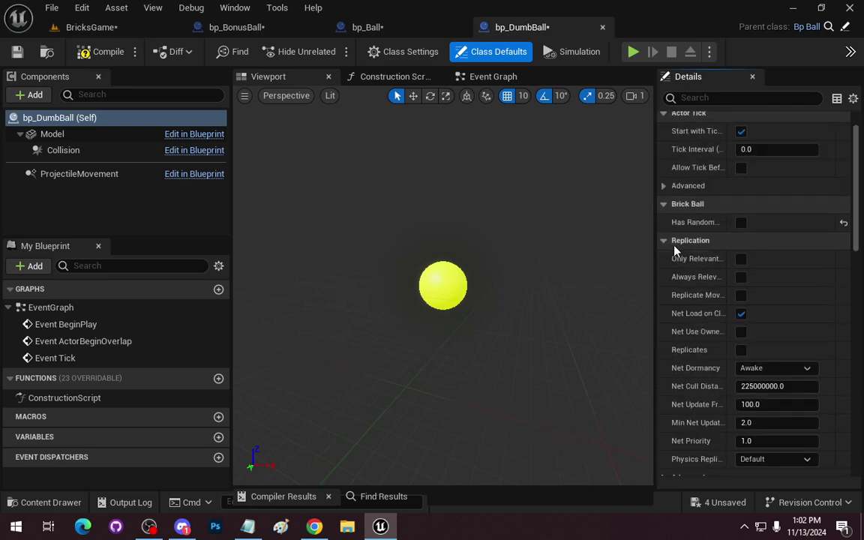
pyautogui.click(675, 240)
pyautogui.click(72, 175)
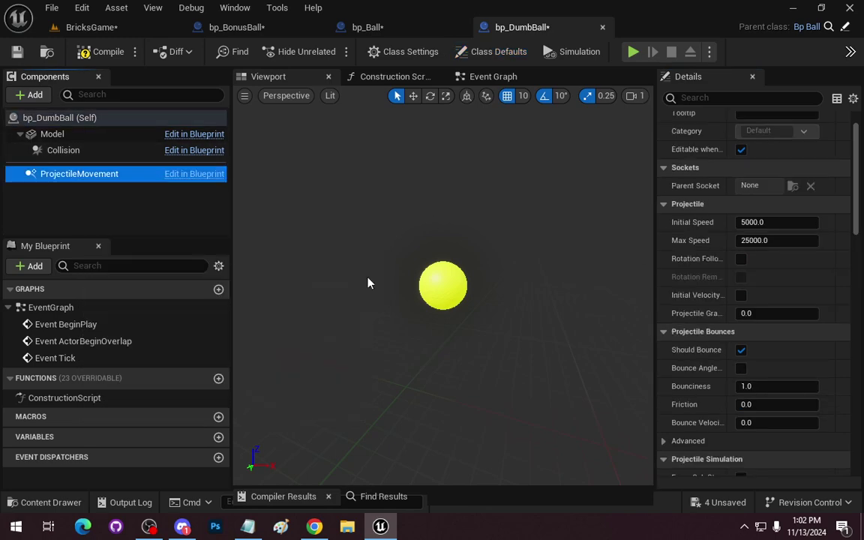
pyautogui.click(801, 223)
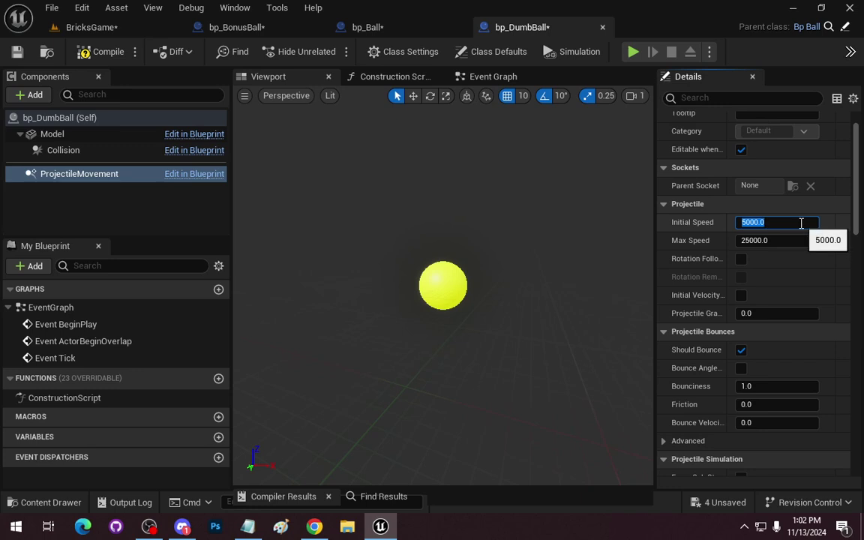
pyautogui.write('25')
pyautogui.press('Return')
# Change the Max Speed to 10000 and compile bp_DumbBall.
pyautogui.click(753, 241)
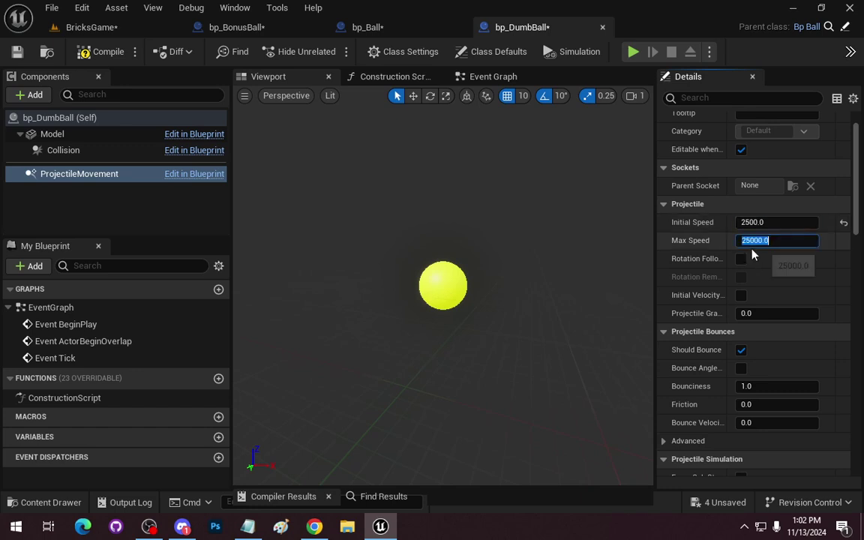
pyautogui.click(749, 241)
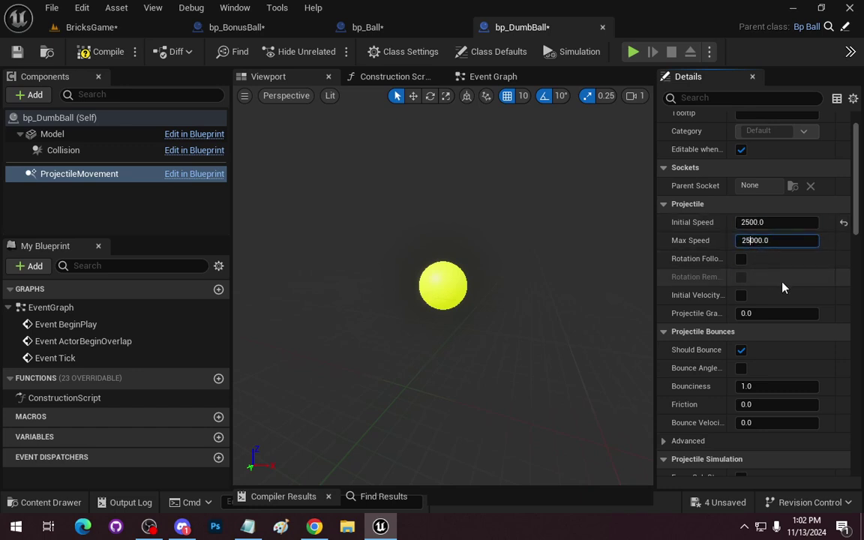
pyautogui.press('BackSpace')
pyautogui.write('1')
pyautogui.press('Delete')
pyautogui.write('0')
pyautogui.press('Return')
pyautogui.click(97, 51)
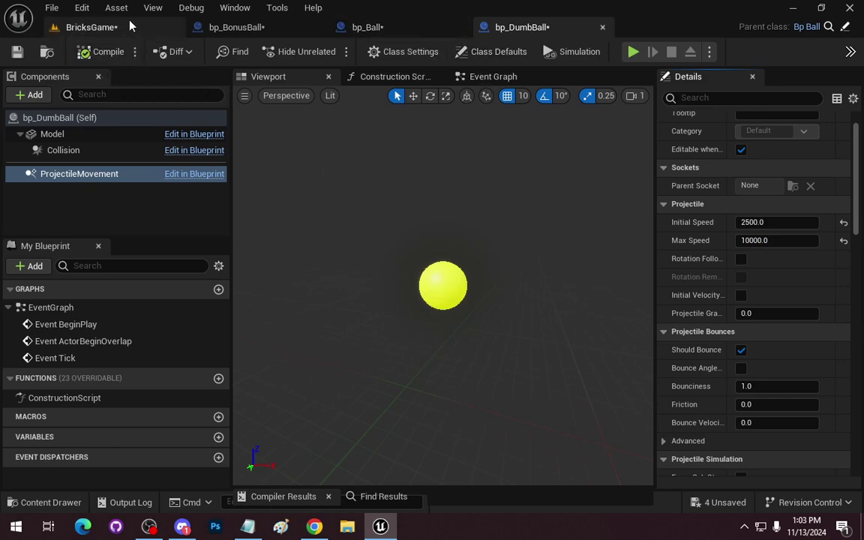
# Open the bp_BonusBall blueprint from the Bricks > Bricks content folder.
pyautogui.click(89, 27)
pyautogui.click(16, 527)
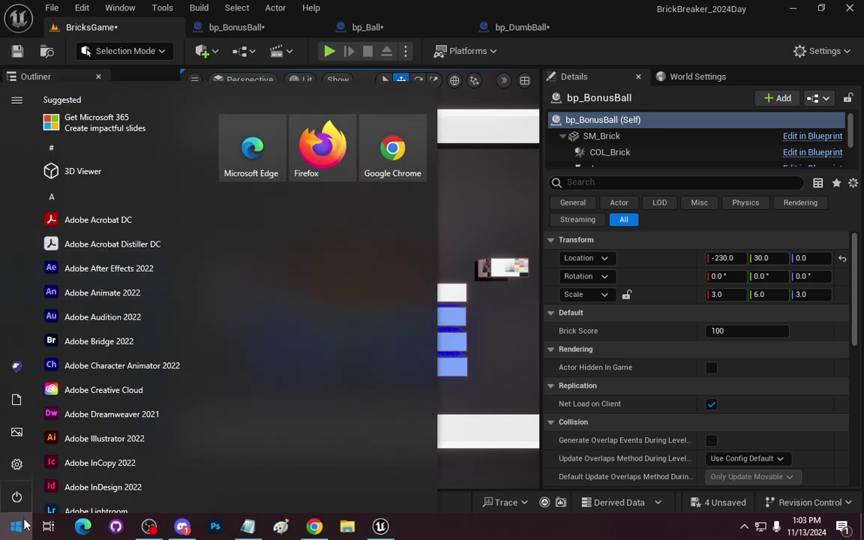
pyautogui.click(16, 527)
pyautogui.click(50, 502)
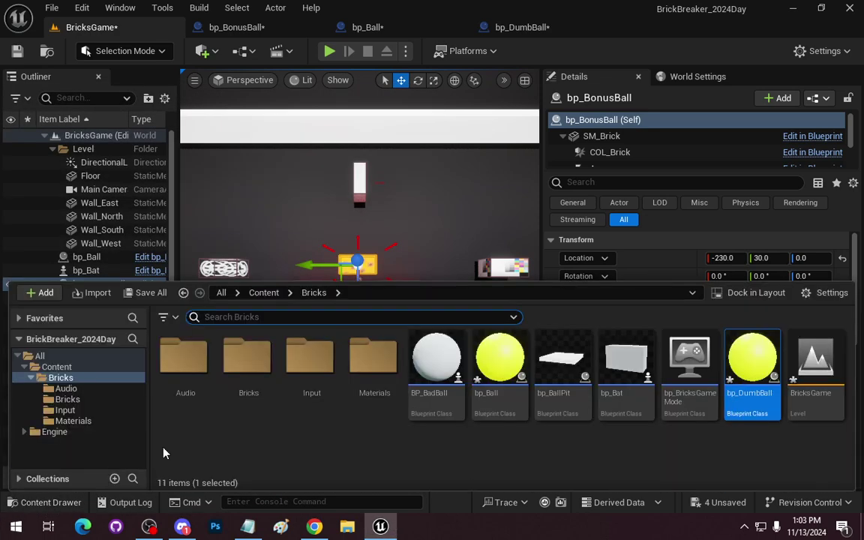
pyautogui.doubleClick(246, 361)
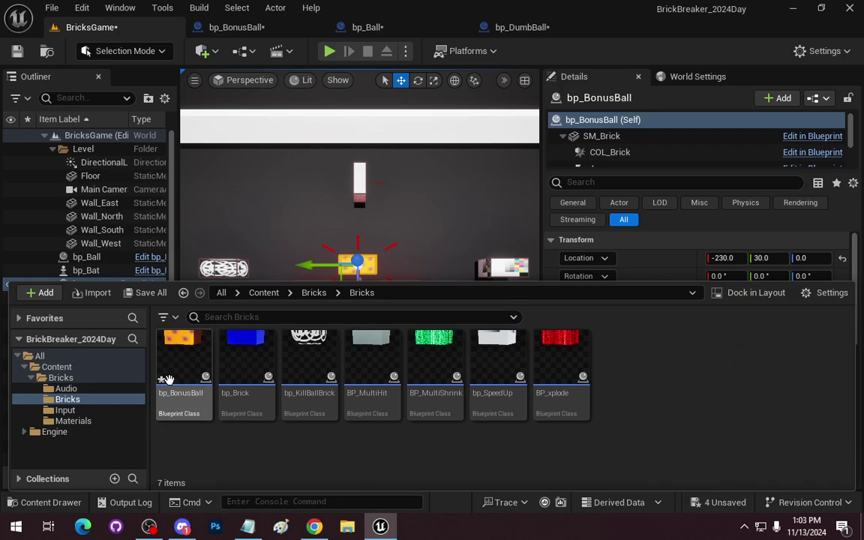
pyautogui.doubleClick(177, 349)
# Set the first two On Pop SpawnActor nodes' class to bp_DumbBall.
pyautogui.scroll(2, 426, 407)
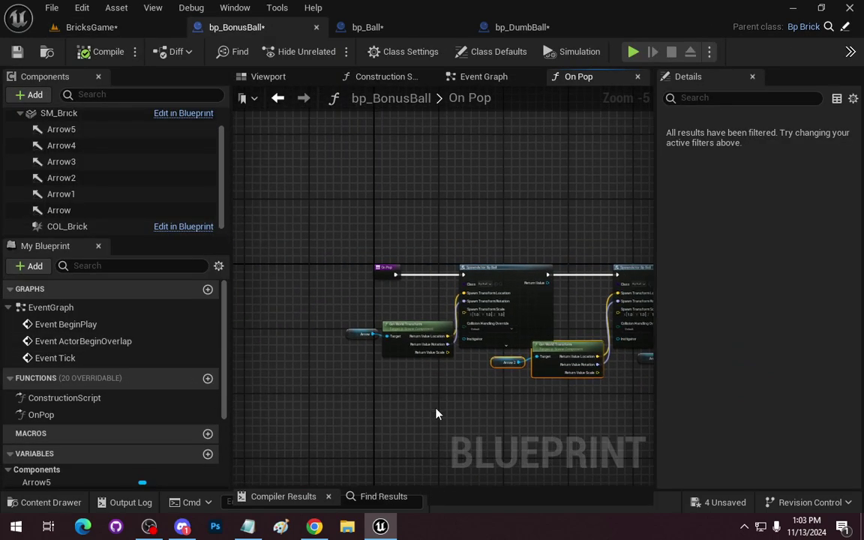
pyautogui.scroll(2, 436, 413)
pyautogui.click(474, 261)
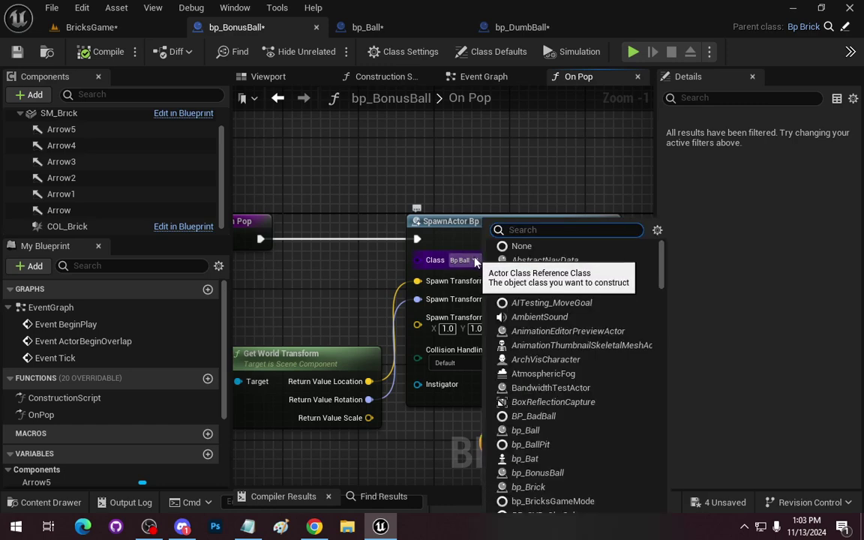
pyautogui.write('dumb')
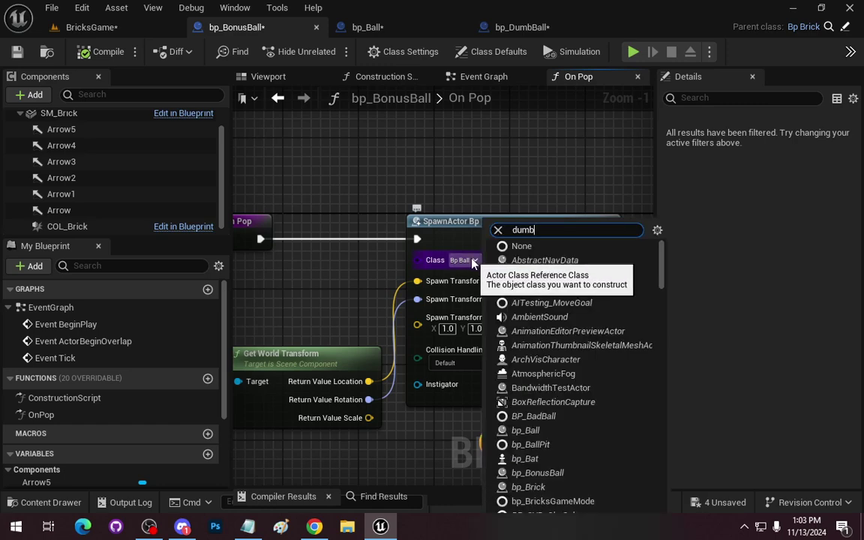
pyautogui.click(504, 307)
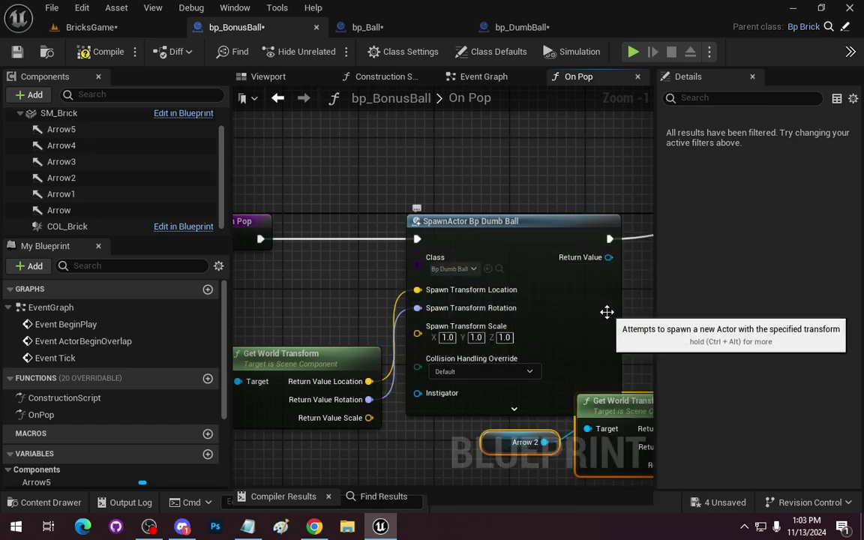
pyautogui.hotkey('ctrl', 'z')
pyautogui.click(524, 257)
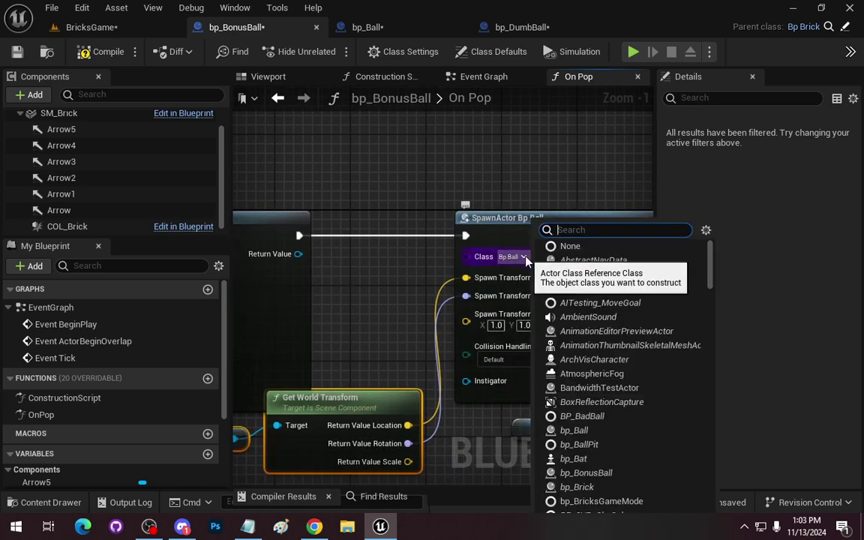
pyautogui.write('dumb')
pyautogui.click(548, 305)
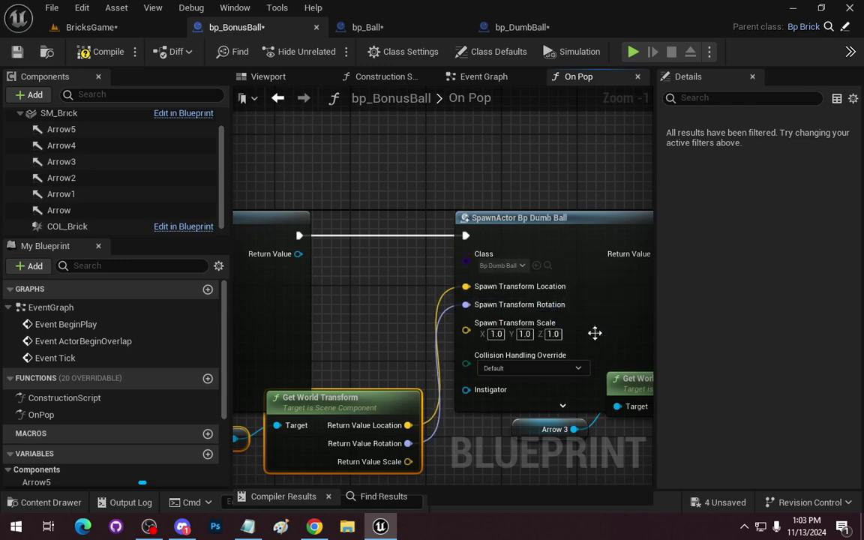
pyautogui.hotkey('ctrl', 'z')
# Set the next two SpawnActor nodes' class to bp_DumbBall.
pyautogui.click(499, 254)
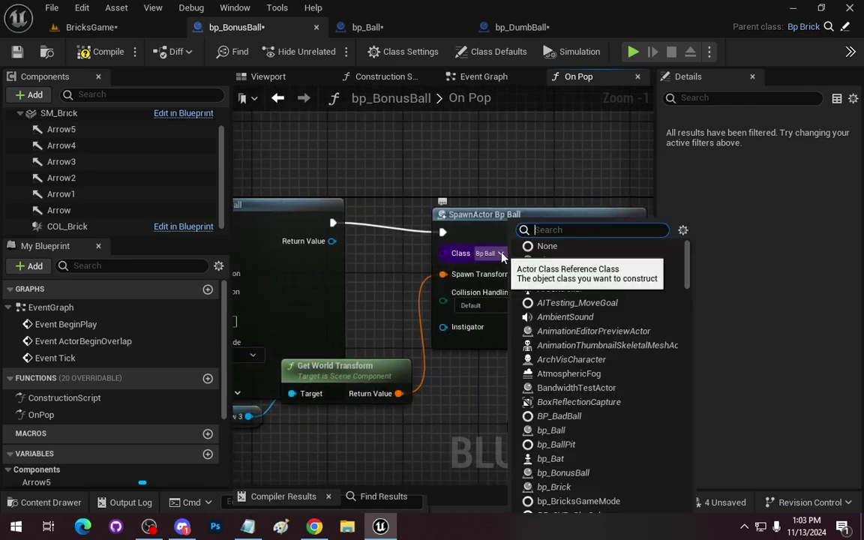
pyautogui.write('dumb')
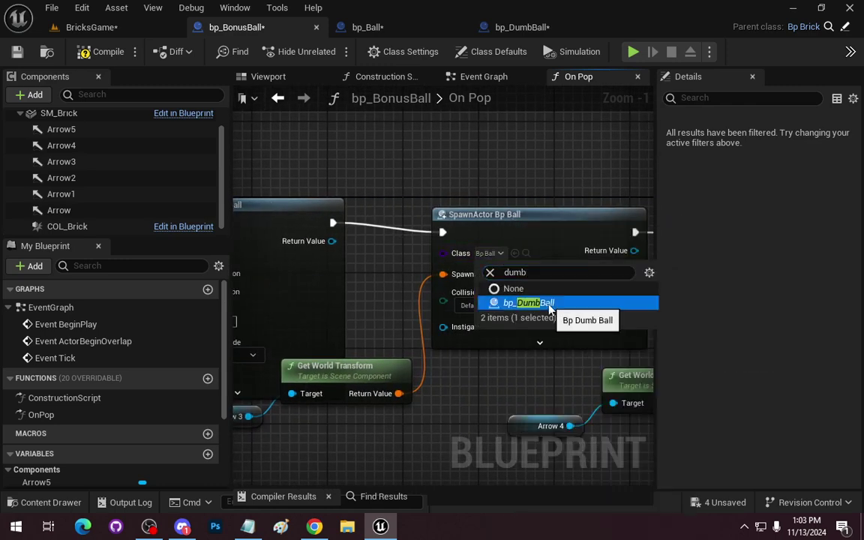
pyautogui.click(546, 303)
pyautogui.hotkey('ctrl', 'z')
pyautogui.click(518, 257)
pyautogui.write('d')
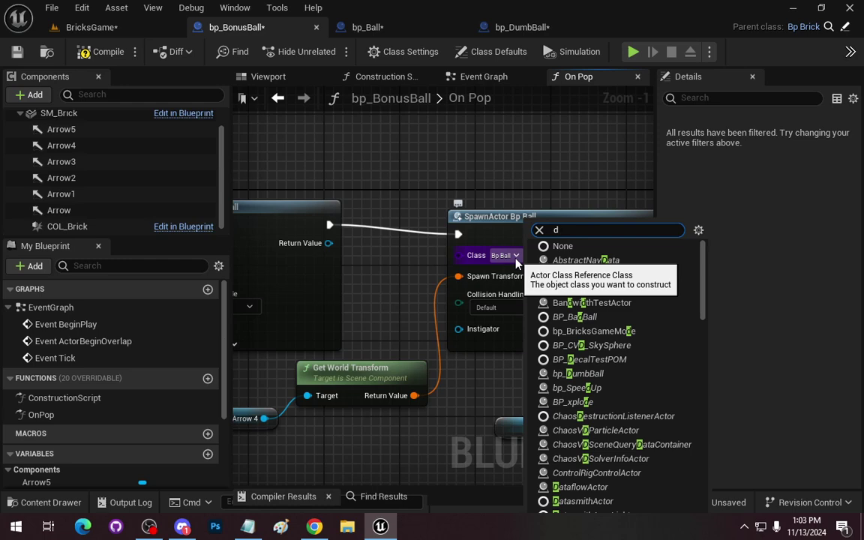
pyautogui.write('umb')
pyautogui.click(540, 305)
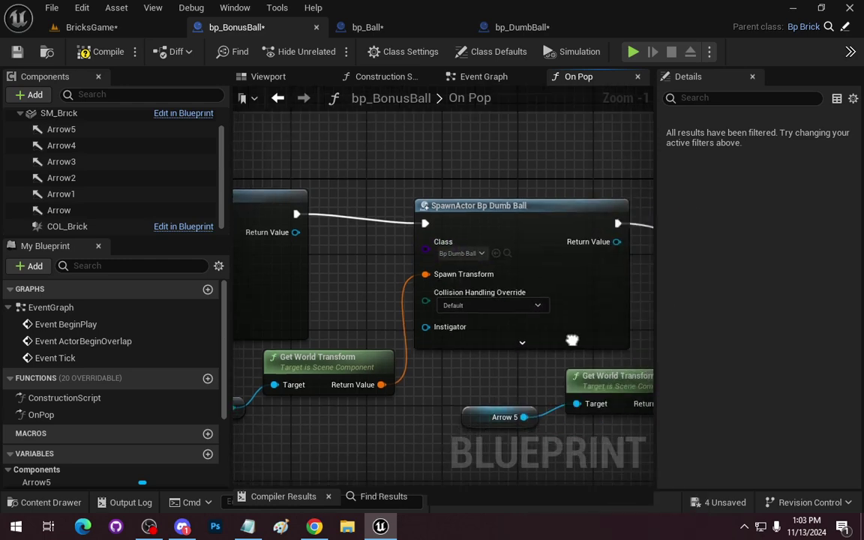
pyautogui.hotkey('ctrl', 'z')
# Switch the remaining SpawnActor nodes to bp_DumbBall and review the graph.
pyautogui.click(470, 240)
pyautogui.write('dumb')
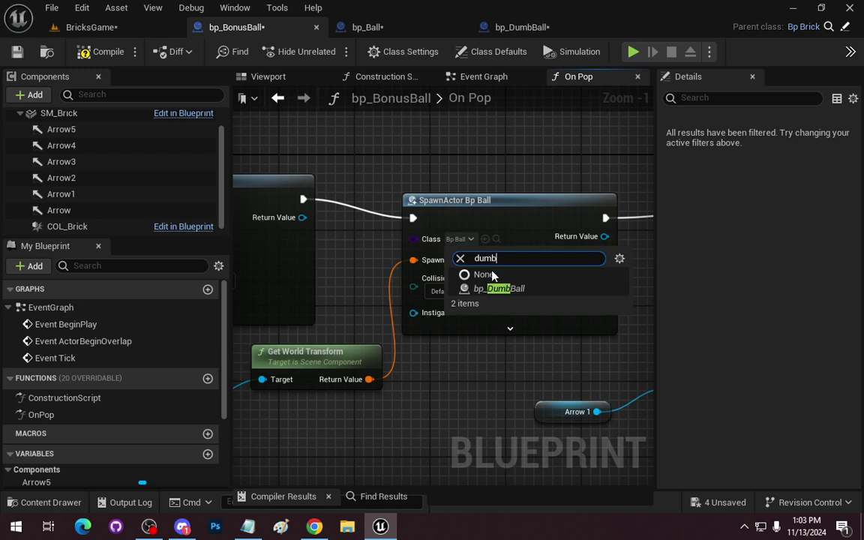
pyautogui.moveTo(448, 260); pyautogui.dragTo(594, 260, button='right')
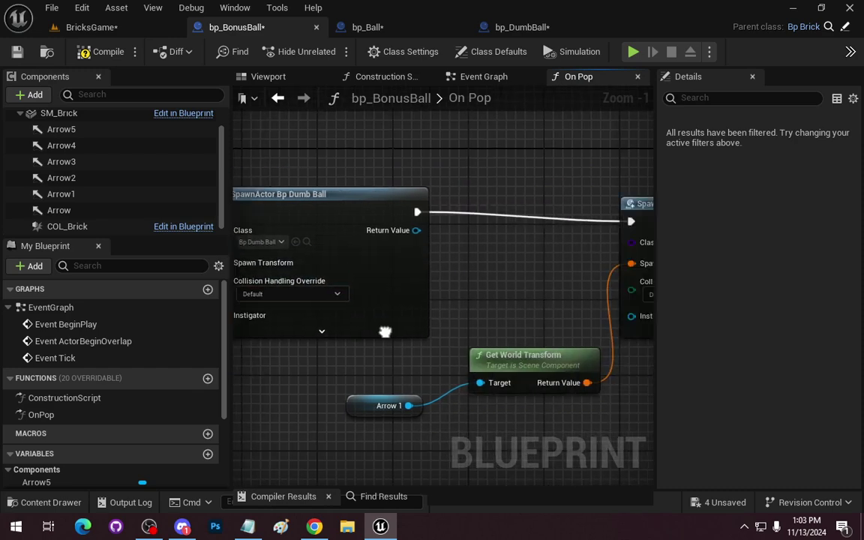
pyautogui.click(629, 256)
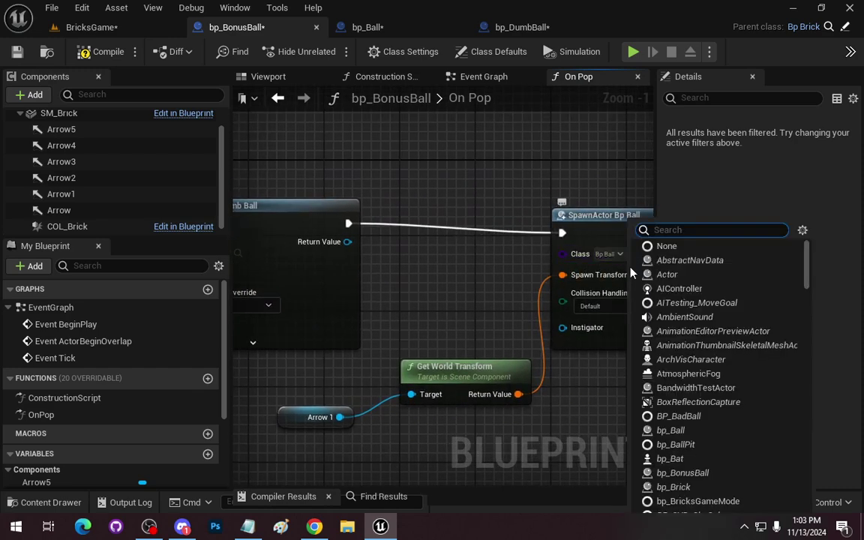
pyautogui.write('dumb')
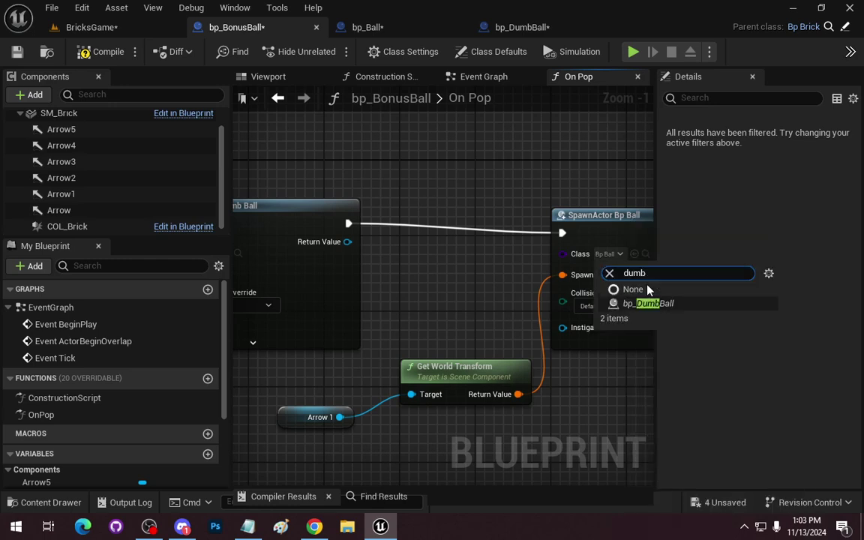
pyautogui.click(653, 304)
pyautogui.moveTo(634, 333); pyautogui.dragTo(285, 315, button='right')
pyautogui.scroll(-2, 588, 328)
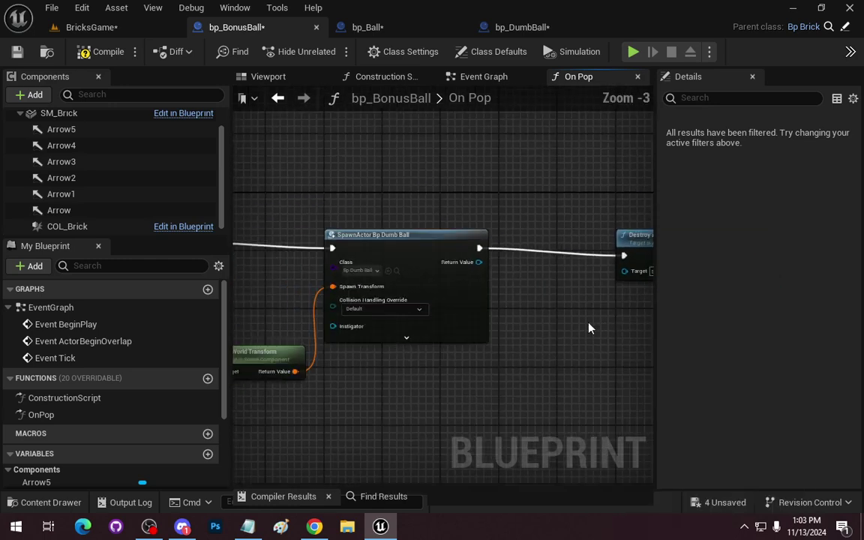
pyautogui.scroll(2, 510, 371)
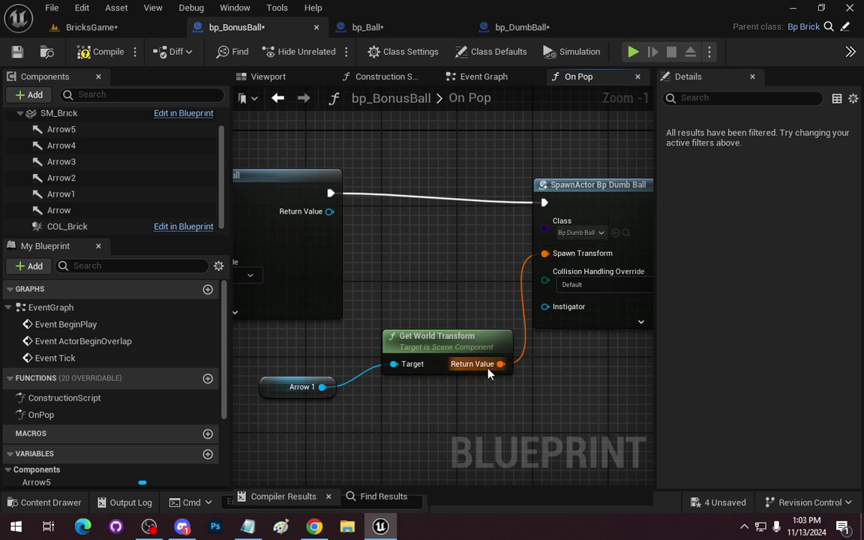
# Disconnect the first spawn node's Spawn Transform and split the arrow's world transform output.
pyautogui.rightClick(560, 262)
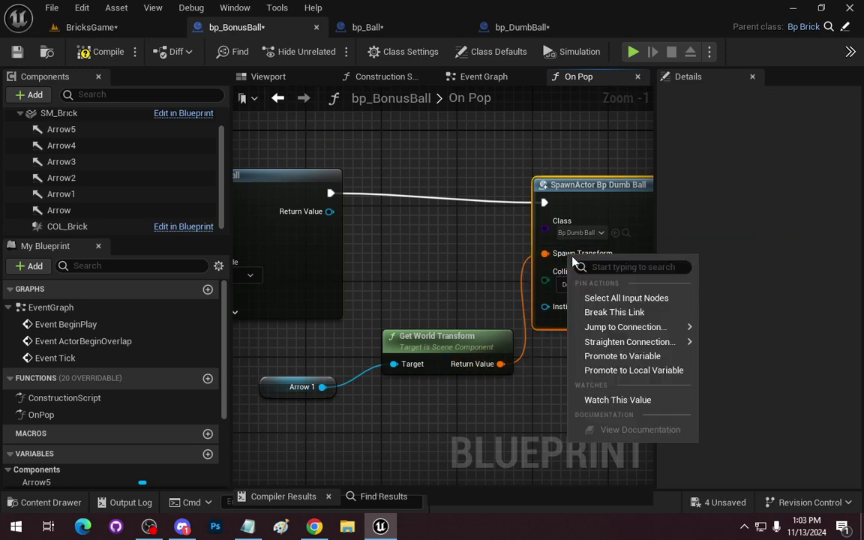
pyautogui.click(628, 311)
pyautogui.rightClick(498, 366)
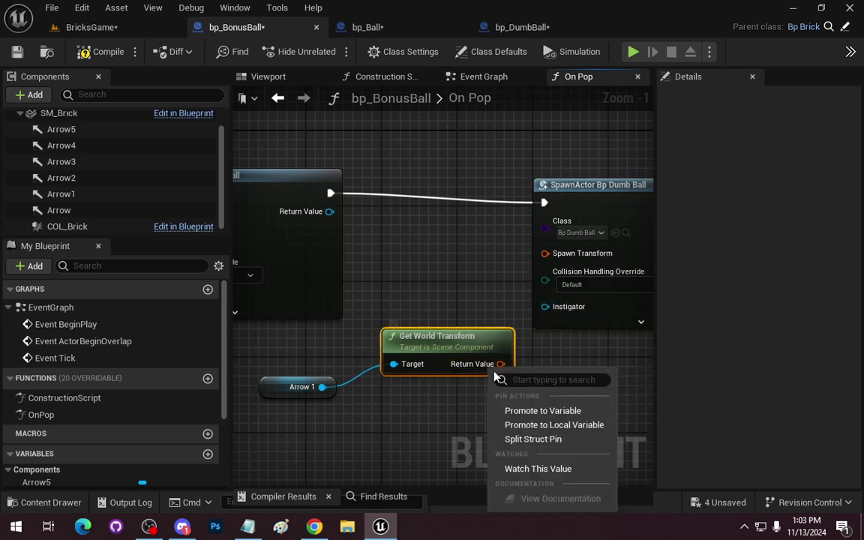
pyautogui.click(525, 439)
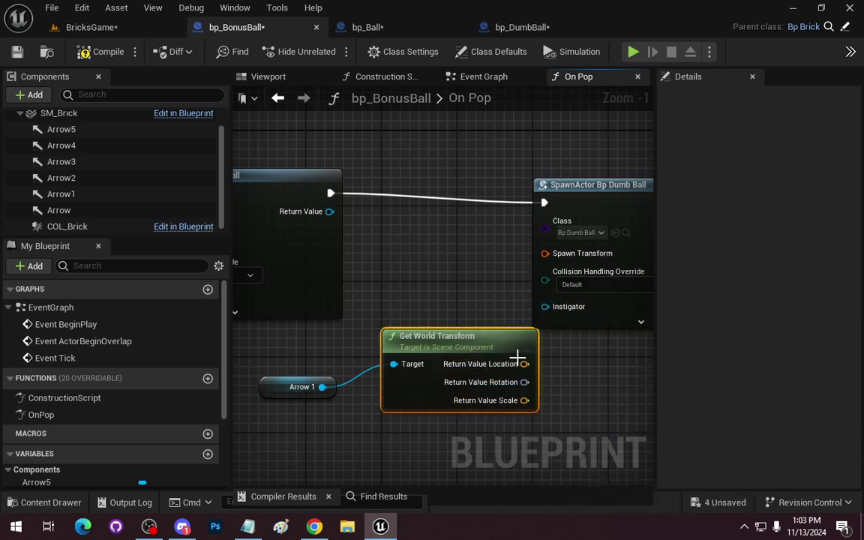
pyautogui.moveTo(455, 347); pyautogui.dragTo(393, 362, button='right')
pyautogui.moveTo(444, 379); pyautogui.dragTo(495, 273)
pyautogui.click(449, 285)
# Split Spawn Transform and wire location and rotation, then undo the mistaken connections.
pyautogui.rightClick(511, 268)
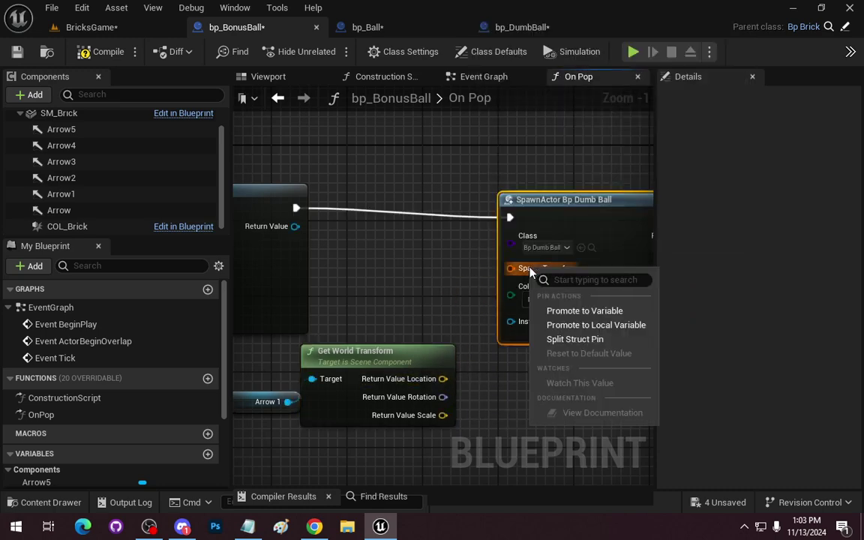
pyautogui.click(582, 339)
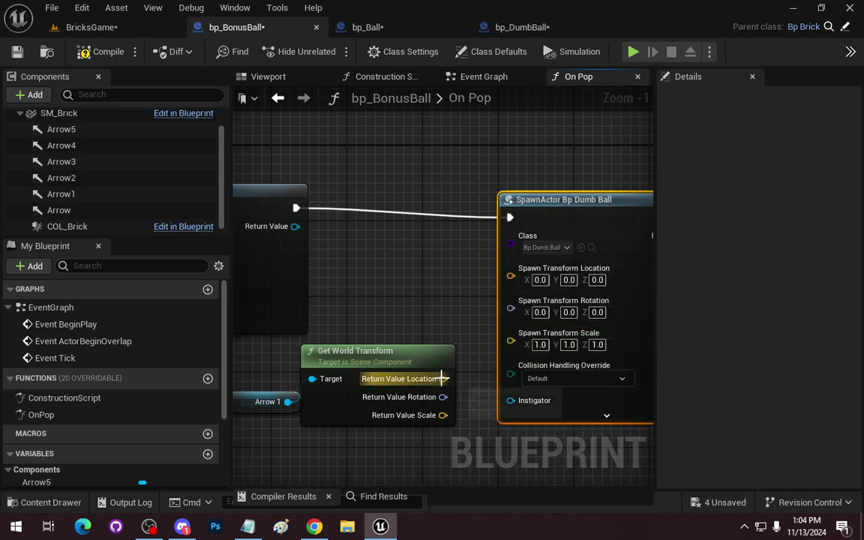
pyautogui.moveTo(444, 379); pyautogui.dragTo(510, 276)
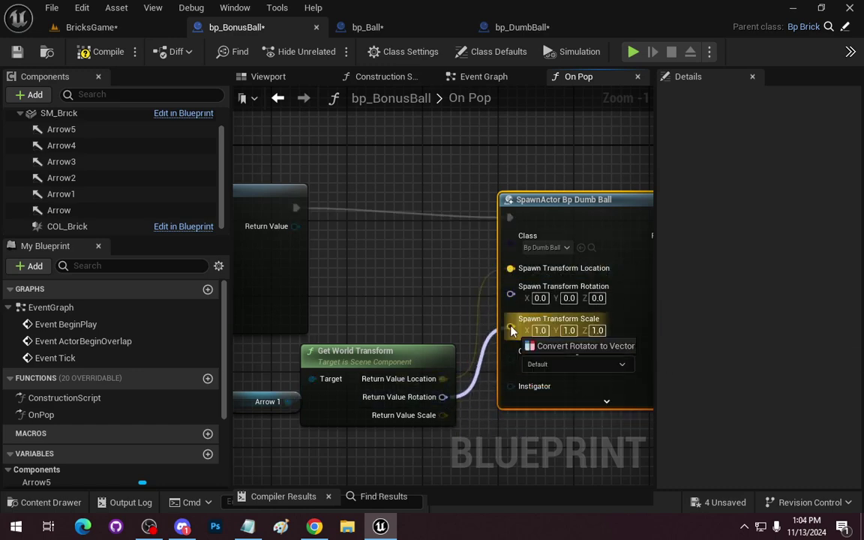
pyautogui.moveTo(442, 397); pyautogui.dragTo(511, 327)
pyautogui.moveTo(440, 284); pyautogui.dragTo(491, 288, button='right')
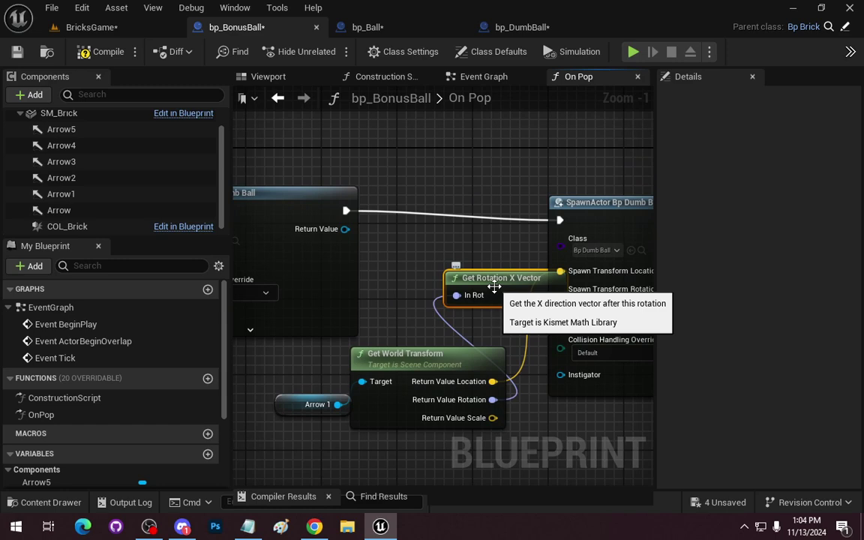
pyautogui.press('Delete')
pyautogui.hotkey('ctrl', 'z')
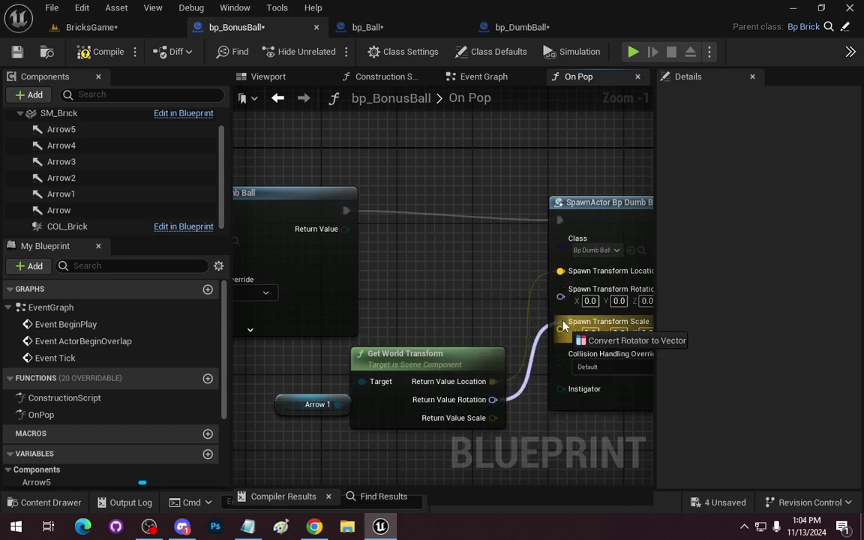
pyautogui.hotkey('ctrl', 'z')
pyautogui.hotkey('ctrl', 'z')
pyautogui.hotkey('ctrl', 'z')
# Wire only Arrow 5's world location and rotation into its spawn node's split transform.
pyautogui.moveTo(392, 255); pyautogui.dragTo(456, 259, button='right')
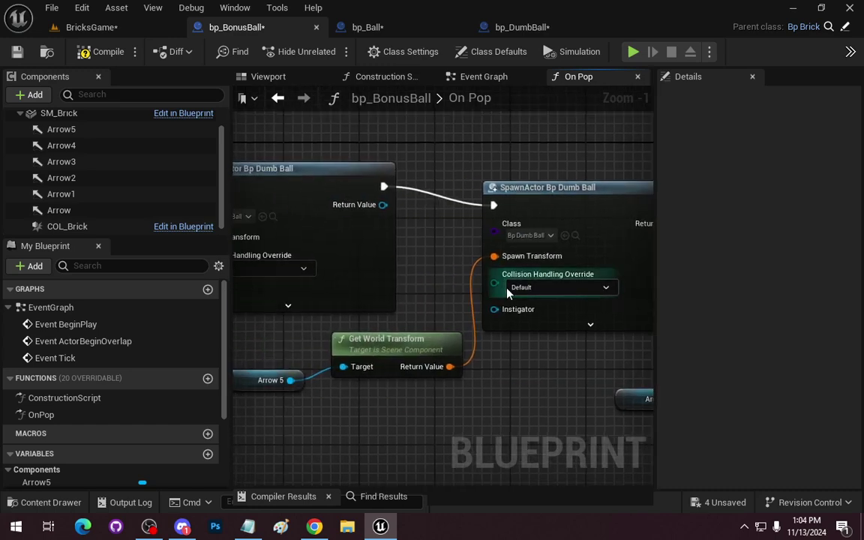
pyautogui.rightClick(495, 257)
pyautogui.click(546, 316)
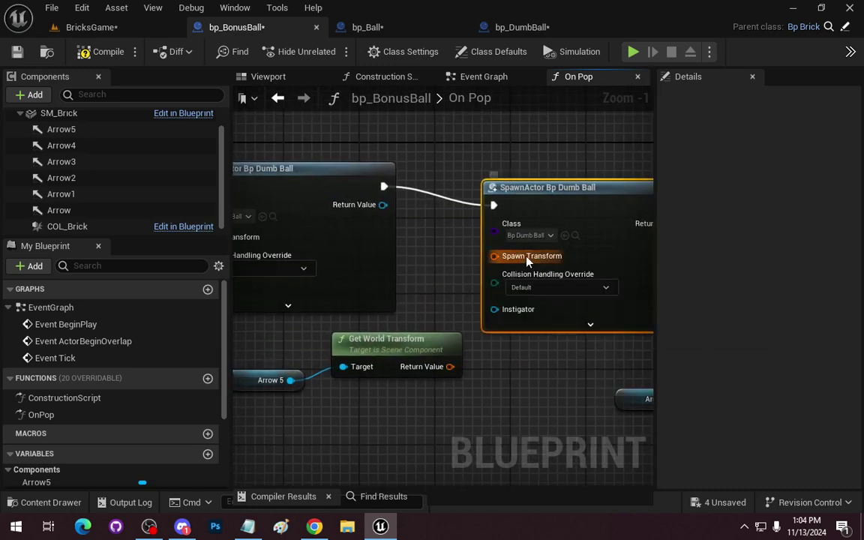
pyautogui.rightClick(526, 257)
pyautogui.click(555, 328)
pyautogui.rightClick(445, 367)
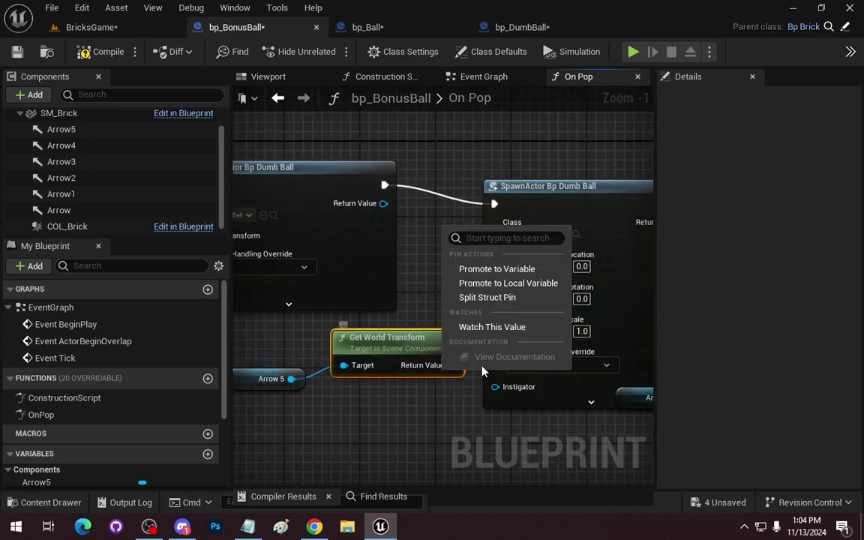
pyautogui.click(484, 297)
pyautogui.moveTo(474, 365); pyautogui.dragTo(496, 255)
pyautogui.moveTo(475, 383); pyautogui.dragTo(495, 286)
pyautogui.hotkey('ctrl', 'z')
pyautogui.hotkey('ctrl', 'z')
pyautogui.hotkey('ctrl', 'z')
# Wire only Arrow 4's world location and rotation into its spawn node's split transform.
pyautogui.rightClick(592, 237)
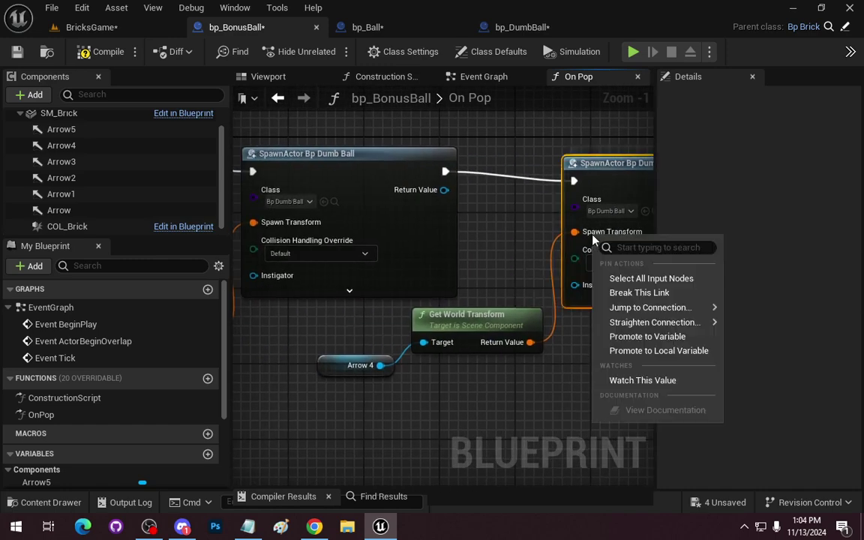
pyautogui.click(638, 293)
pyautogui.rightClick(605, 231)
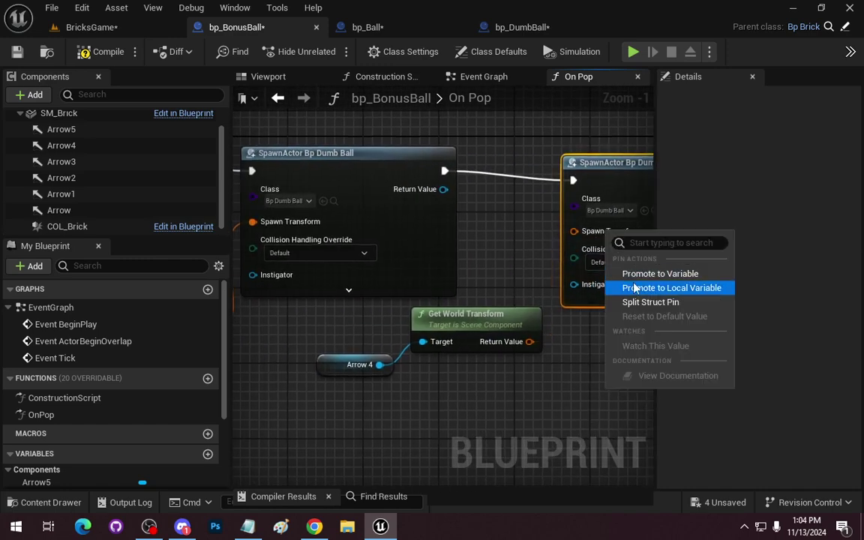
pyautogui.click(650, 303)
pyautogui.rightClick(505, 341)
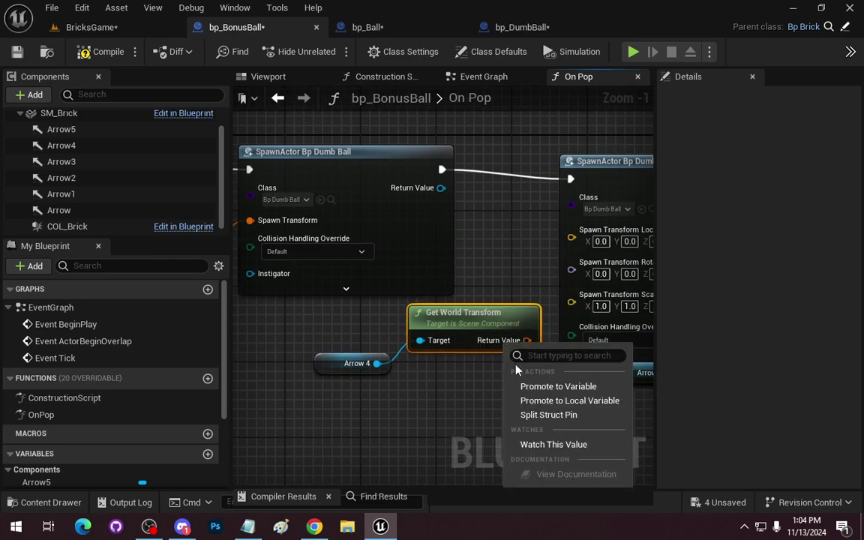
pyautogui.click(538, 418)
pyautogui.moveTo(551, 341); pyautogui.dragTo(571, 230)
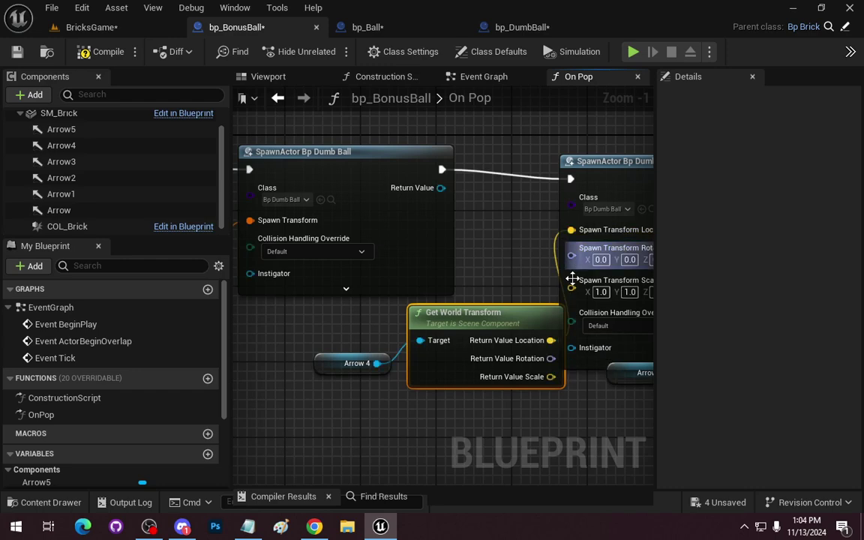
pyautogui.moveTo(550, 359)
pyautogui.mouseDown()
pyautogui.moveTo(581, 288)
pyautogui.moveTo(571, 247)
pyautogui.mouseUp()
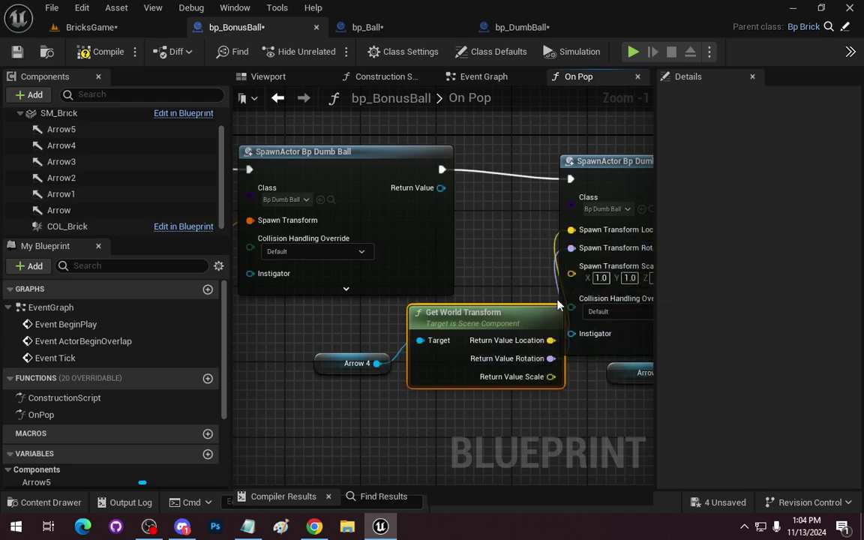
# Wire only Arrow 3's world location and rotation into its spawn node's split transform.
pyautogui.moveTo(589, 315); pyautogui.dragTo(589, 315, button='right')
pyautogui.rightClick(577, 261)
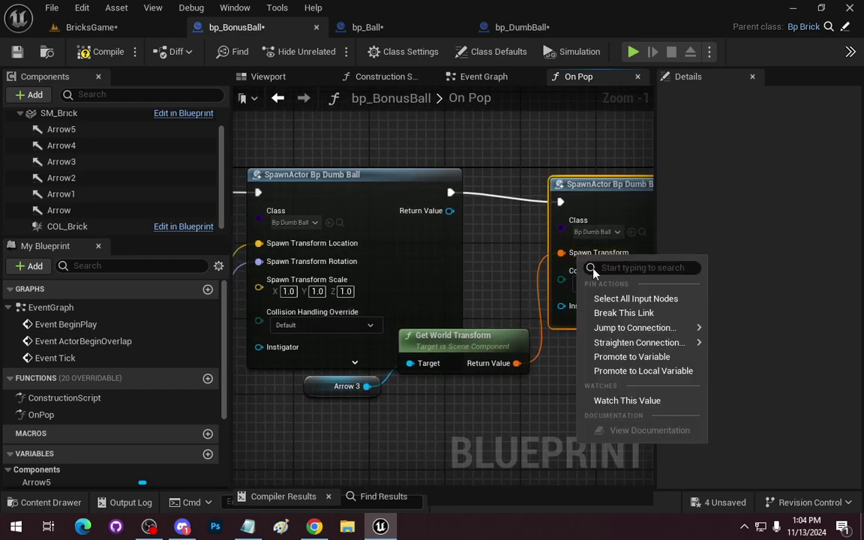
pyautogui.click(638, 311)
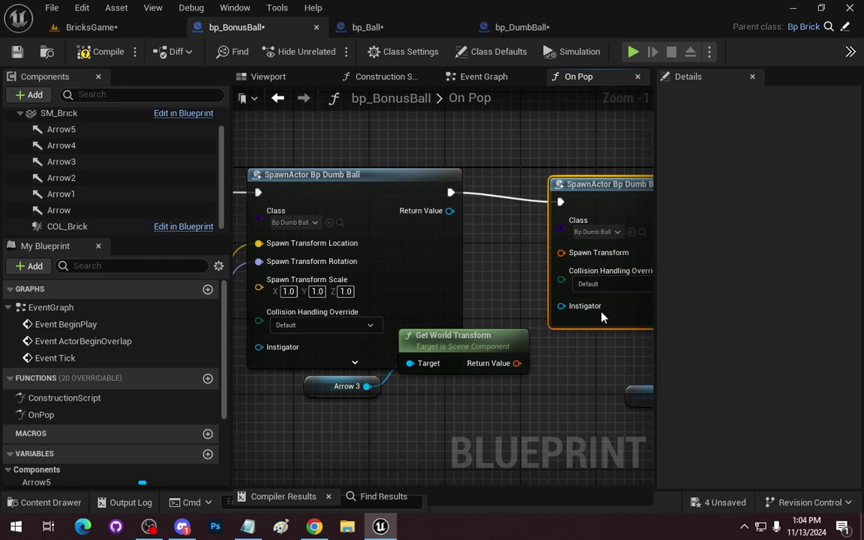
pyautogui.rightClick(513, 371)
pyautogui.click(543, 440)
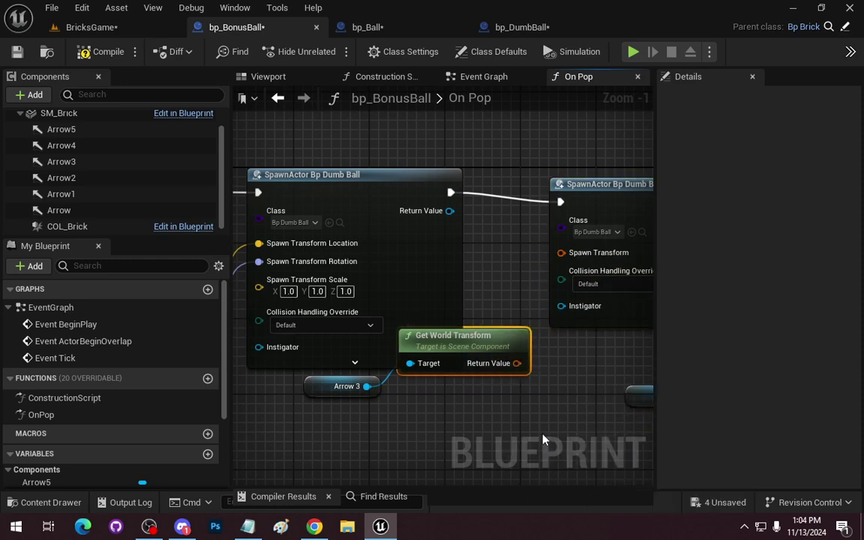
pyautogui.rightClick(572, 252)
pyautogui.click(616, 321)
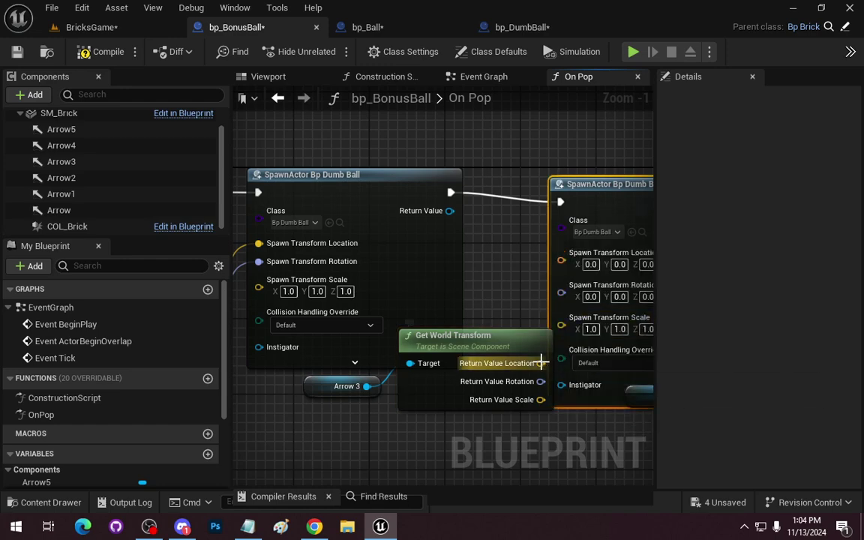
pyautogui.moveTo(541, 363); pyautogui.dragTo(561, 253)
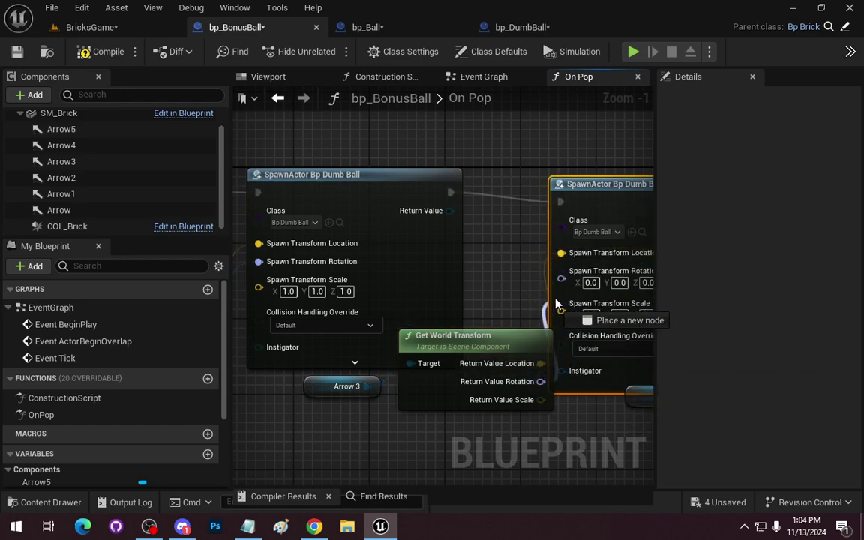
pyautogui.moveTo(544, 381); pyautogui.dragTo(562, 279)
pyautogui.moveTo(455, 314); pyautogui.dragTo(377, 249, button='right')
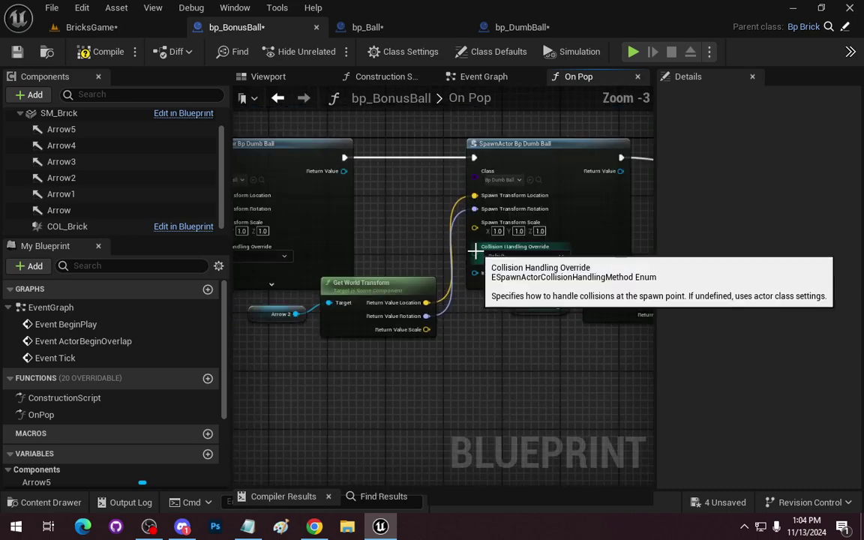
pyautogui.scroll(-5, 387, 237)
pyautogui.scroll(3, 387, 237)
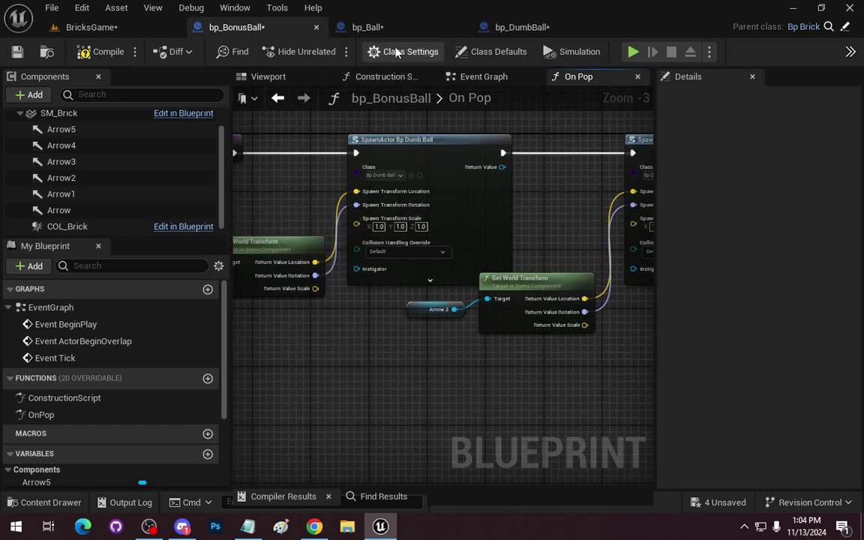
# Select bp_DumbBall's Model component and browse materials for its Element 0 slot.
pyautogui.click(477, 27)
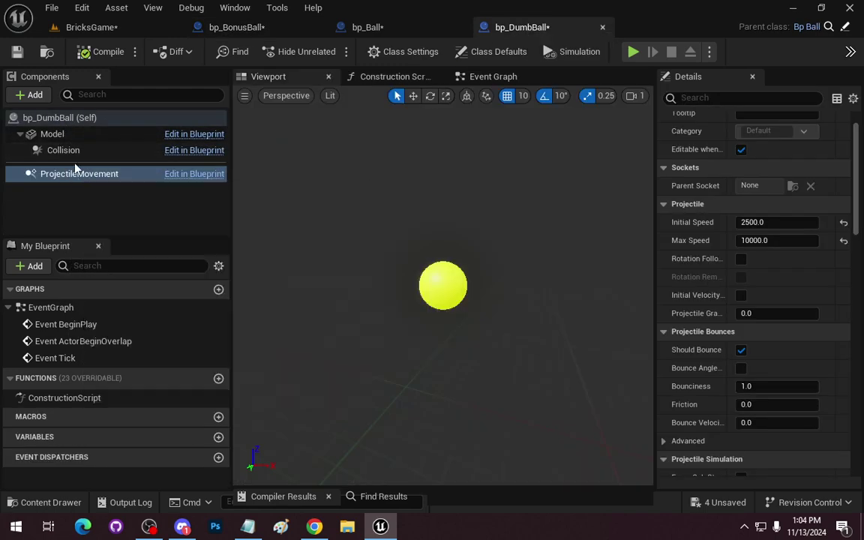
pyautogui.click(52, 134)
pyautogui.click(820, 337)
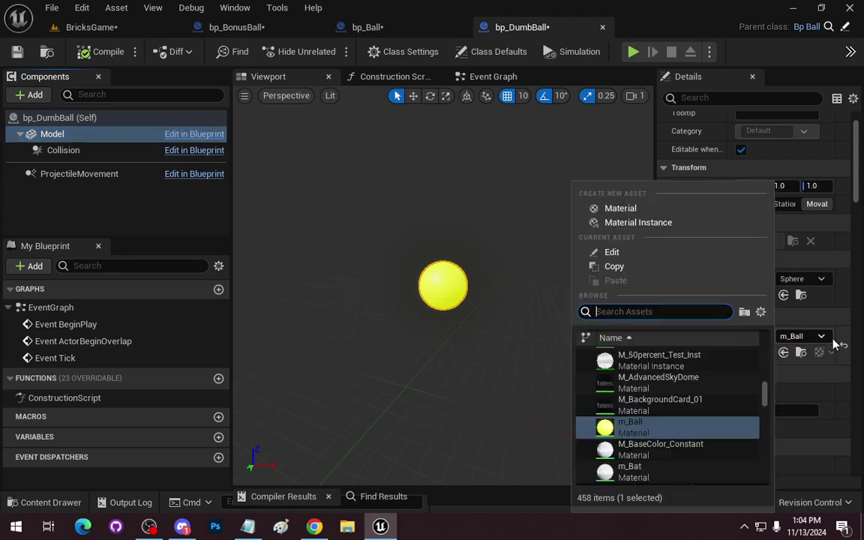
pyautogui.scroll(-1, 717, 413)
pyautogui.scroll(-3, 717, 415)
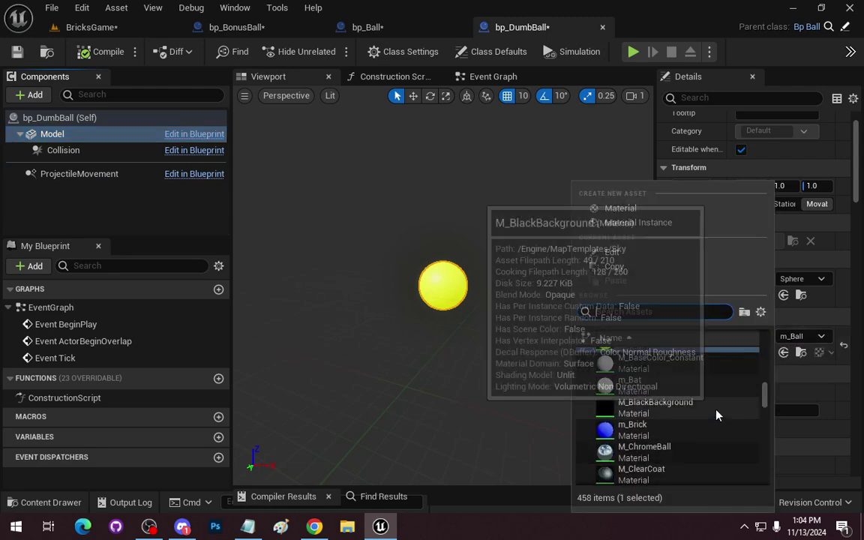
pyautogui.scroll(-1, 719, 413)
pyautogui.scroll(-3, 718, 412)
pyautogui.scroll(-1, 718, 411)
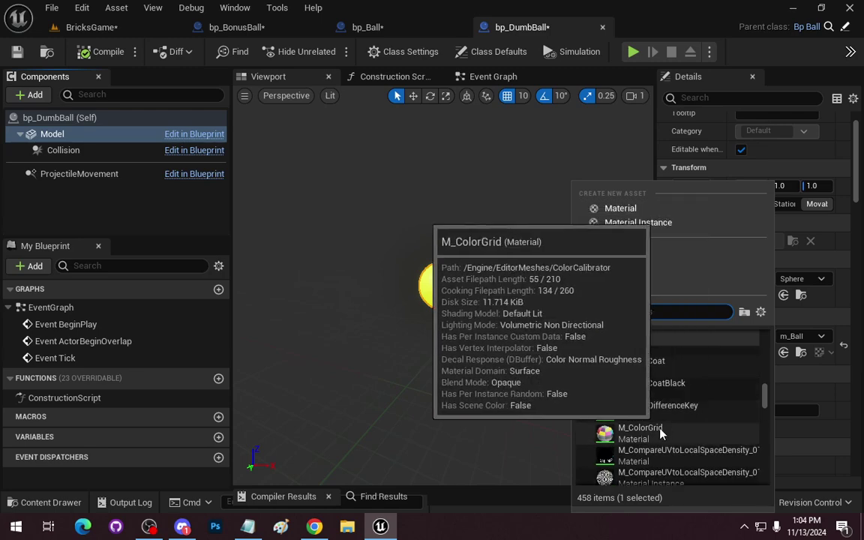
pyautogui.scroll(-1, 662, 433)
pyautogui.scroll(-1, 666, 434)
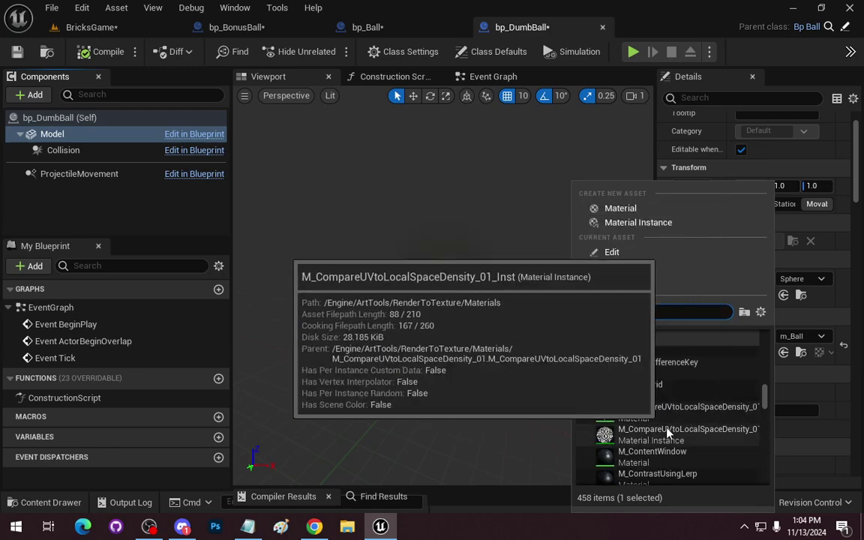
pyautogui.click(668, 433)
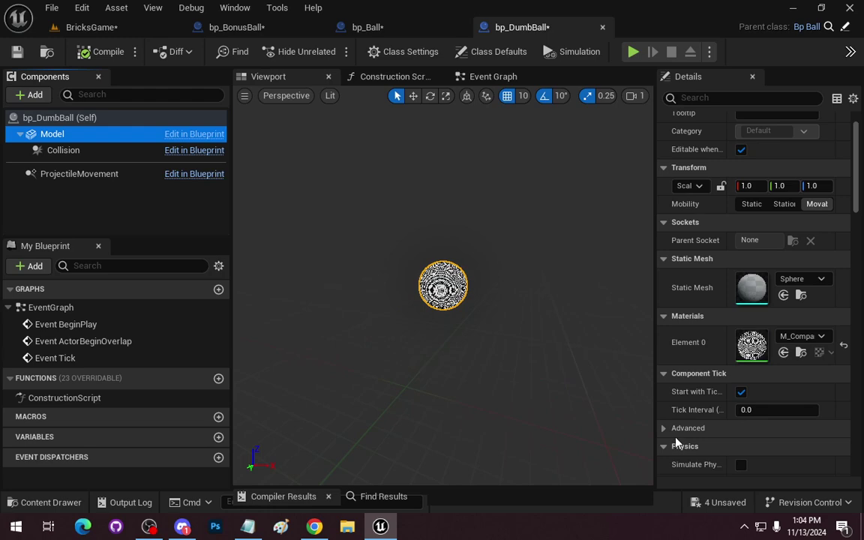
pyautogui.click(802, 337)
pyautogui.press('Escape')
pyautogui.scroll(-2, 657, 361)
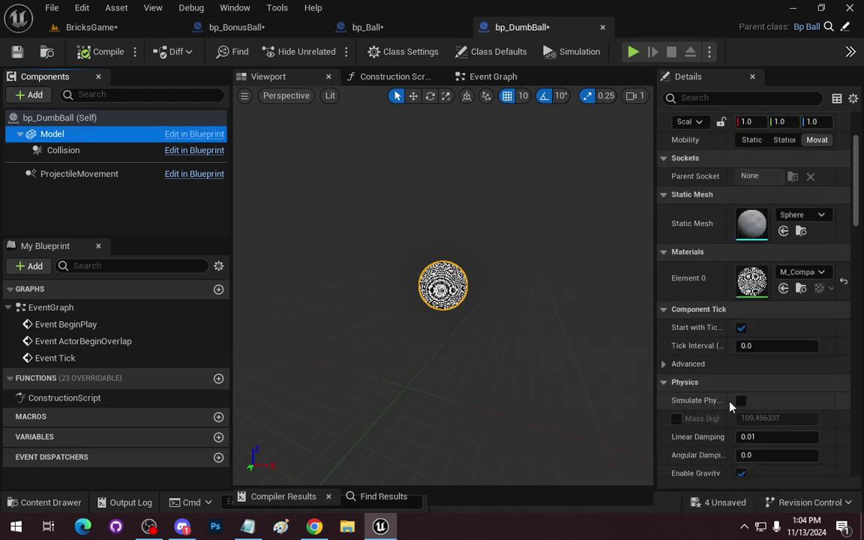
# Set the Model's Element 0 material to M_LaserPointer-Core.
pyautogui.click(799, 279)
pyautogui.scroll(-3, 713, 405)
pyautogui.scroll(-2, 713, 413)
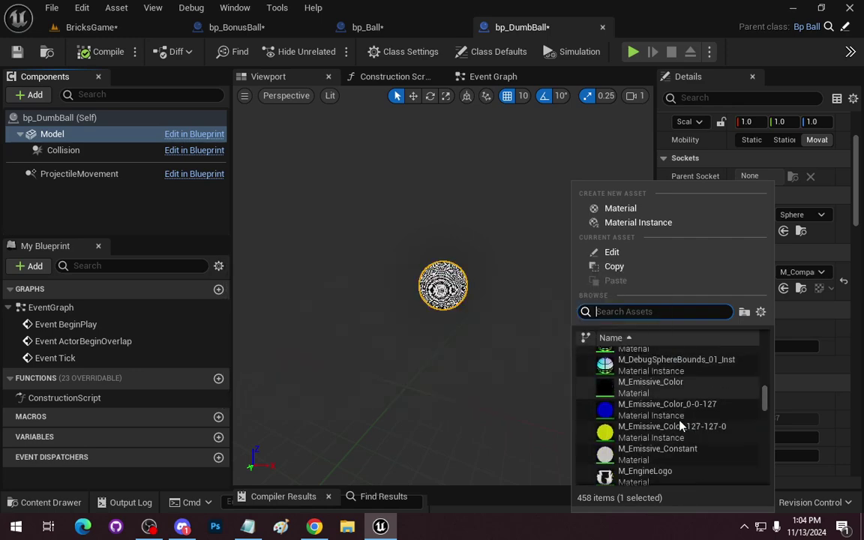
pyautogui.scroll(-1, 713, 419)
pyautogui.scroll(-2, 713, 418)
pyautogui.scroll(-2, 713, 419)
pyautogui.scroll(-2, 713, 419)
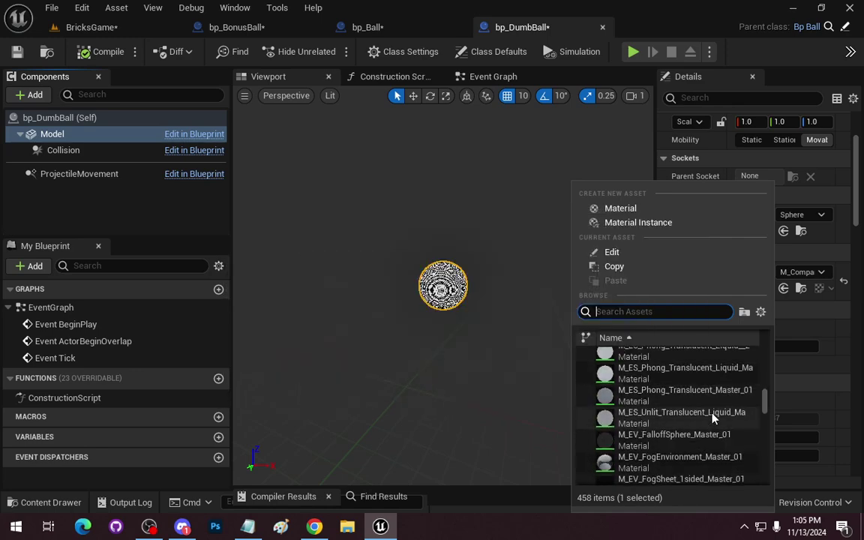
pyautogui.scroll(-1, 713, 418)
pyautogui.scroll(-1, 713, 419)
pyautogui.scroll(-3, 712, 419)
pyautogui.scroll(-1, 713, 419)
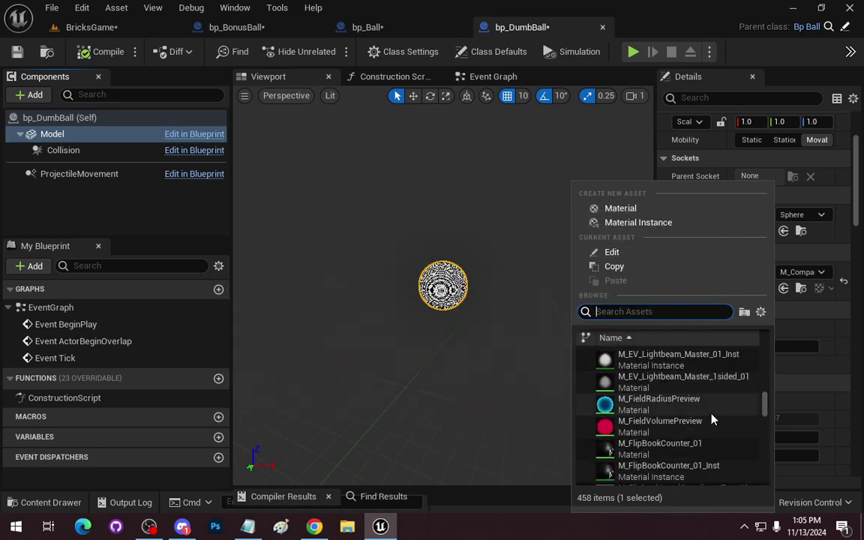
pyautogui.scroll(-1, 712, 418)
pyautogui.scroll(-3, 712, 418)
pyautogui.scroll(-3, 713, 419)
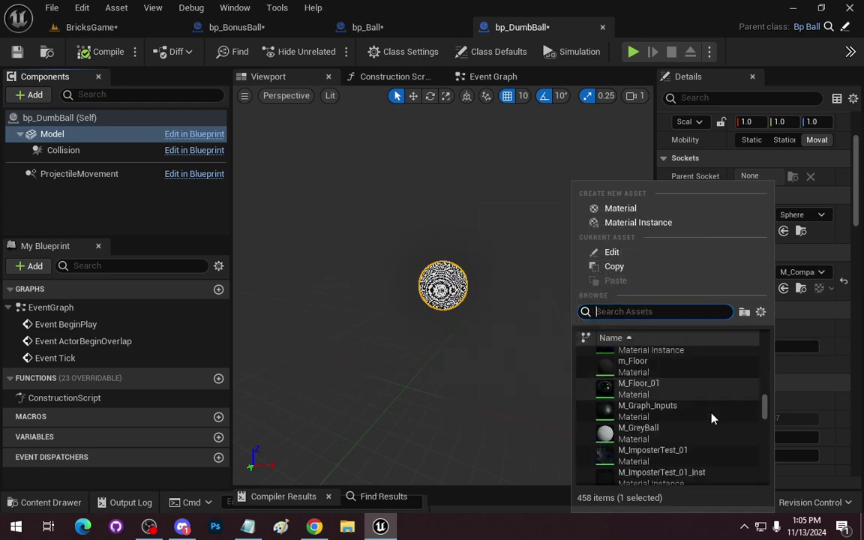
pyautogui.scroll(-2, 713, 418)
pyautogui.scroll(-1, 713, 418)
pyautogui.scroll(-1, 713, 419)
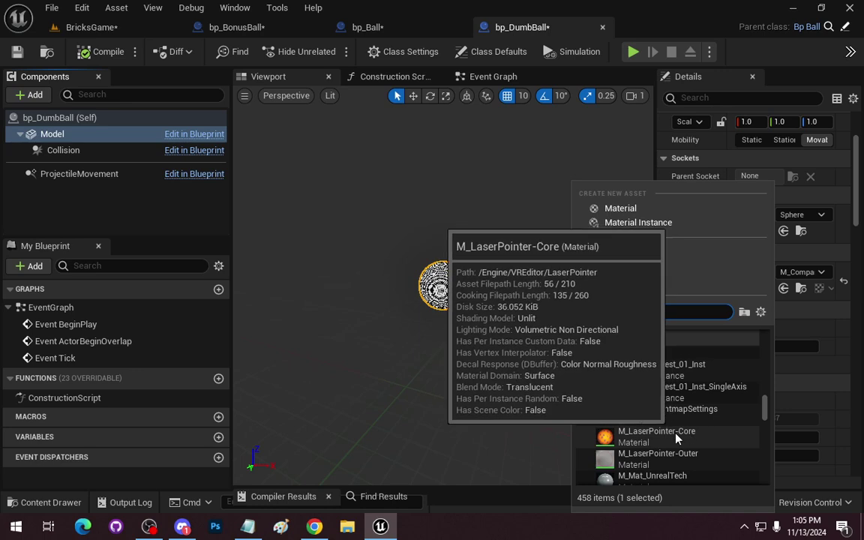
pyautogui.click(675, 436)
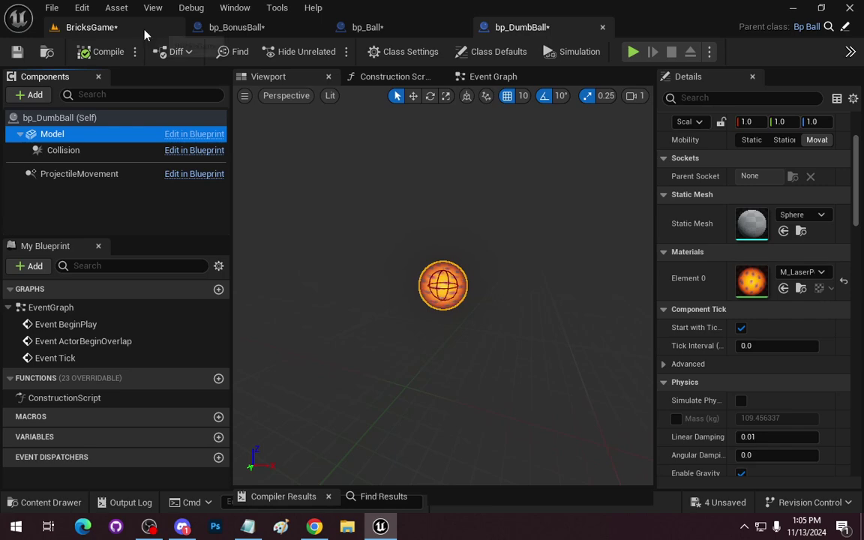
# Save all assets and run a quick play test of the BricksGame level.
pyautogui.hotkey('ctrl', 'shift', 's')
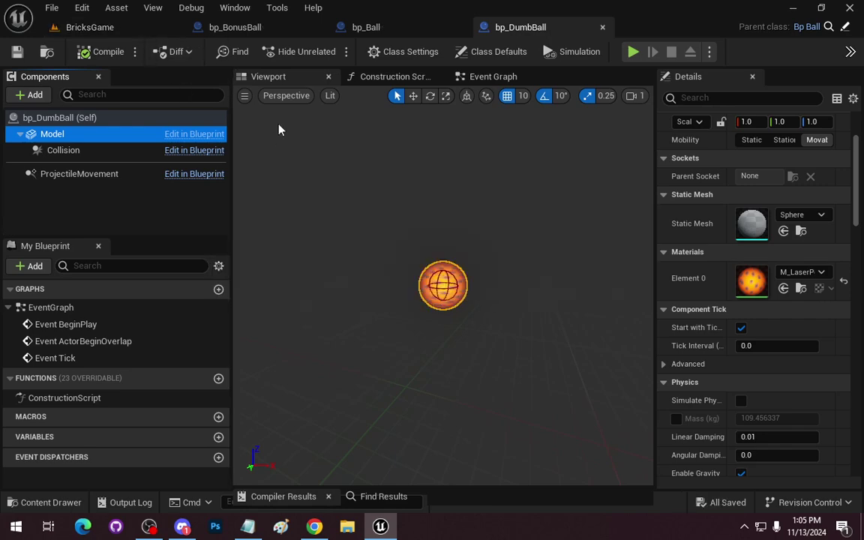
pyautogui.click(117, 27)
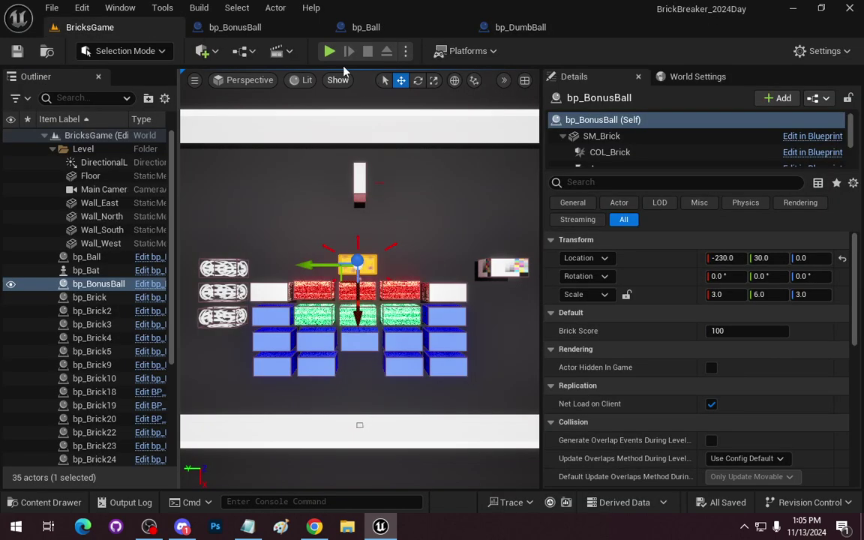
pyautogui.click(329, 51)
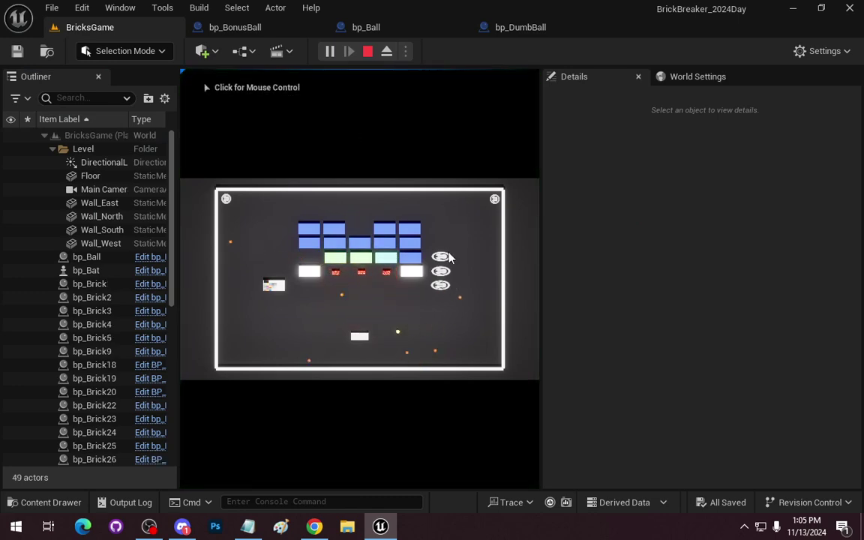
pyautogui.click(368, 51)
# Place bp_BonusBall beside the red row's right end and delete bp_Brick29.
pyautogui.moveTo(309, 263); pyautogui.dragTo(446, 265)
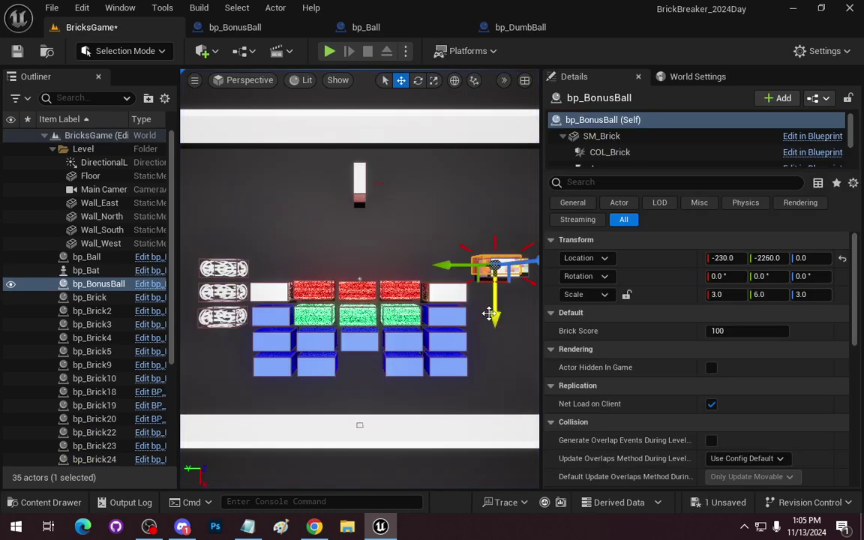
pyautogui.moveTo(495, 308); pyautogui.dragTo(494, 330)
pyautogui.click(502, 268)
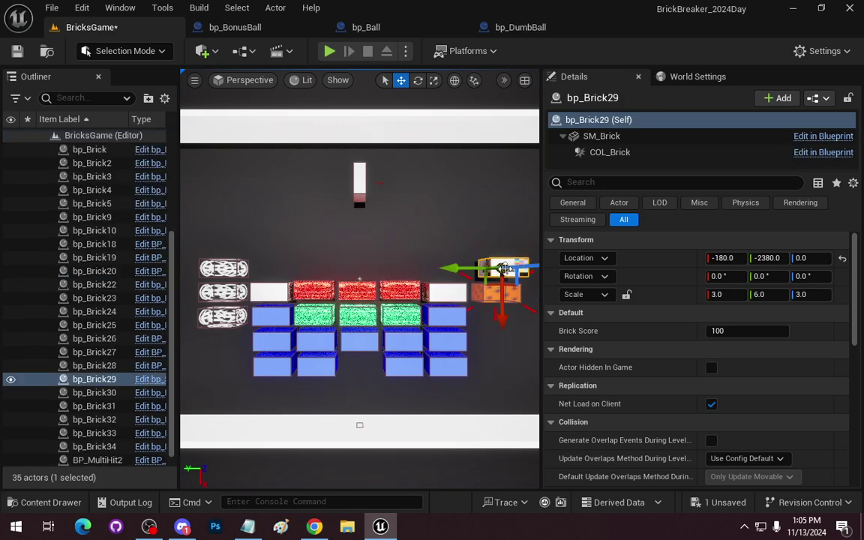
pyautogui.press('Delete')
# Play-test the level again, then stop and look over the brick layout.
pyautogui.click(330, 52)
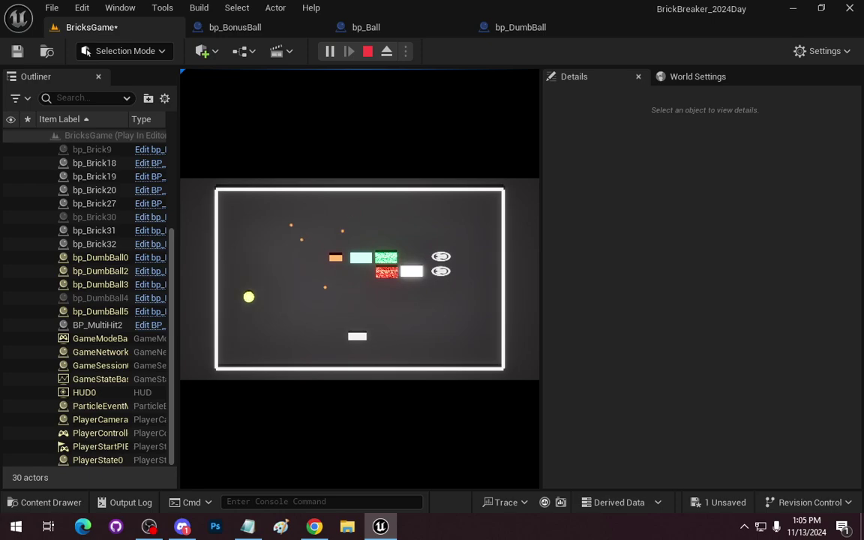
pyautogui.press('Escape')
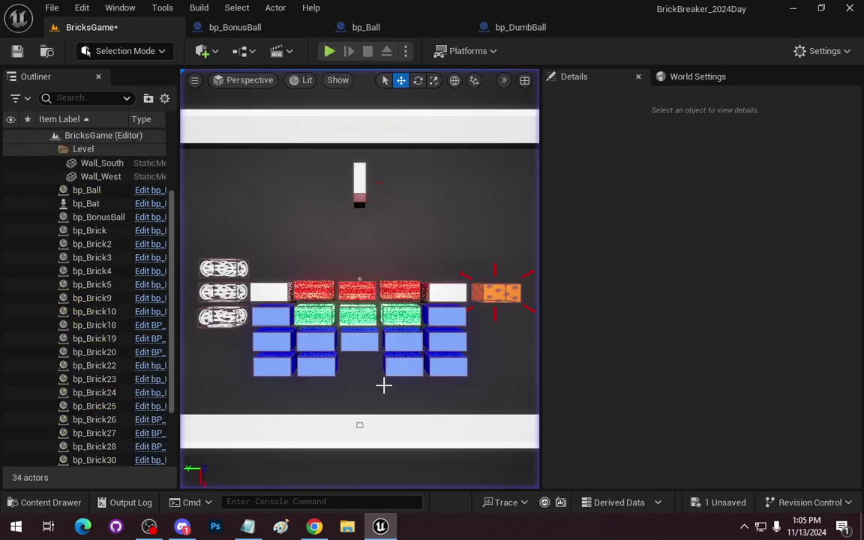
pyautogui.moveTo(382, 274); pyautogui.dragTo(420, 285, button='right')
pyautogui.moveTo(308, 351); pyautogui.dragTo(309, 351, button='right')
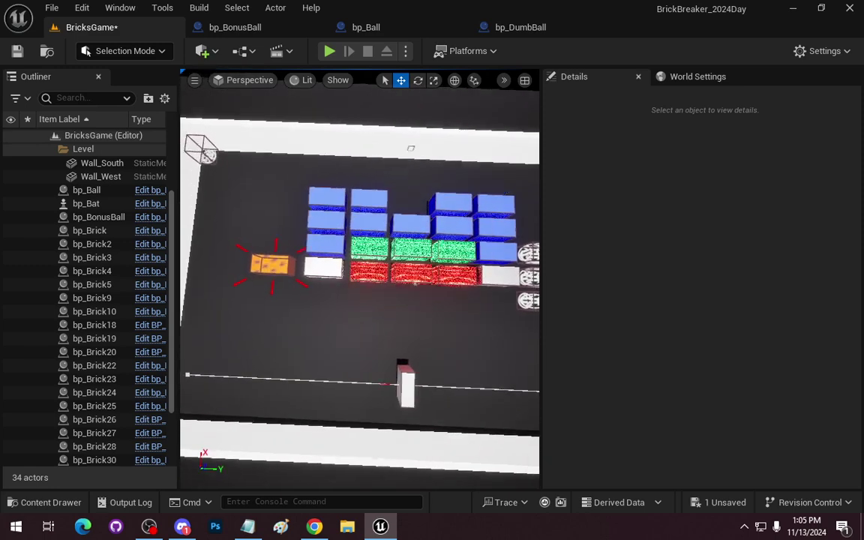
# Run another BricksGame play test, launch the ball, watch extra balls spawn, then stop.
pyautogui.click(329, 51)
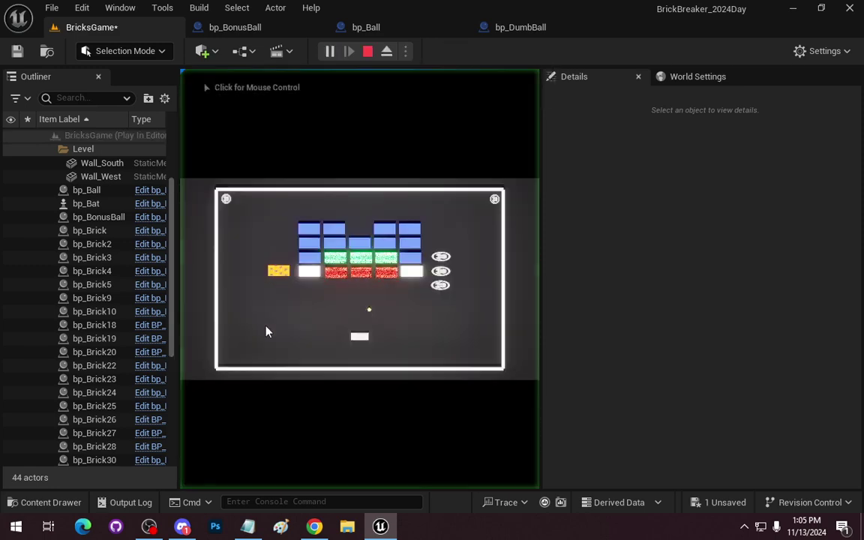
pyautogui.click(239, 294)
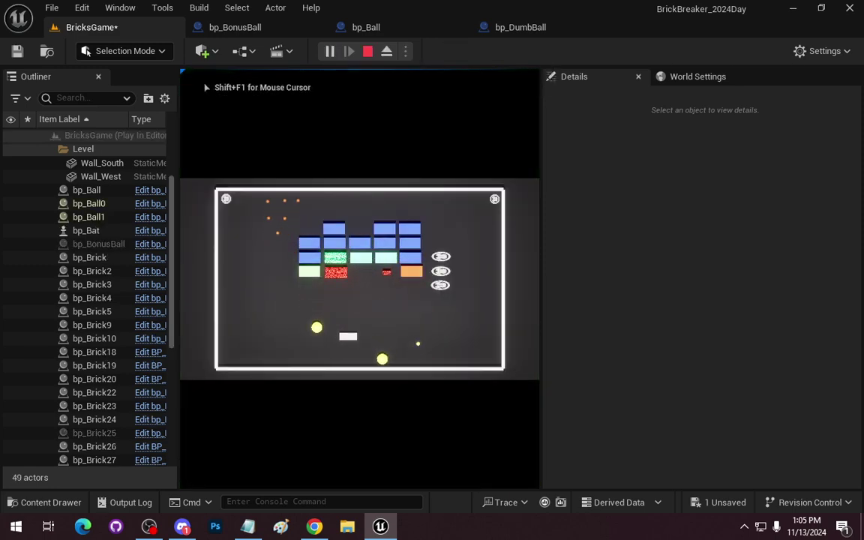
pyautogui.press('Escape')
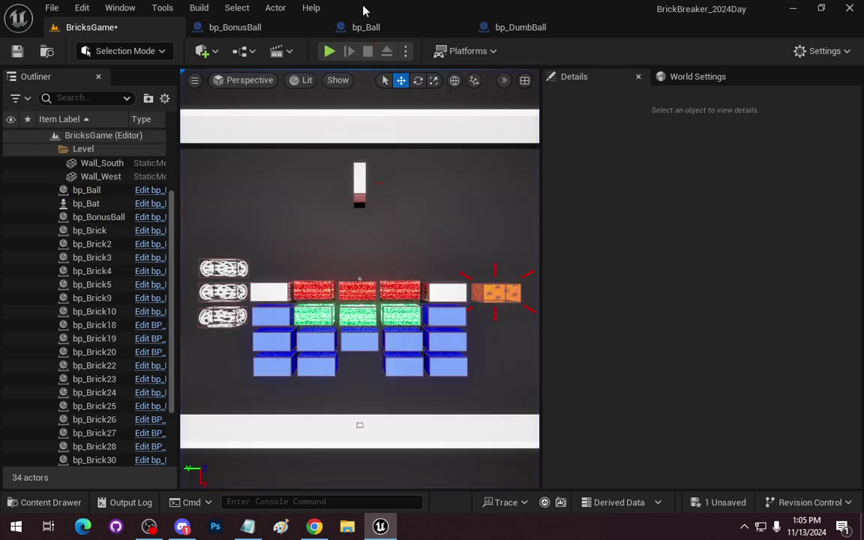
# Review the SpawnActor node in bp_BonusBall's On Pop graph, then return to the bp_DumbBall Blueprint.
pyautogui.click(242, 29)
pyautogui.scroll(3, 431, 206)
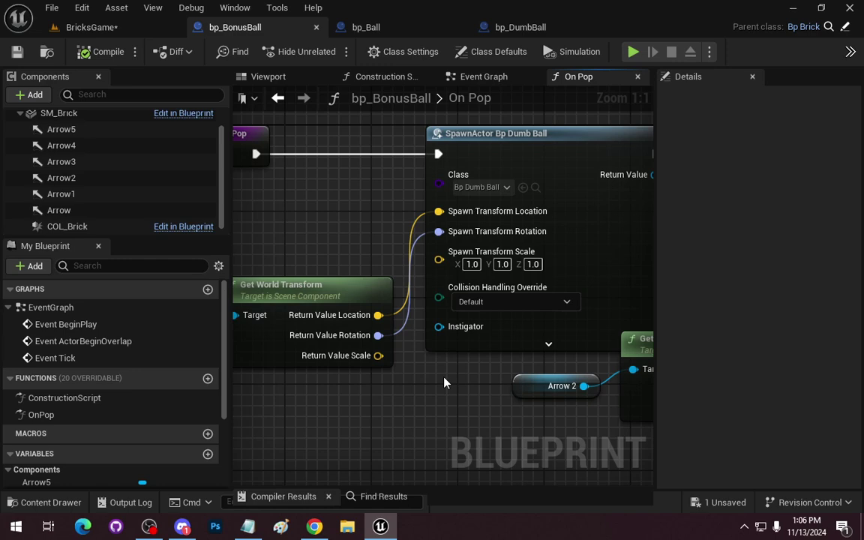
pyautogui.scroll(-1, 444, 384)
pyautogui.scroll(-3, 444, 384)
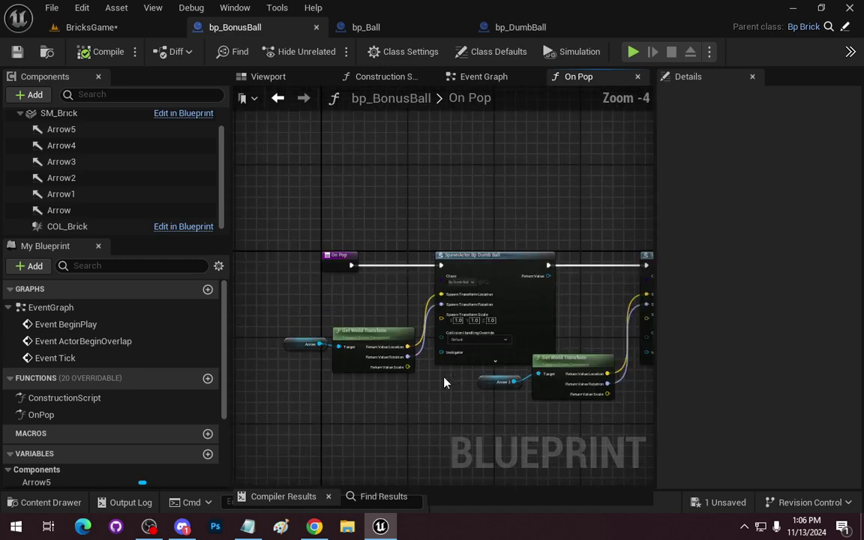
pyautogui.scroll(4, 444, 383)
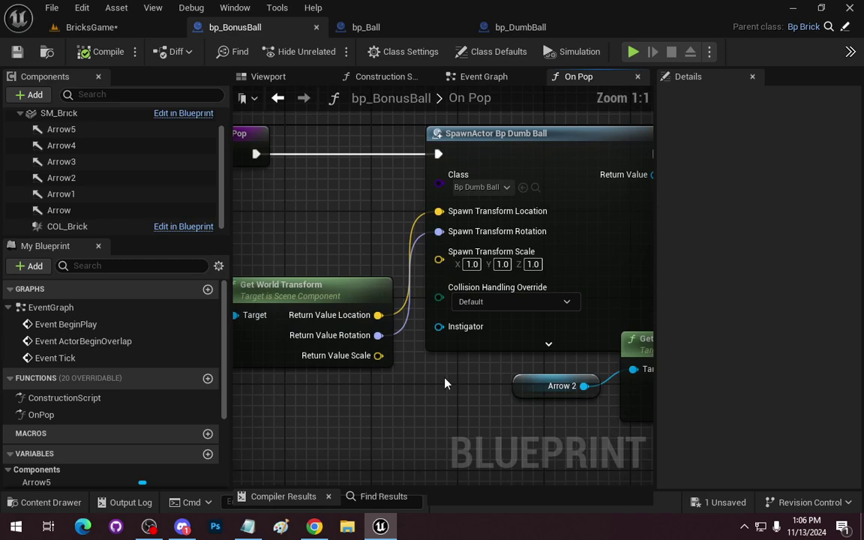
pyautogui.scroll(-1, 446, 384)
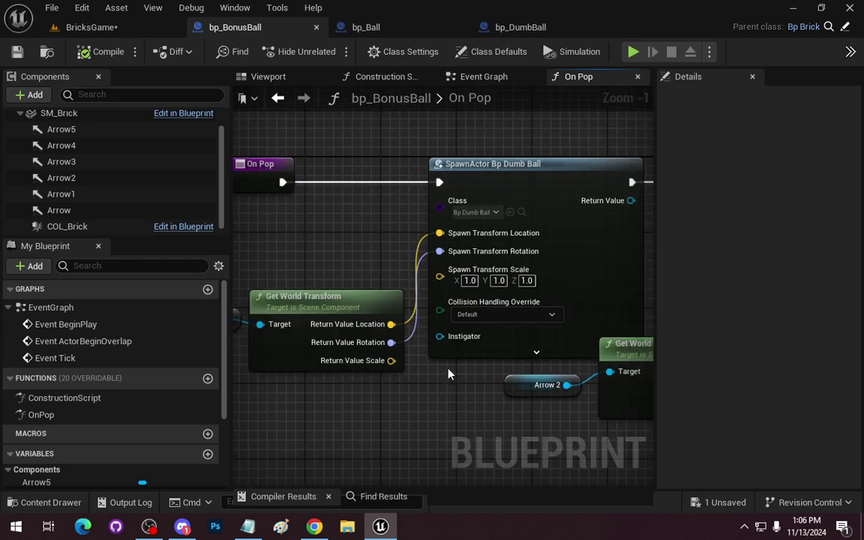
pyautogui.click(552, 36)
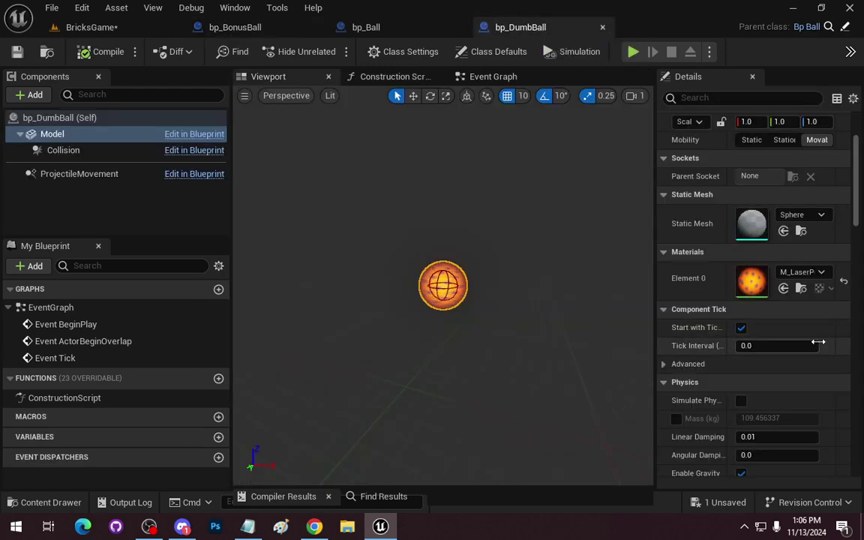
# Select bp_DumbBall's ProjectileMovement component and widen the Details panel to show full property names.
pyautogui.scroll(-3, 818, 343)
pyautogui.click(90, 173)
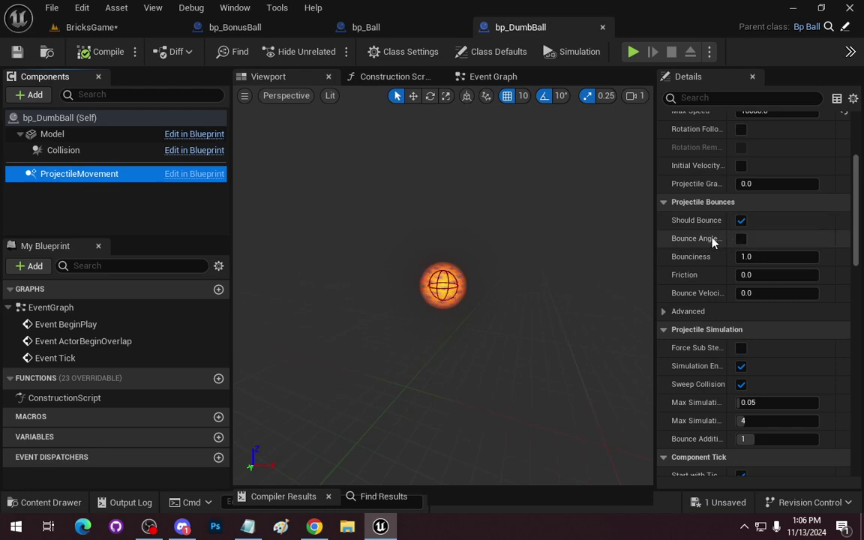
pyautogui.moveTo(656, 223); pyautogui.dragTo(407, 224)
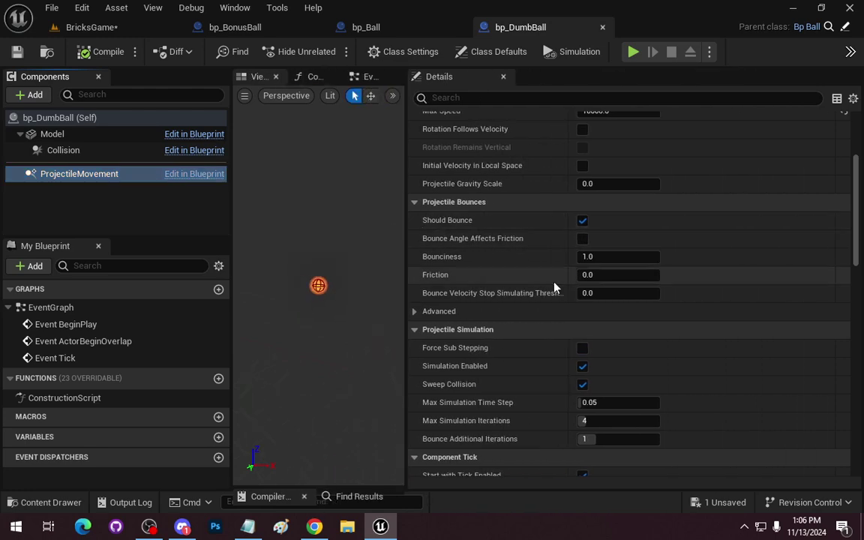
# Enable Initial Velocity in Local Space, compile bp_DumbBall, and return to the BricksGame level.
pyautogui.scroll(-3, 749, 348)
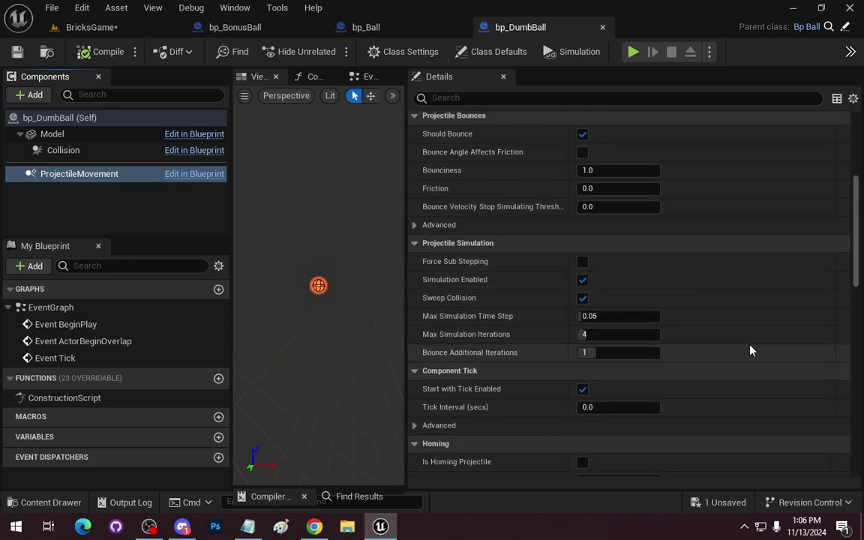
pyautogui.scroll(-1, 752, 350)
pyautogui.scroll(-1, 752, 350)
pyautogui.scroll(-1, 754, 348)
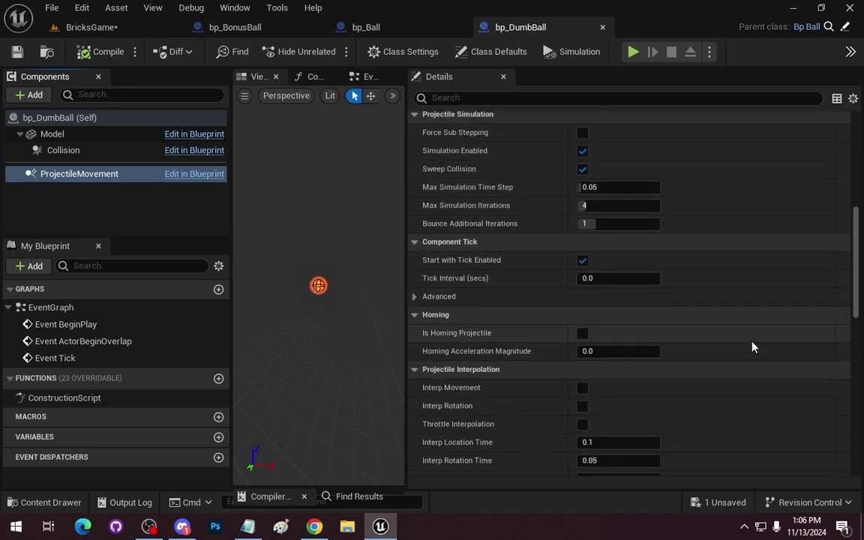
pyautogui.scroll(-2, 754, 348)
pyautogui.scroll(-1, 756, 346)
pyautogui.scroll(-1, 756, 346)
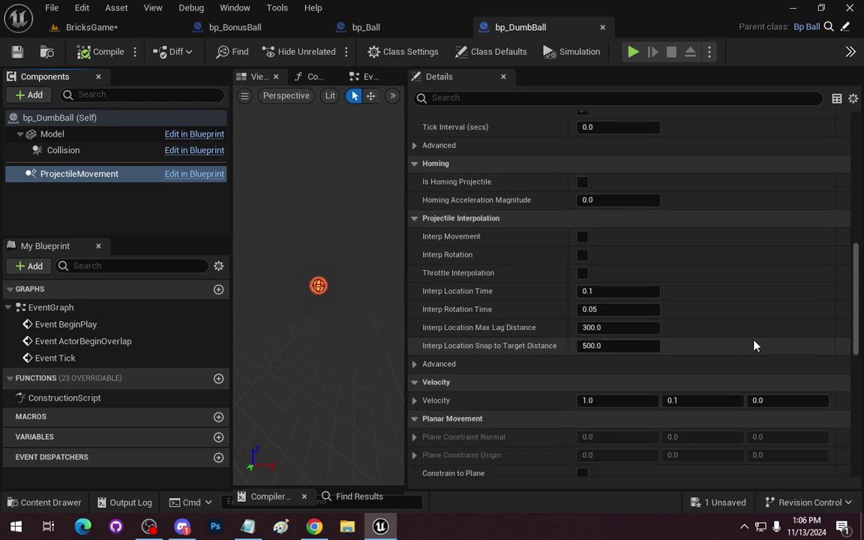
pyautogui.scroll(-1, 756, 345)
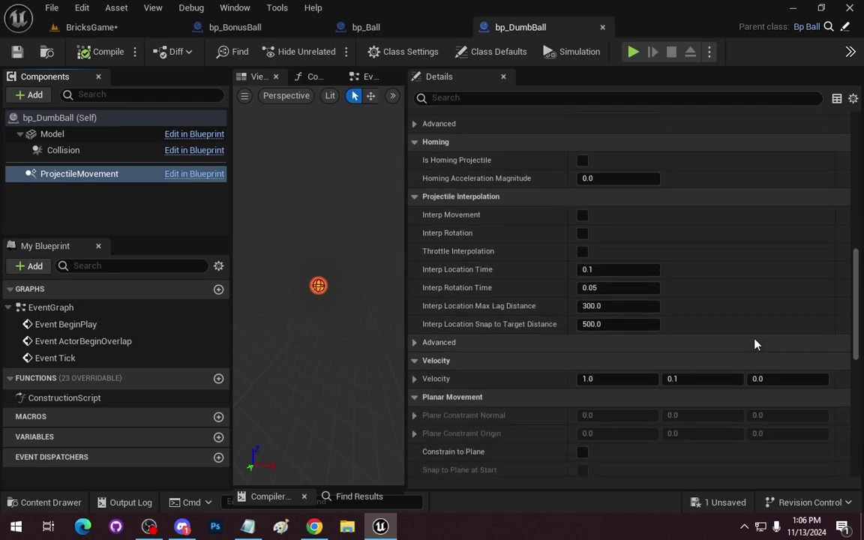
pyautogui.scroll(-2, 754, 344)
pyautogui.scroll(-3, 754, 344)
pyautogui.scroll(-2, 758, 341)
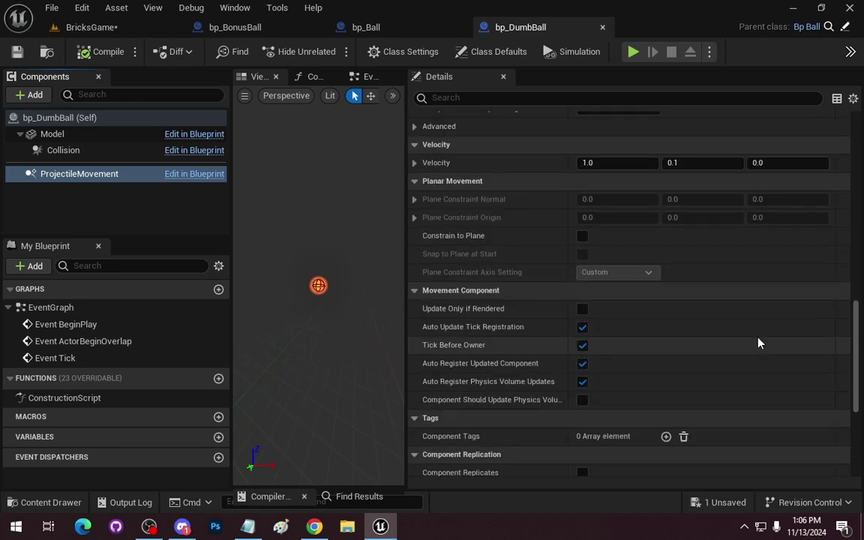
pyautogui.scroll(3, 759, 341)
pyautogui.scroll(2, 762, 339)
pyautogui.scroll(5, 761, 339)
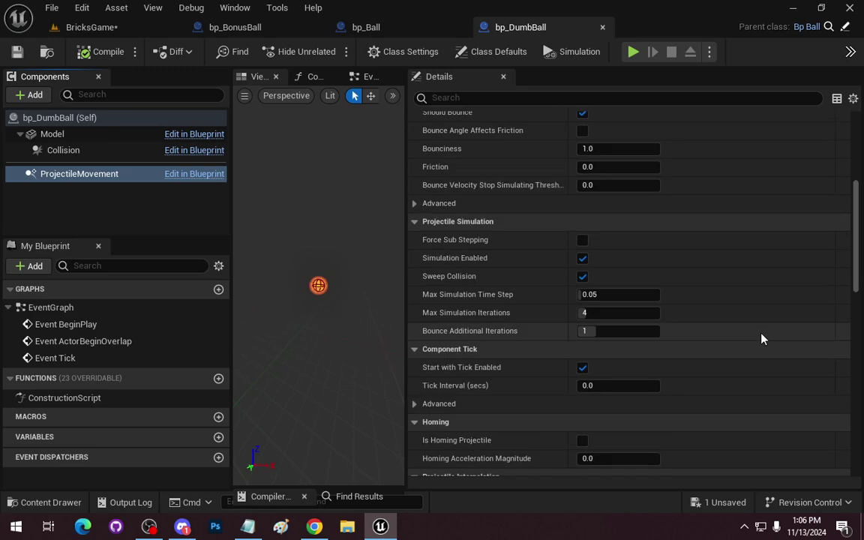
pyautogui.scroll(3, 761, 340)
pyautogui.scroll(2, 761, 340)
pyautogui.scroll(1, 762, 340)
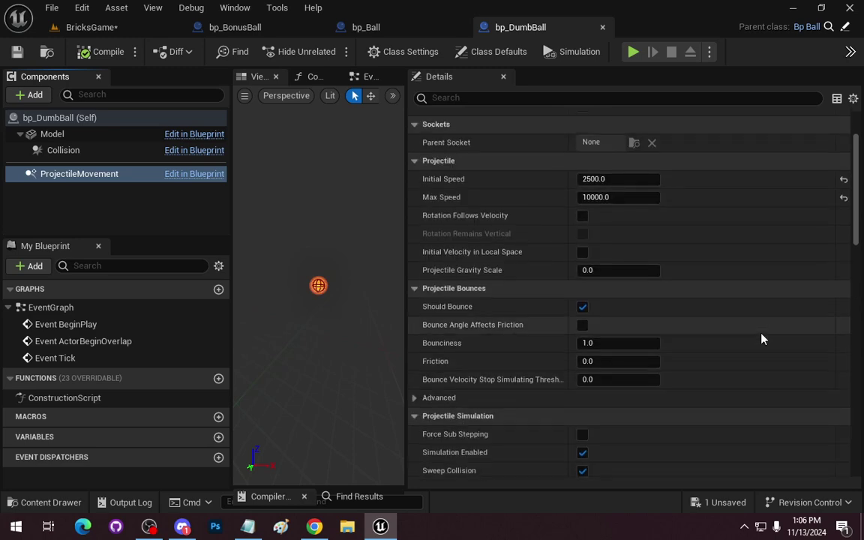
pyautogui.click(583, 253)
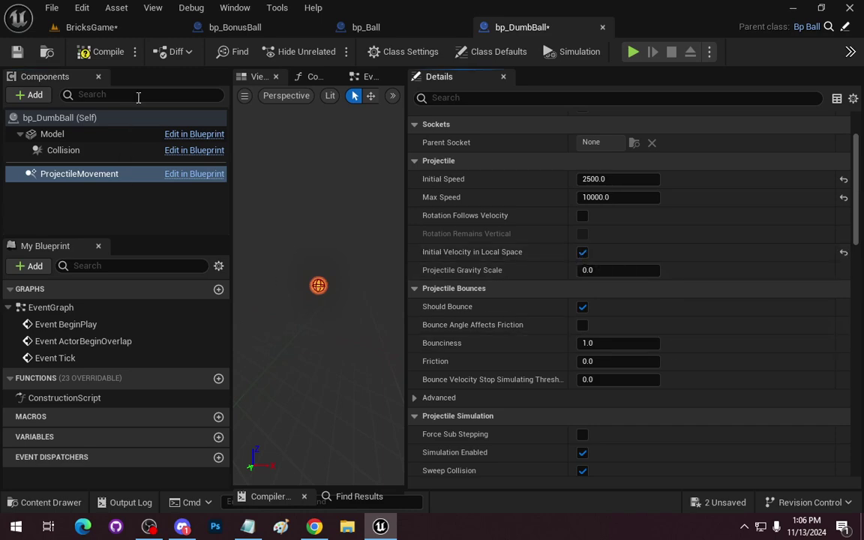
pyautogui.click(87, 49)
pyautogui.click(94, 30)
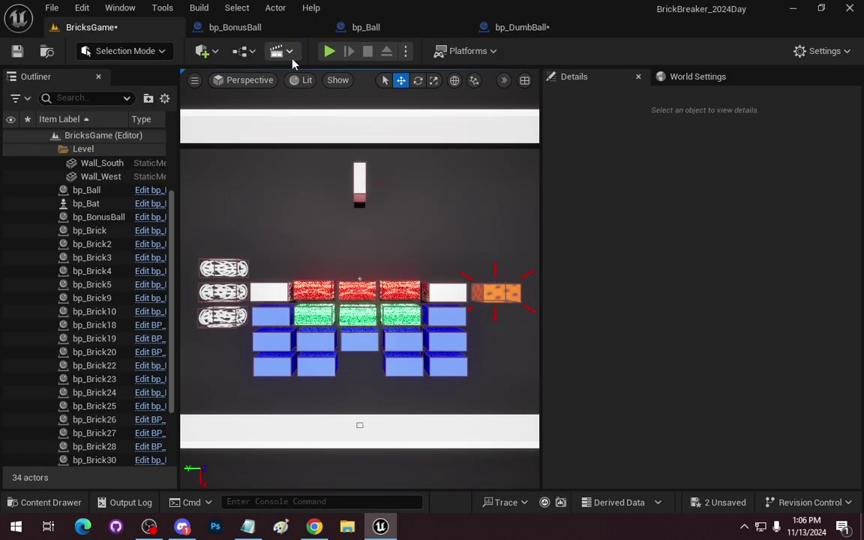
# Play the level with mouse control and watch bp_DumbBall0–5 spawn, then end the test.
pyautogui.click(328, 51)
pyautogui.click(422, 197)
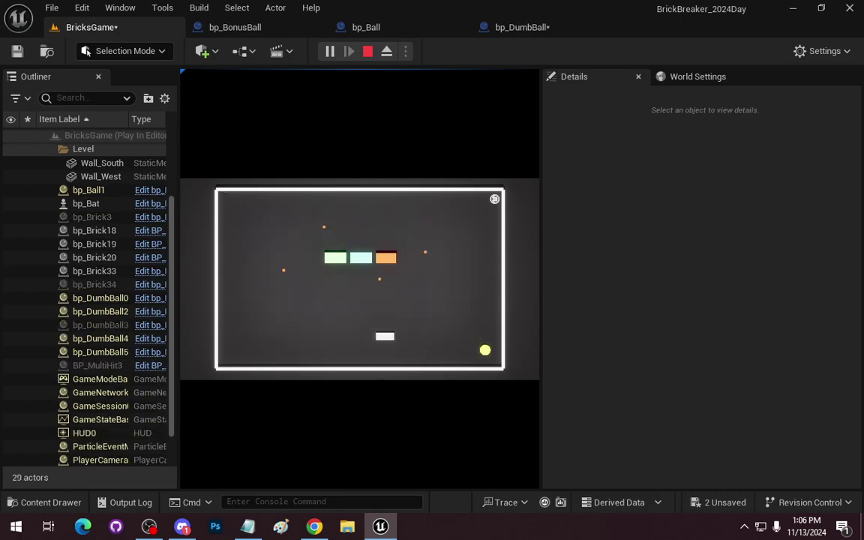
pyautogui.press('Escape')
# Orbit the bricks and paddle down to the orange bonus brick, then show the Bricks content folder.
pyautogui.keyDown('alt'); pyautogui.moveTo(360, 300); pyautogui.dragTo(225, 300); pyautogui.keyUp('alt')
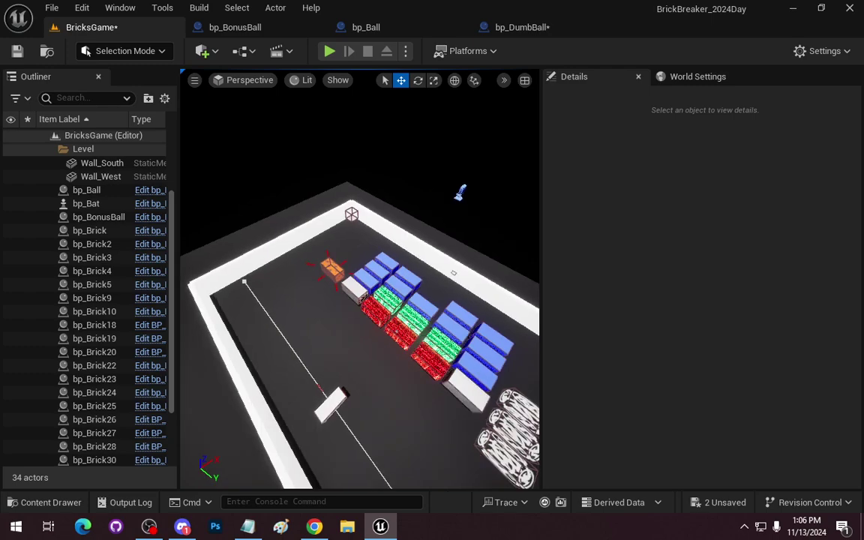
pyautogui.moveTo(360, 300); pyautogui.dragTo(360, 225)
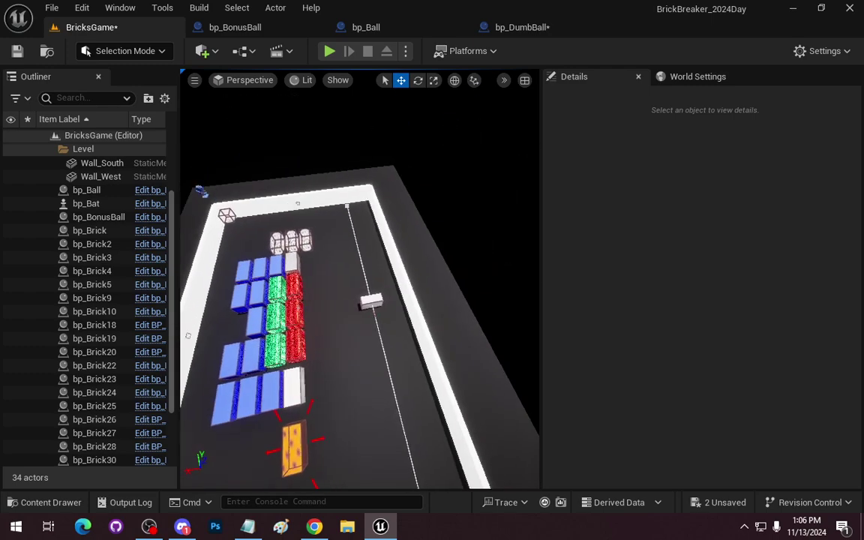
pyautogui.moveTo(360, 300); pyautogui.dragTo(360, 248)
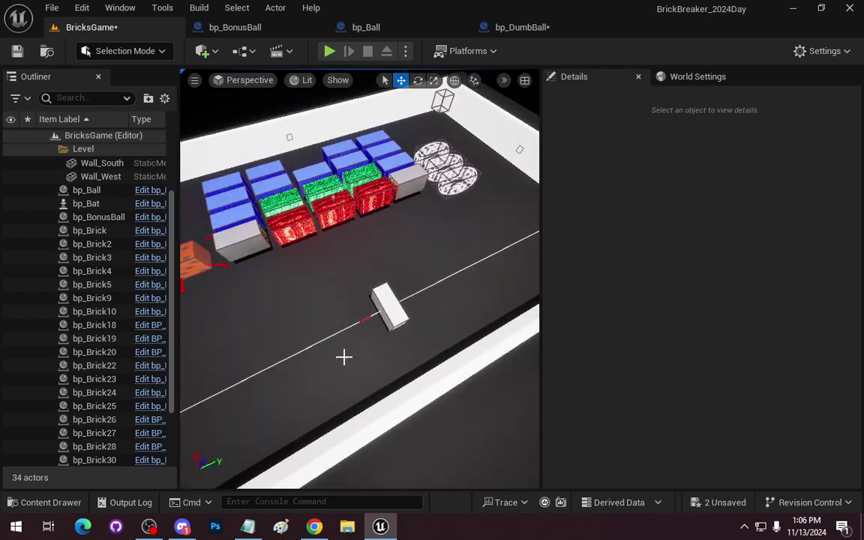
pyautogui.moveTo(360, 300); pyautogui.dragTo(285, 300)
pyautogui.moveTo(336, 383); pyautogui.dragTo(336, 353)
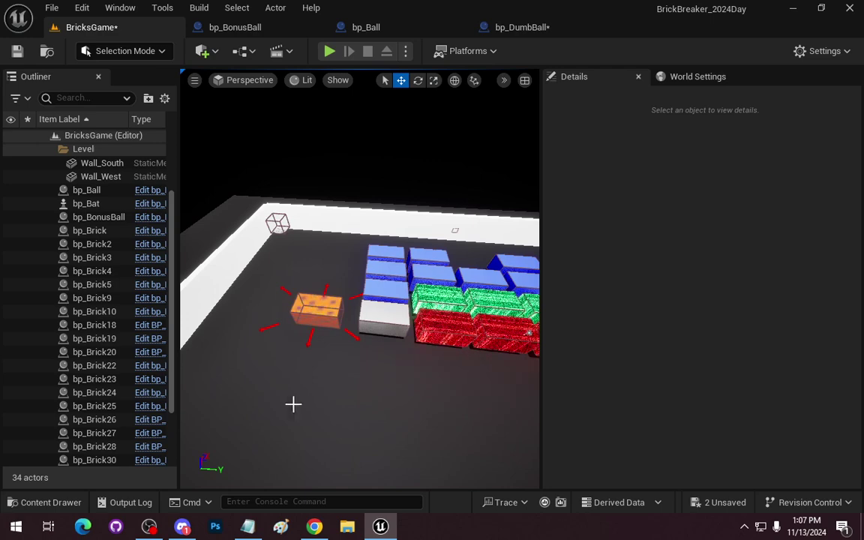
pyautogui.click(45, 502)
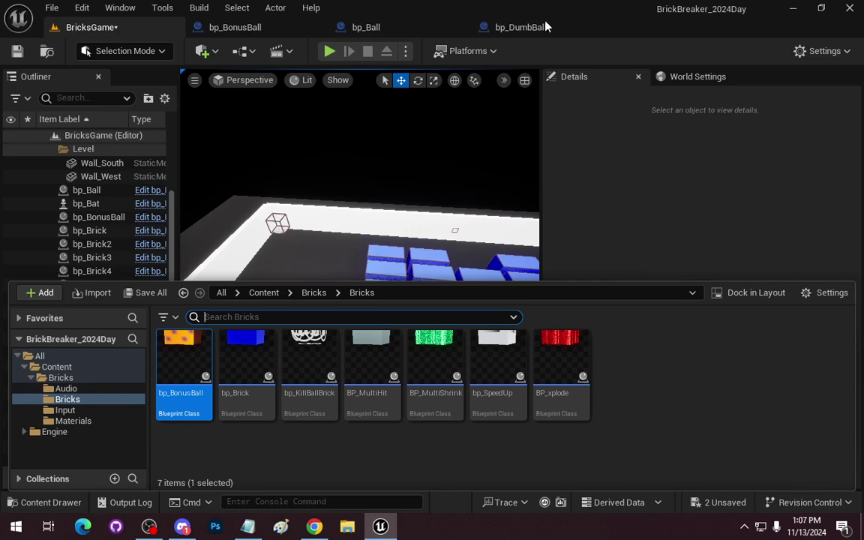
# Go through the bp_Ball tab back to the bp_DumbBall blueprint editor.
pyautogui.click(366, 27)
pyautogui.click(525, 27)
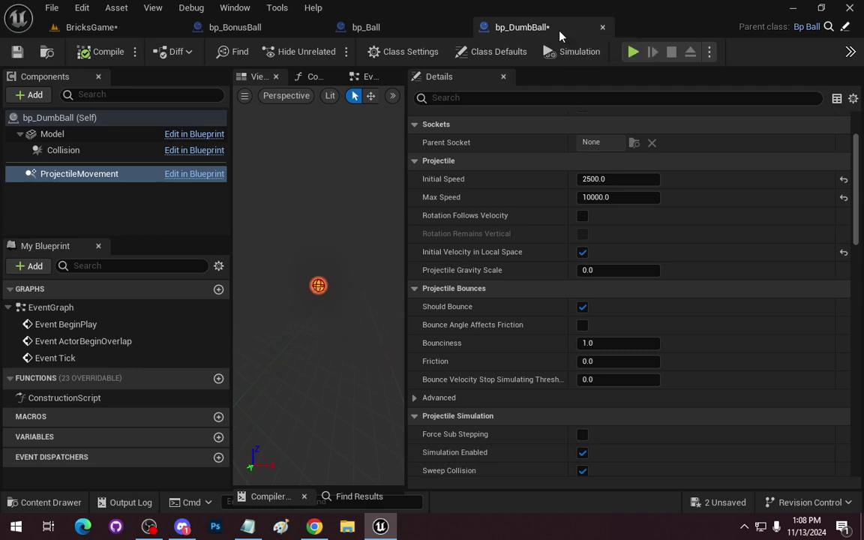
# Save all unsaved bp_DumbBall changes with Ctrl+Shift+S so the status bar reads All Saved.
pyautogui.hotkey('ctrl', 'shift', 's')
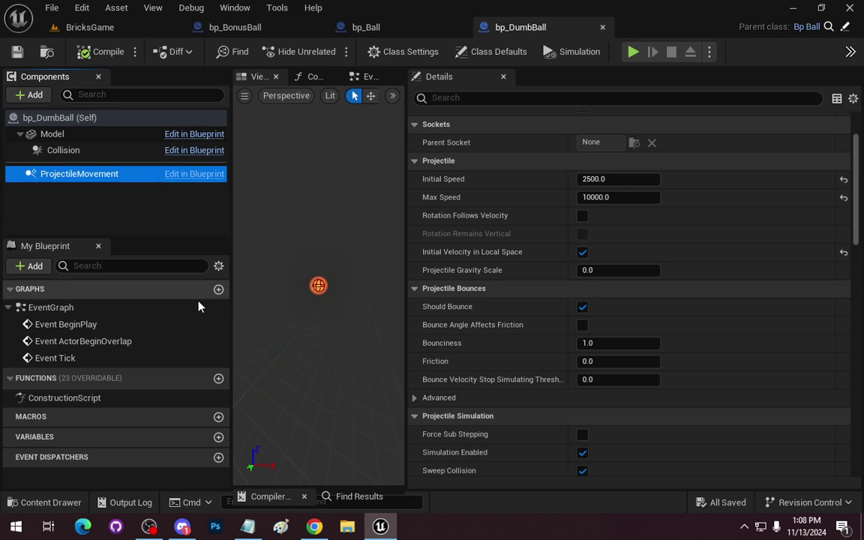
pyautogui.moveTo(315, 529)
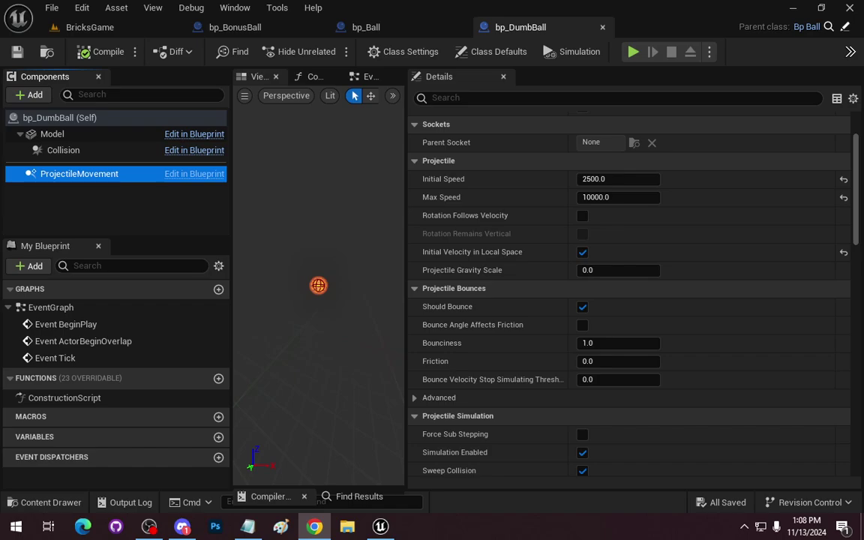
pyautogui.hotkey('alt', 'Tab')
pyautogui.scroll(-1, 237, 451)
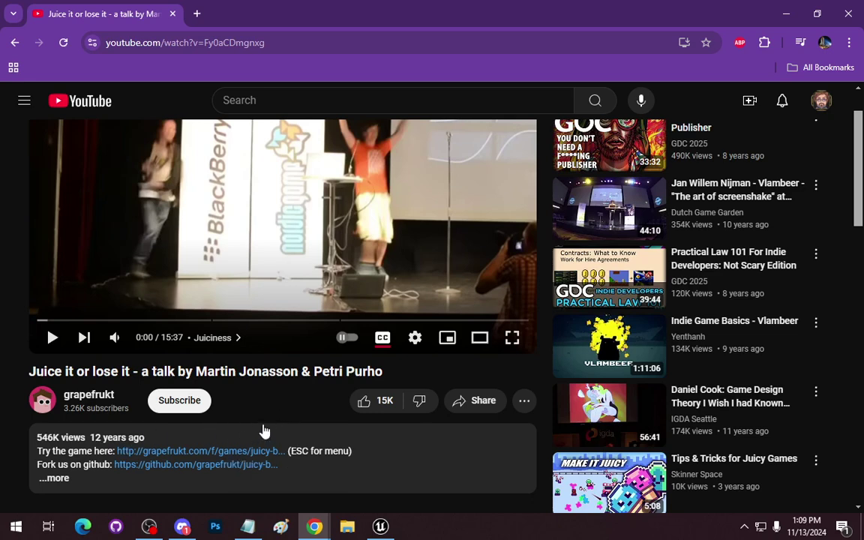
pyautogui.scroll(1, 263, 431)
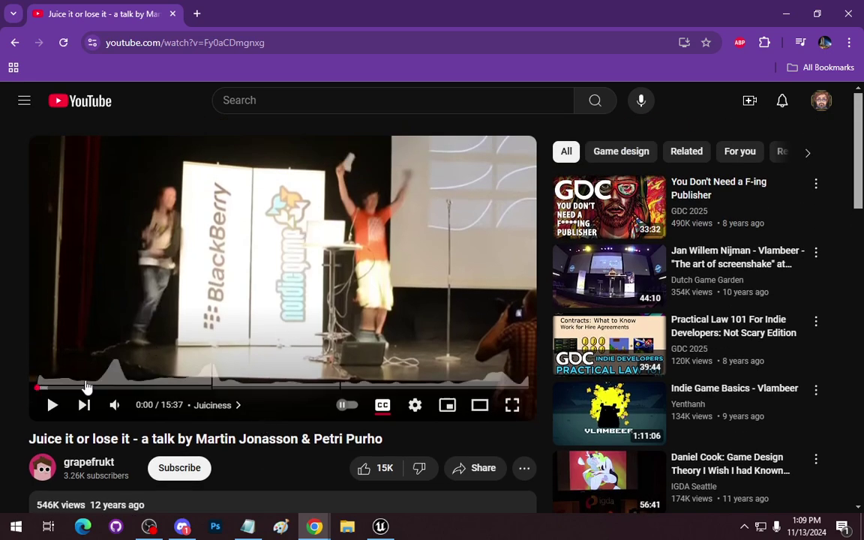
pyautogui.moveTo(84, 388); pyautogui.dragTo(260, 389)
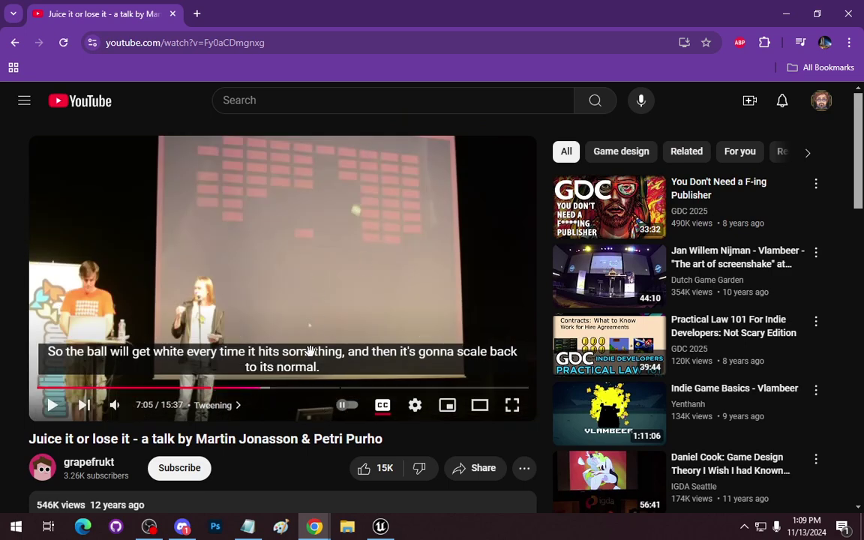
pyautogui.click(299, 389)
pyautogui.moveTo(370, 392); pyautogui.dragTo(415, 397)
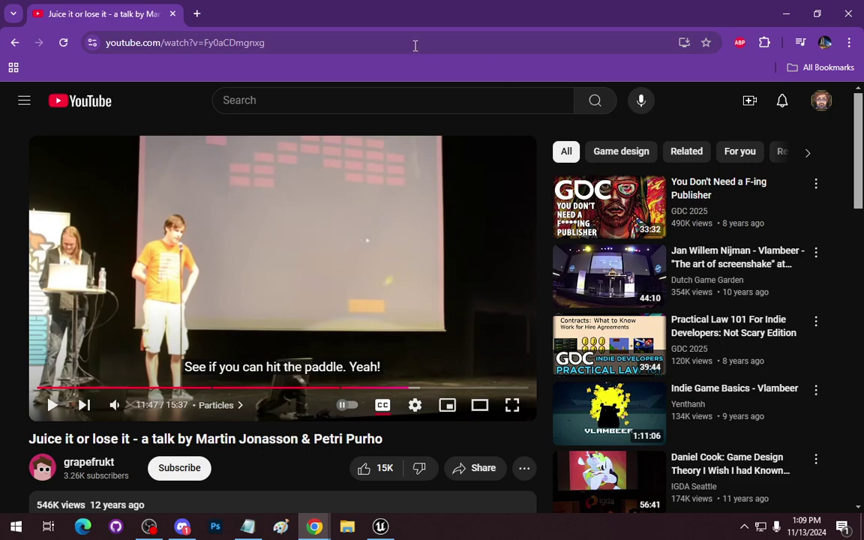
pyautogui.moveTo(264, 15); pyautogui.dragTo(820, 199)
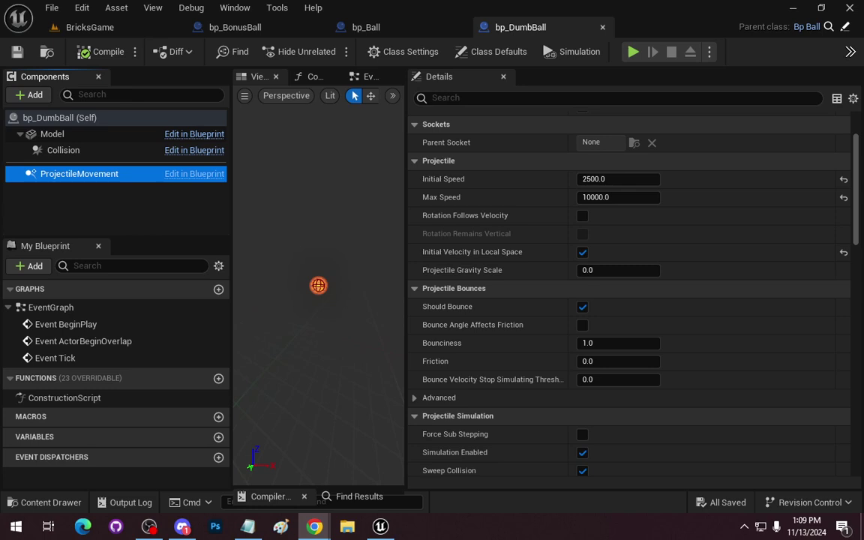